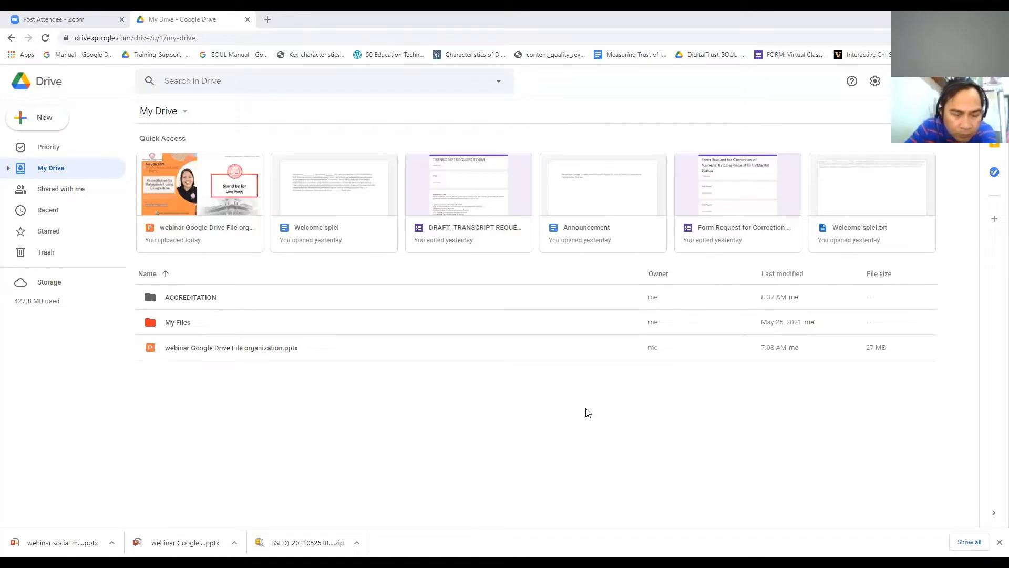
# Step: Drag 'webinar Google Drive File organization.pptx' into the My Files folder and bring up the New menu
pyautogui.moveTo(225, 348); pyautogui.dragTo(191, 320)
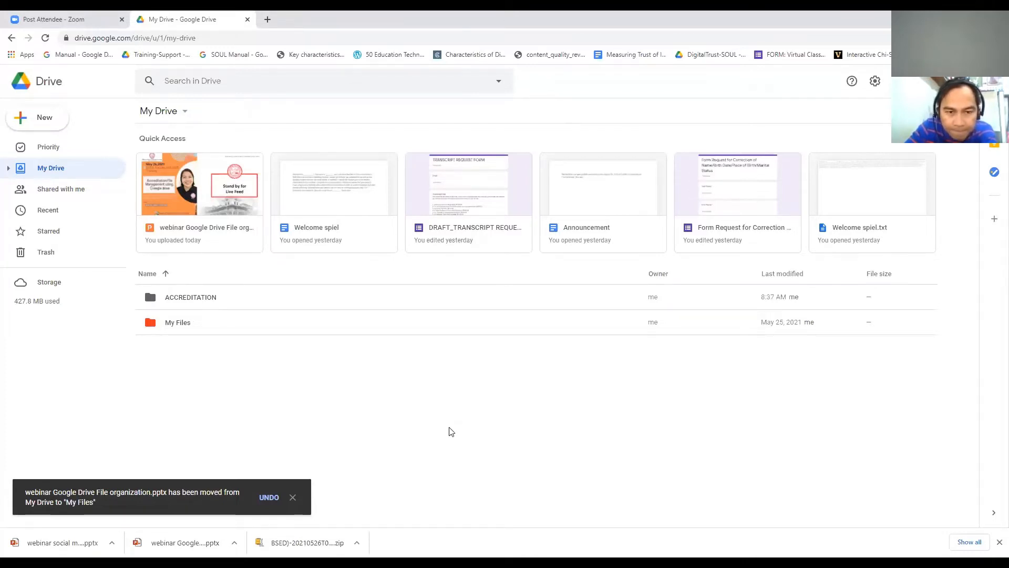
pyautogui.click(51, 126)
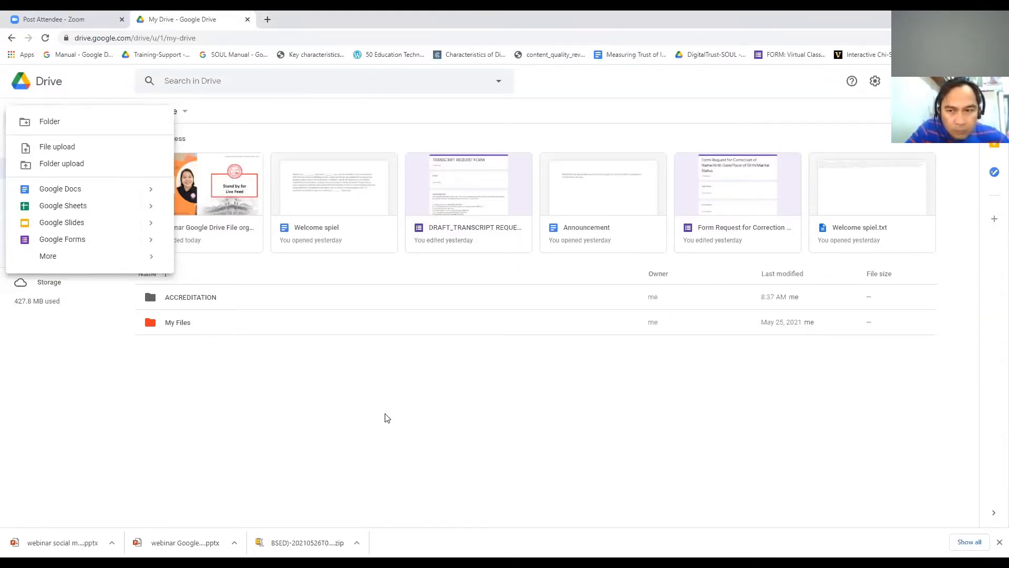
# Step: Make a new folder named 'PAASCU Accreditation' in My Drive
pyautogui.click(60, 124)
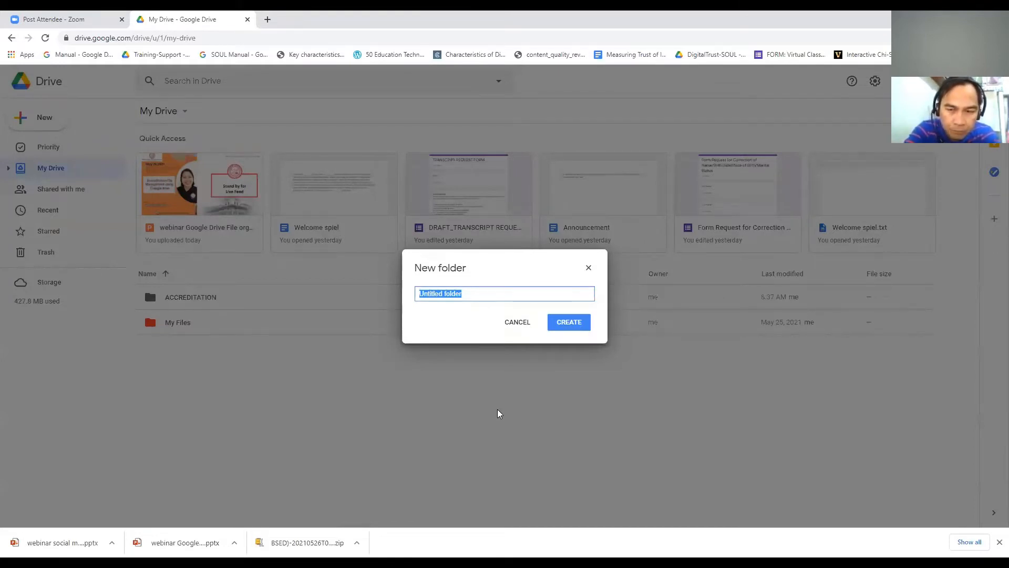
pyautogui.write('PAASCU Accre')
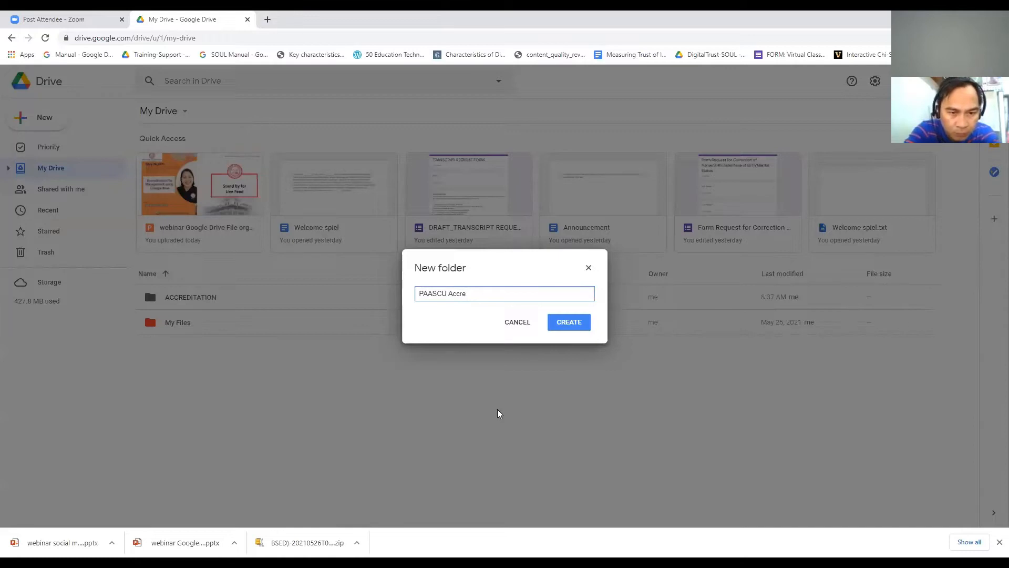
pyautogui.write('ditation')
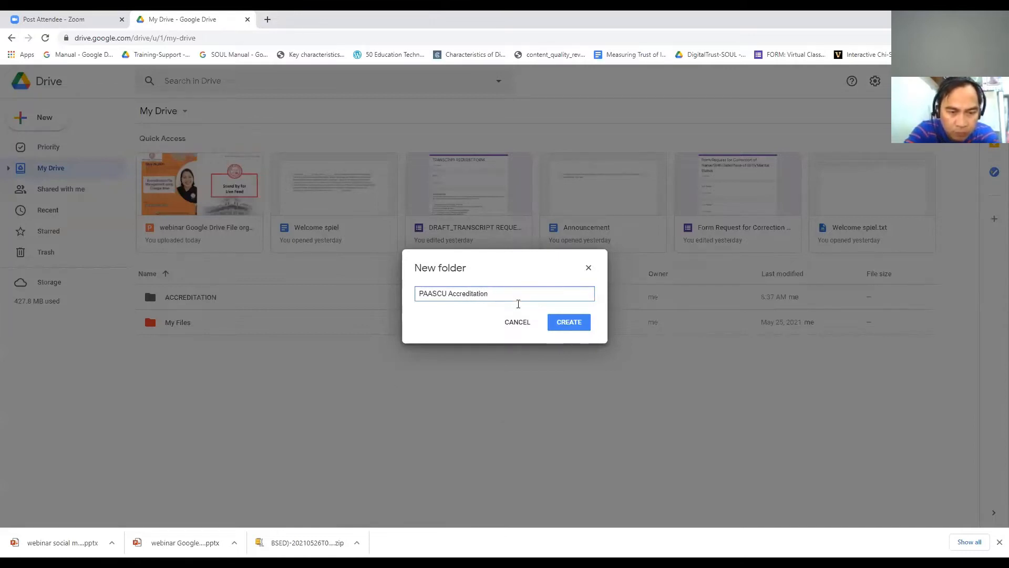
pyautogui.click(569, 321)
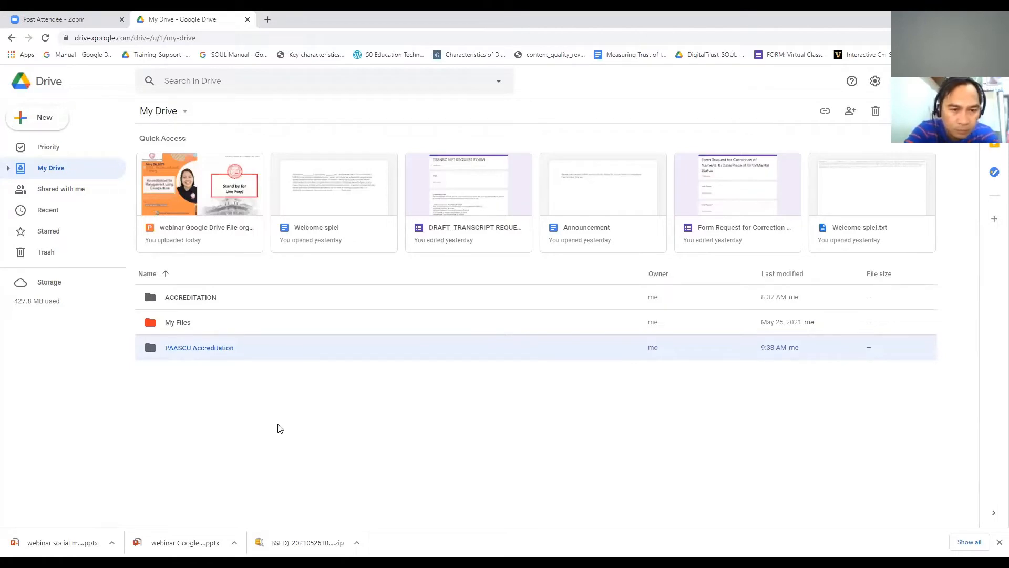
# Step: Inside PAASCU Accreditation, add a subfolder named '01 Community Involvement'
pyautogui.doubleClick(244, 356)
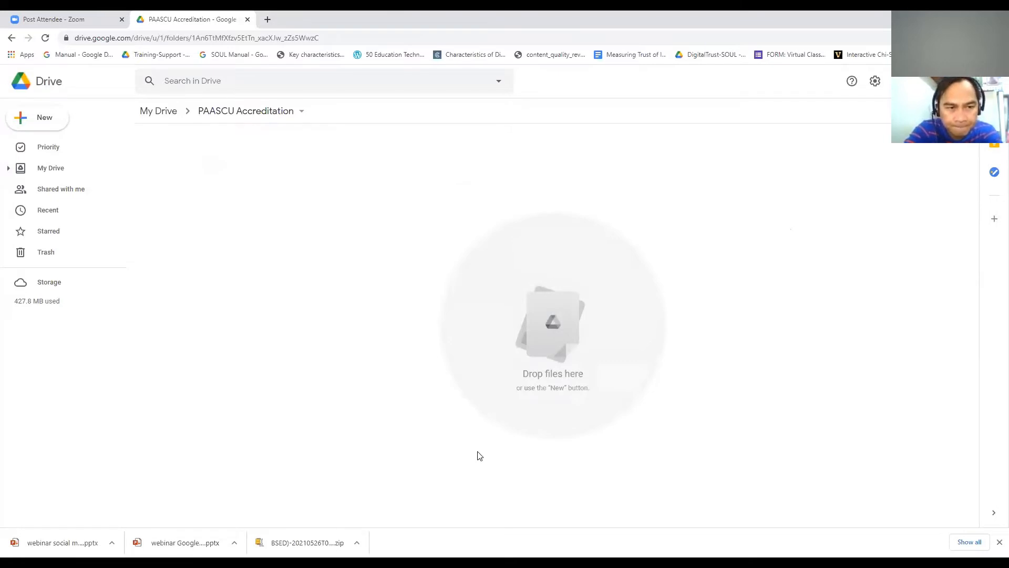
pyautogui.click(44, 120)
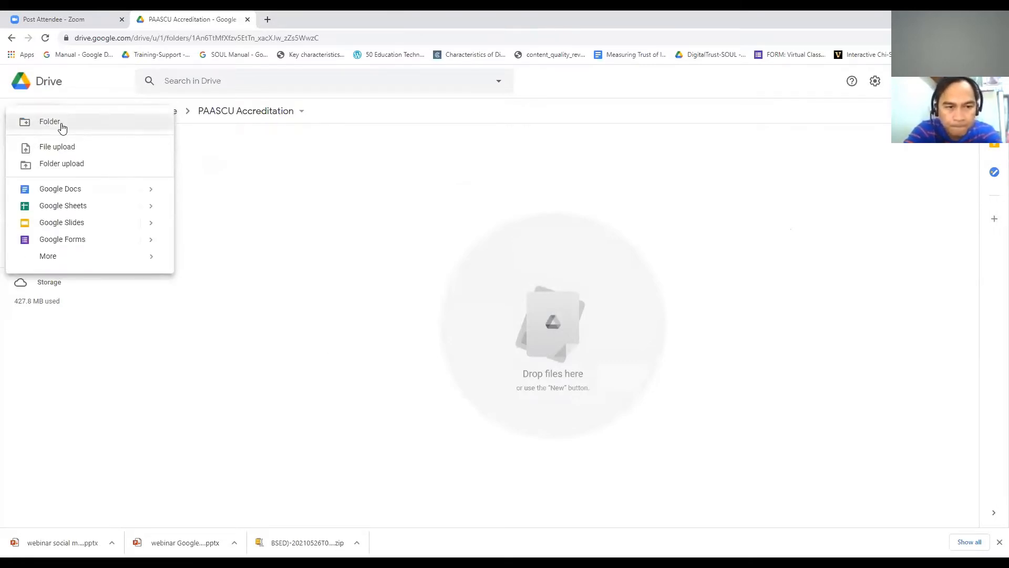
pyautogui.click(60, 126)
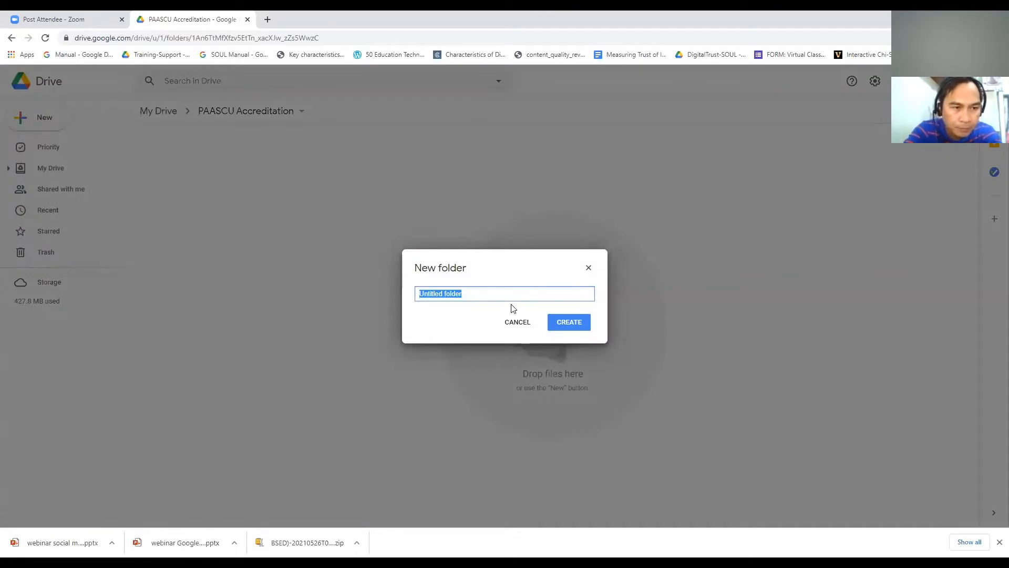
pyautogui.write('01')
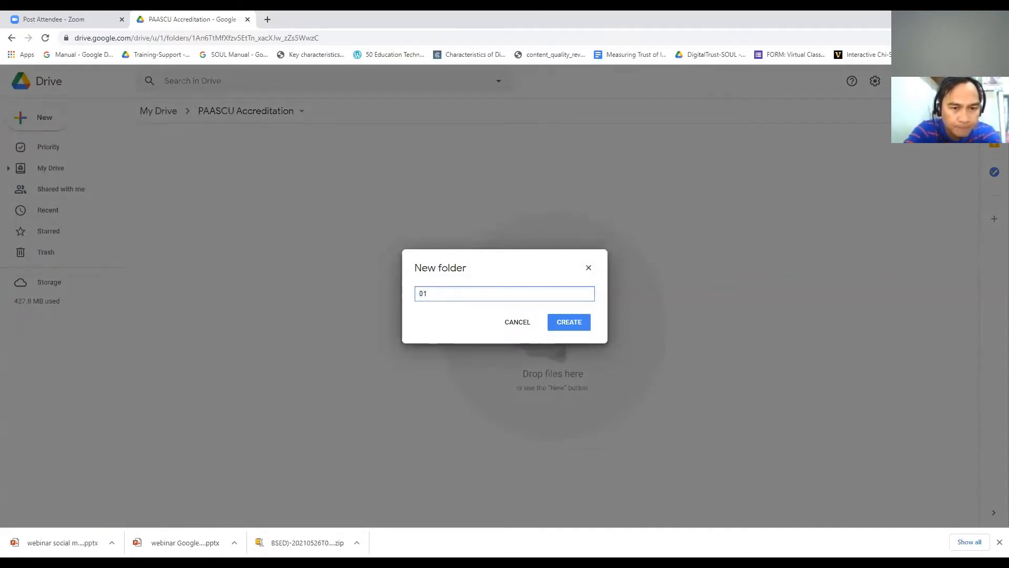
pyautogui.click(471, 561)
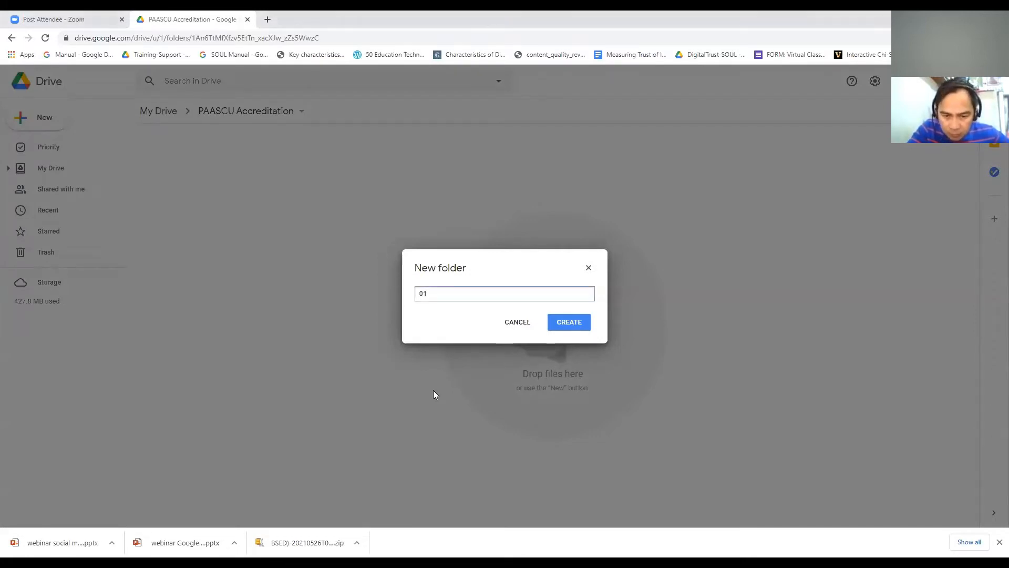
pyautogui.click(575, 263)
pyautogui.write('Com')
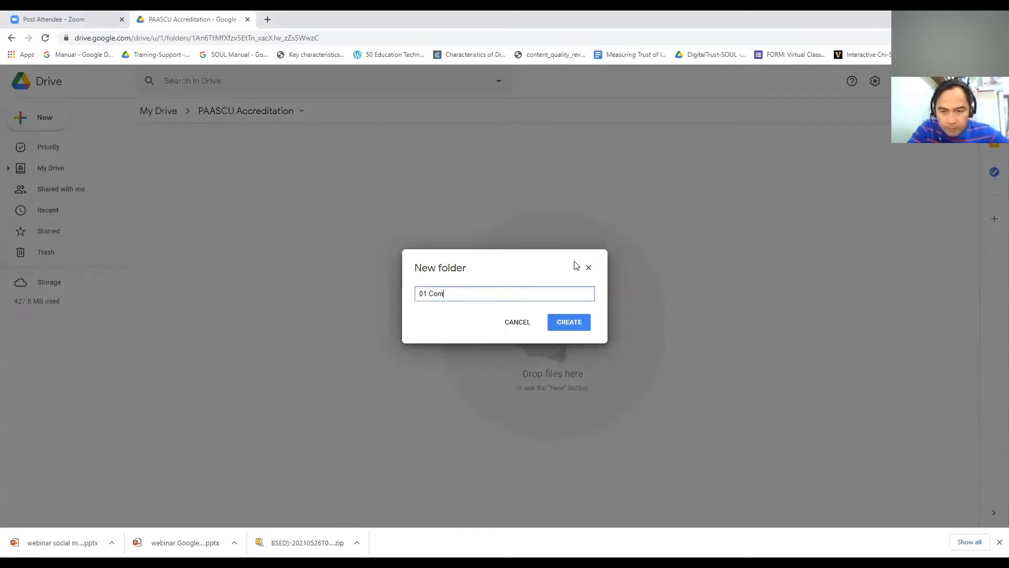
pyautogui.write('munity')
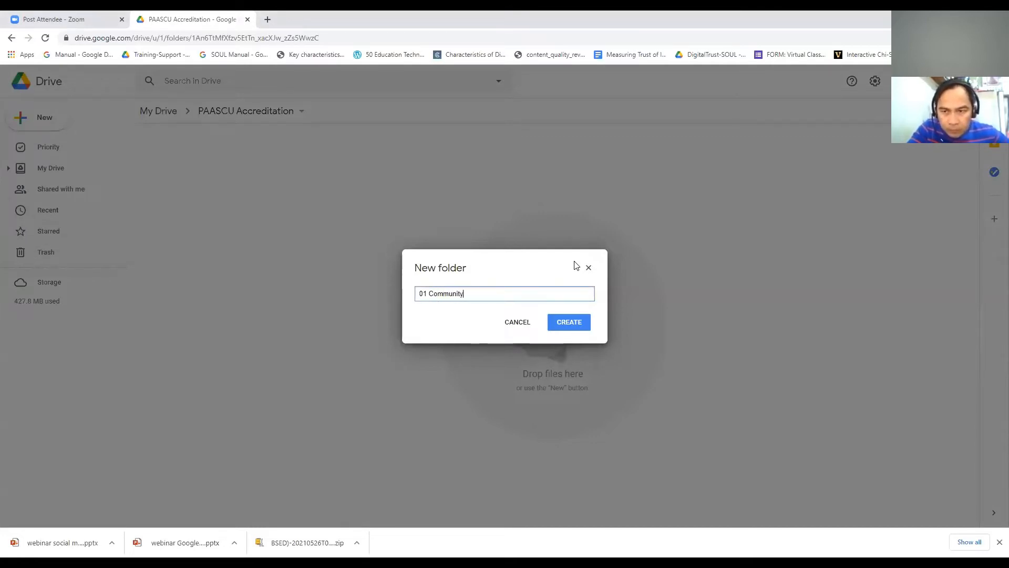
pyautogui.write(' Involo')
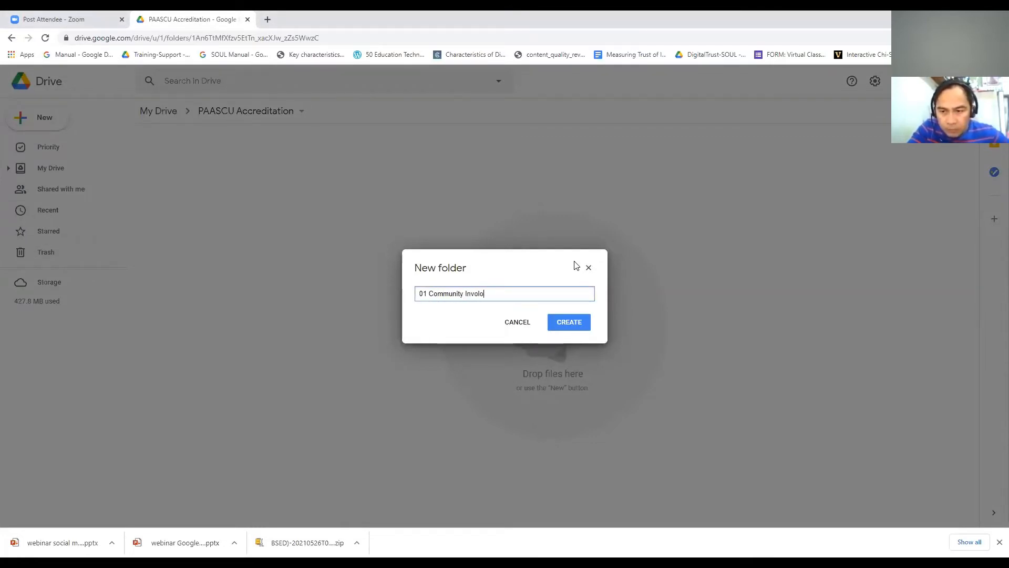
pyautogui.press('BackSpace')
pyautogui.write('vement')
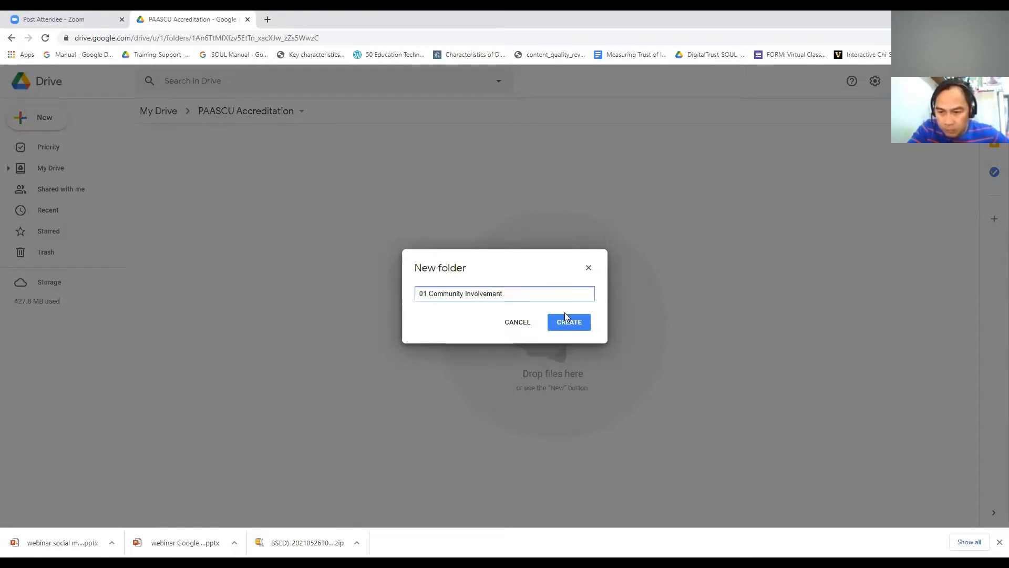
pyautogui.click(428, 293)
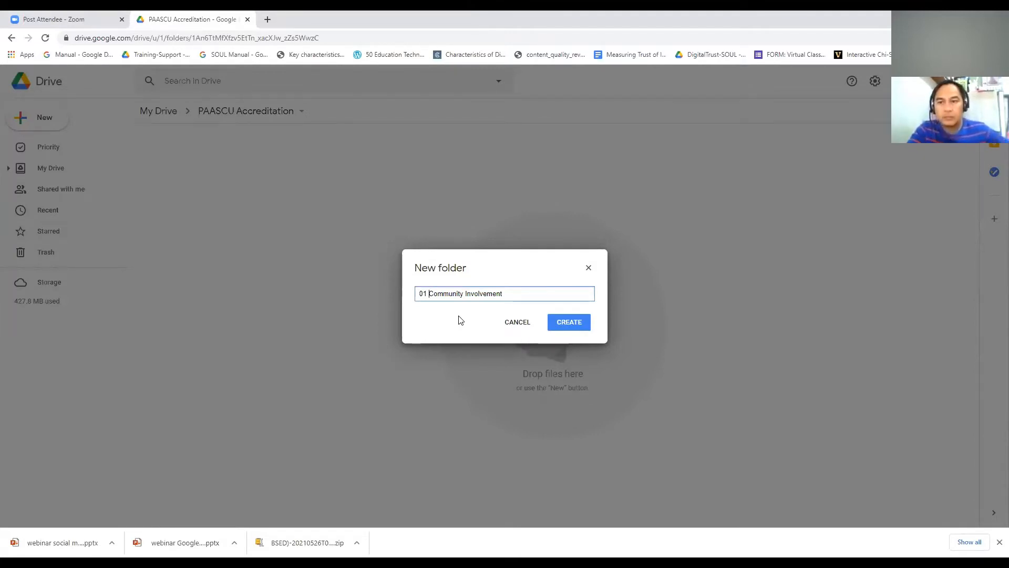
pyautogui.click(578, 322)
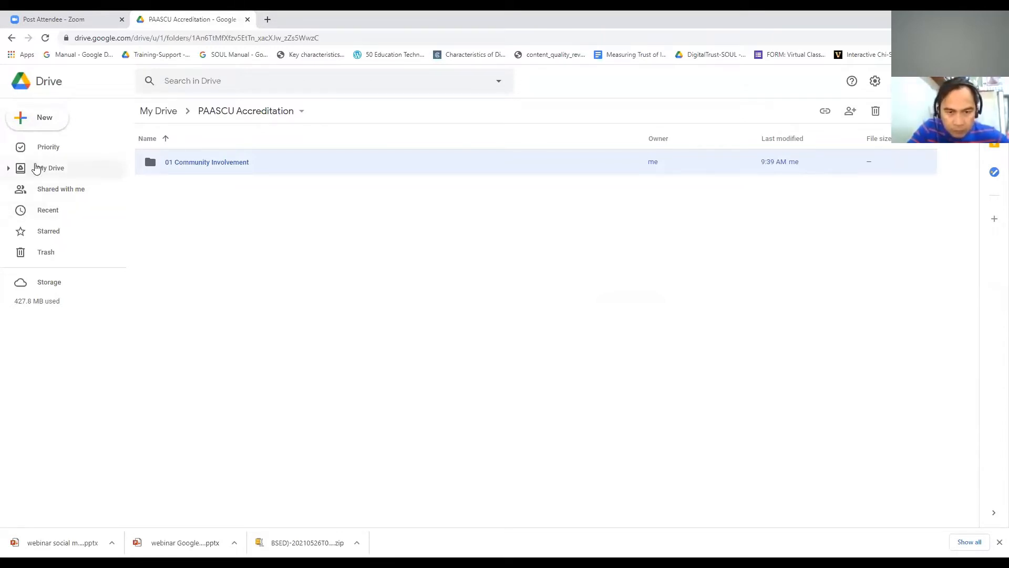
# Step: Navigate from My Drive into ACCREDITATION > 01 Community Involvement to view its four subfolders
pyautogui.click(51, 168)
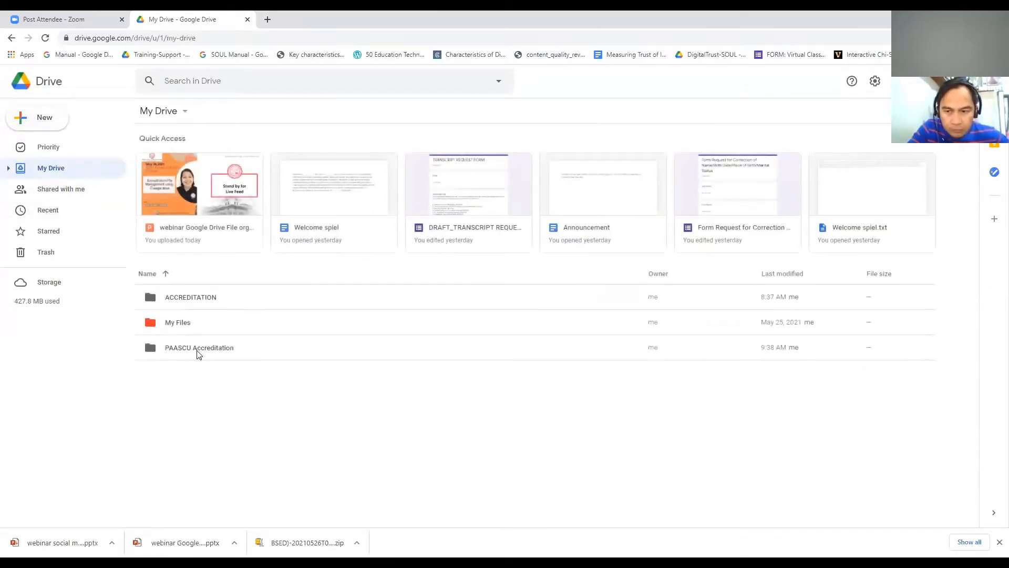
pyautogui.doubleClick(197, 349)
pyautogui.hotkey('alt', 'Left')
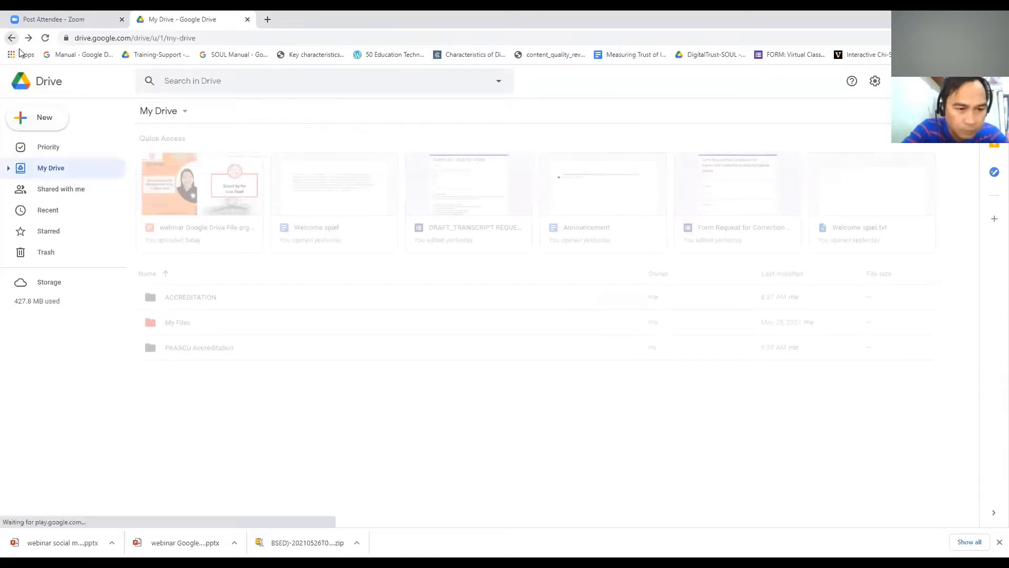
pyautogui.doubleClick(190, 307)
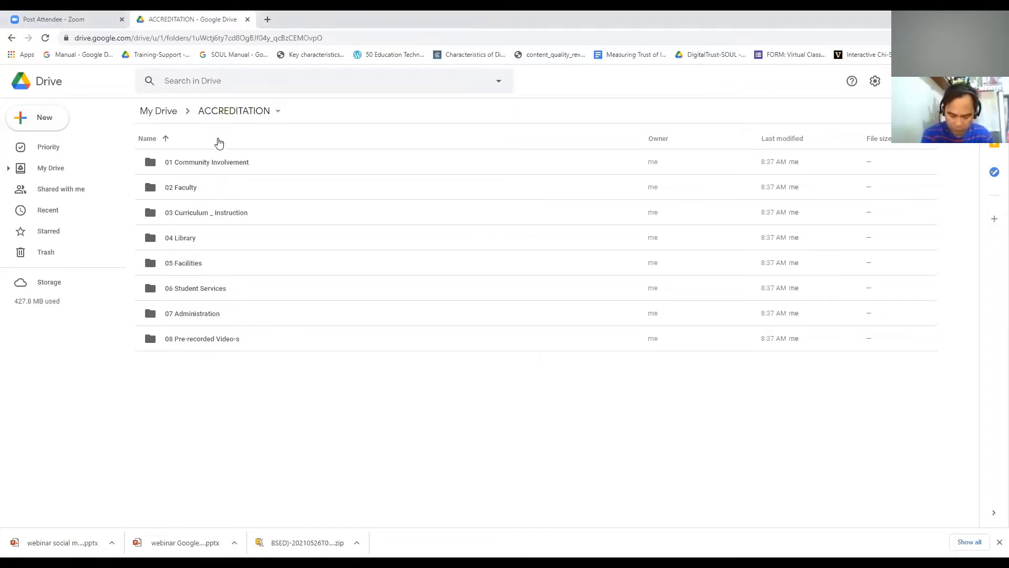
pyautogui.doubleClick(220, 164)
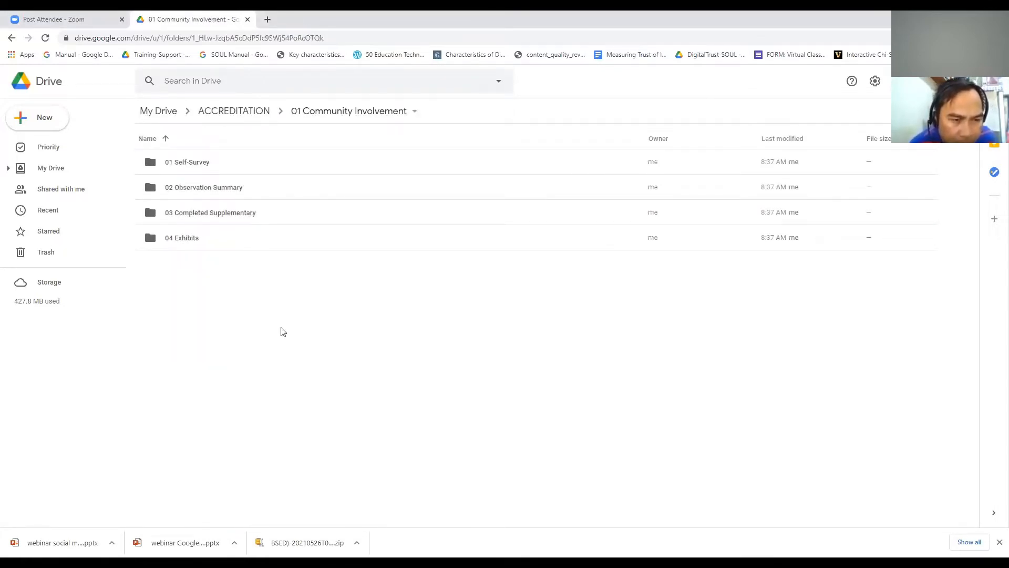
# Step: Look inside 03 Completed Supplementary and 04 Exhibits, then go back up to My Drive
pyautogui.click(21, 117)
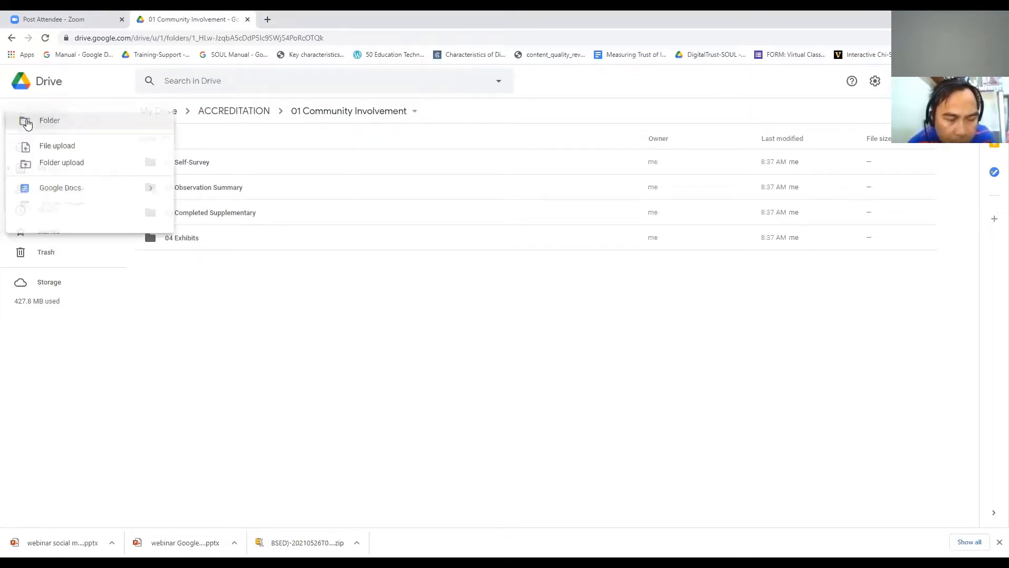
pyautogui.click(311, 320)
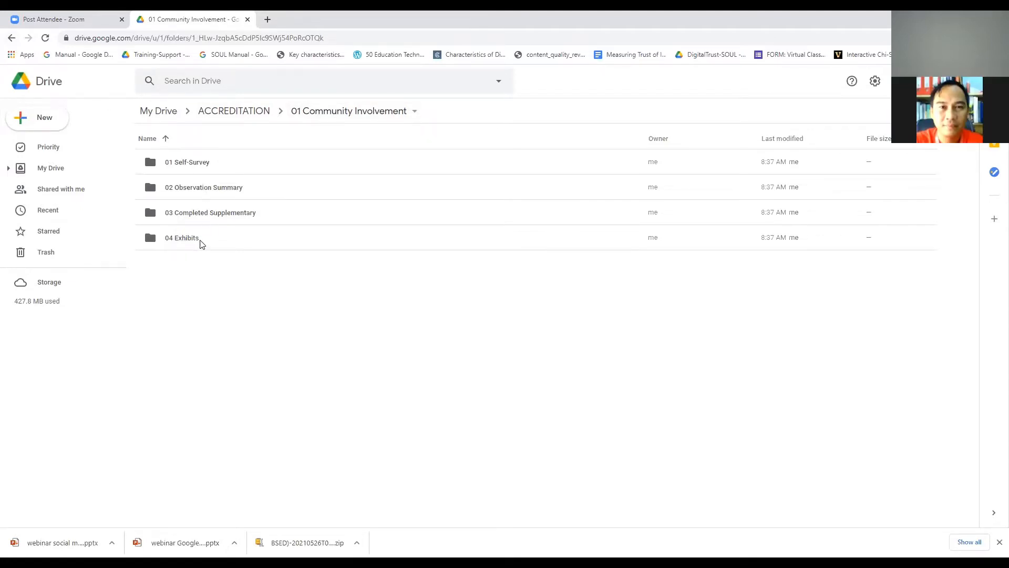
pyautogui.doubleClick(200, 213)
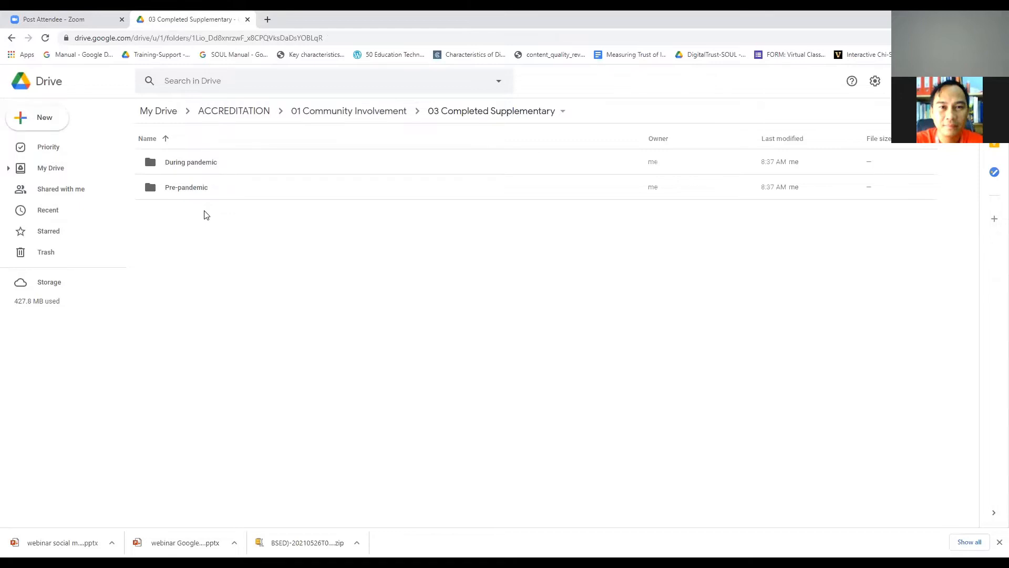
pyautogui.click(10, 39)
pyautogui.click(181, 241)
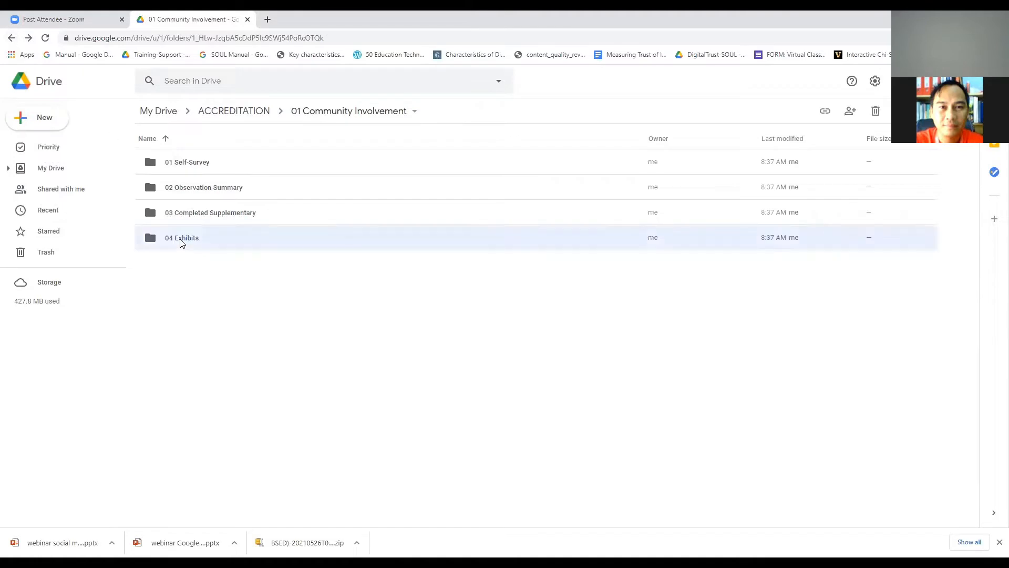
pyautogui.doubleClick(181, 241)
pyautogui.click(11, 37)
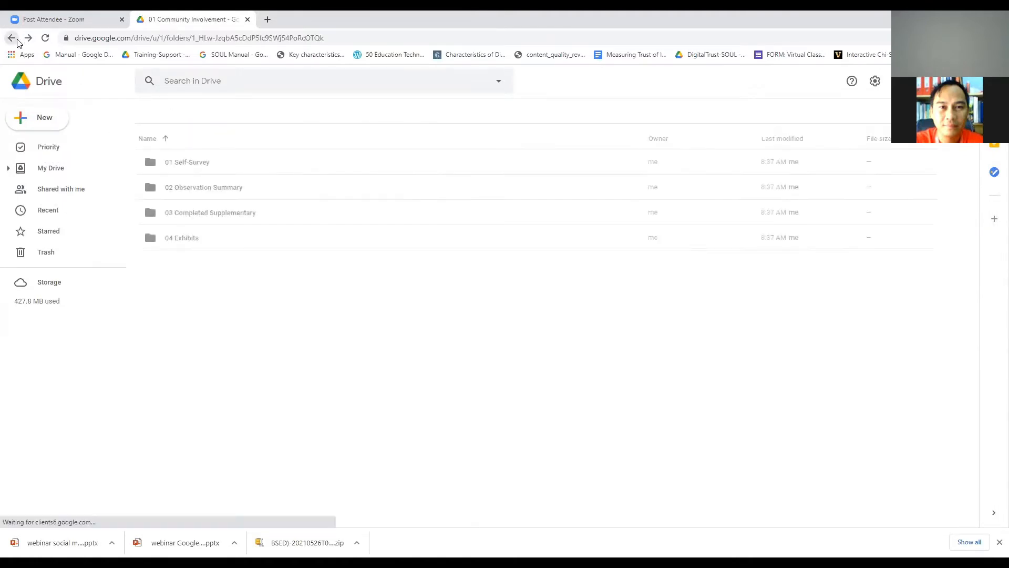
pyautogui.click(17, 41)
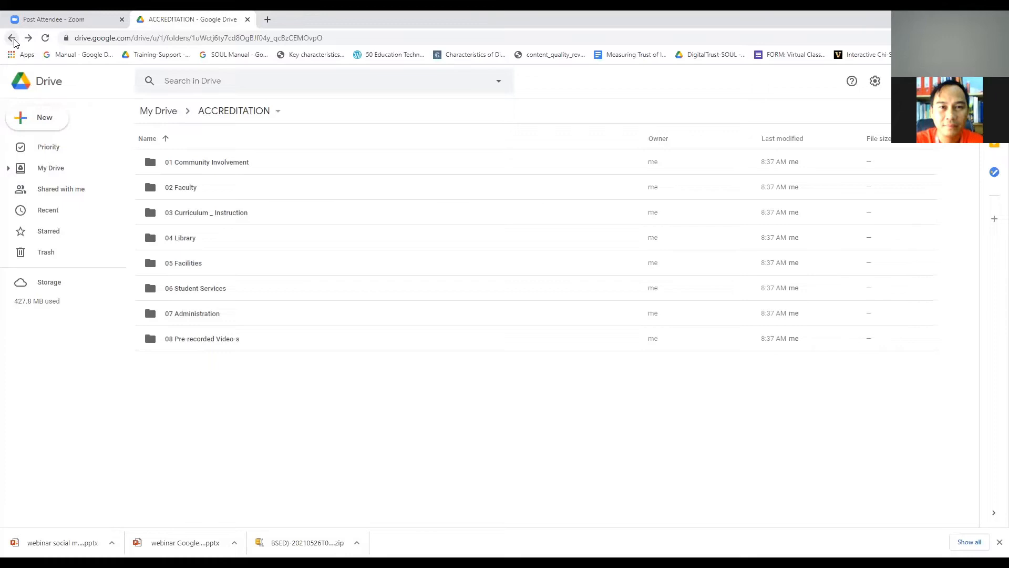
pyautogui.click(12, 39)
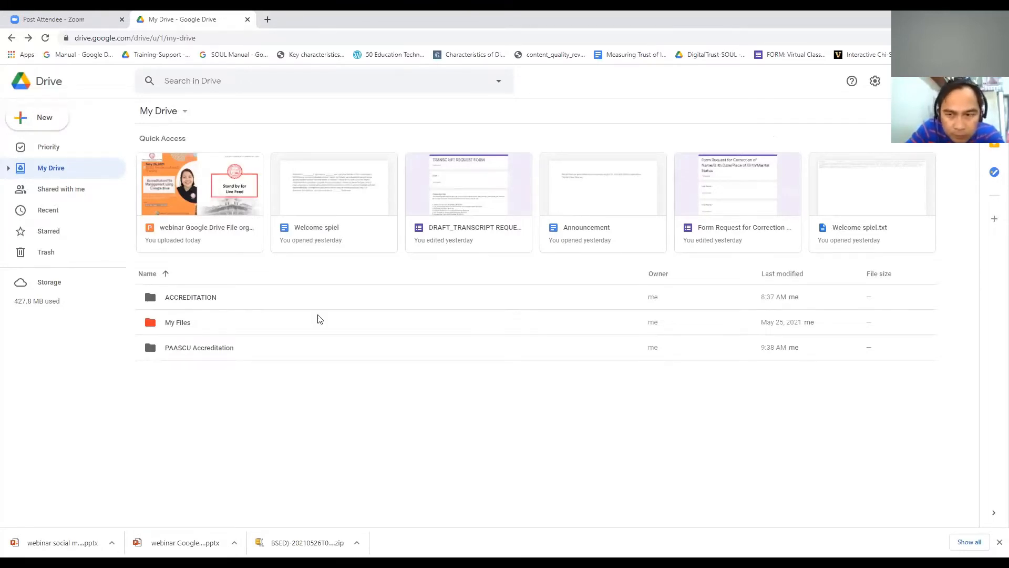
# Step: Download the ACCREDITATION folder as a zip from its context menu
pyautogui.click(157, 354)
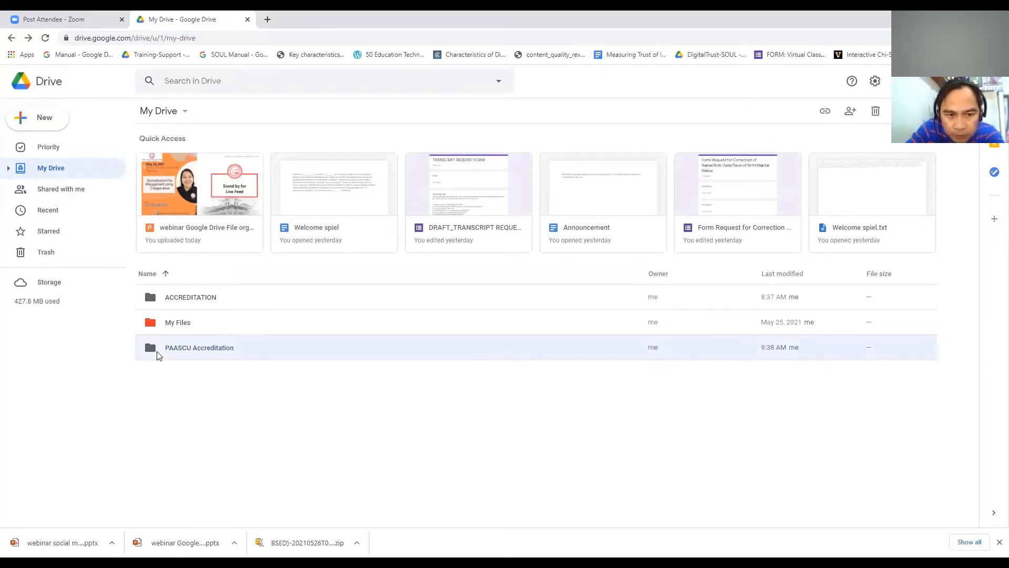
pyautogui.rightClick(158, 355)
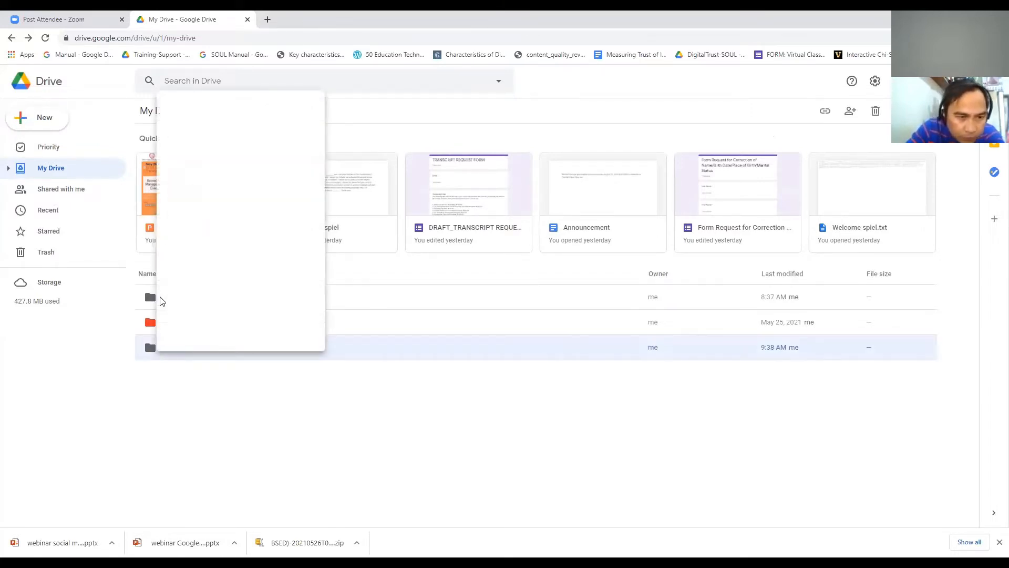
pyautogui.click(161, 301)
pyautogui.click(157, 297)
pyautogui.rightClick(158, 300)
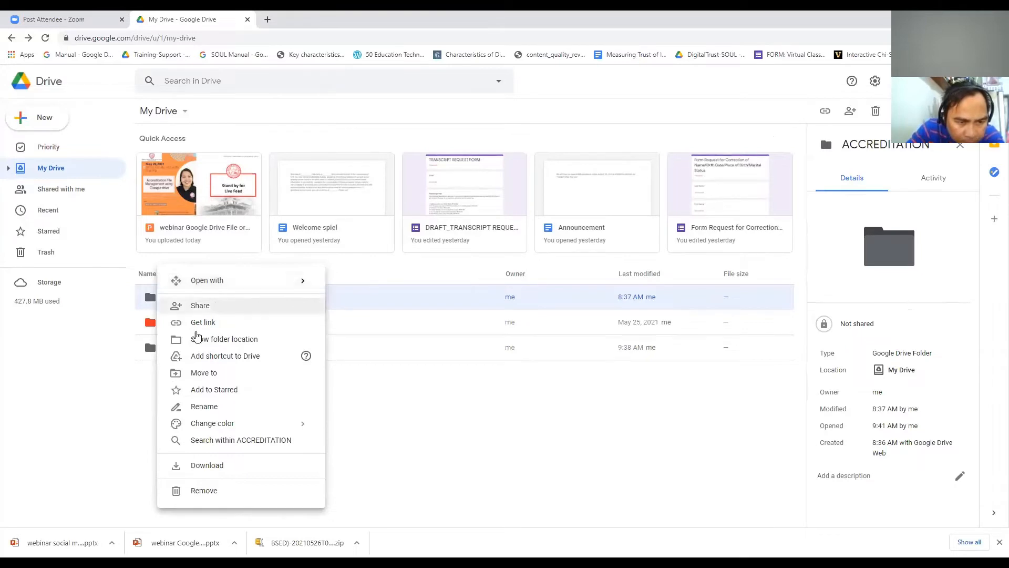
pyautogui.click(442, 442)
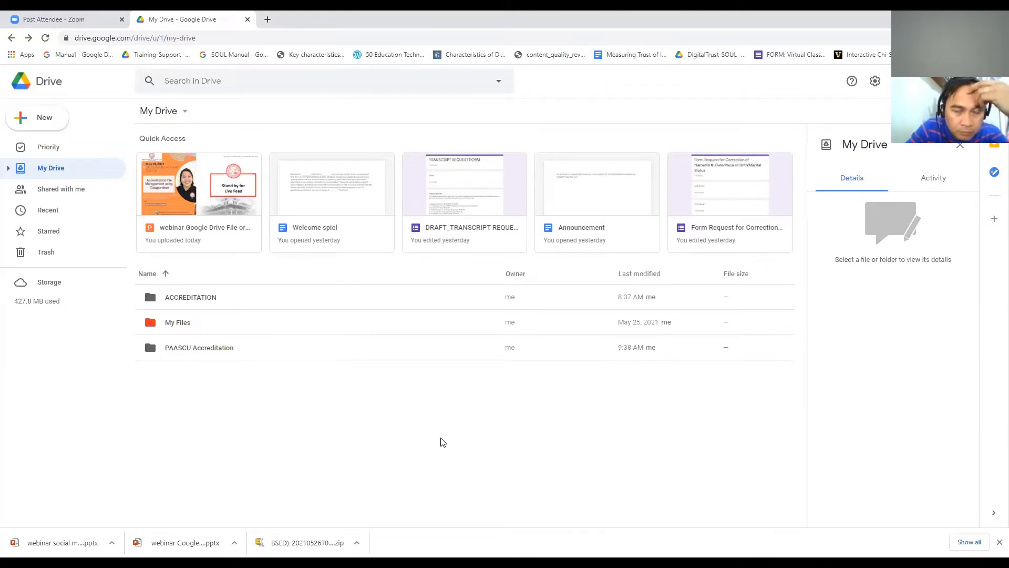
pyautogui.click(212, 302)
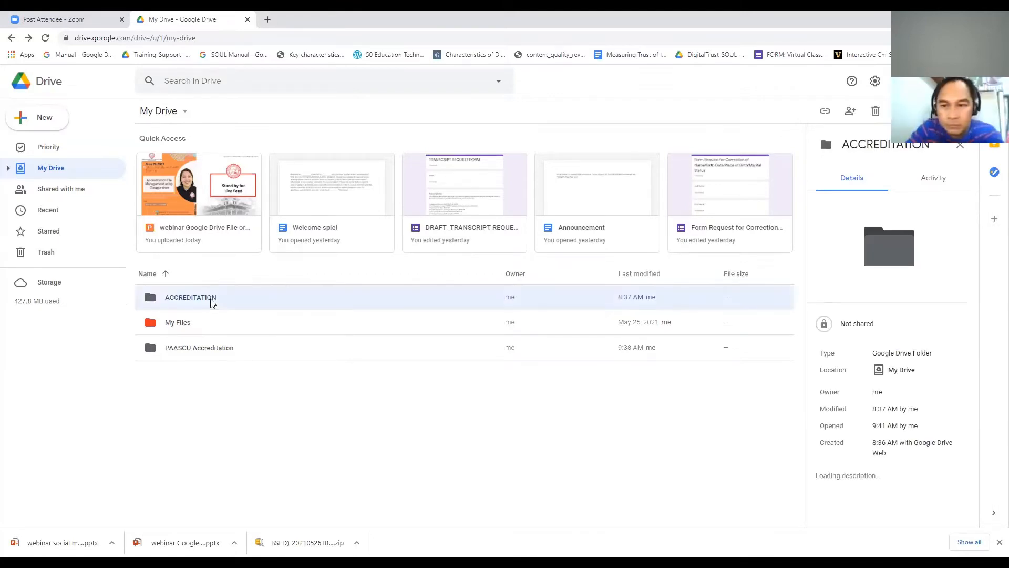
pyautogui.rightClick(212, 302)
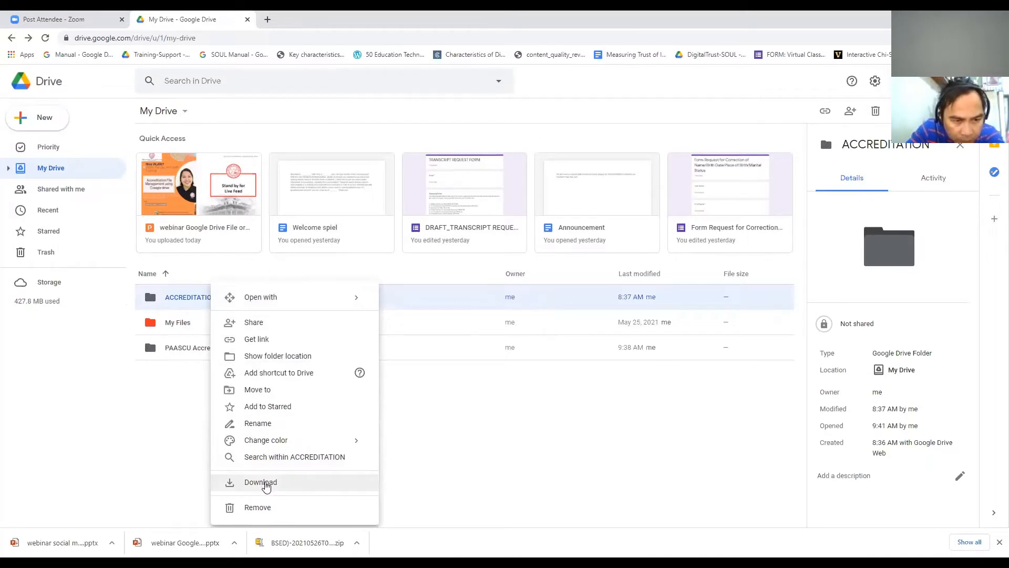
pyautogui.click(266, 483)
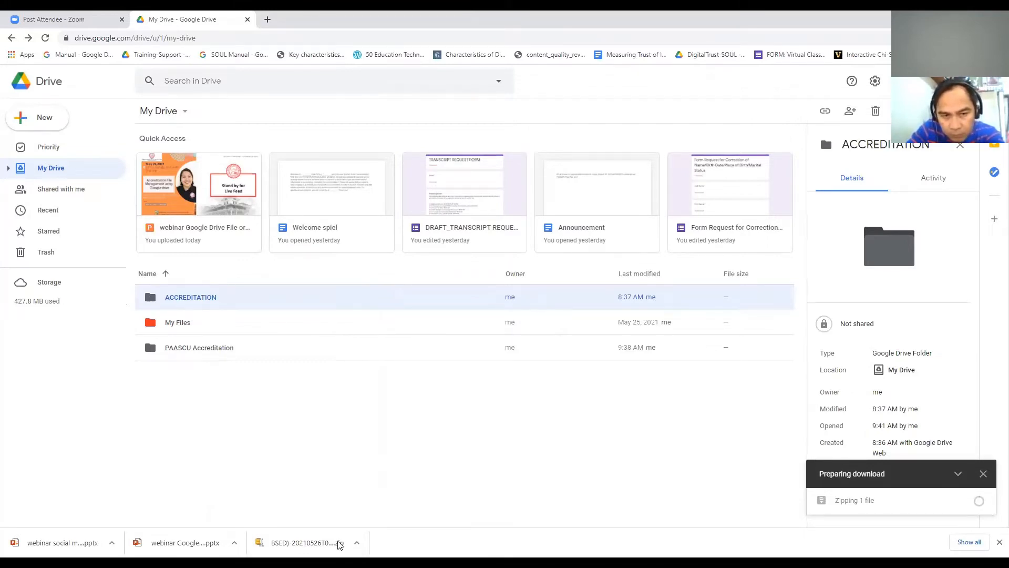
# Step: Delete the ACCREDITATION folder so it moves to the trash
pyautogui.click(557, 505)
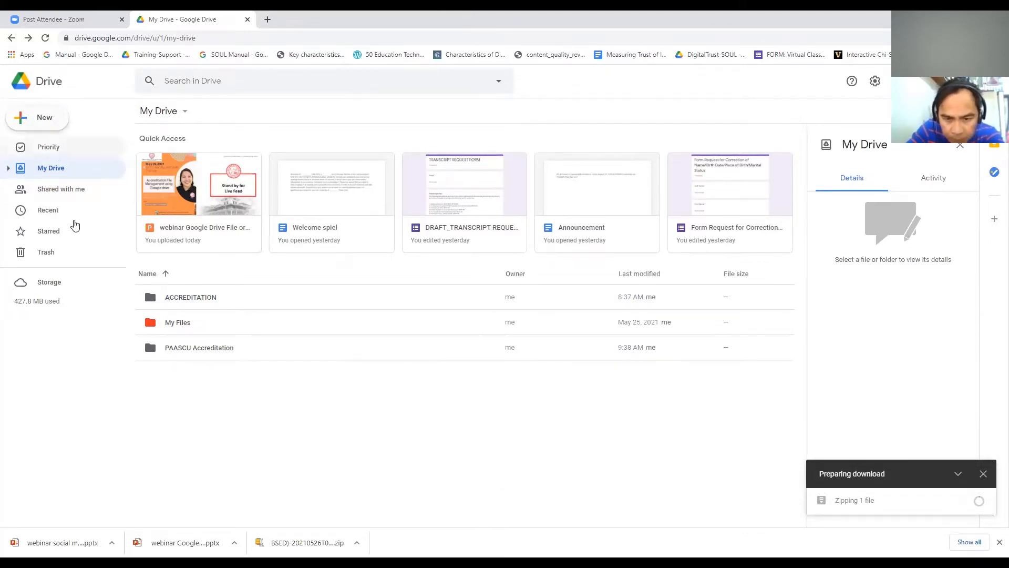
pyautogui.click(210, 305)
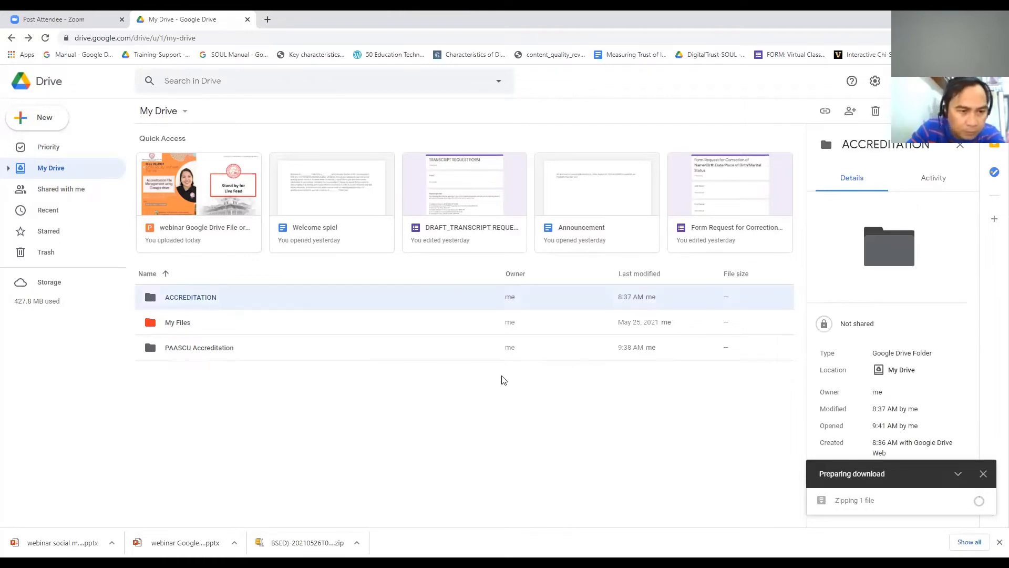
pyautogui.press('Delete')
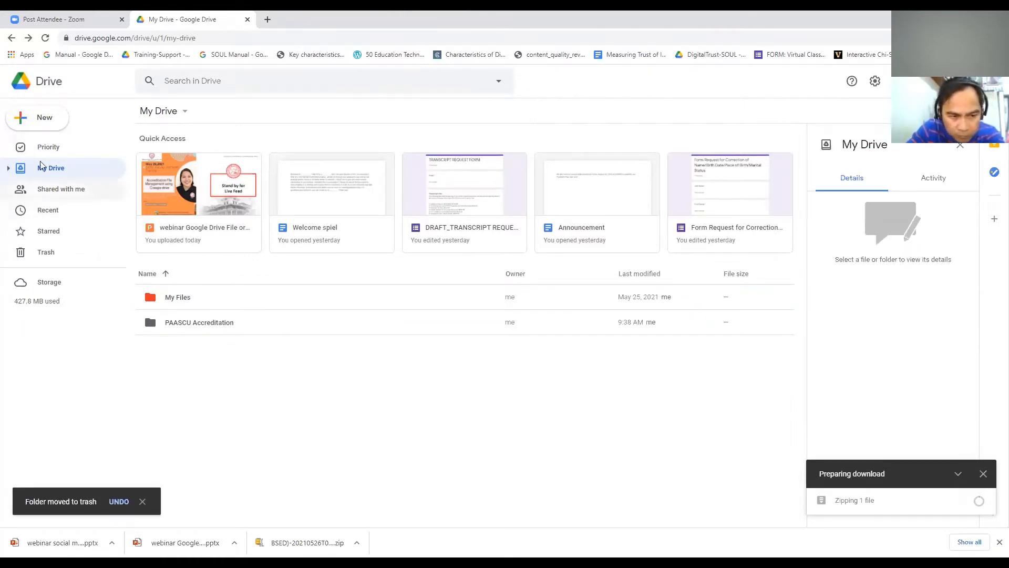
pyautogui.click(48, 120)
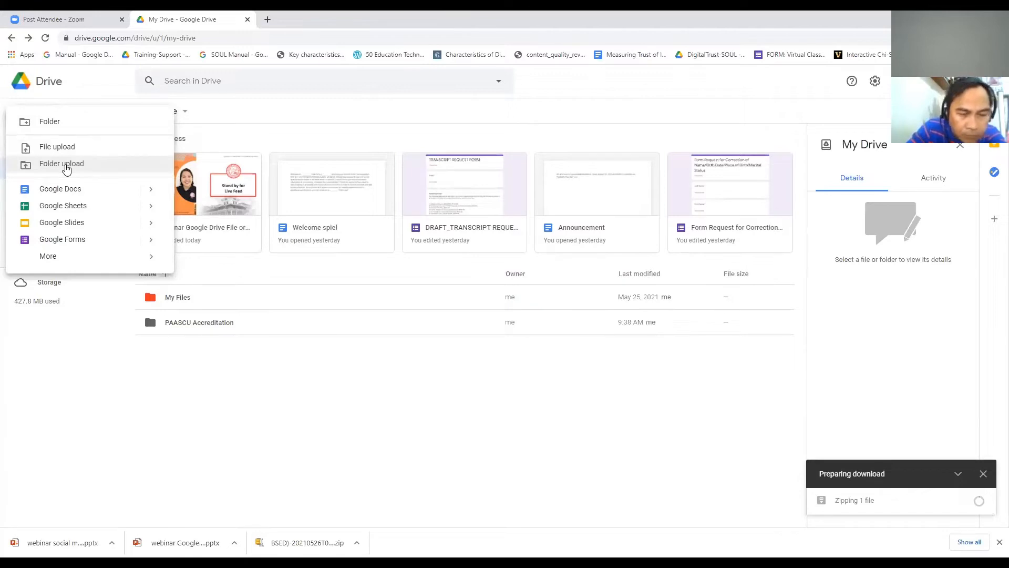
# Step: Upload the extracted 'ACCREDITATION (BEED-BSED) edited' folder by dropping it into My Drive
pyautogui.click(68, 165)
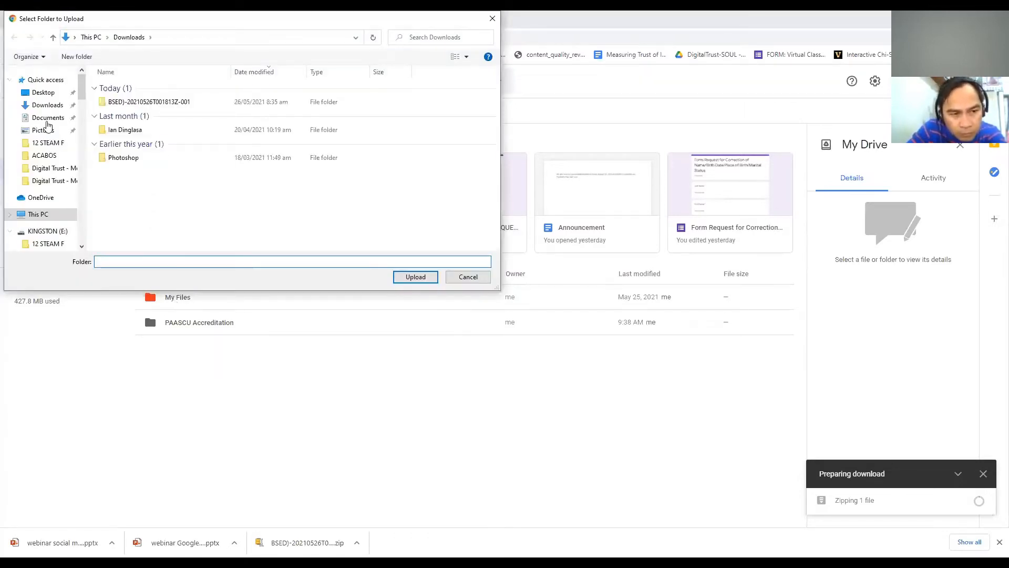
pyautogui.click(53, 108)
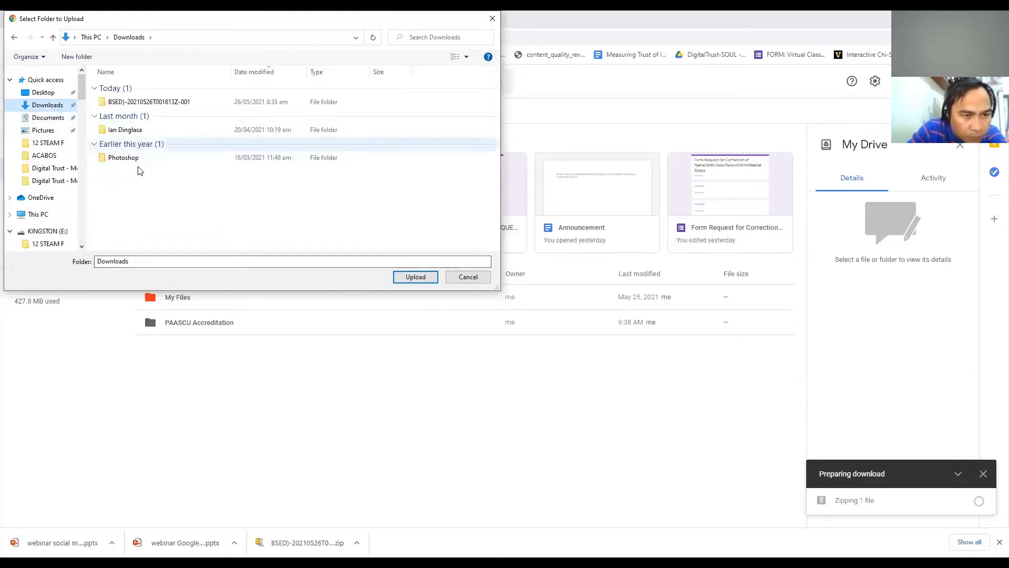
pyautogui.click(134, 105)
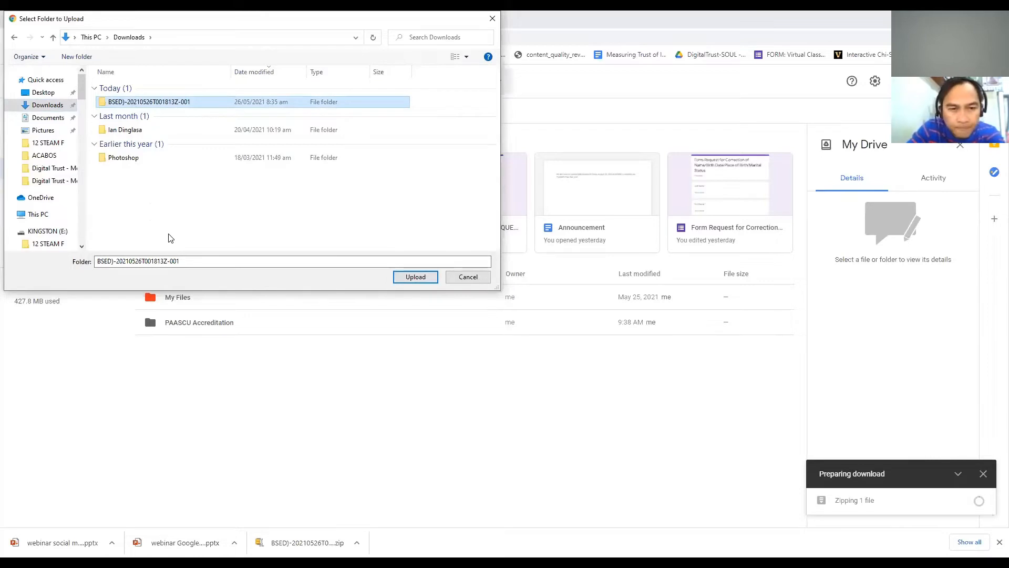
pyautogui.click(467, 277)
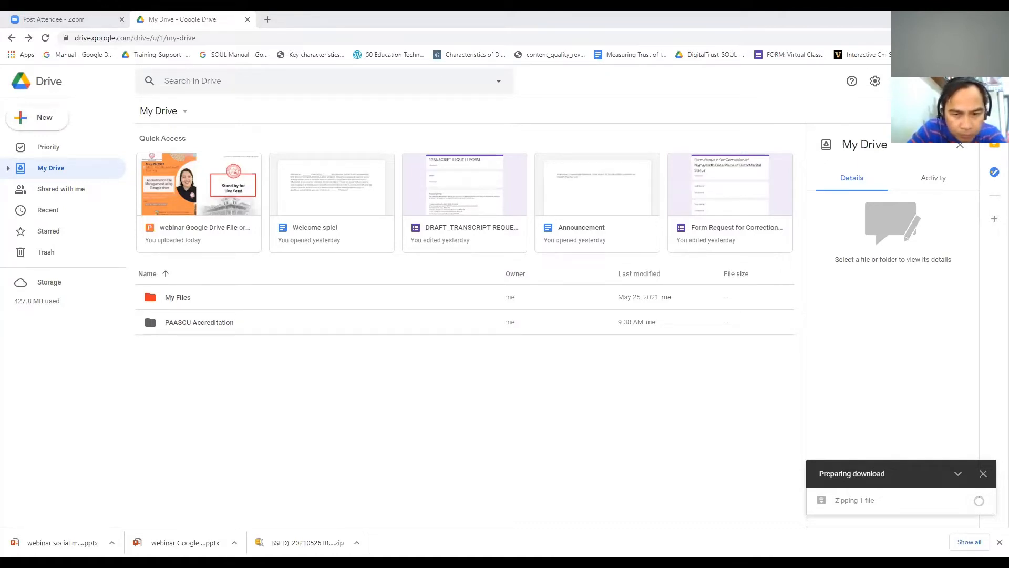
pyautogui.moveTo(205, 399); pyautogui.dragTo(206, 400)
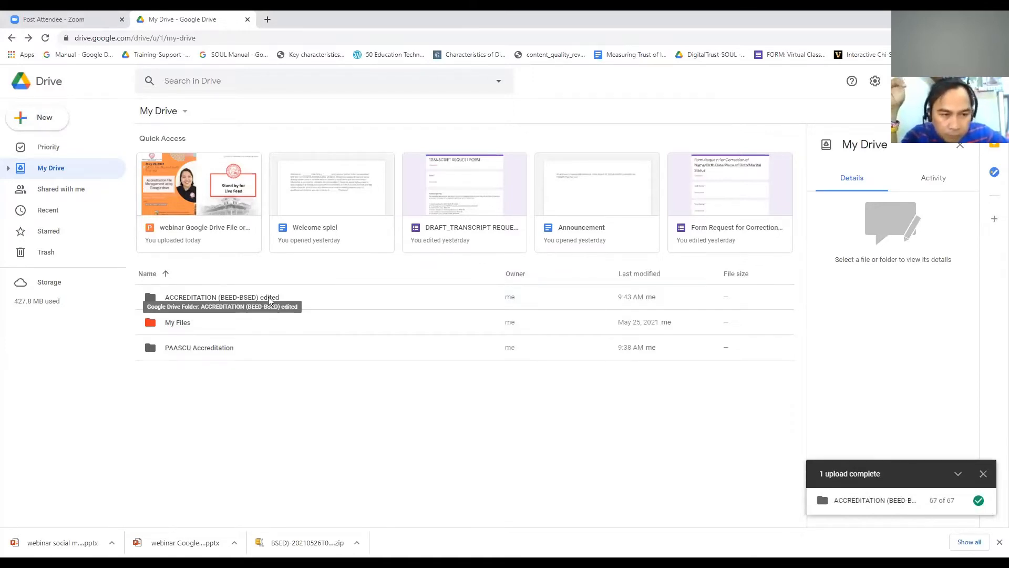
pyautogui.click(247, 299)
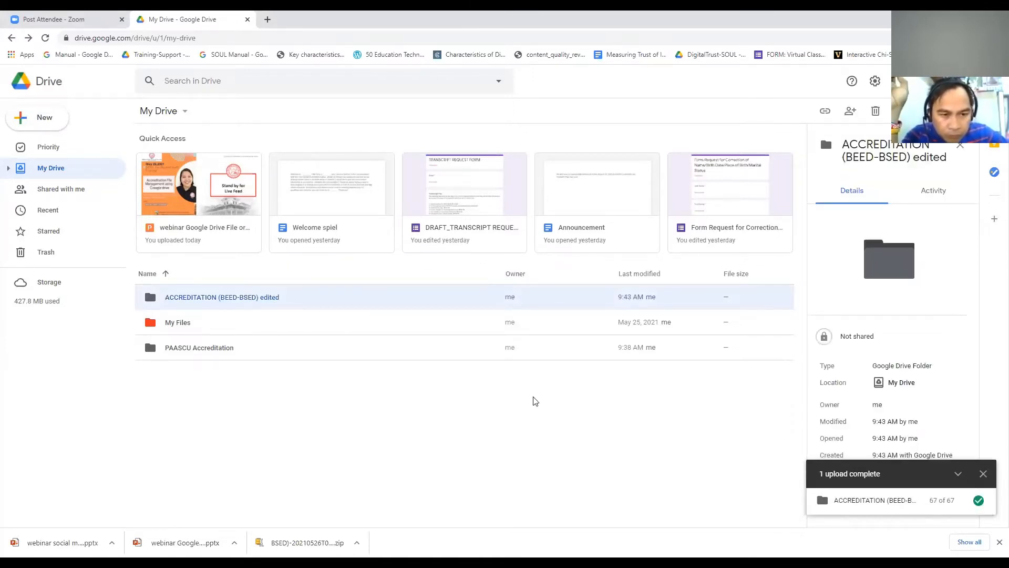
# Step: Rename the uploaded folder to 'ACCREDITATION (BEED-BSED) Working Folder'
pyautogui.rightClick(243, 301)
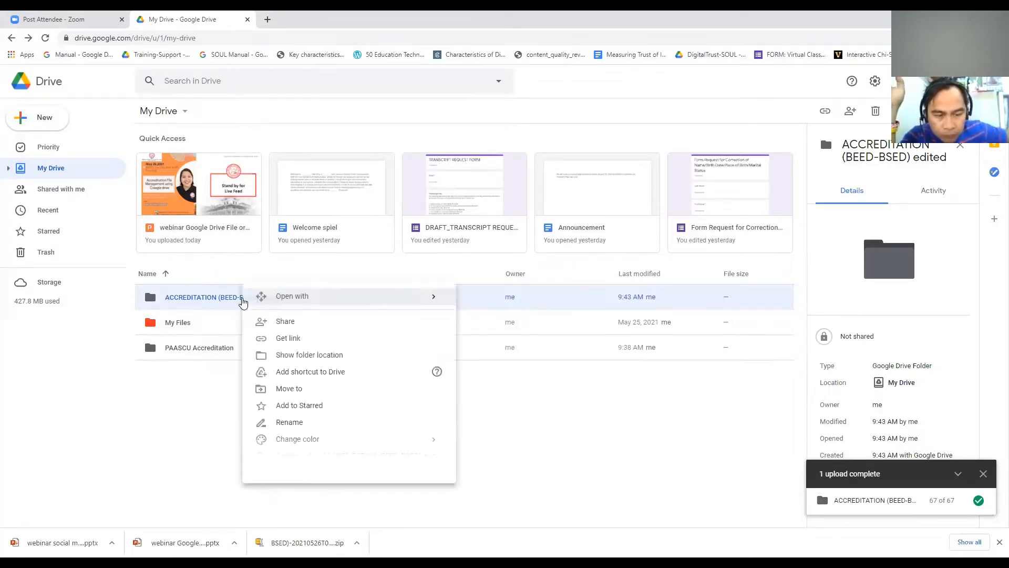
pyautogui.moveTo(243, 301)
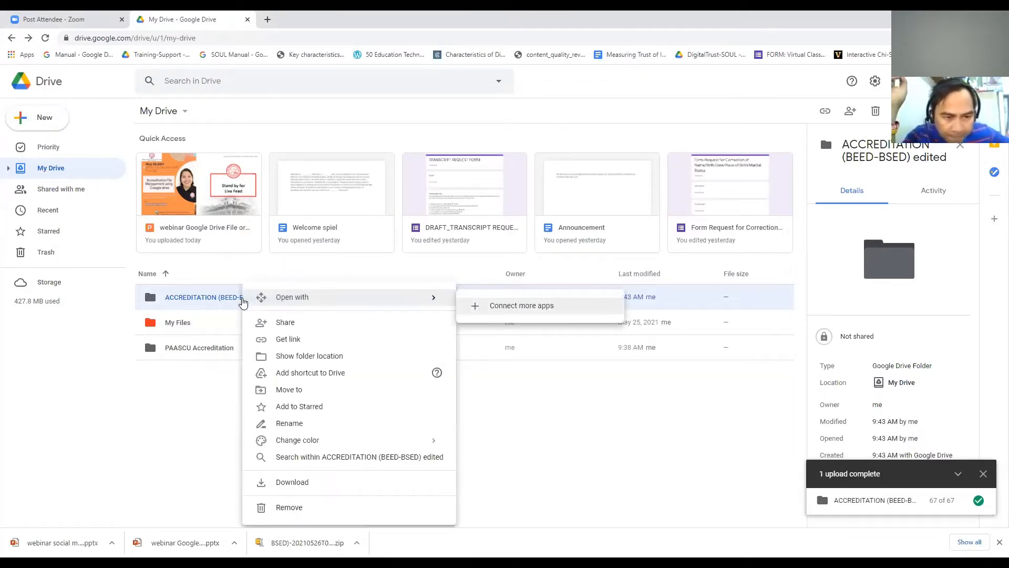
pyautogui.click(284, 424)
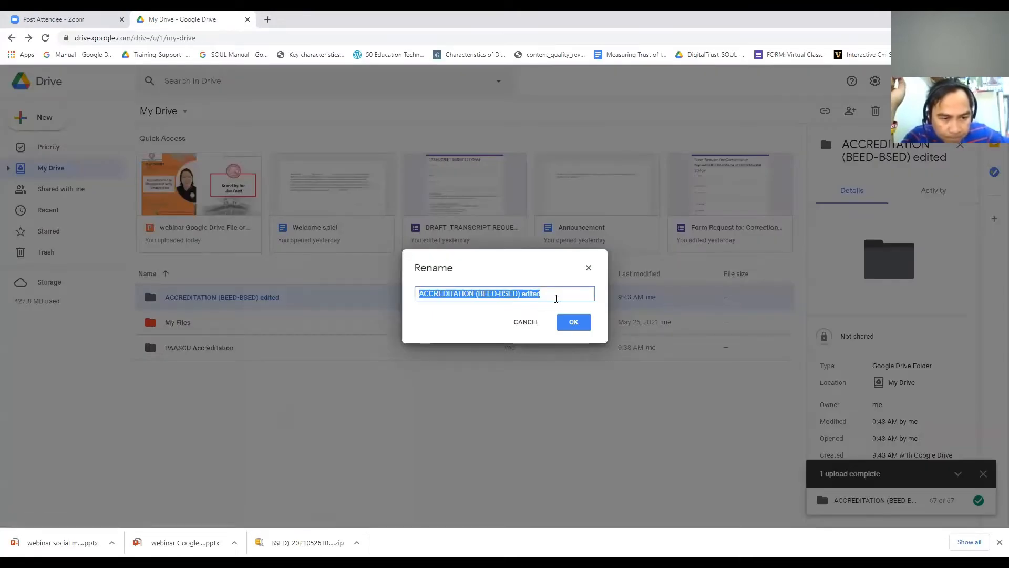
pyautogui.click(562, 293)
pyautogui.doubleClick(565, 291)
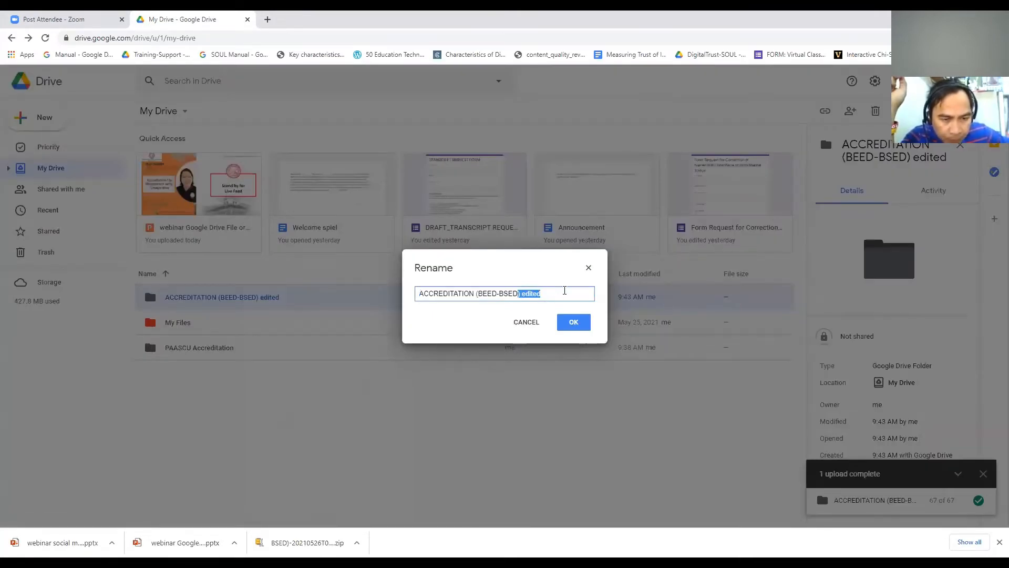
pyautogui.write('W')
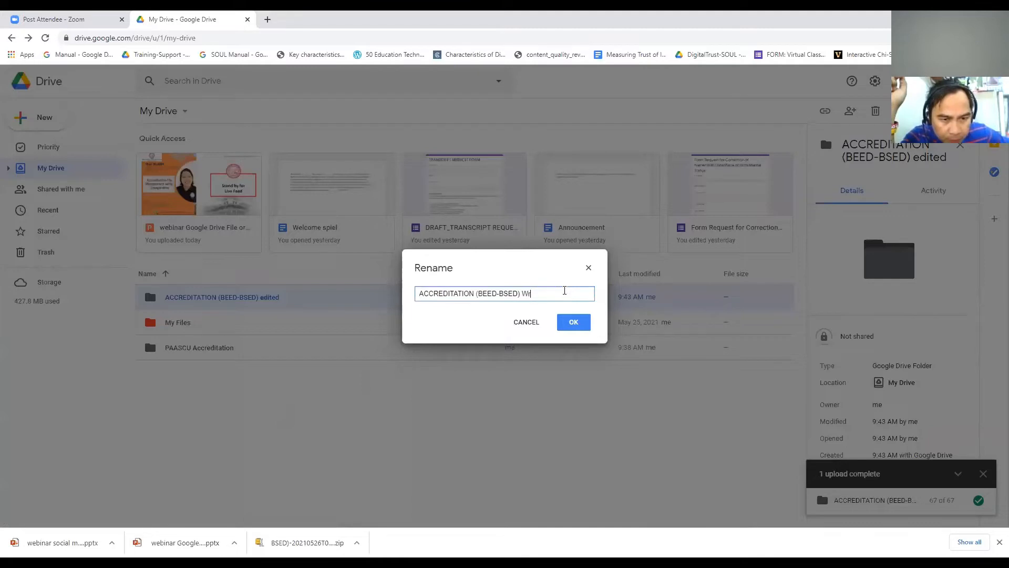
pyautogui.write('orking')
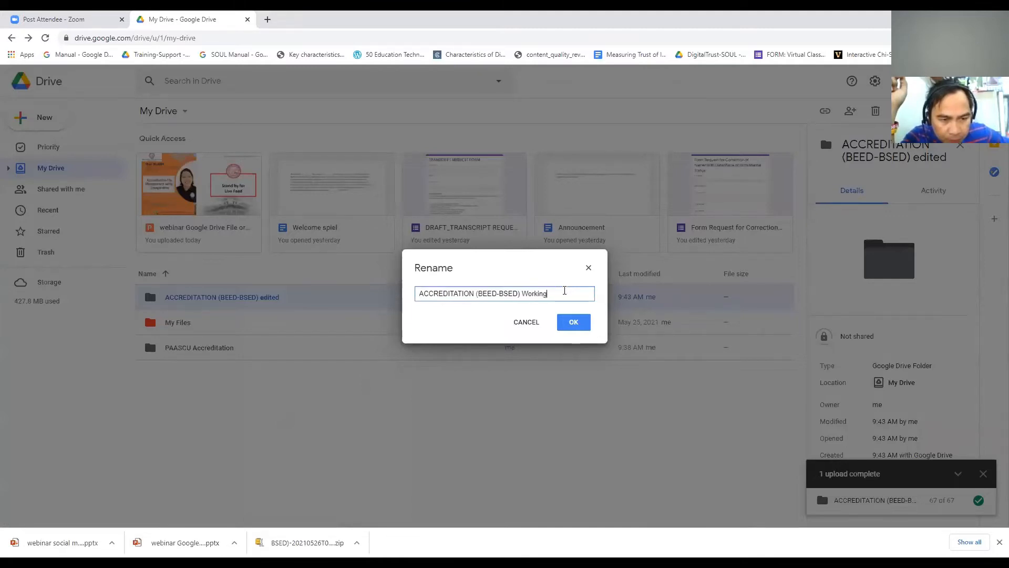
pyautogui.write(' Folder')
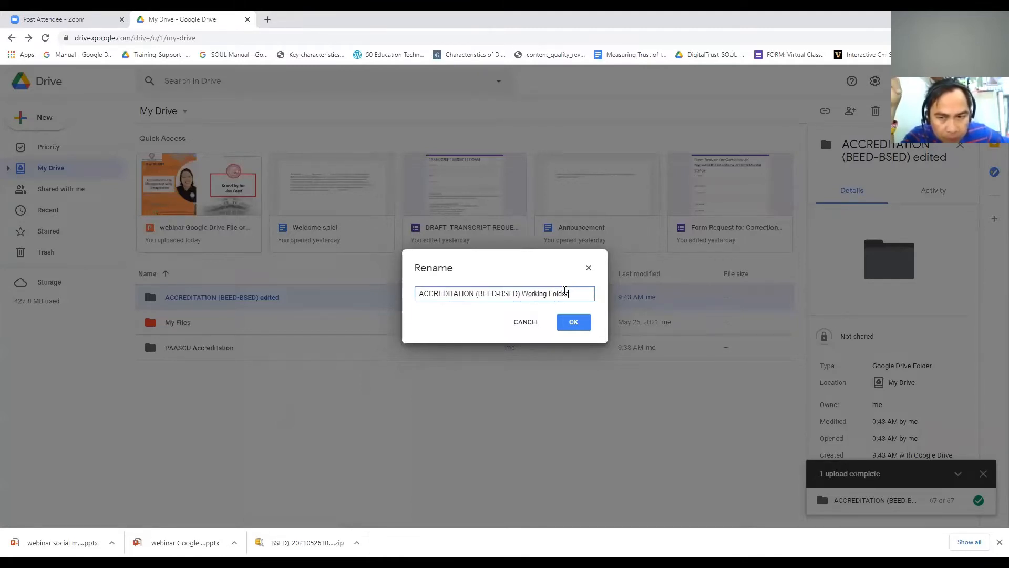
pyautogui.click(574, 323)
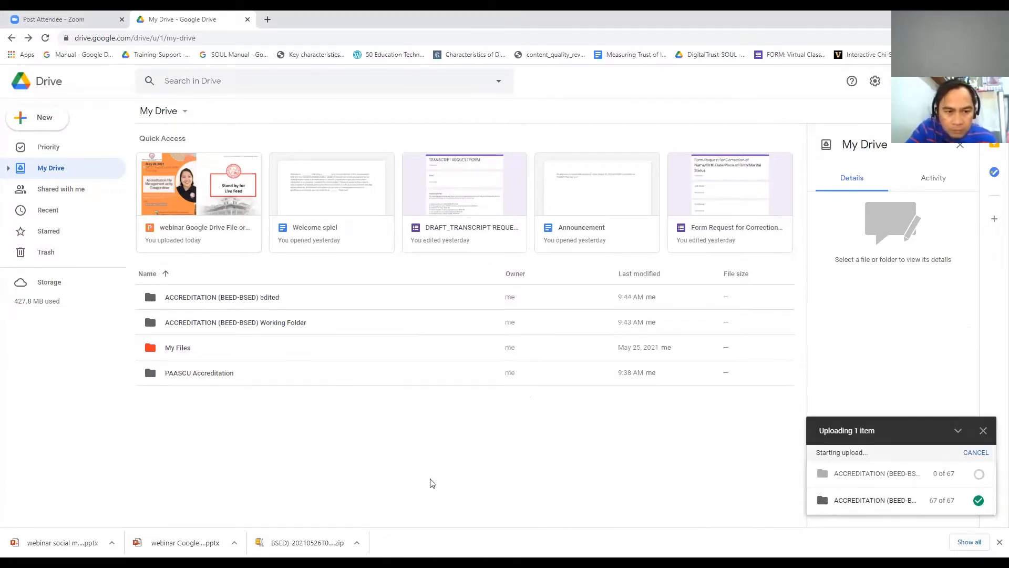
# Step: Rename the second copy to 'ACCREDITATION (BEED-BSED) Final', then open the Working Folder
pyautogui.click(231, 302)
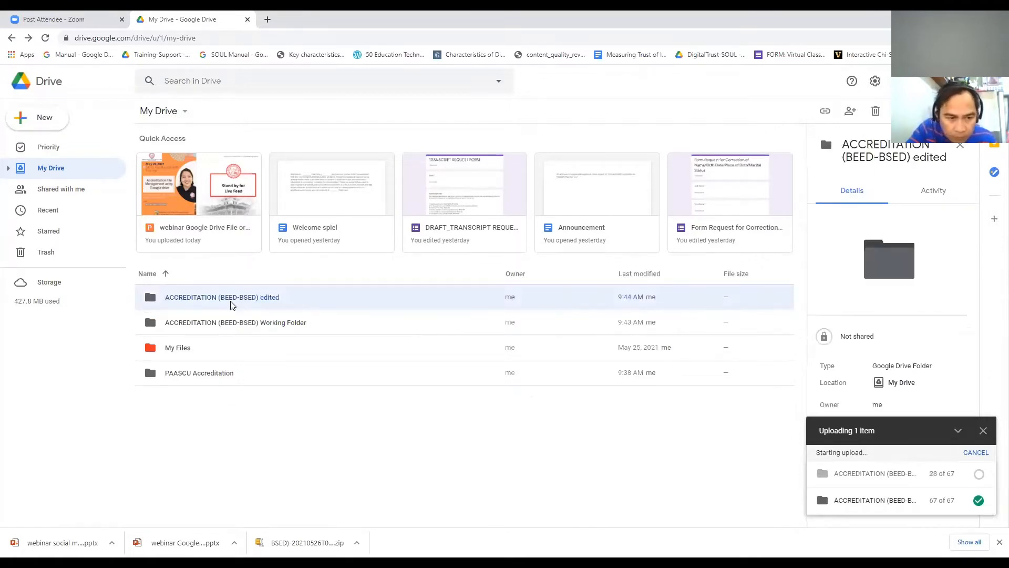
pyautogui.rightClick(232, 301)
pyautogui.click(270, 428)
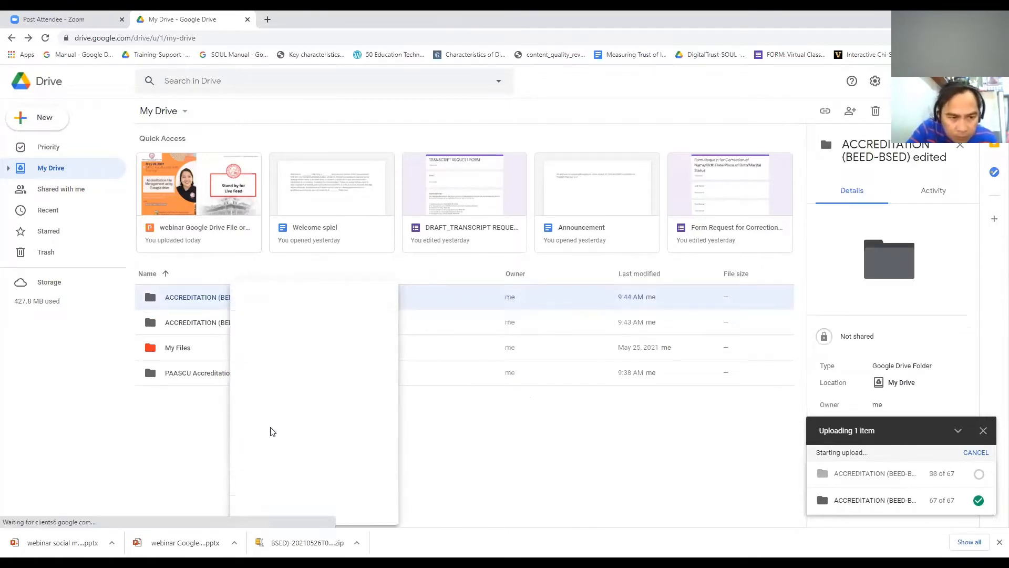
pyautogui.click(547, 296)
pyautogui.doubleClick(547, 296)
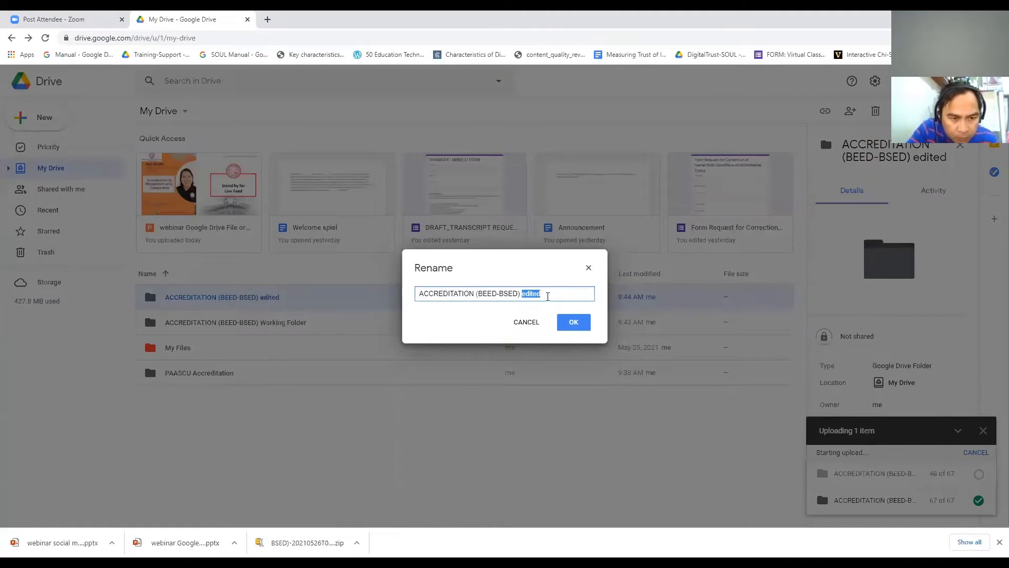
pyautogui.write('Final')
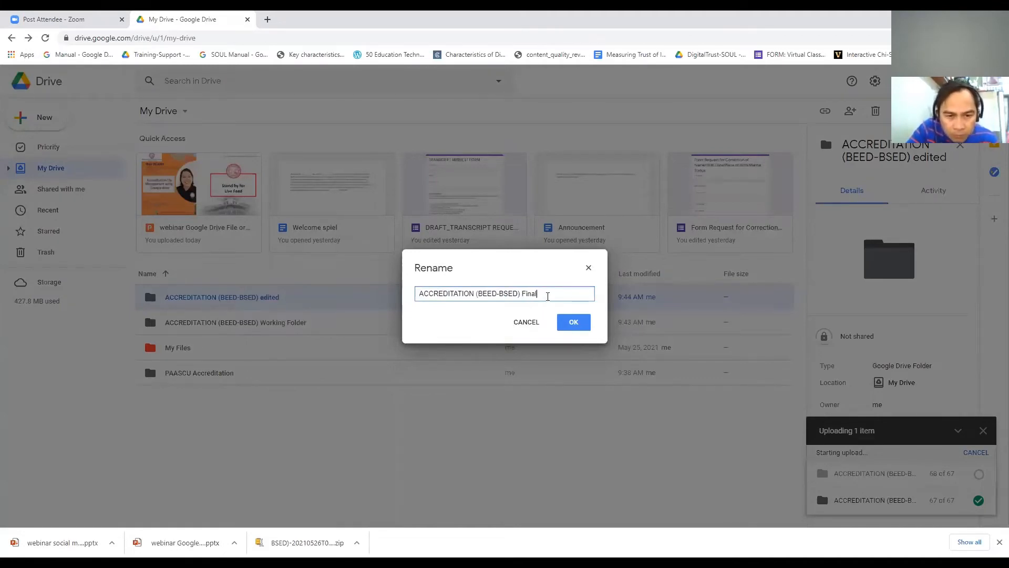
pyautogui.click(573, 322)
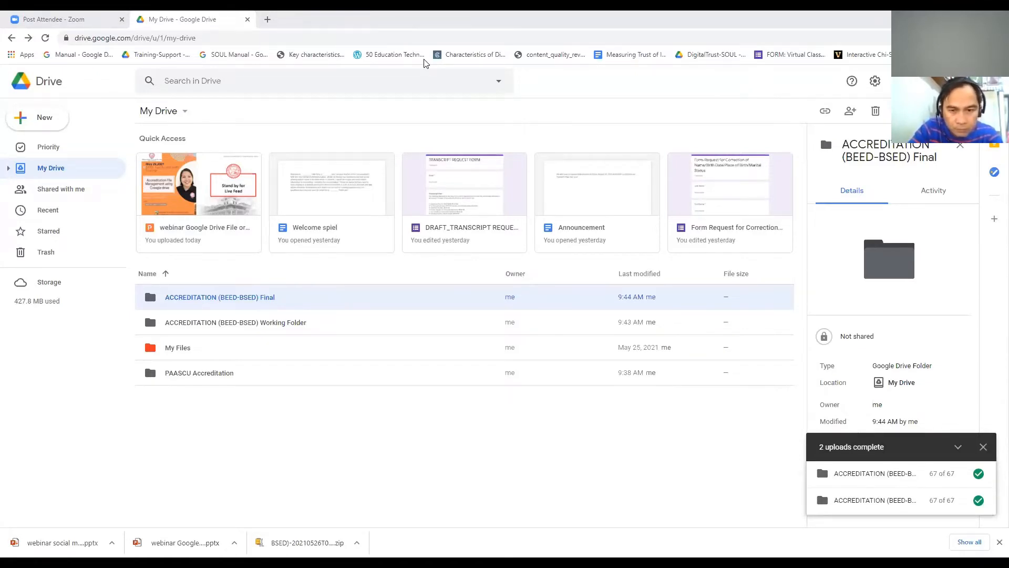
pyautogui.click(289, 428)
pyautogui.doubleClick(236, 322)
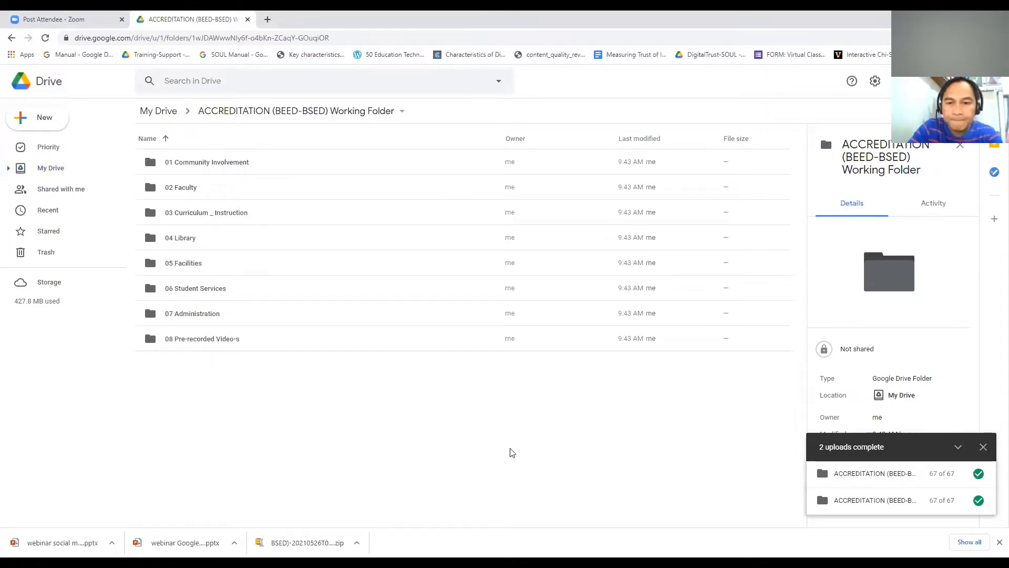
# Step: Return to My Drive and open the ACCREDITATION (BEED-BSED) Working Folder to list folders 01–08
pyautogui.click(11, 39)
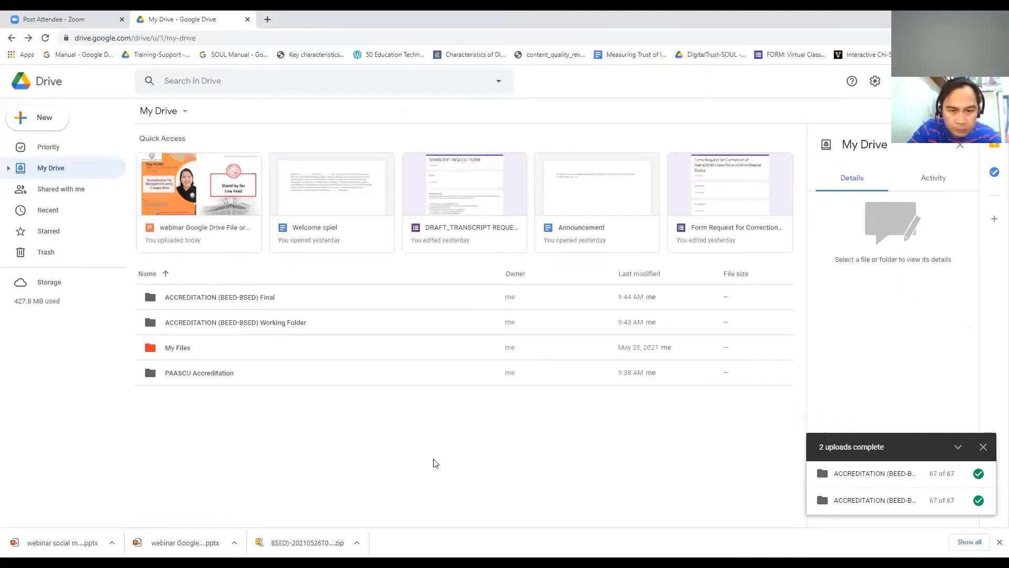
pyautogui.click(299, 324)
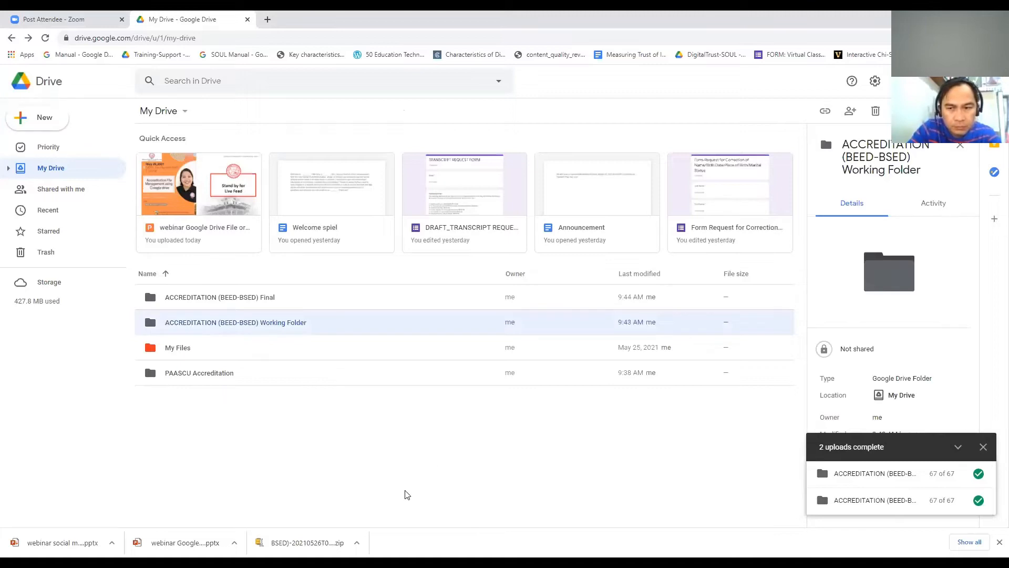
pyautogui.doubleClick(303, 330)
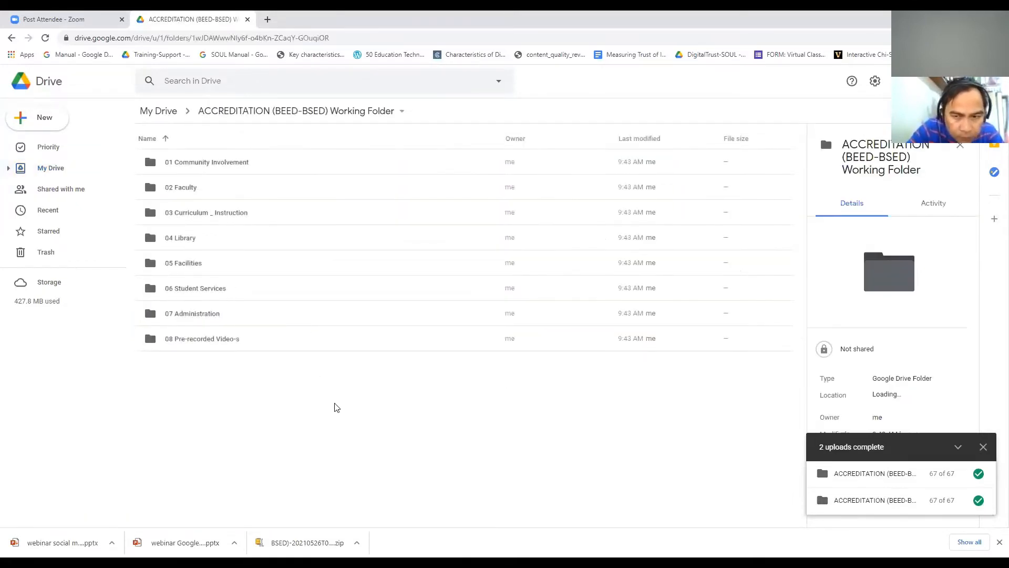
pyautogui.click(205, 170)
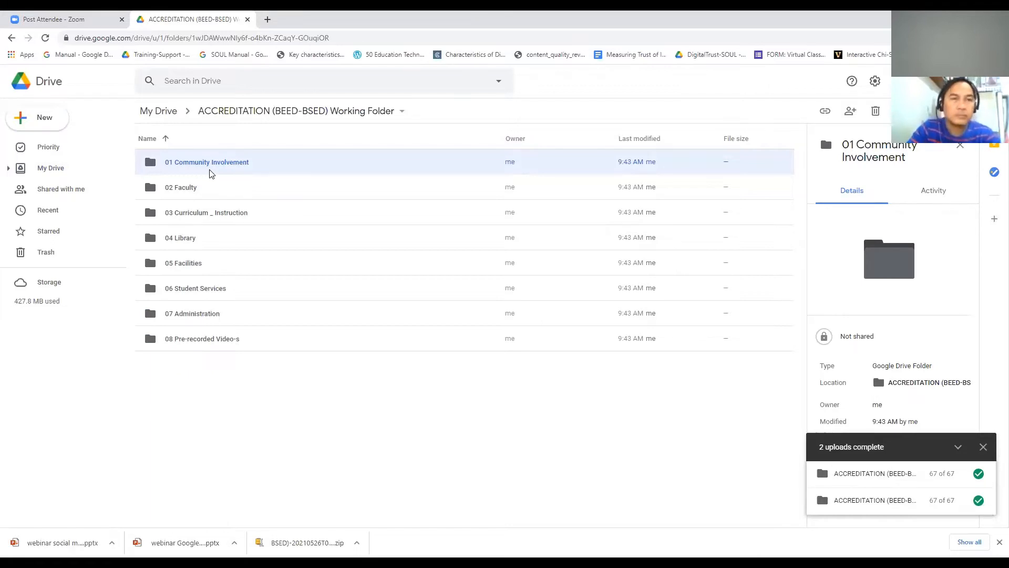
# Step: Set 01 Community Involvement's link access to Silliman University with the Editor role
pyautogui.rightClick(211, 174)
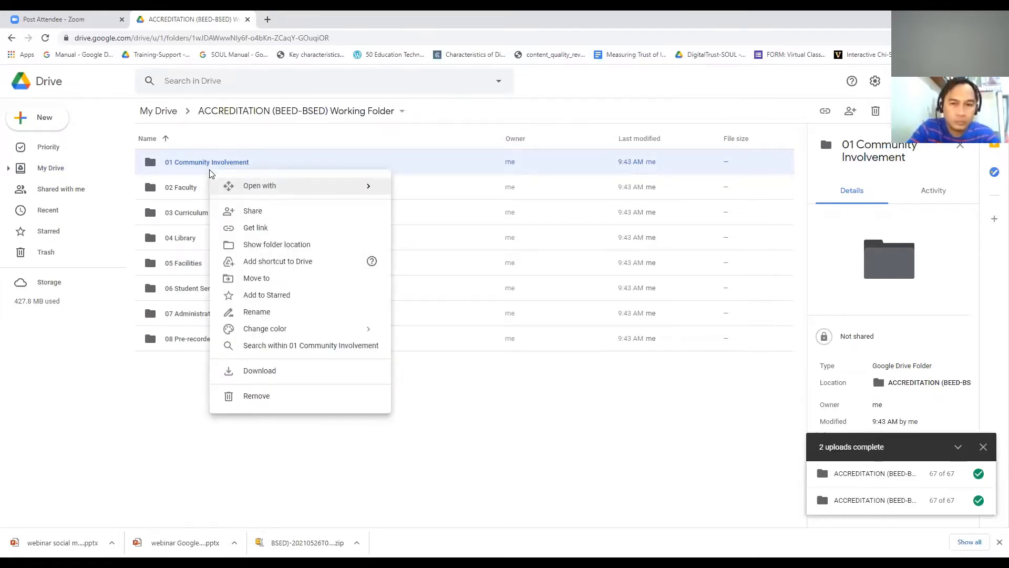
pyautogui.click(272, 217)
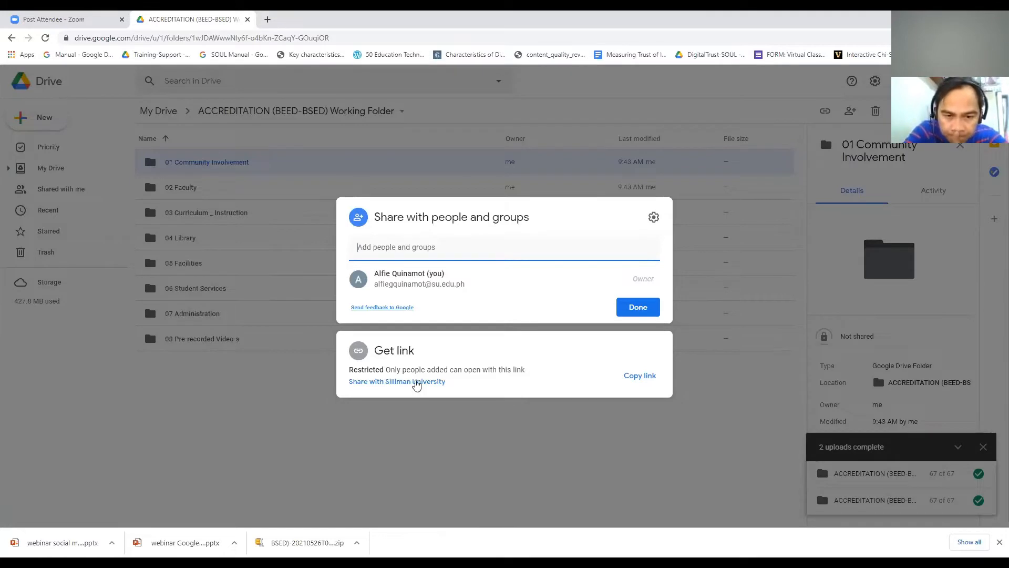
pyautogui.click(417, 383)
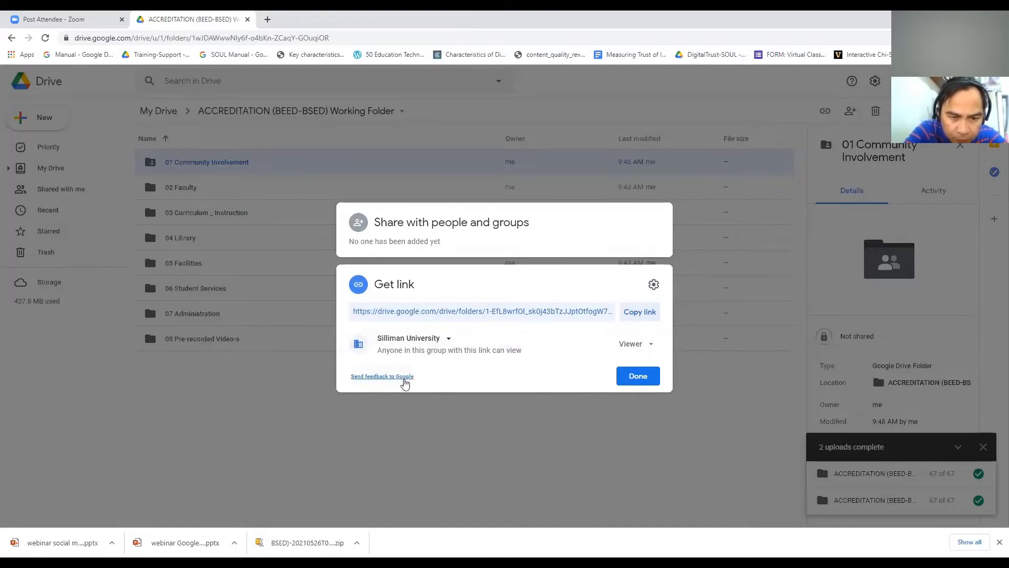
pyautogui.click(446, 340)
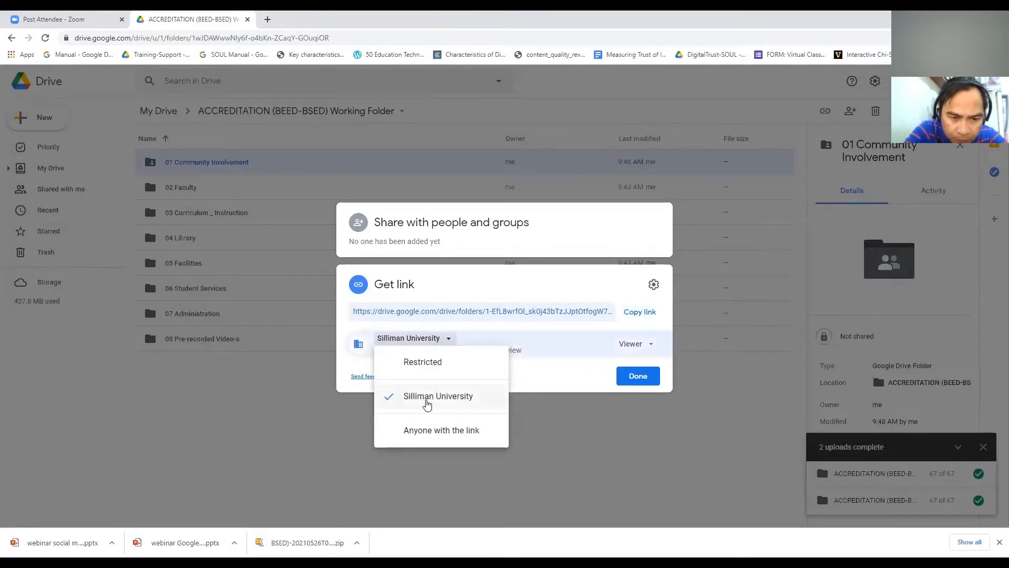
pyautogui.click(441, 403)
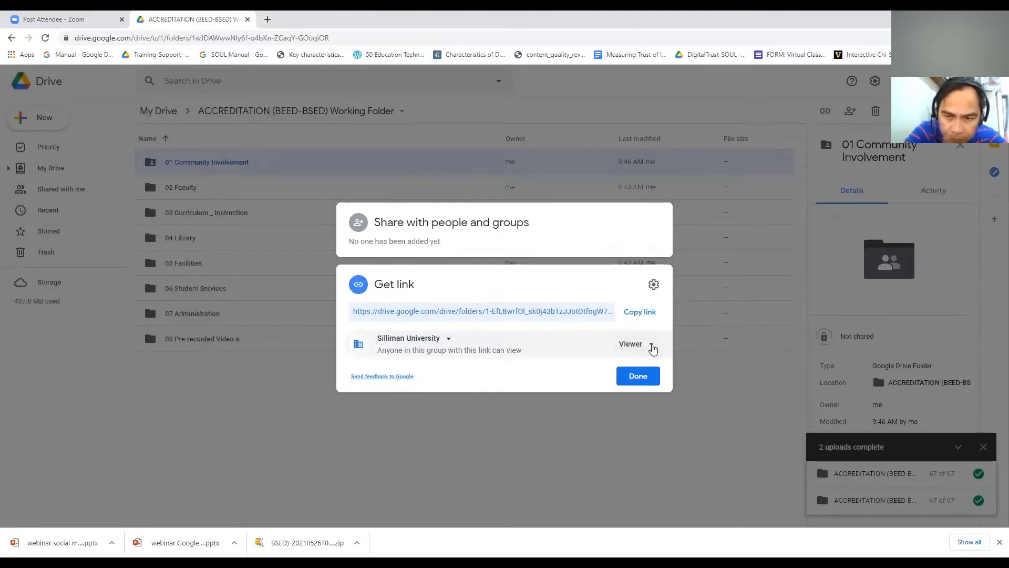
pyautogui.click(652, 345)
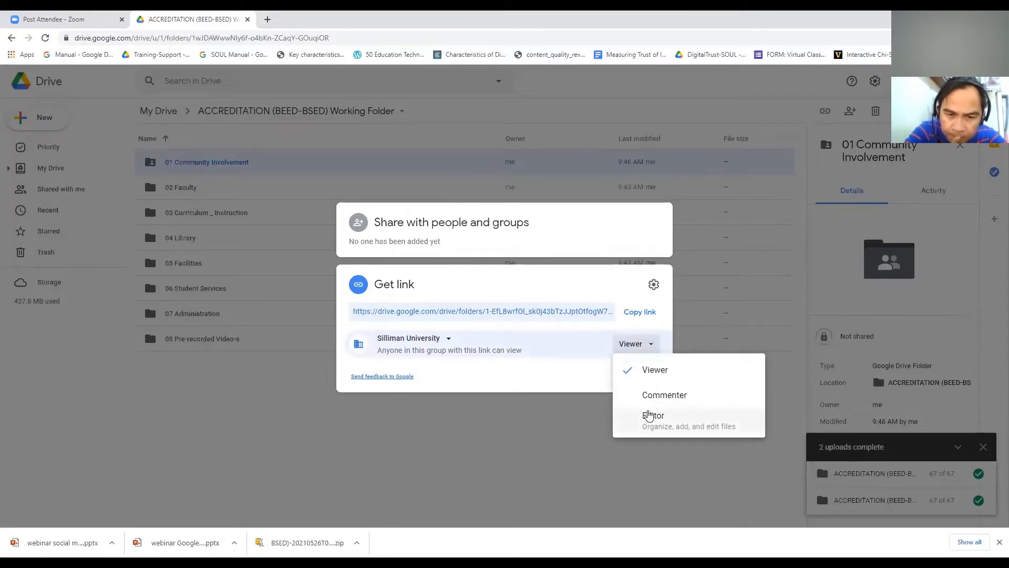
pyautogui.click(649, 415)
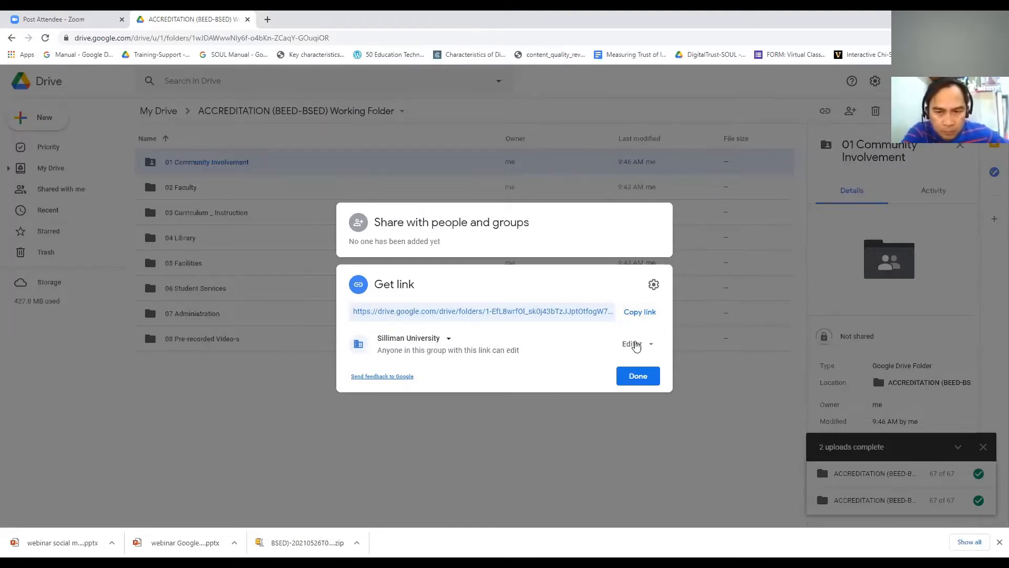
pyautogui.click(636, 377)
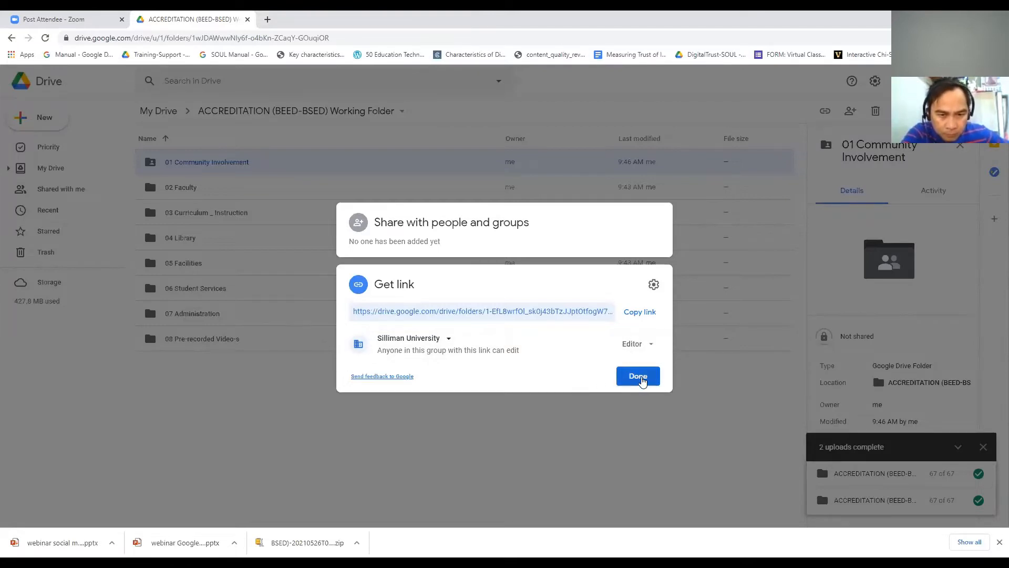
# Step: Add a colleague as an Editor of 01 Community Involvement and send them the invitation
pyautogui.rightClick(262, 163)
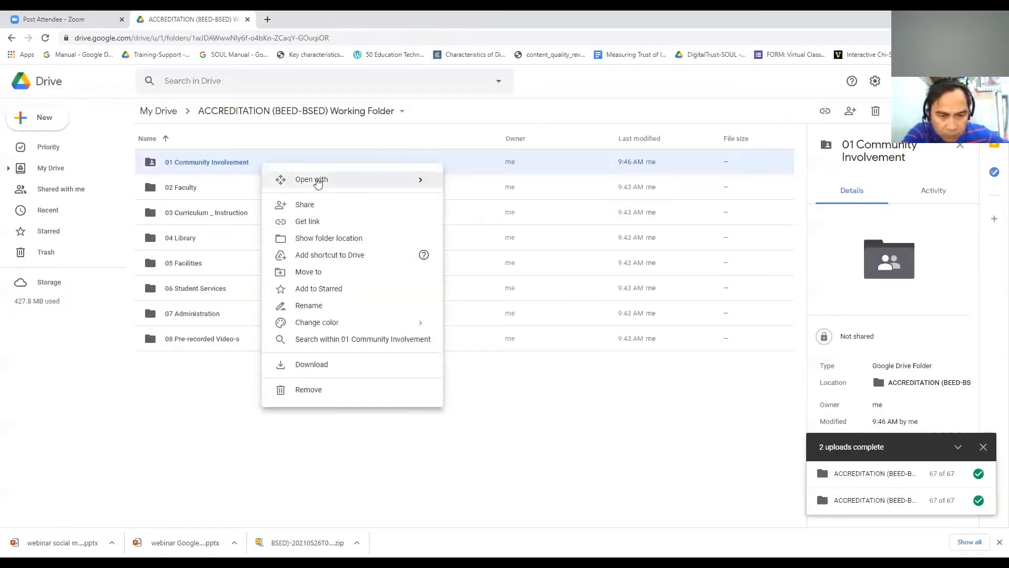
pyautogui.click(328, 212)
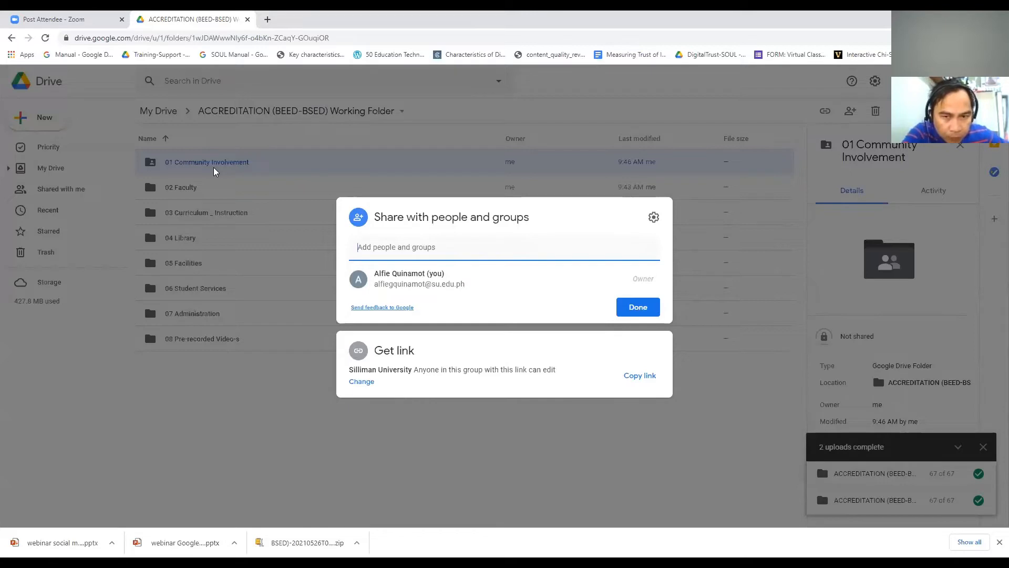
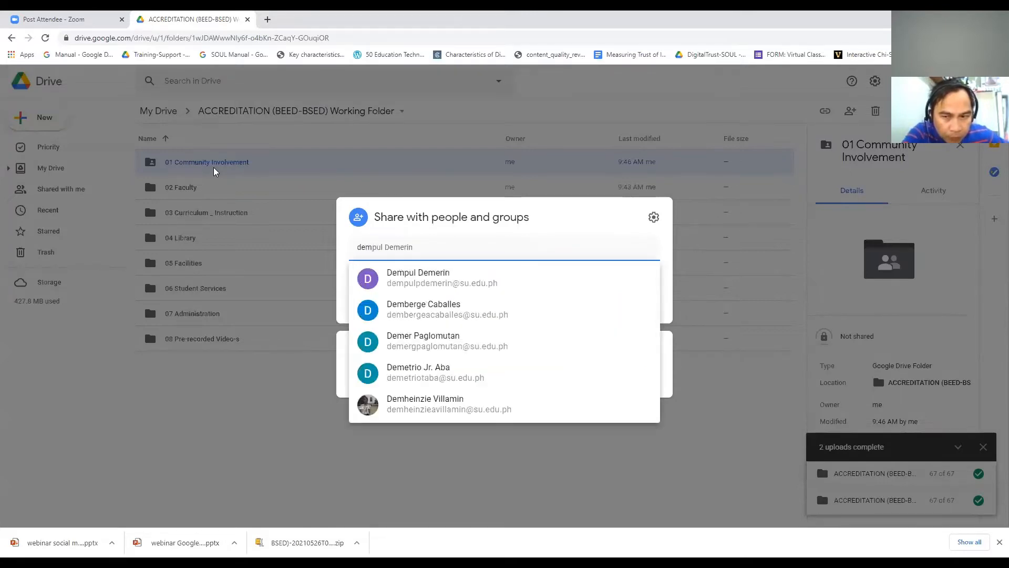
pyautogui.press('BackSpace')
pyautogui.press('BackSpace')
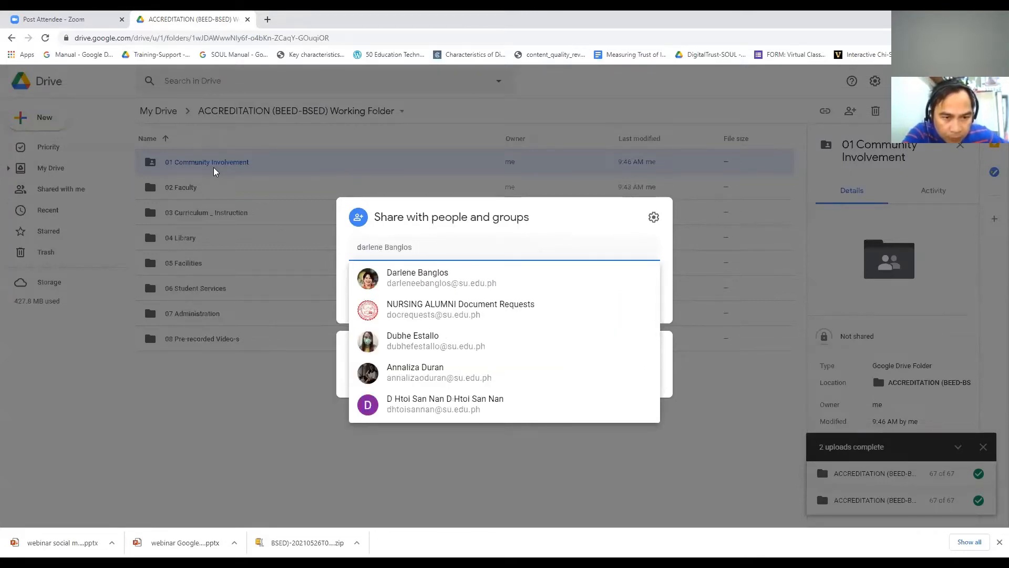
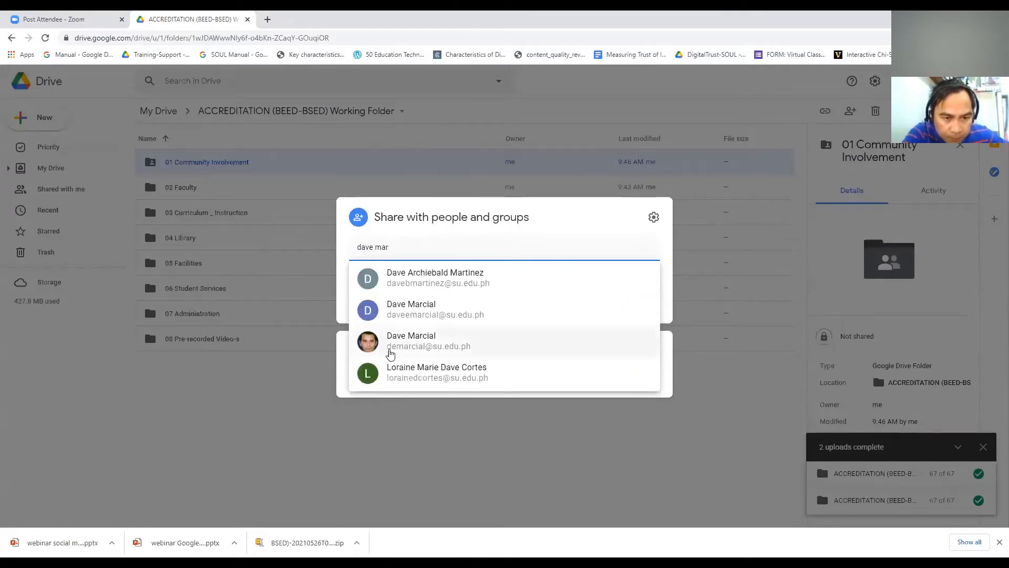
pyautogui.click(400, 341)
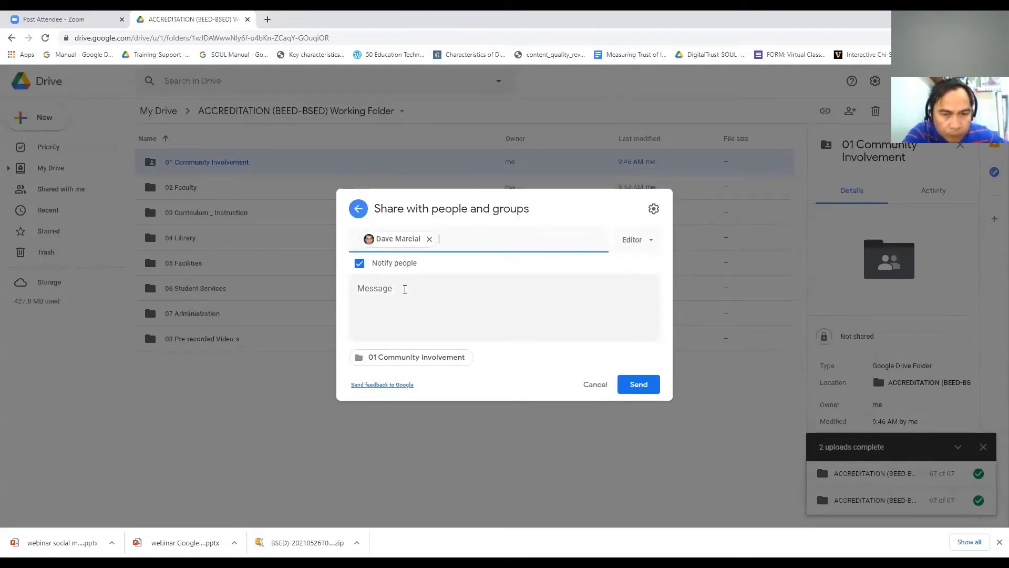
pyautogui.click(404, 289)
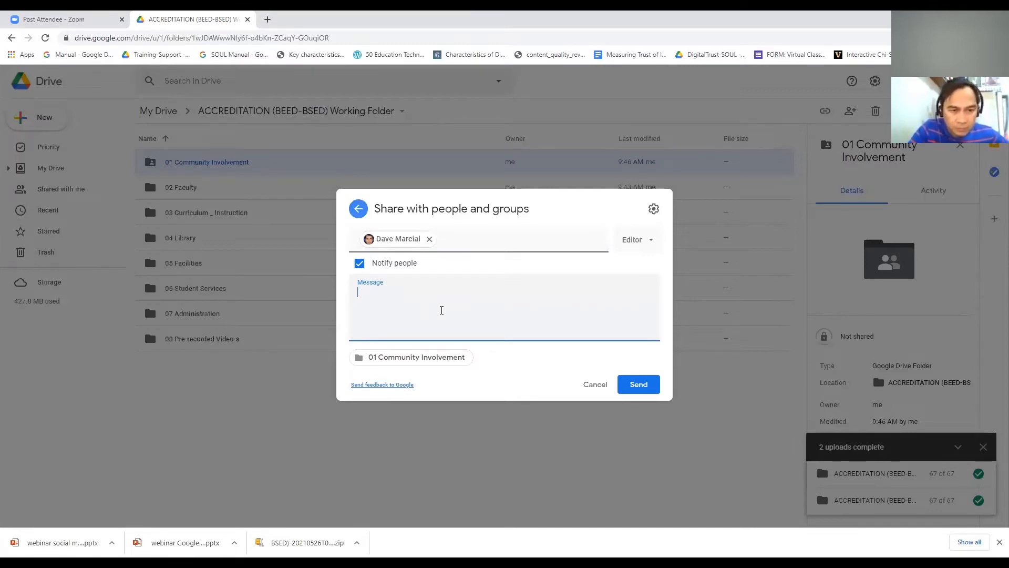
pyautogui.click(633, 387)
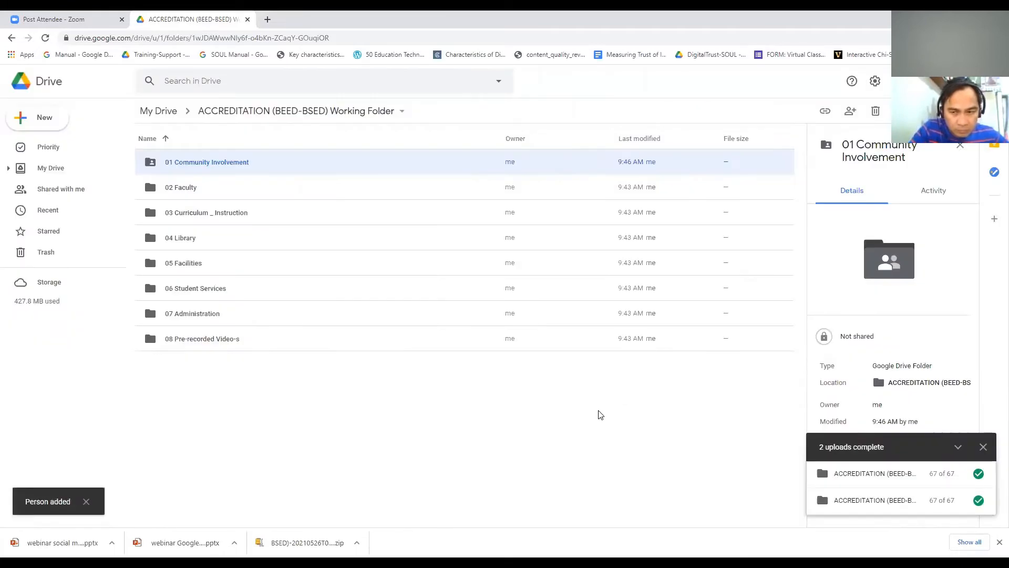
pyautogui.click(586, 408)
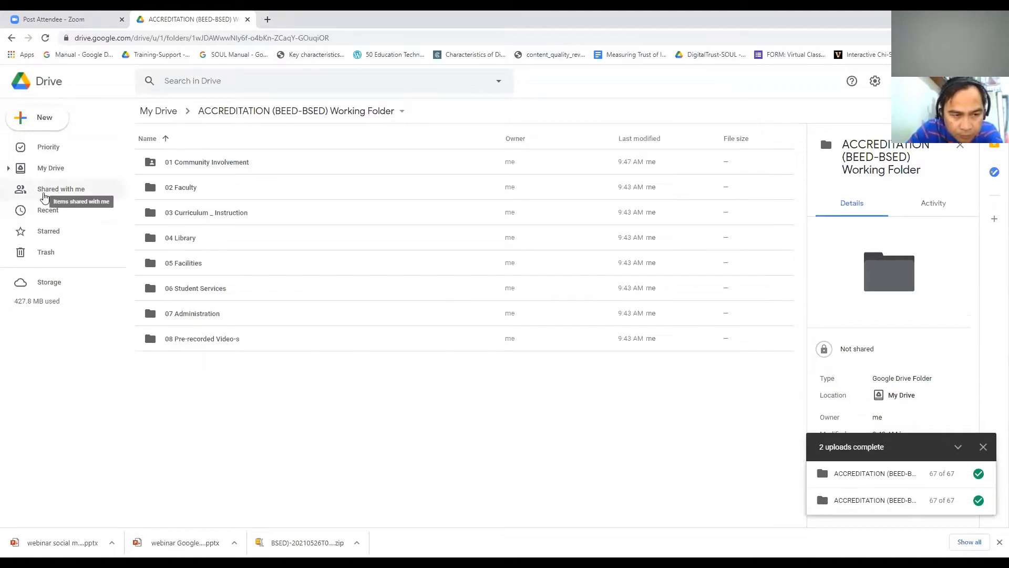
# Step: Check Shared with me and 01 Community Involvement's sharing, then return to the My Drive top level
pyautogui.click(45, 197)
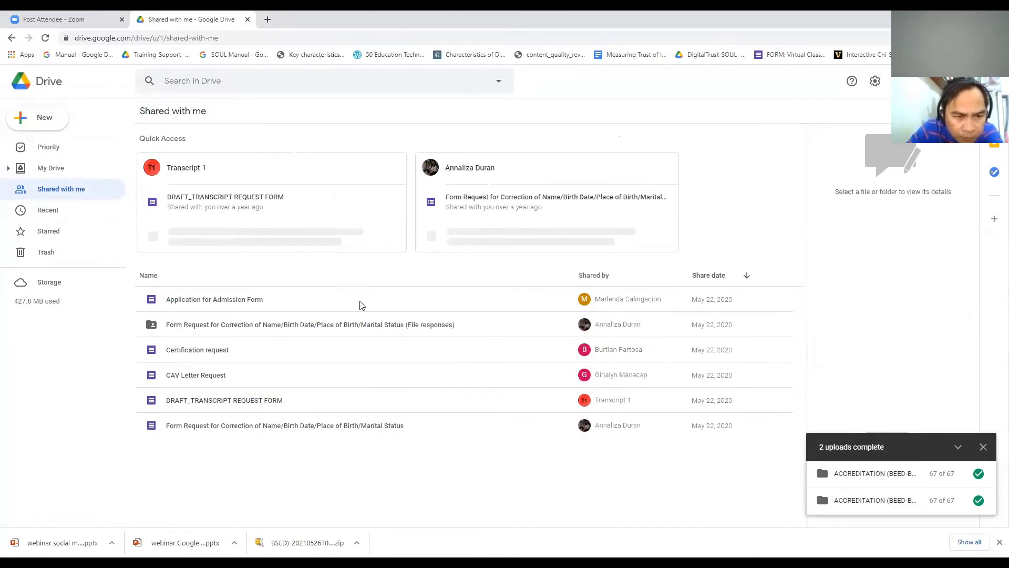
pyautogui.click(56, 169)
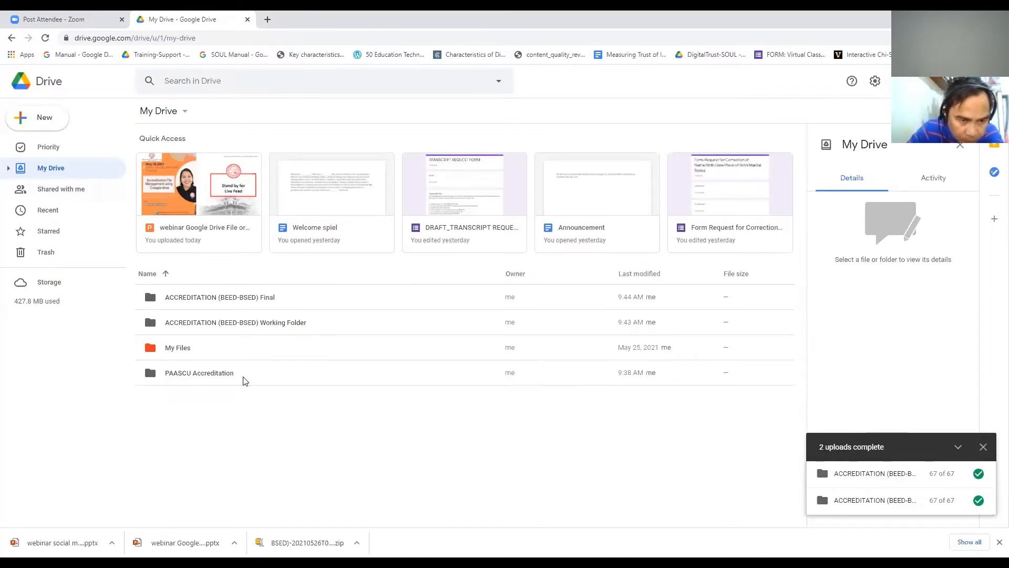
pyautogui.click(229, 327)
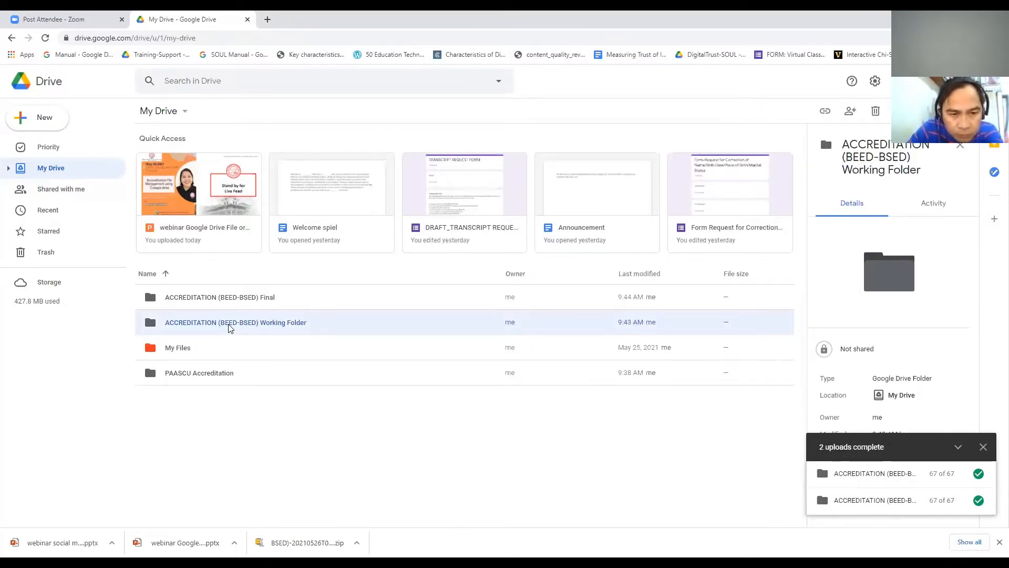
pyautogui.doubleClick(229, 327)
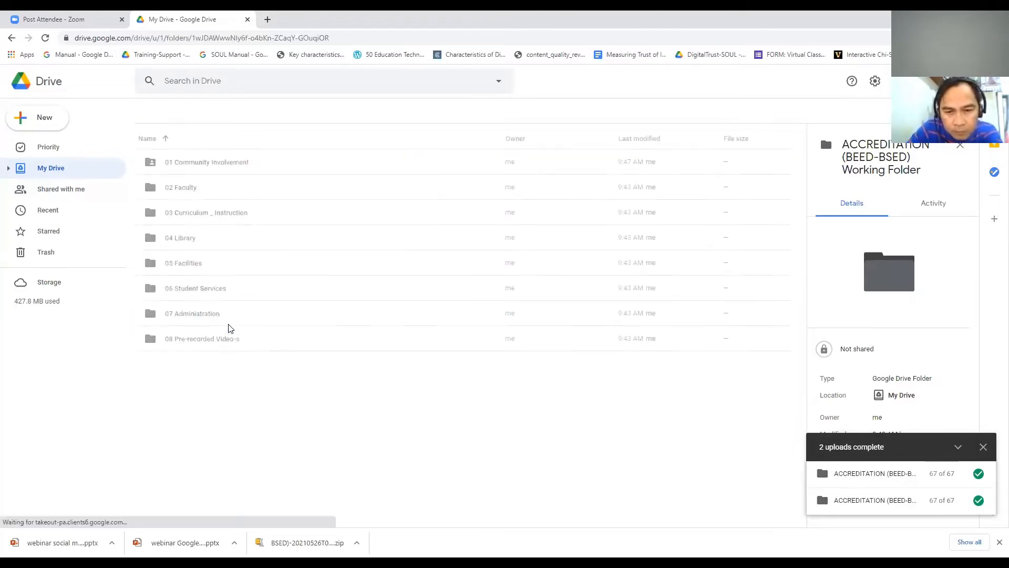
pyautogui.click(212, 168)
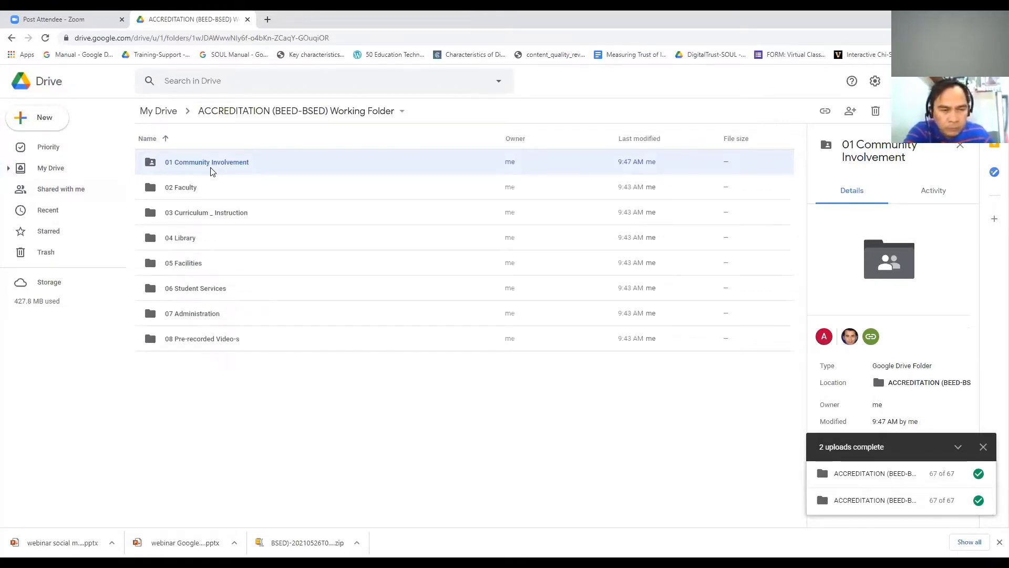
pyautogui.click(10, 39)
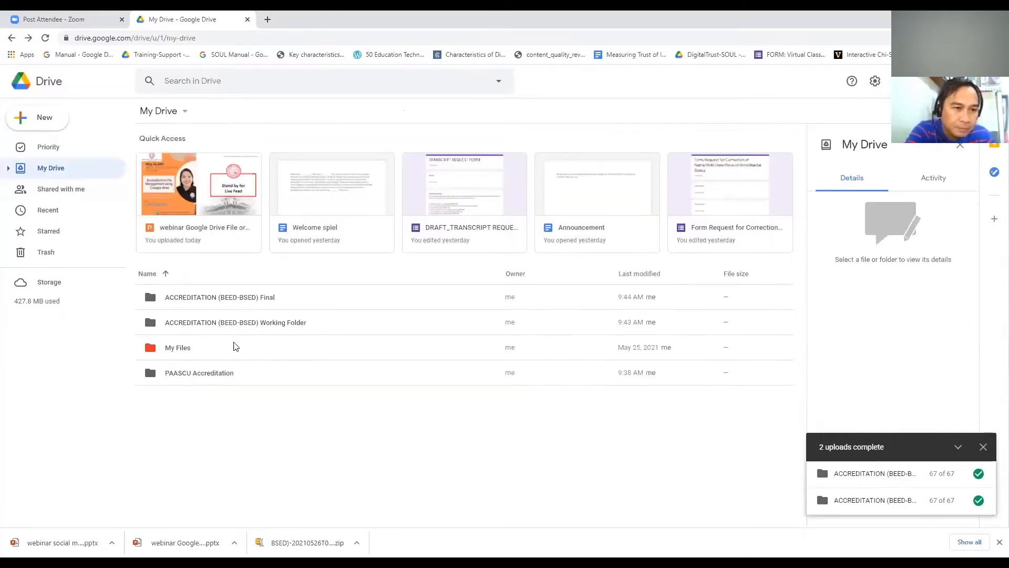
pyautogui.click(235, 327)
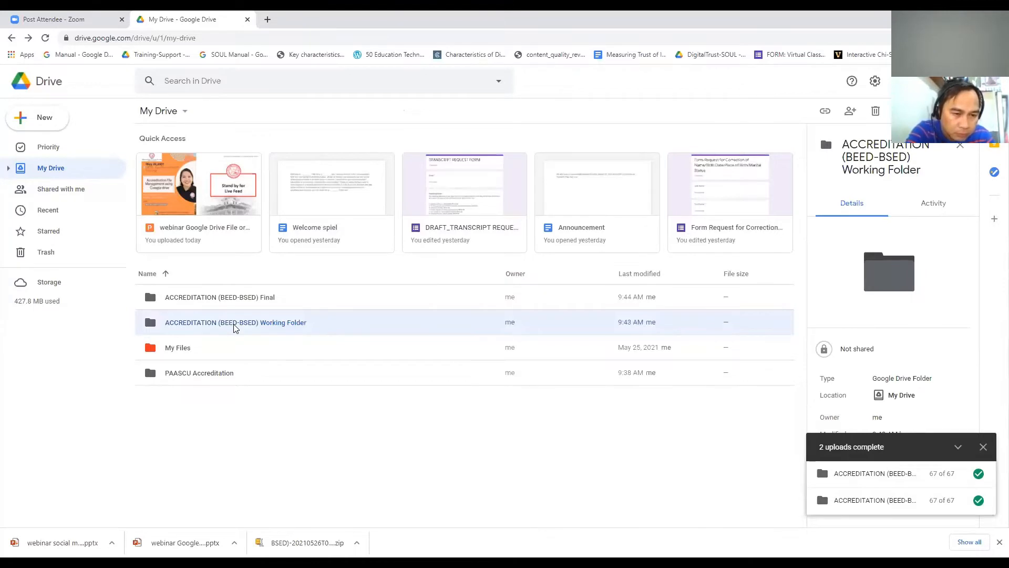
# Step: Change the Working Folder's general access from Restricted to Silliman University with Editor role
pyautogui.rightClick(235, 328)
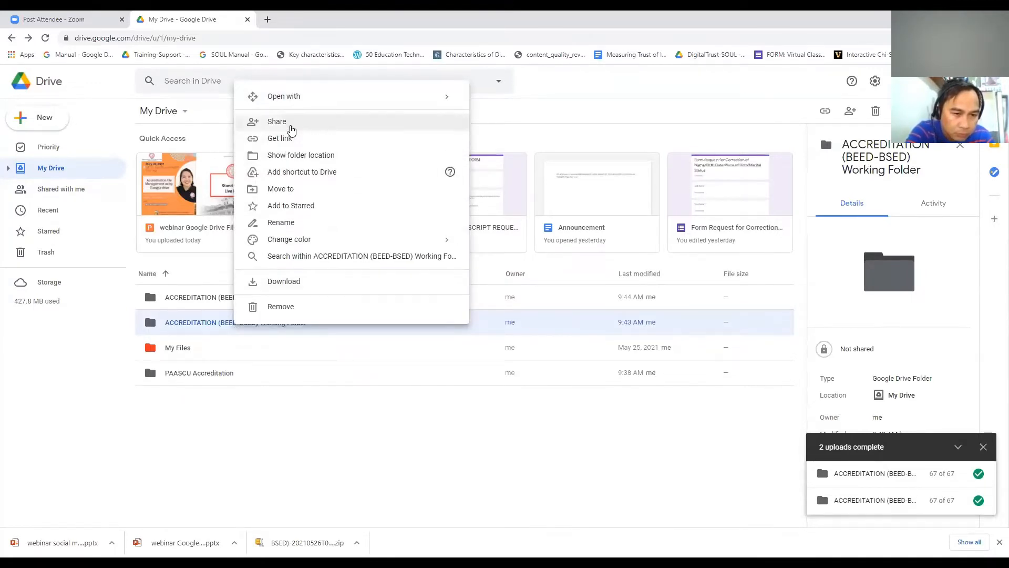
pyautogui.click(289, 141)
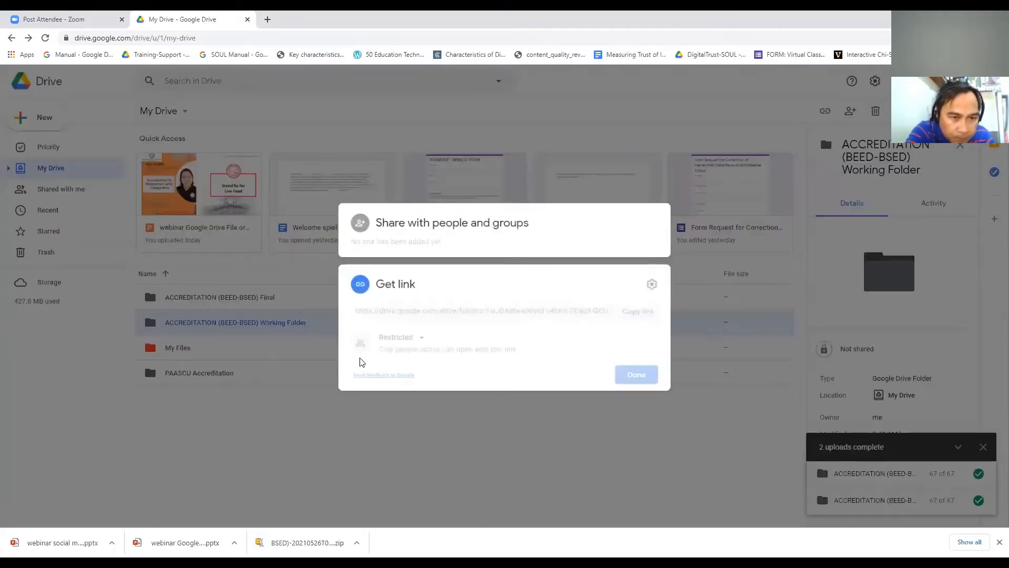
pyautogui.click(421, 344)
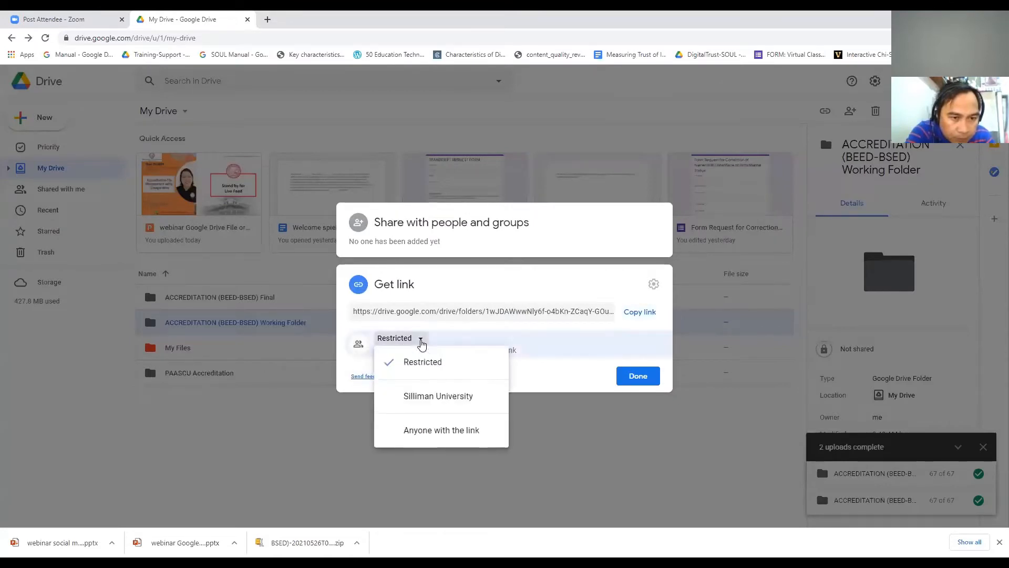
pyautogui.click(403, 403)
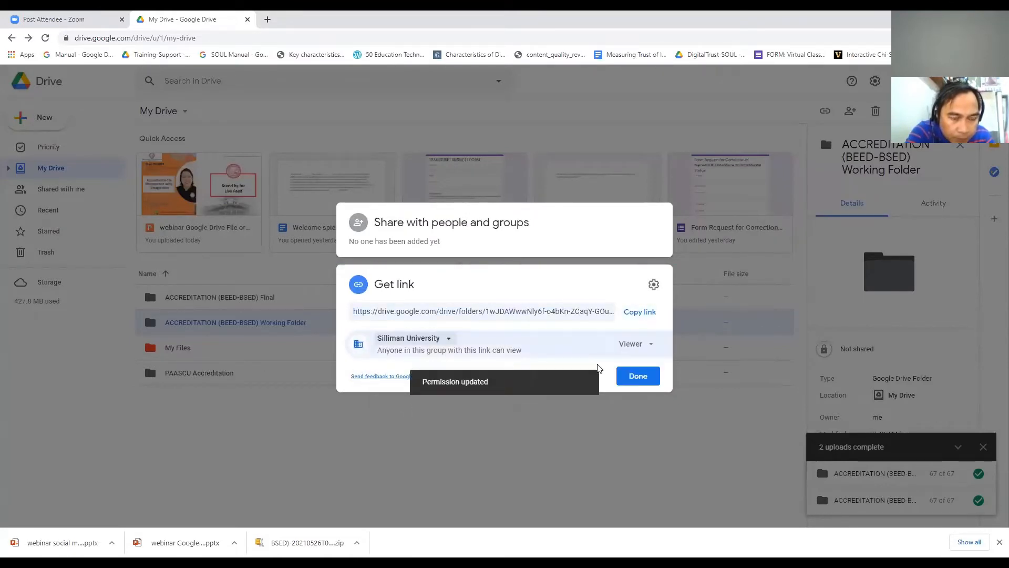
pyautogui.click(651, 344)
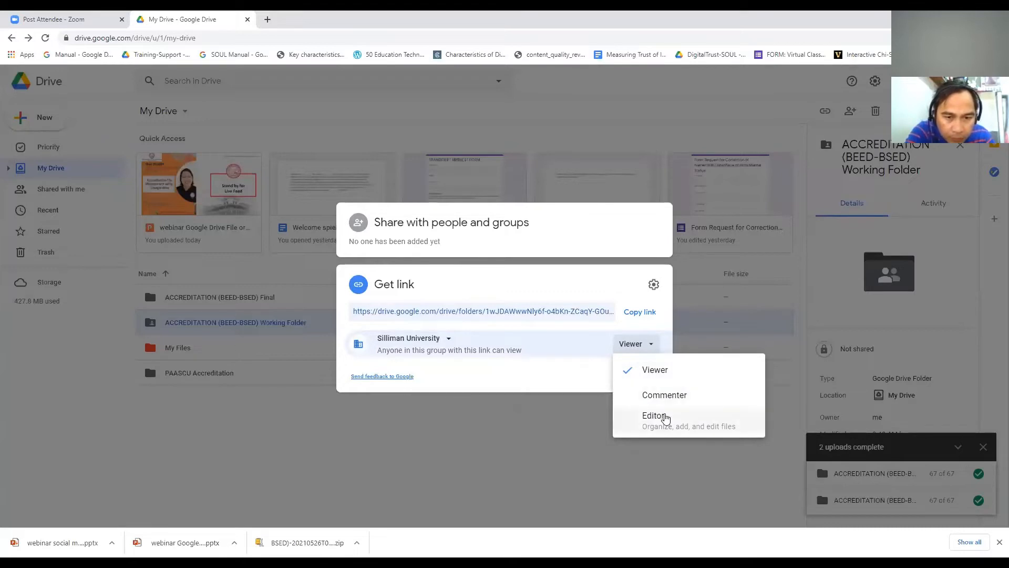
pyautogui.click(664, 416)
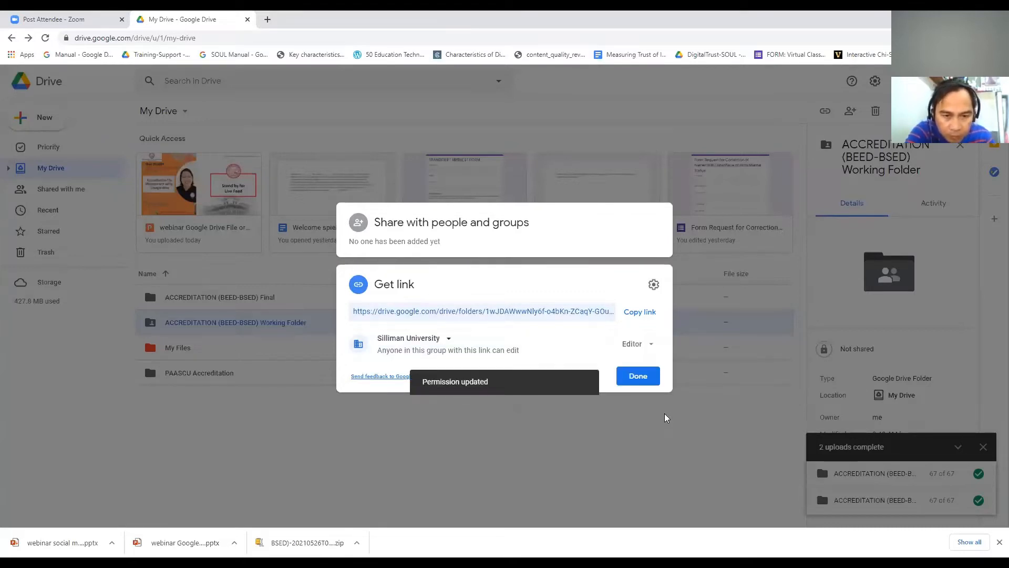
pyautogui.click(638, 377)
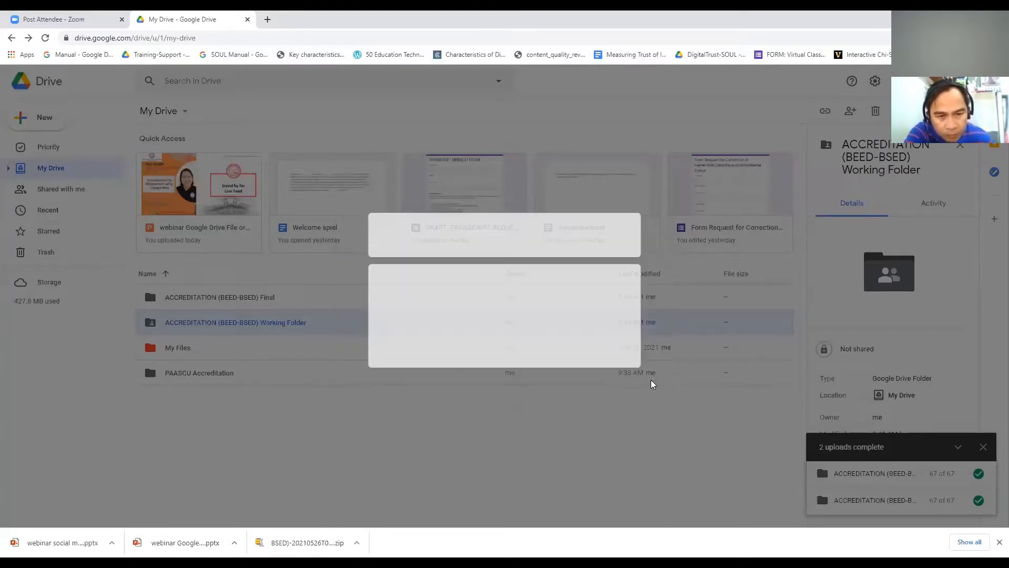
# Step: Reopen the Working Folder's sharing settings to review them, then close them
pyautogui.rightClick(297, 330)
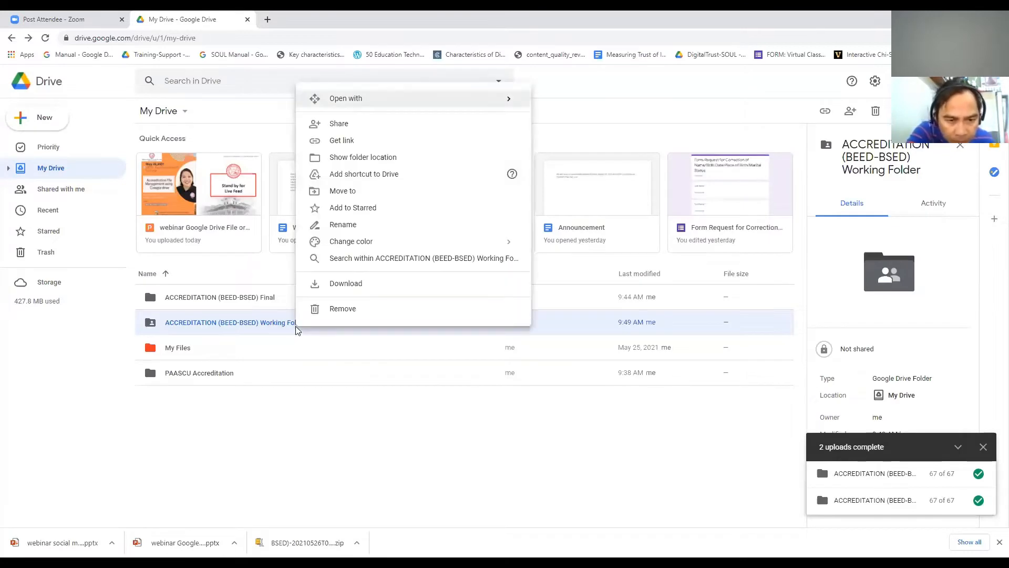
pyautogui.click(354, 125)
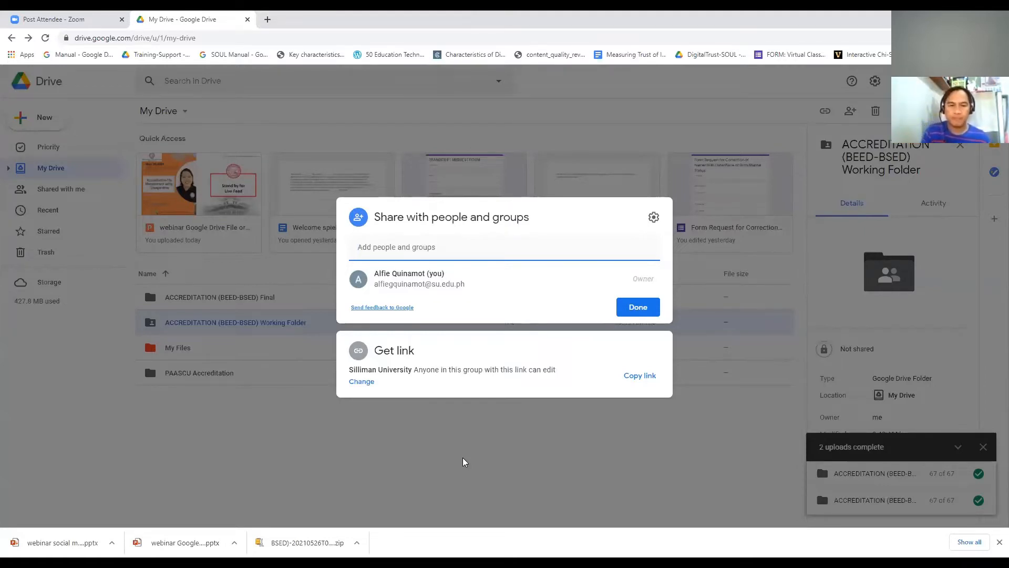
pyautogui.press('Escape')
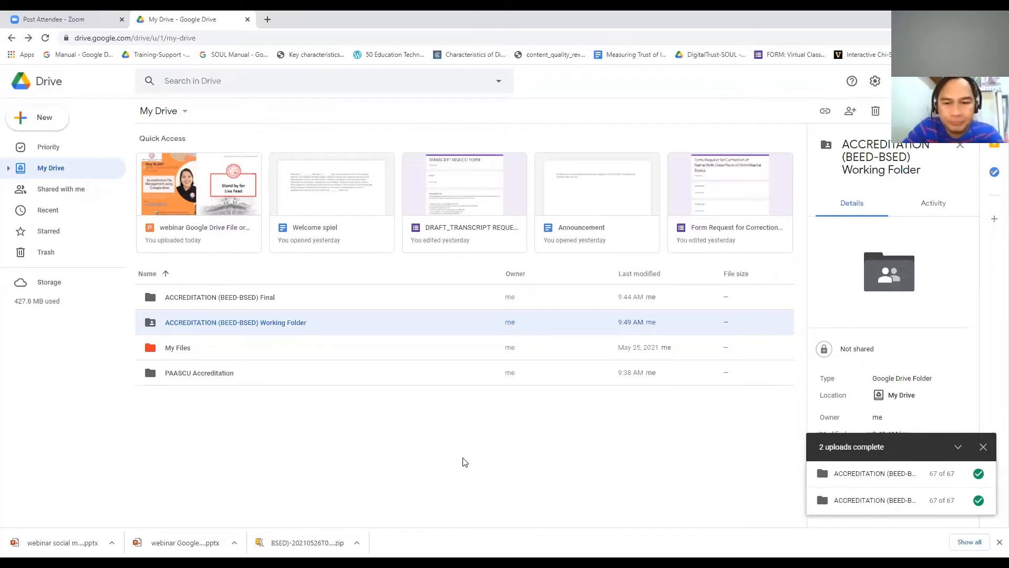
# Step: Navigate through Working Folder and 01 Community Involvement into 03 Completed Supplementary
pyautogui.doubleClick(236, 330)
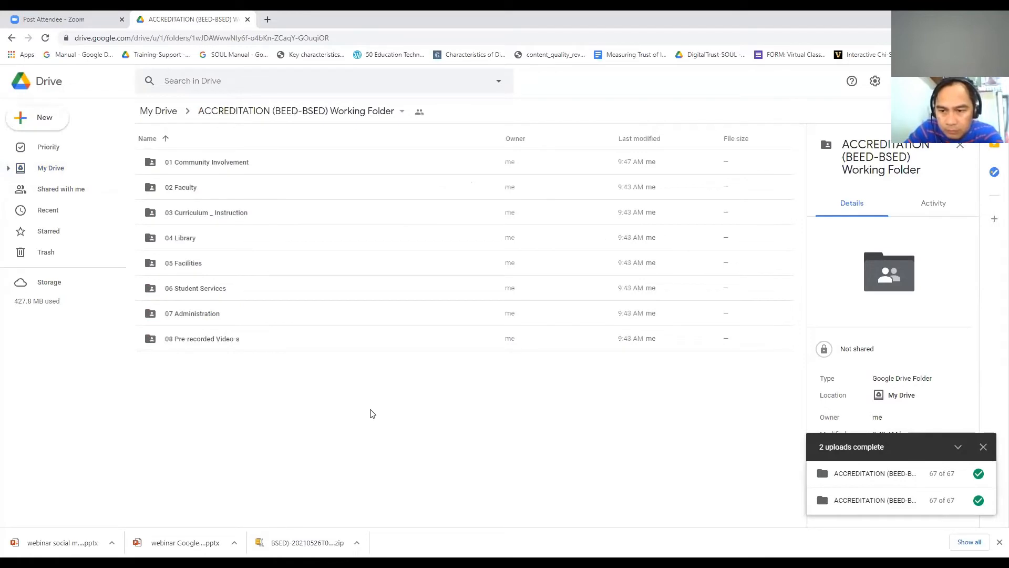
pyautogui.click(188, 164)
pyautogui.doubleClick(188, 164)
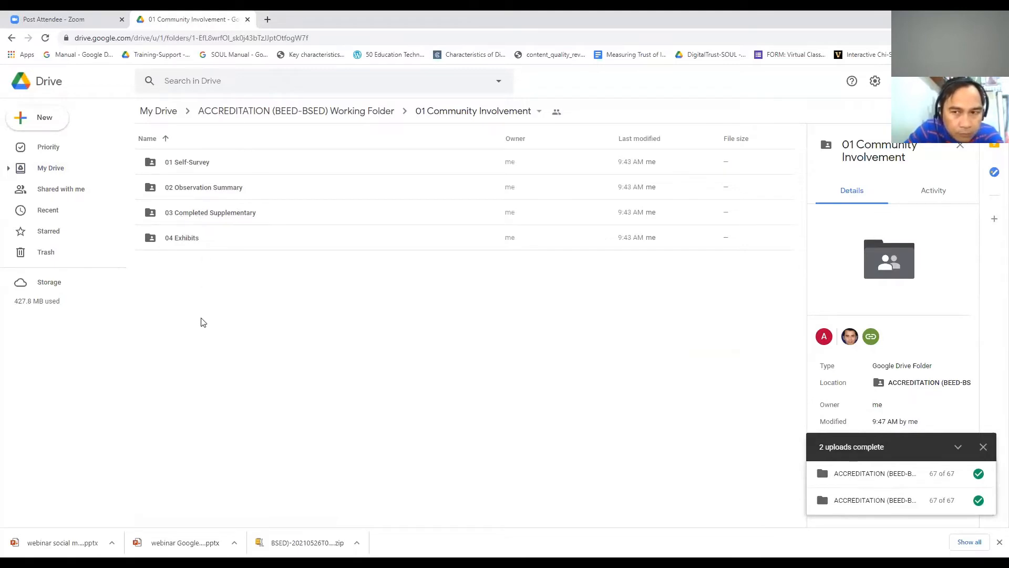
pyautogui.doubleClick(220, 213)
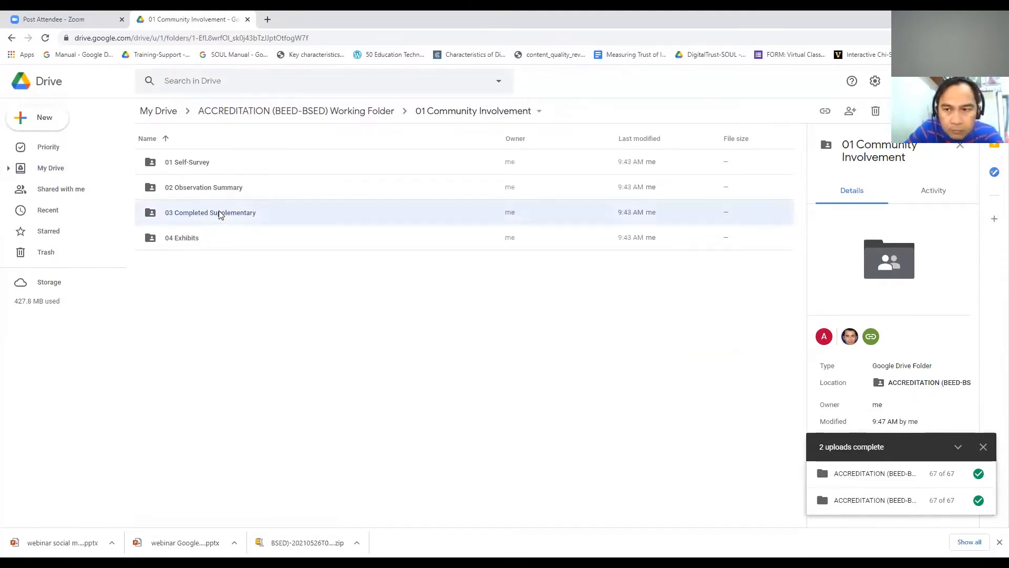
pyautogui.click(43, 124)
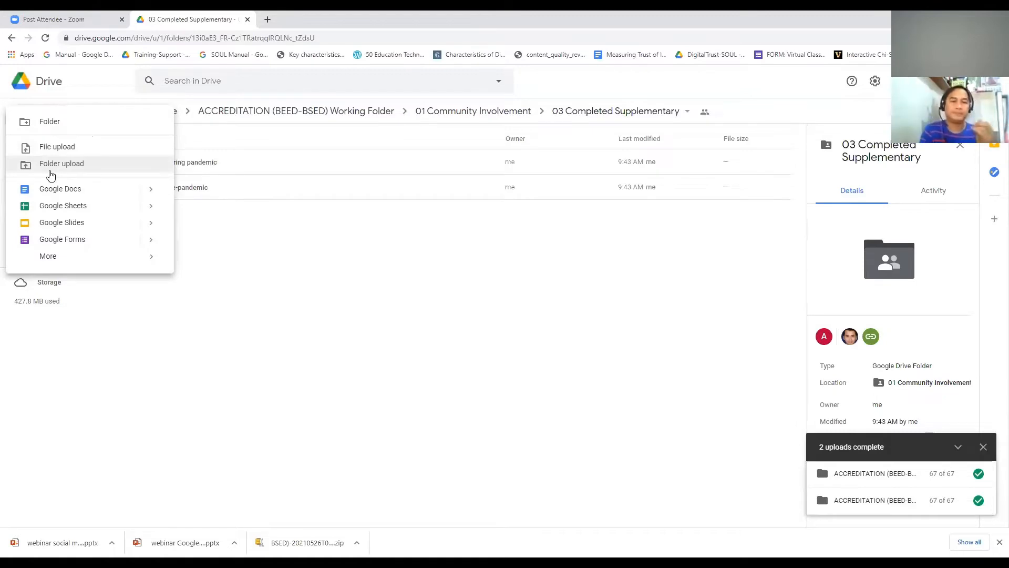
# Step: Folder-upload Photoshop from Downloads, approving the browser prompt, until all 5 items finish
pyautogui.click(284, 261)
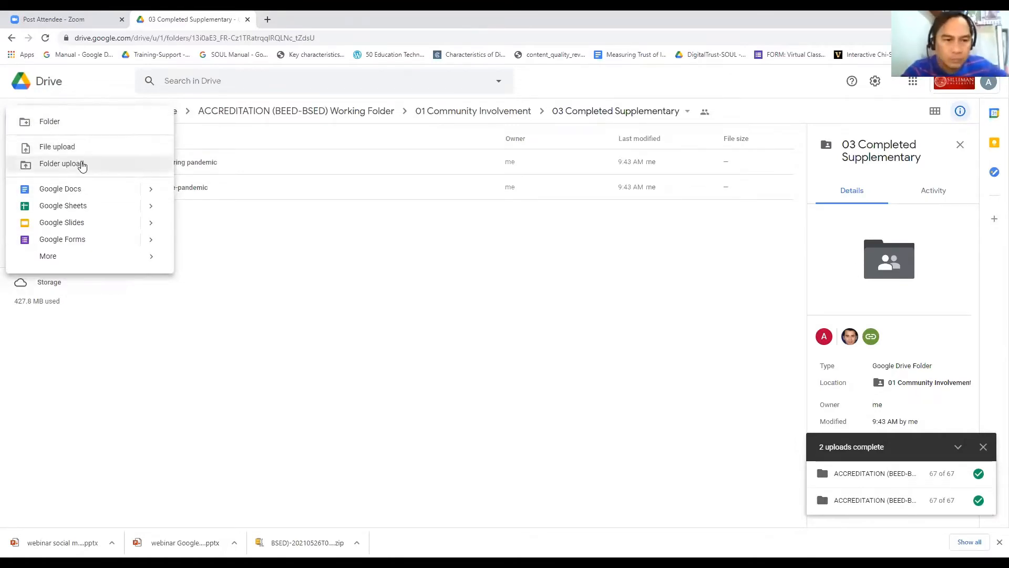
pyautogui.click(84, 164)
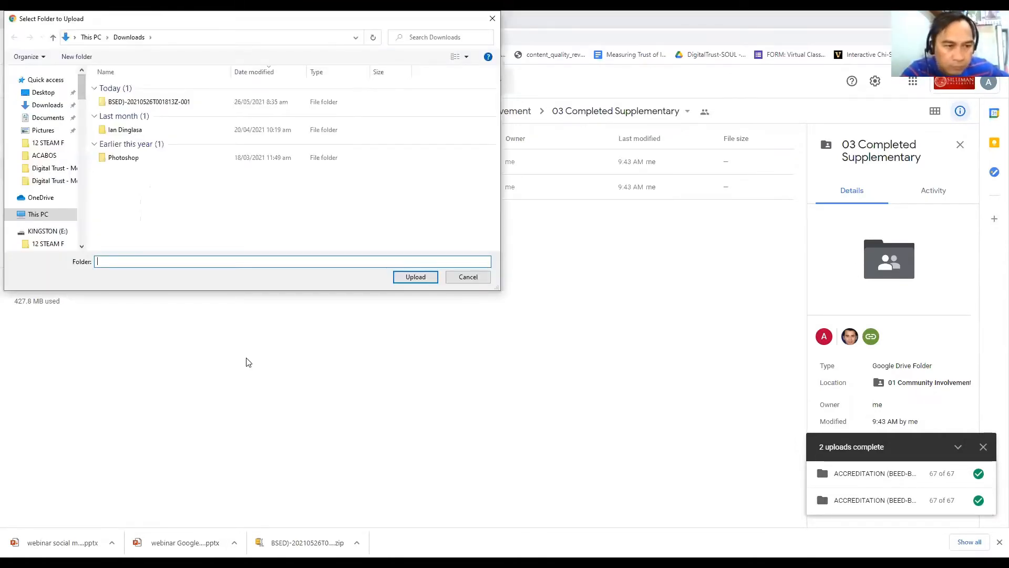
pyautogui.click(131, 159)
pyautogui.click(416, 277)
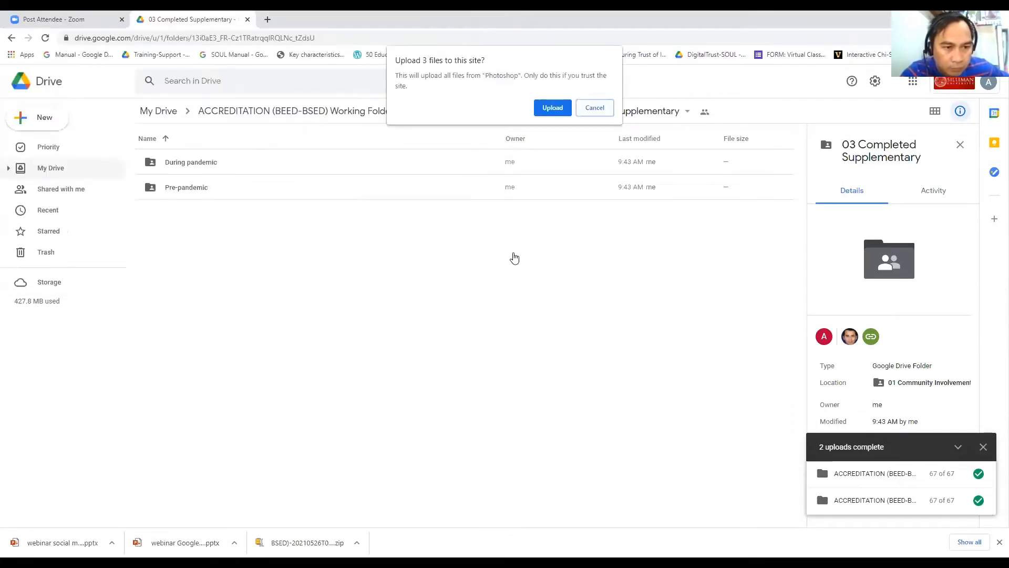
pyautogui.click(552, 108)
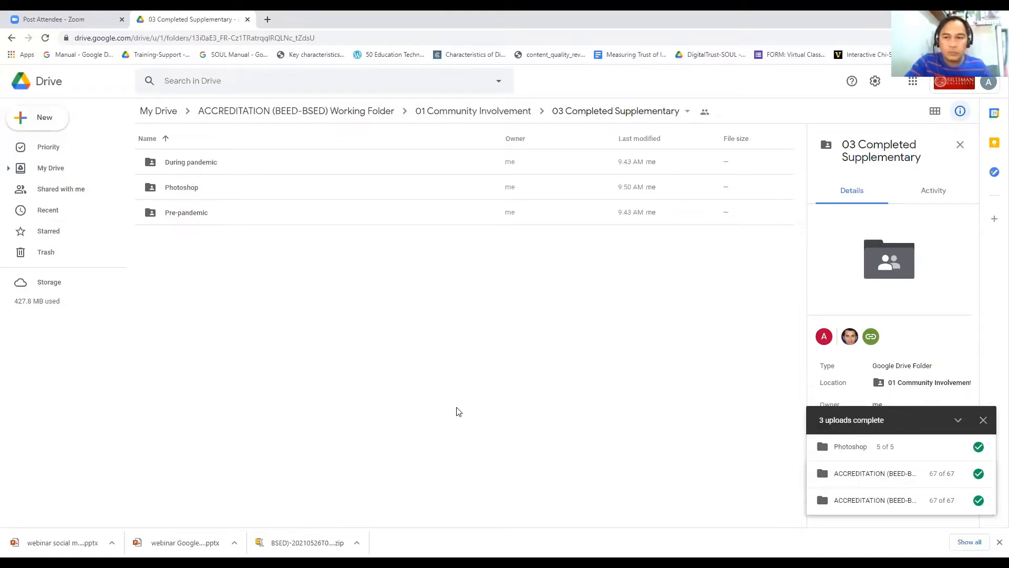
pyautogui.click(198, 194)
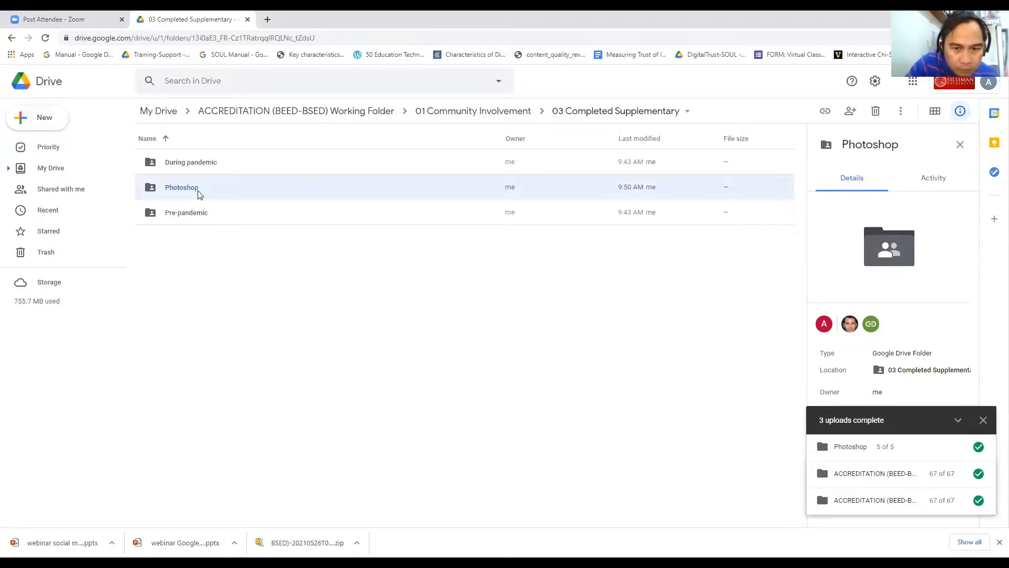
# Step: Rename the Photoshop folder to 'Material for Completed file pre-pandemic' and close the uploads panel
pyautogui.rightClick(199, 194)
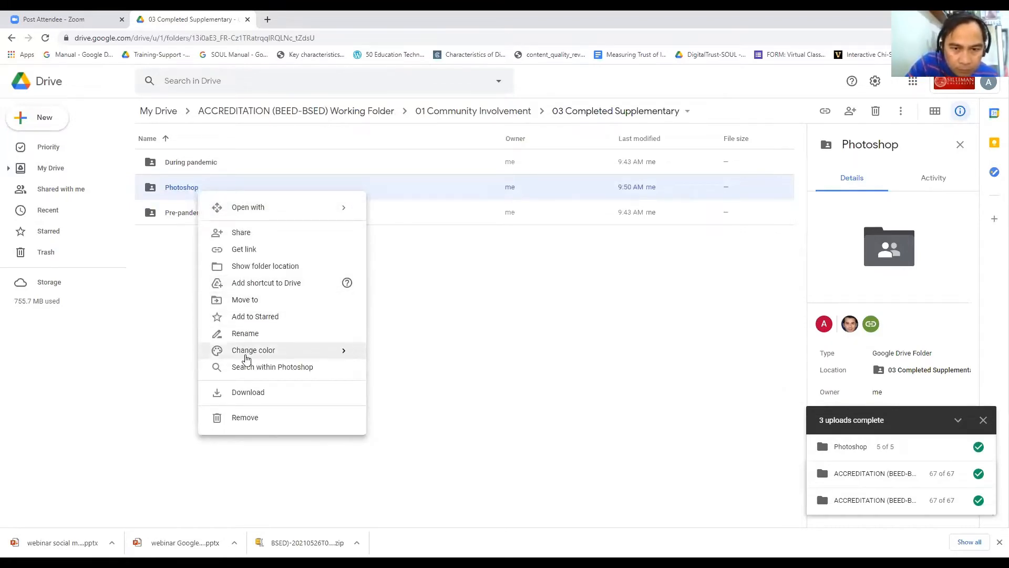
pyautogui.click(245, 334)
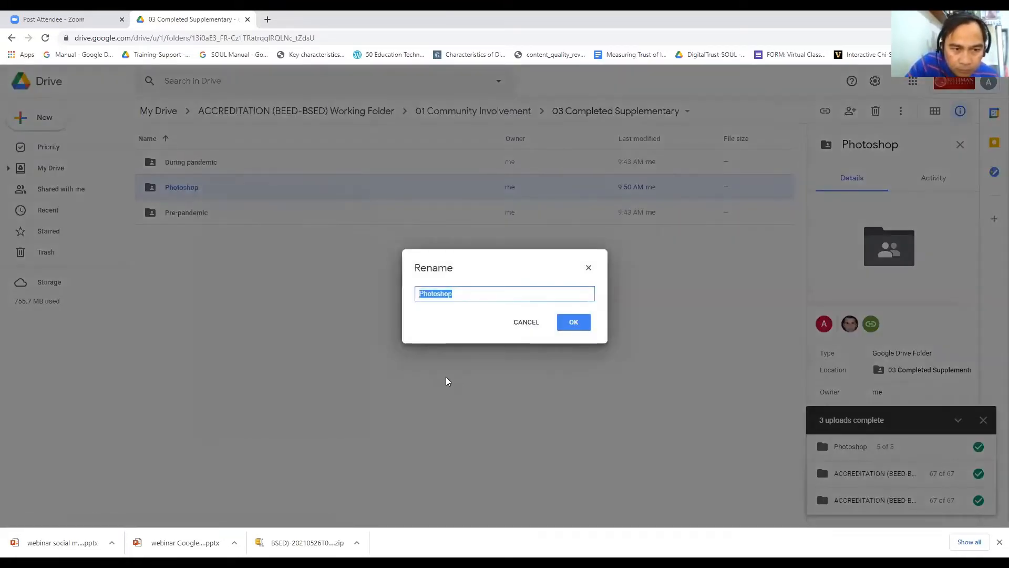
pyautogui.write('Material')
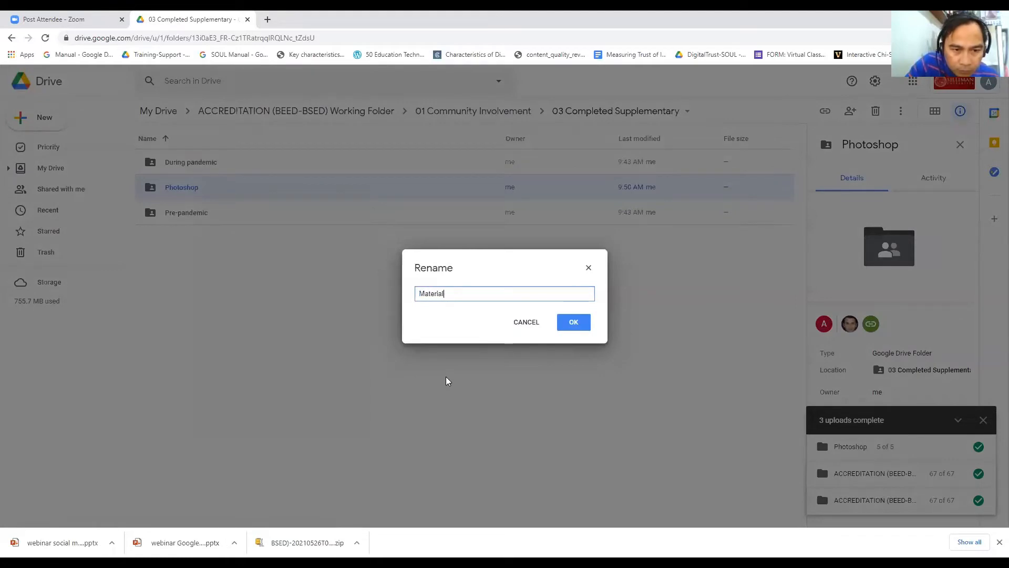
pyautogui.write(' for ')
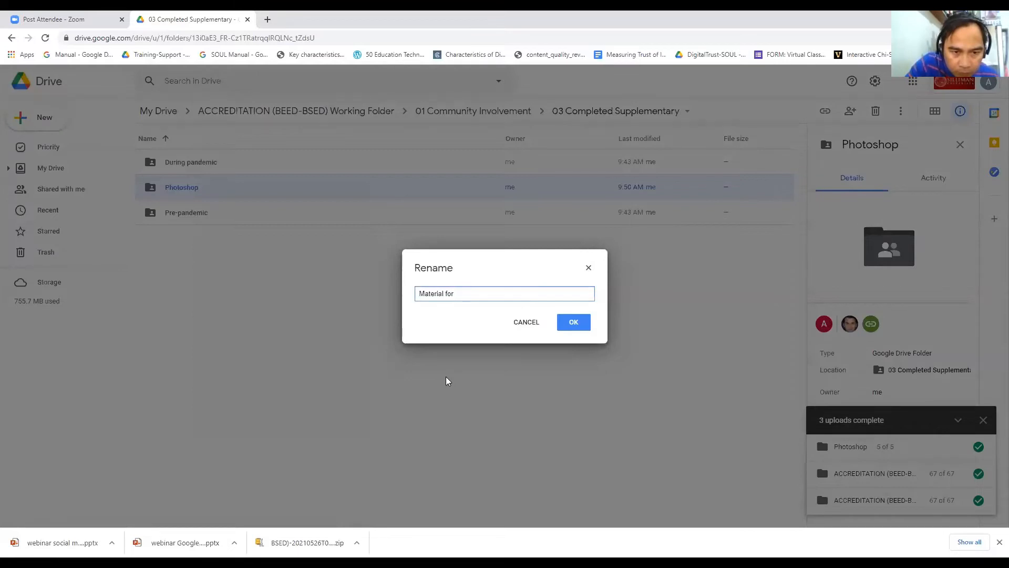
pyautogui.write('Complet')
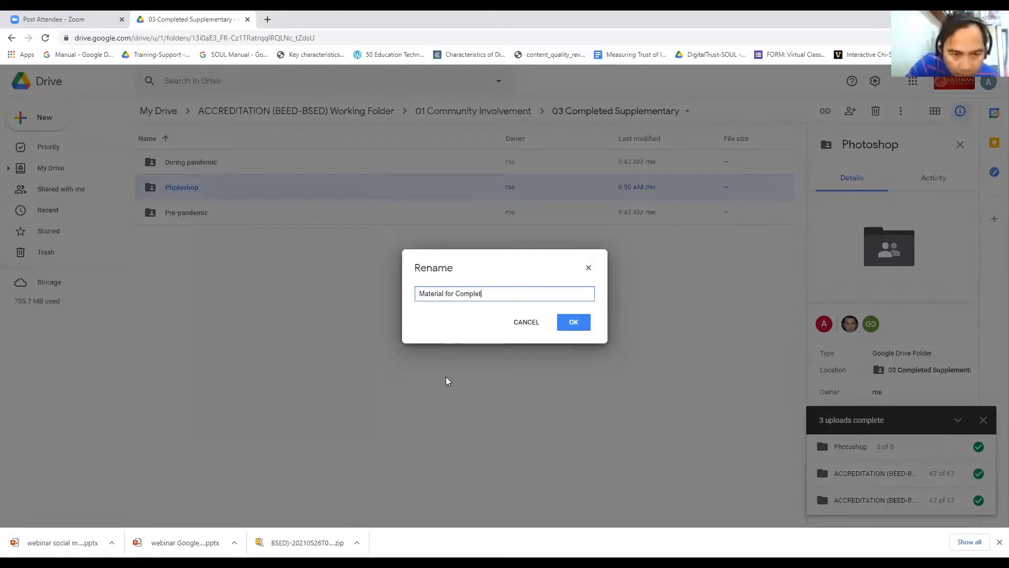
pyautogui.write('ed')
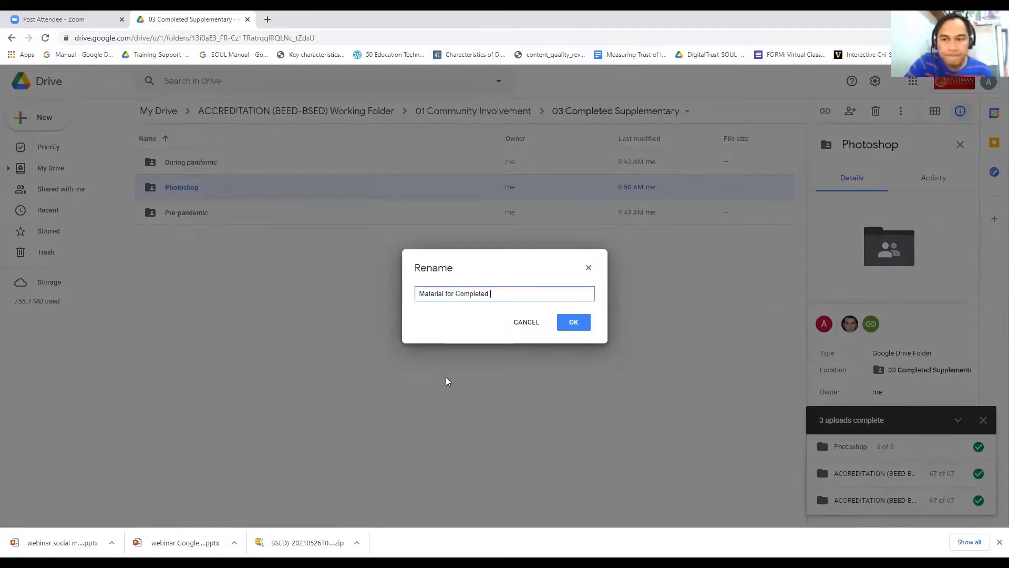
pyautogui.write(' file')
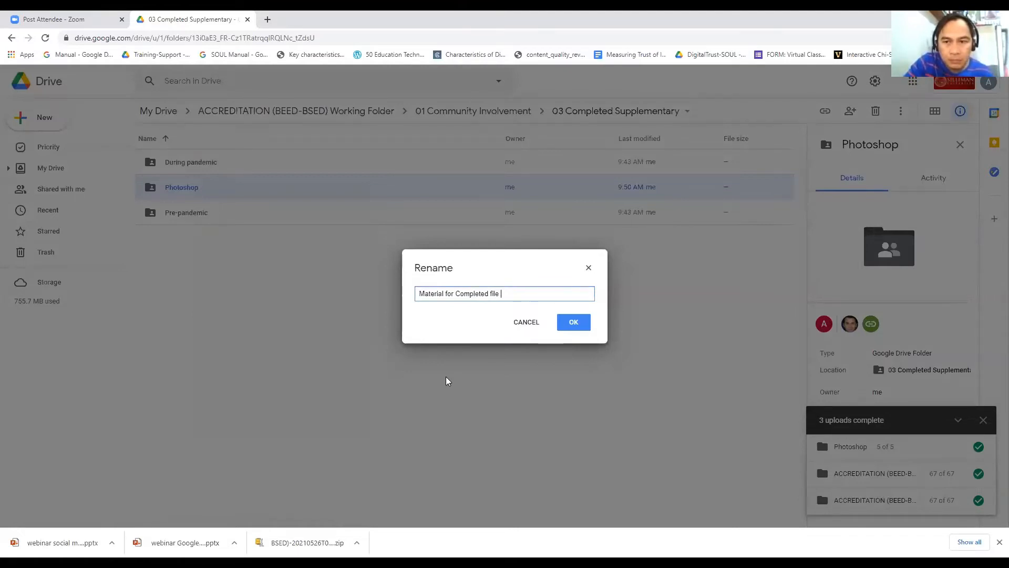
pyautogui.write(' pre-p')
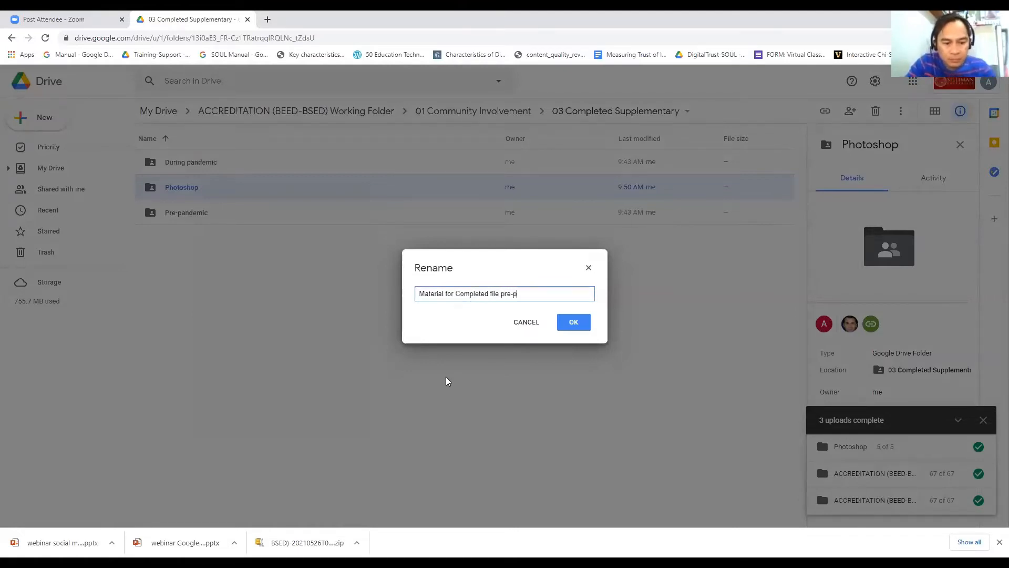
pyautogui.write('andemic')
pyautogui.press('Return')
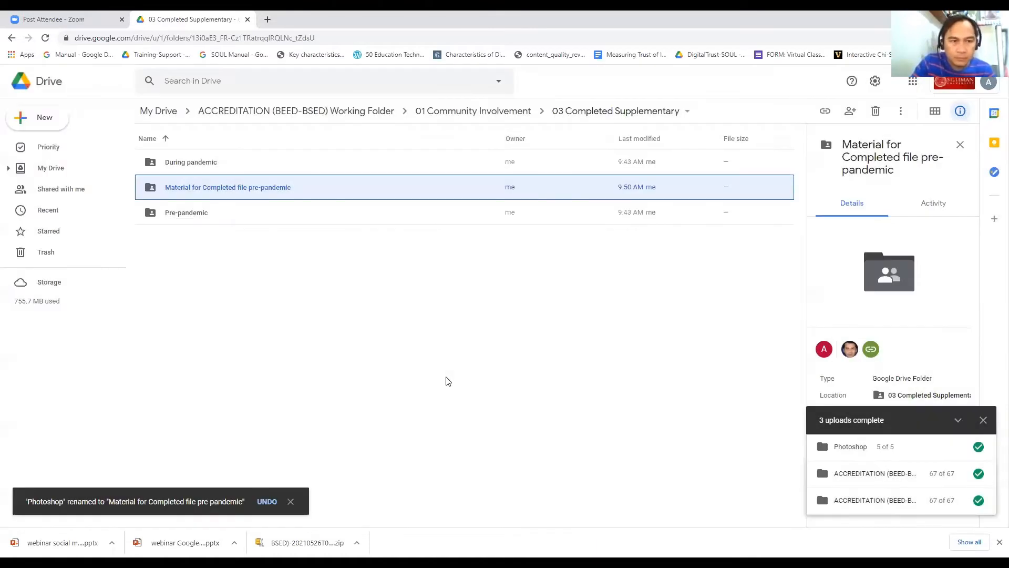
pyautogui.click(287, 259)
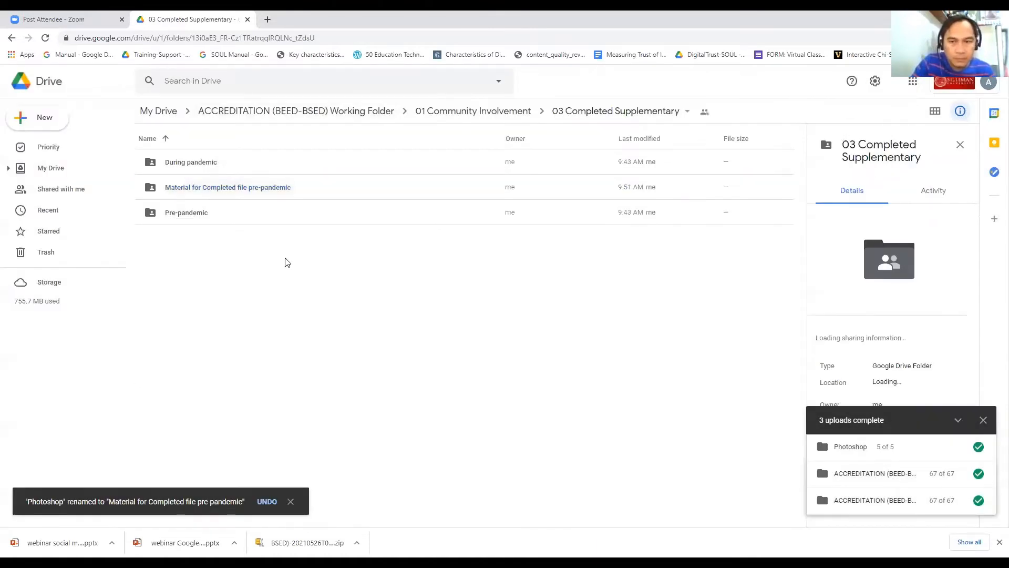
pyautogui.click(258, 195)
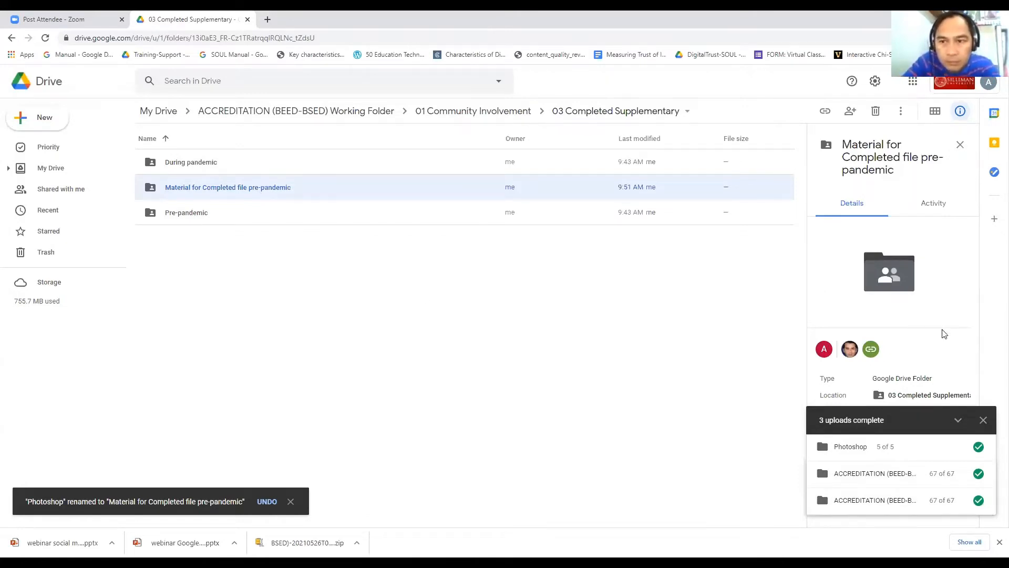
pyautogui.click(984, 421)
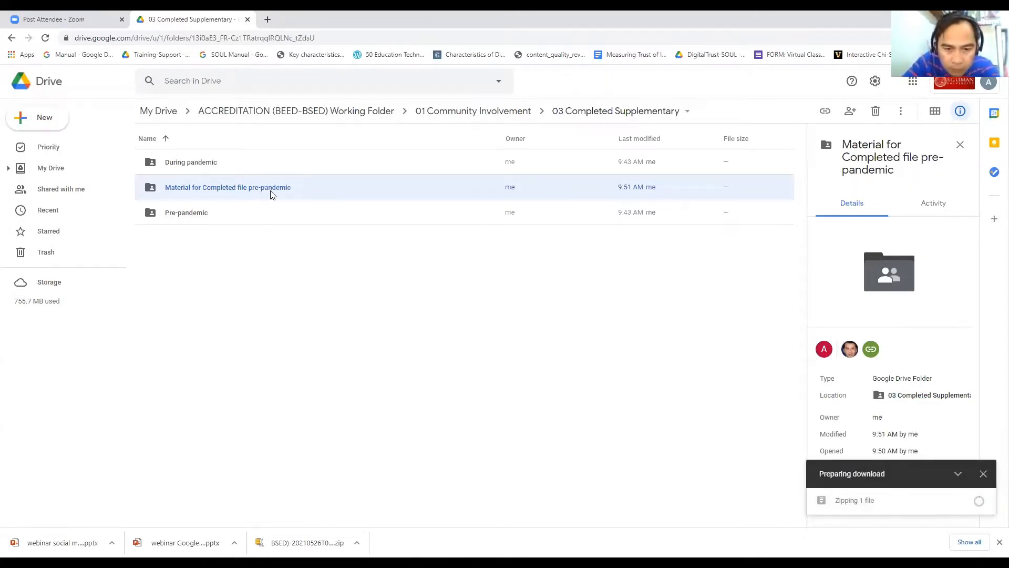
# Step: Cancel the drag attempt and use Move to to place the material folder inside Pre-pandemic
pyautogui.moveTo(271, 188); pyautogui.dragTo(190, 211)
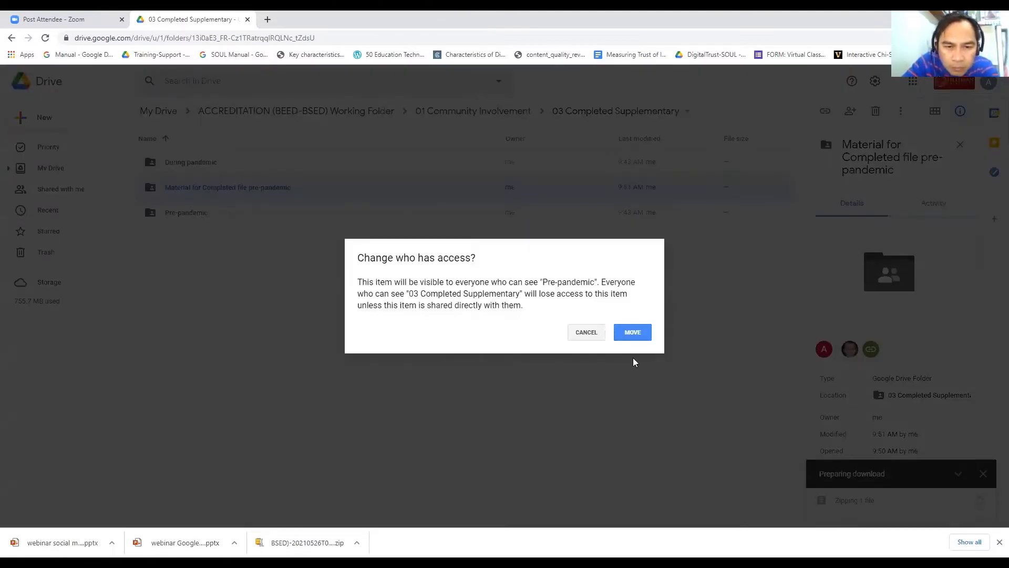
pyautogui.click(588, 333)
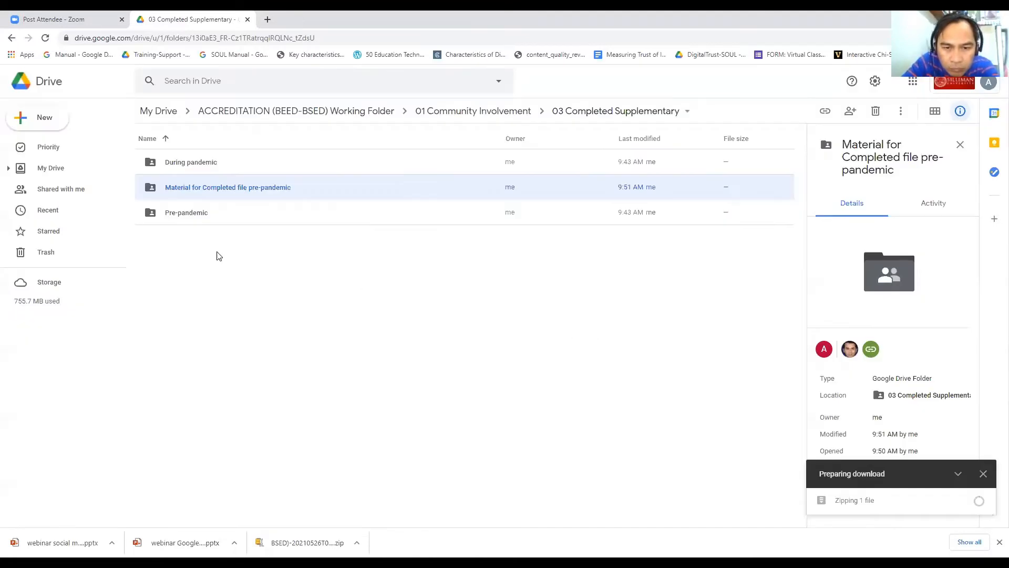
pyautogui.rightClick(205, 197)
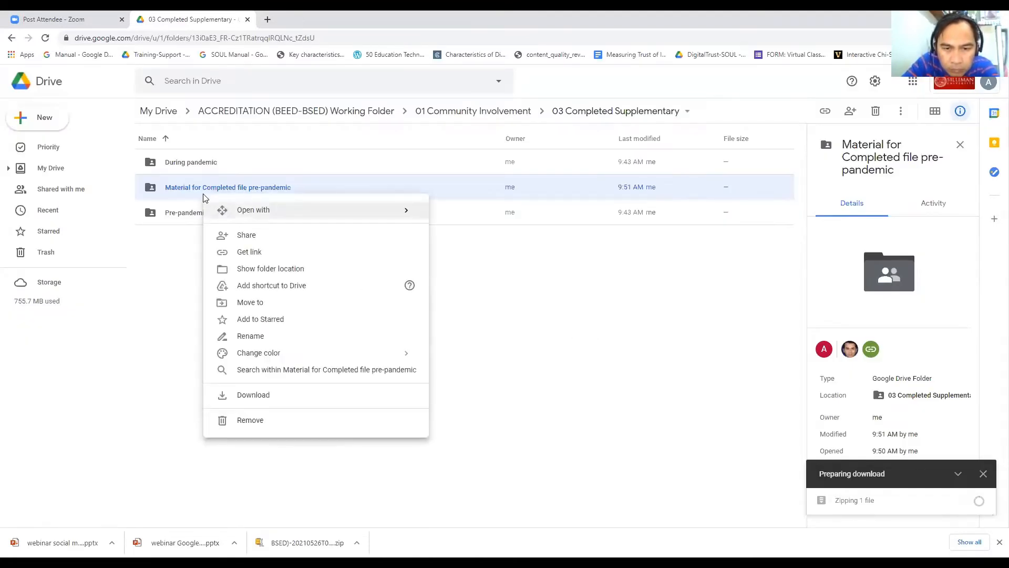
pyautogui.click(261, 304)
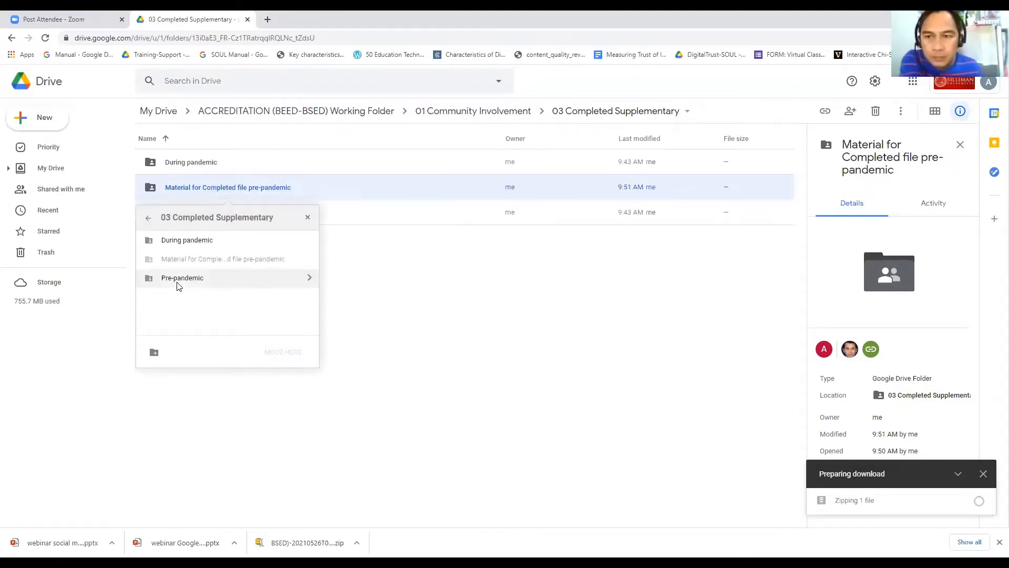
pyautogui.click(178, 279)
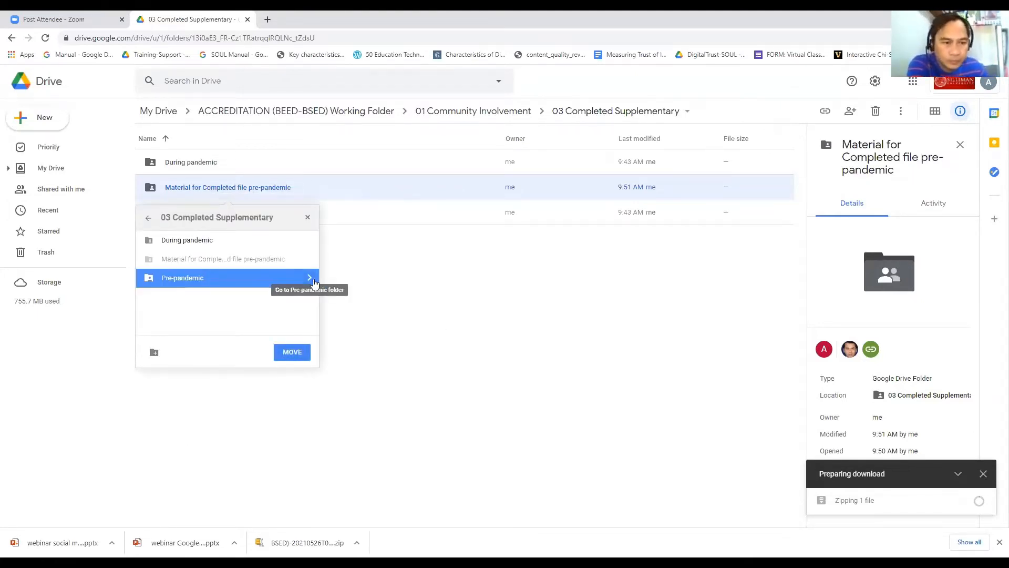
pyautogui.click(310, 279)
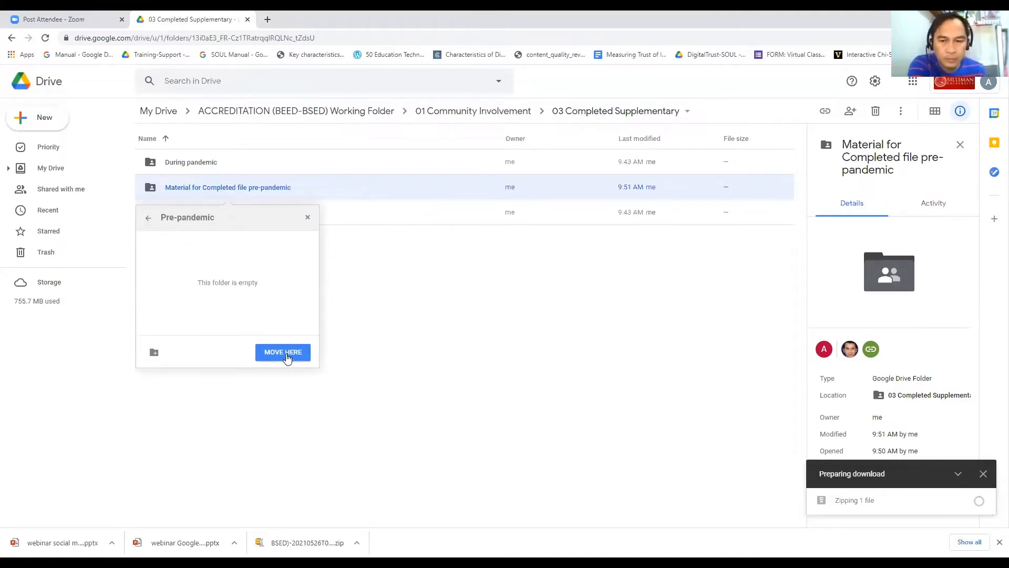
pyautogui.click(286, 353)
pyautogui.click(167, 349)
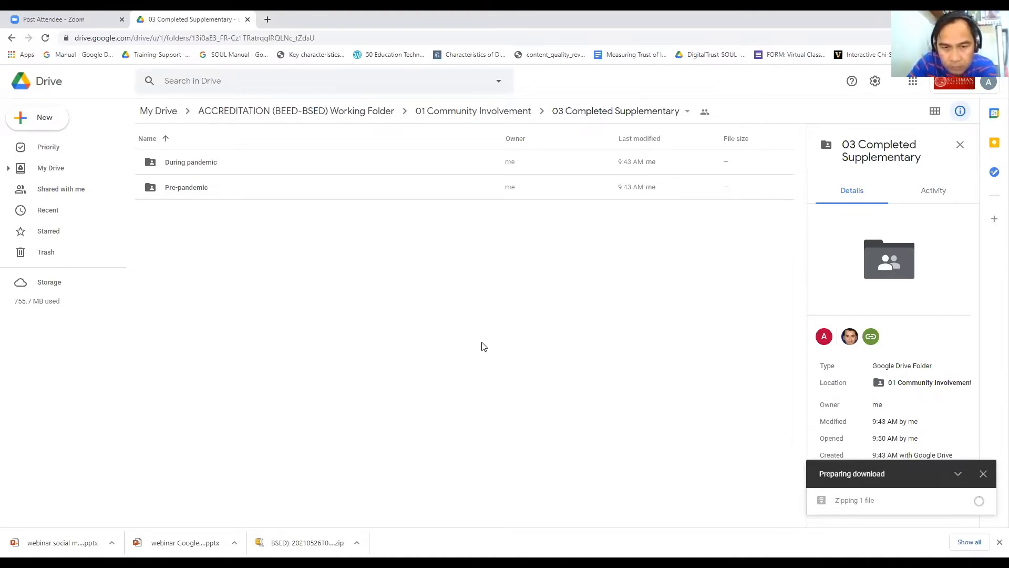
# Step: Uncheck 'Editors can change permissions and share' in Pre-pandemic's sharing settings
pyautogui.click(181, 195)
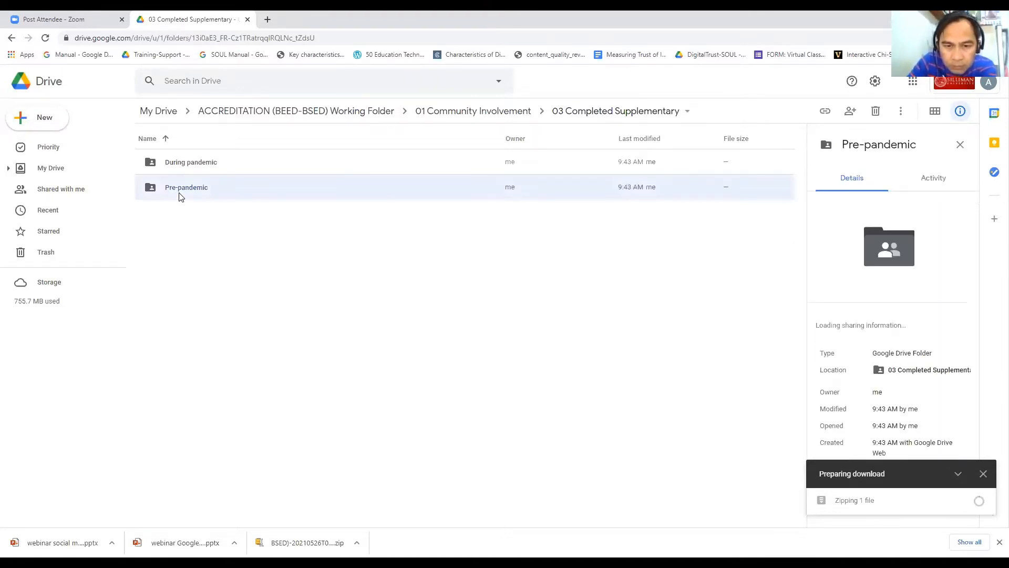
pyautogui.rightClick(181, 197)
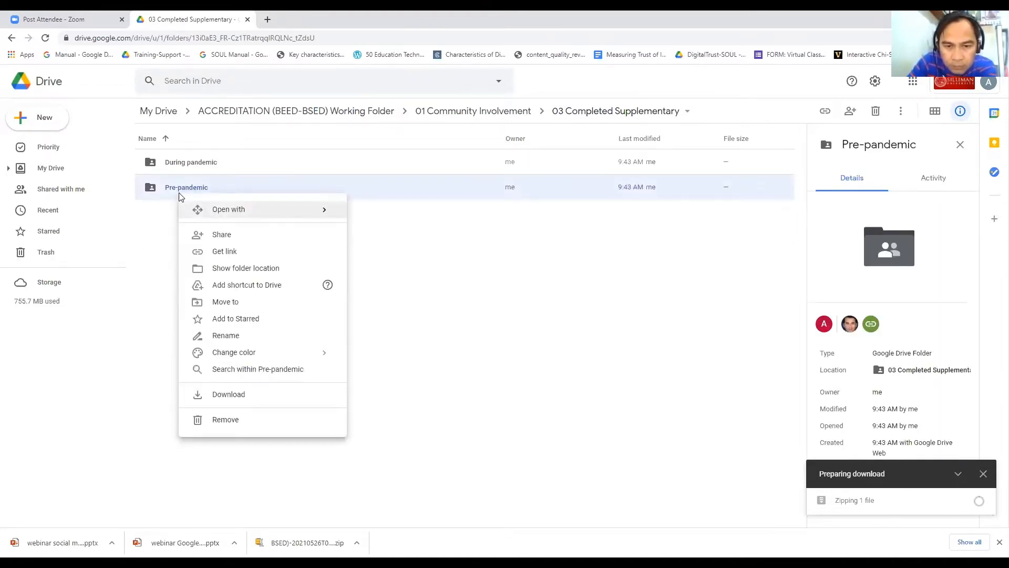
pyautogui.click(231, 243)
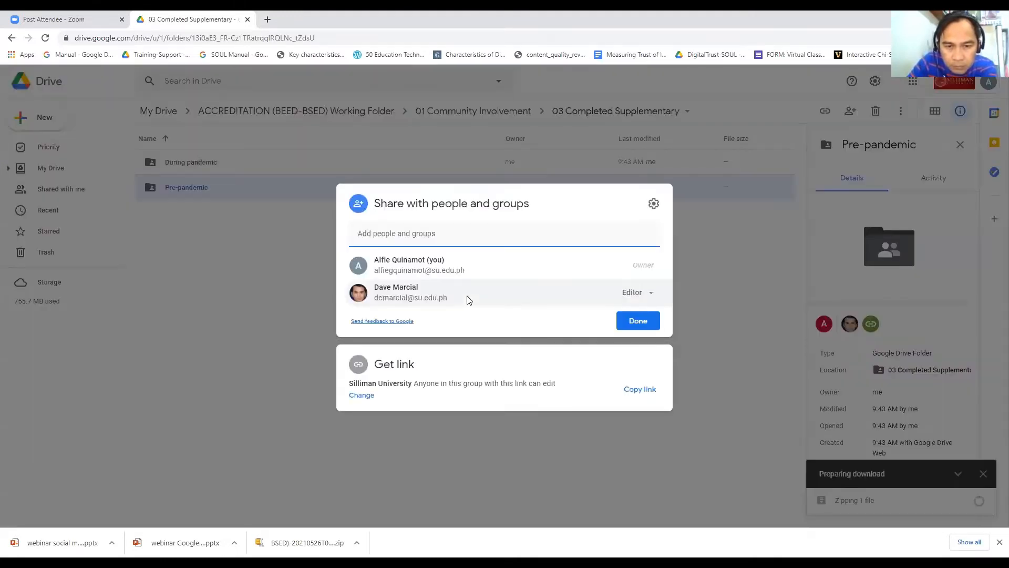
pyautogui.click(654, 205)
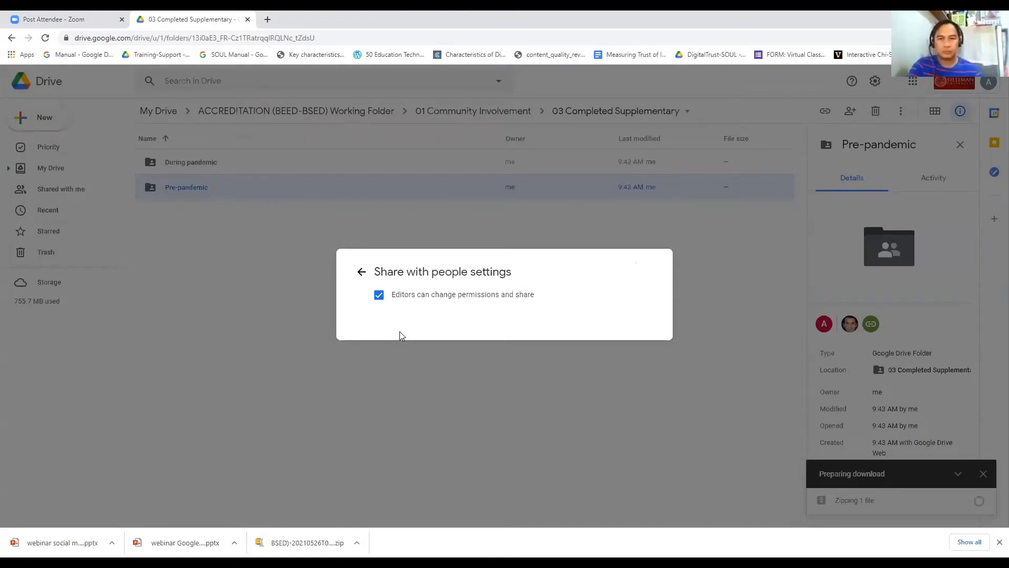
pyautogui.click(375, 300)
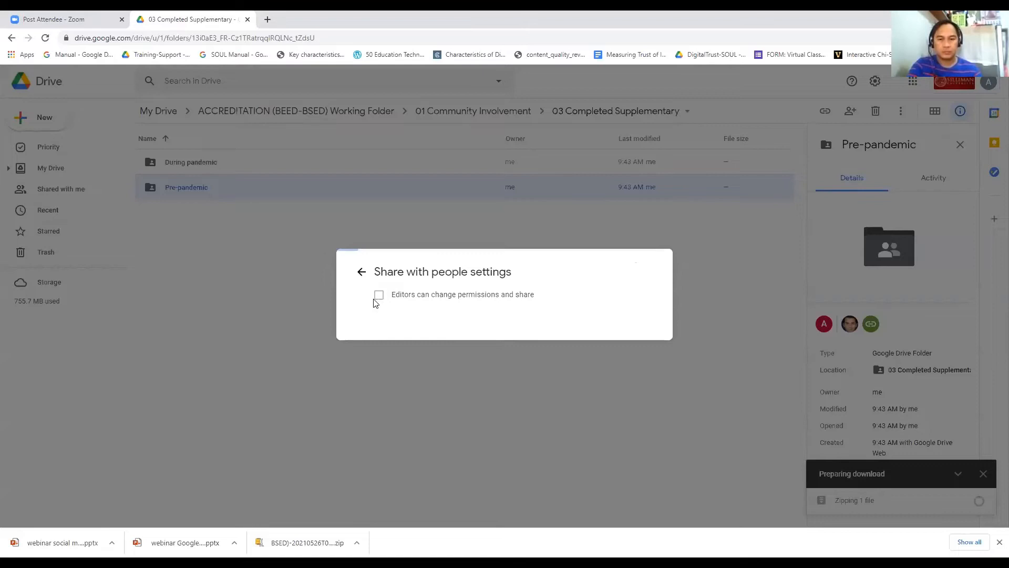
pyautogui.click(374, 372)
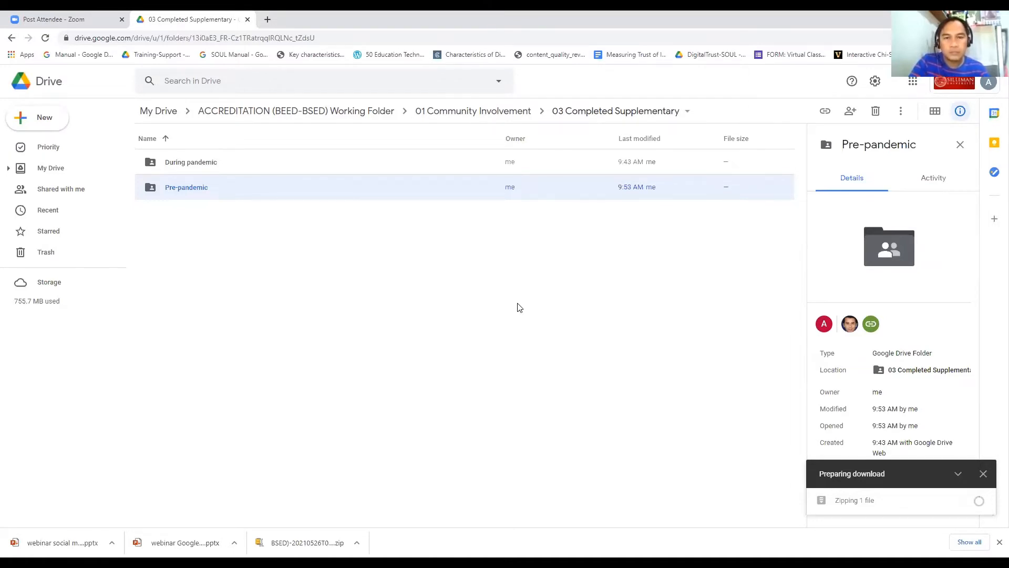
# Step: Go to the Trash listing from the left sidebar
pyautogui.click(47, 252)
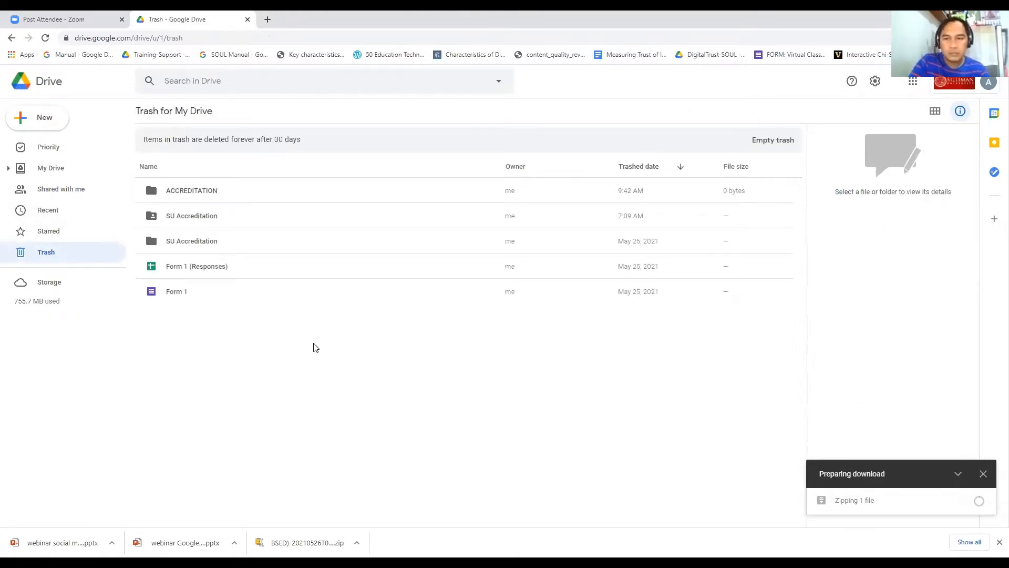
pyautogui.click(12, 40)
pyautogui.click(42, 253)
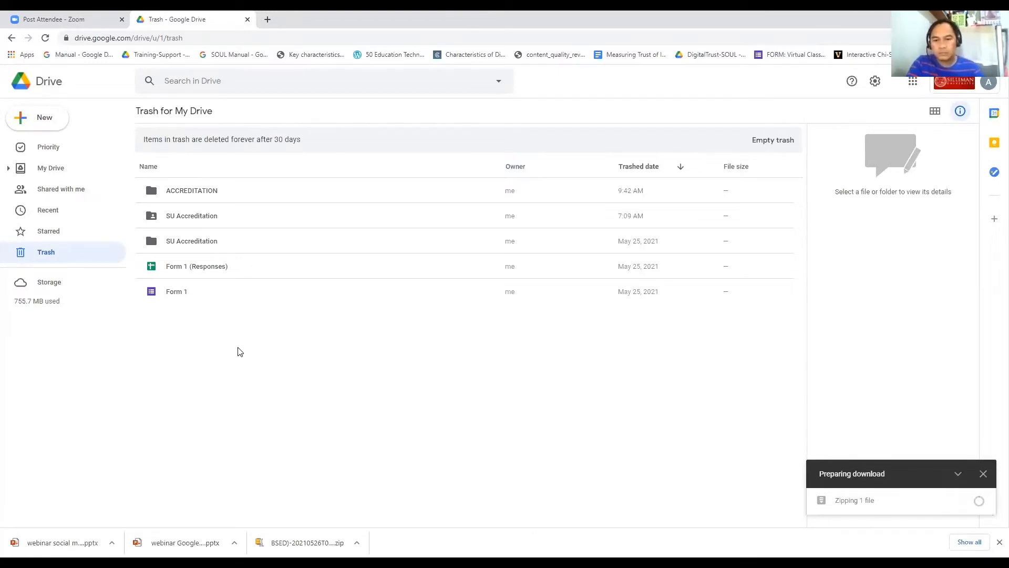
pyautogui.click(12, 39)
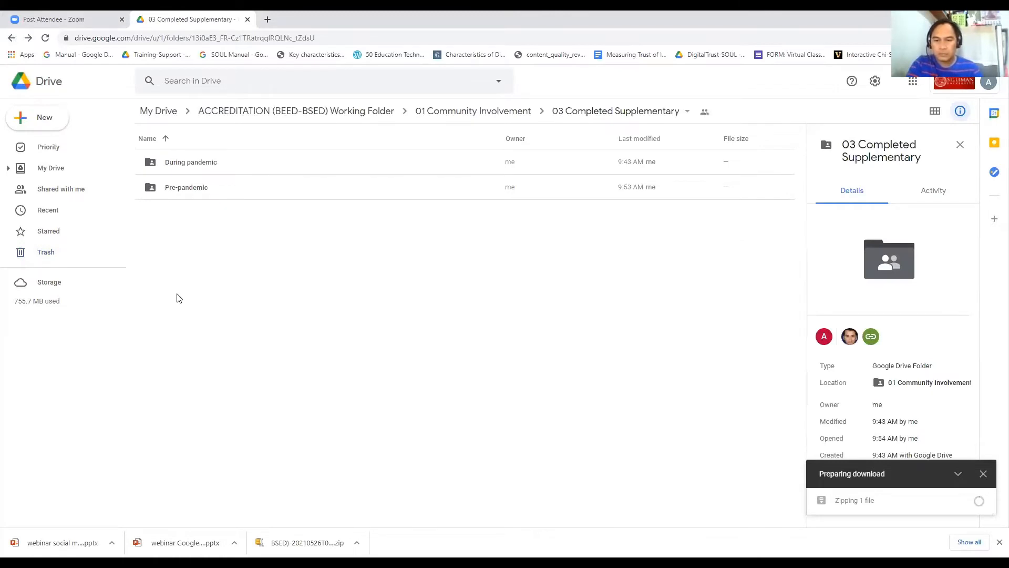
pyautogui.rightClick(191, 165)
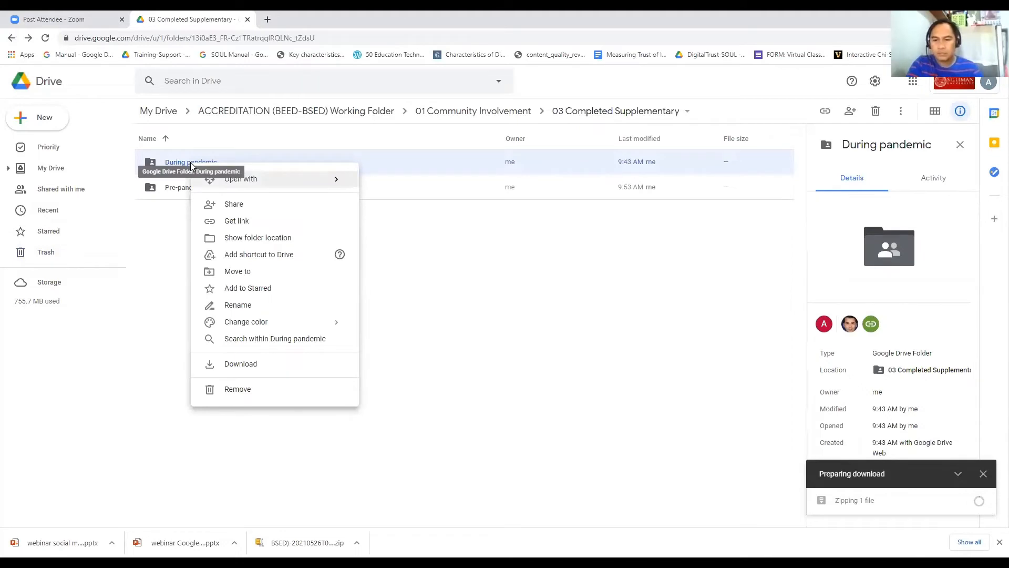
pyautogui.click(451, 364)
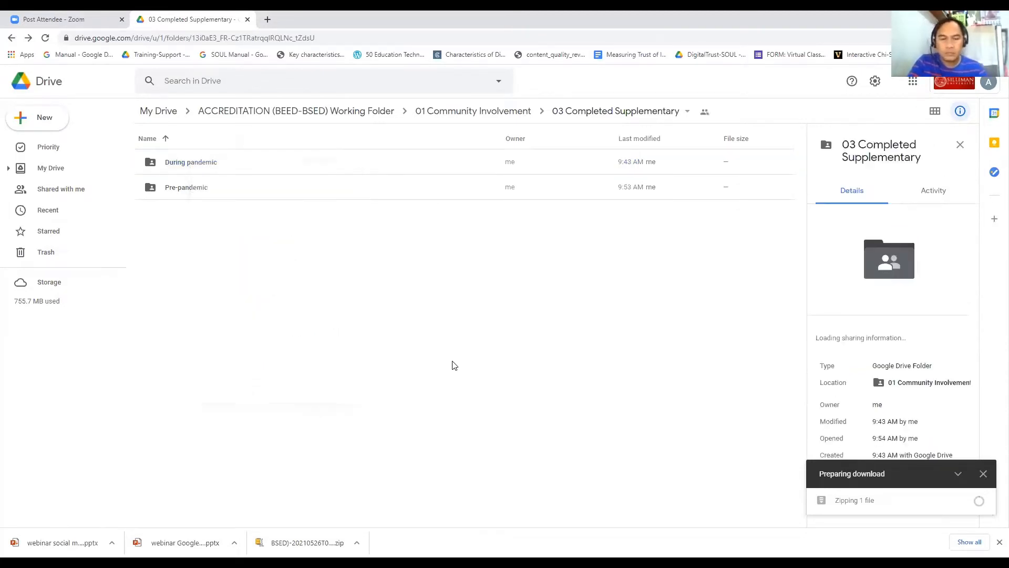
pyautogui.click(32, 256)
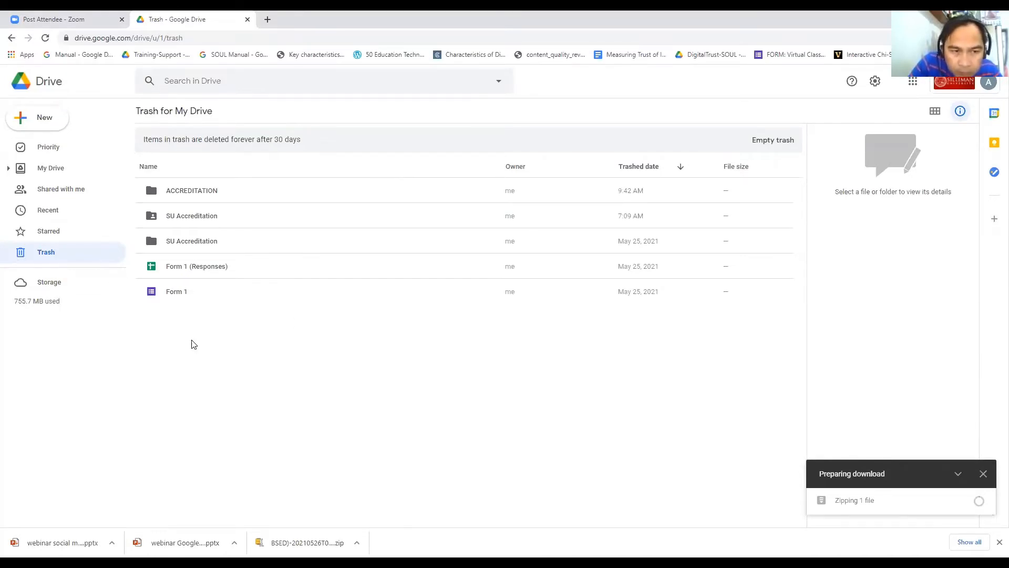
pyautogui.click(11, 38)
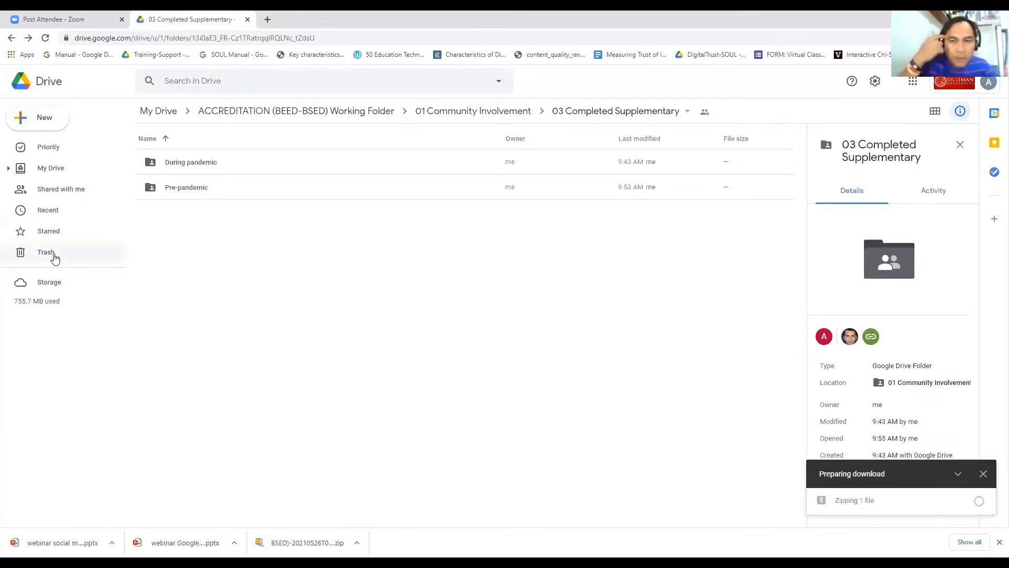
pyautogui.click(55, 256)
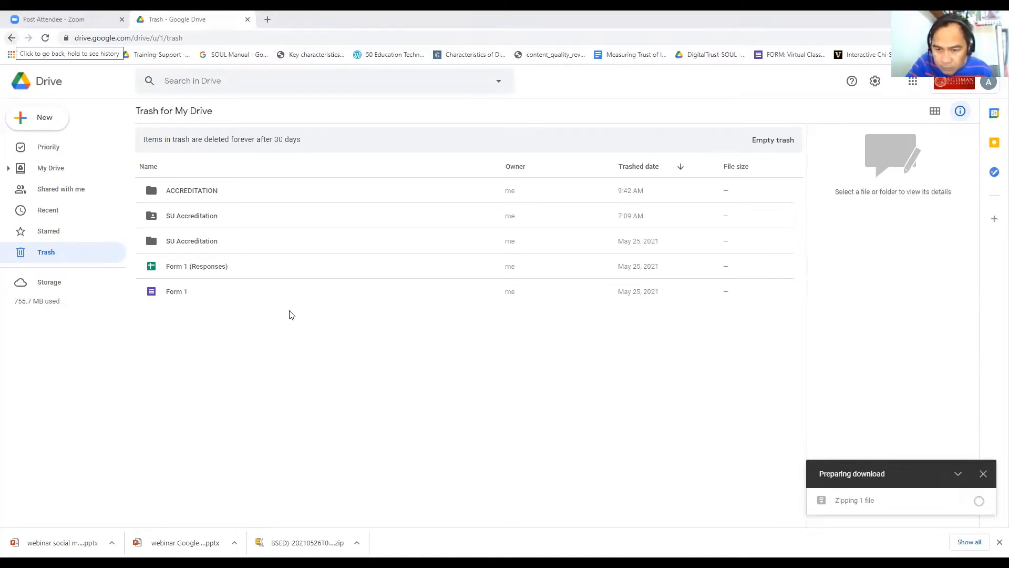
# Step: Select Form 1 in Trash, then toggle its details panel and leave it closed
pyautogui.click(428, 299)
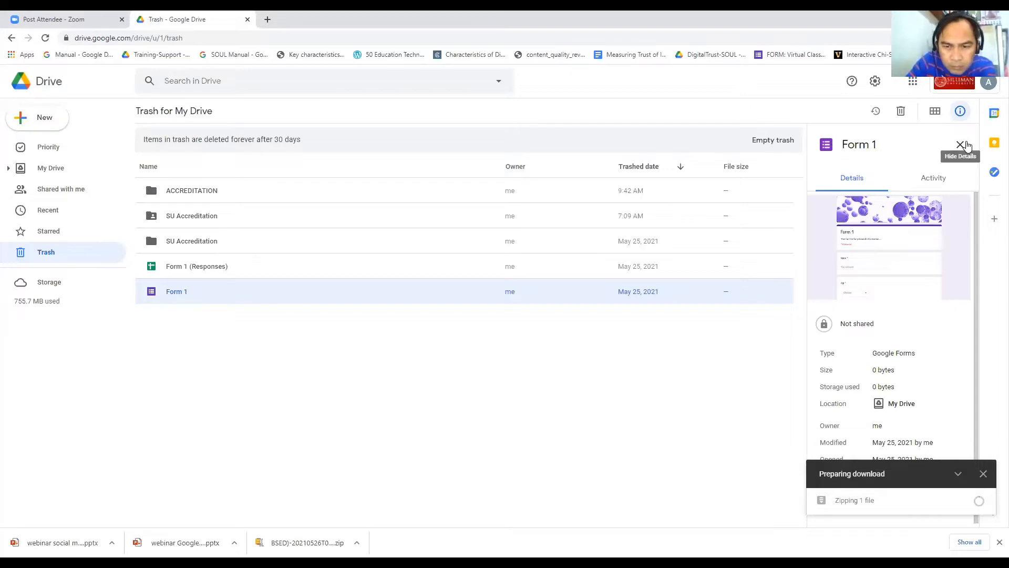
pyautogui.click(960, 144)
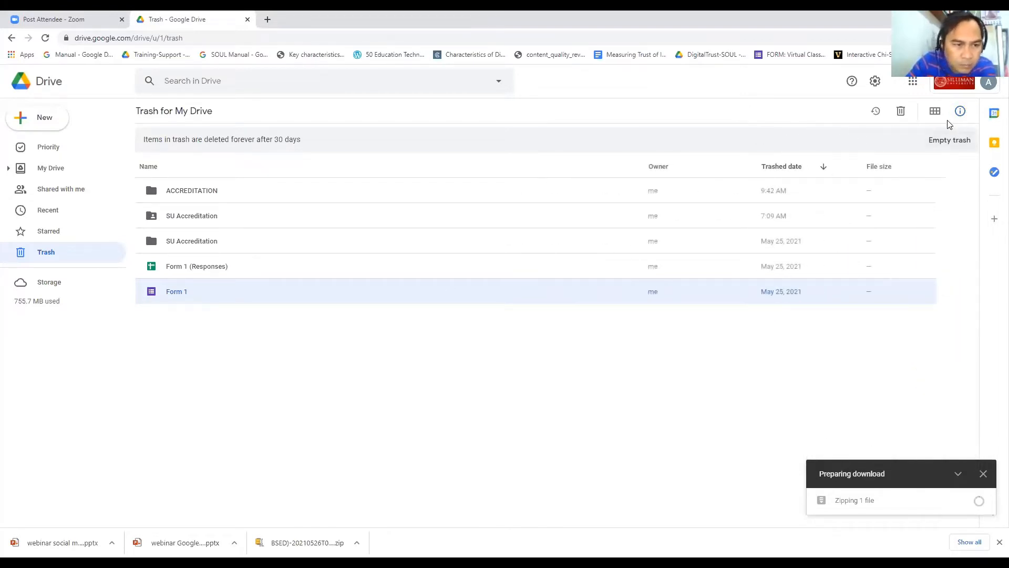
pyautogui.click(961, 112)
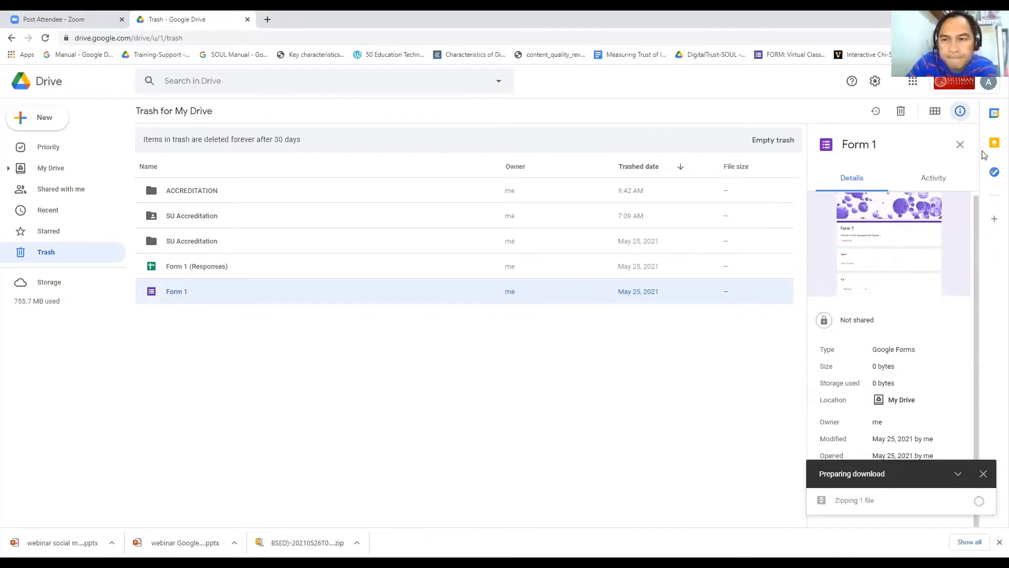
pyautogui.click(960, 145)
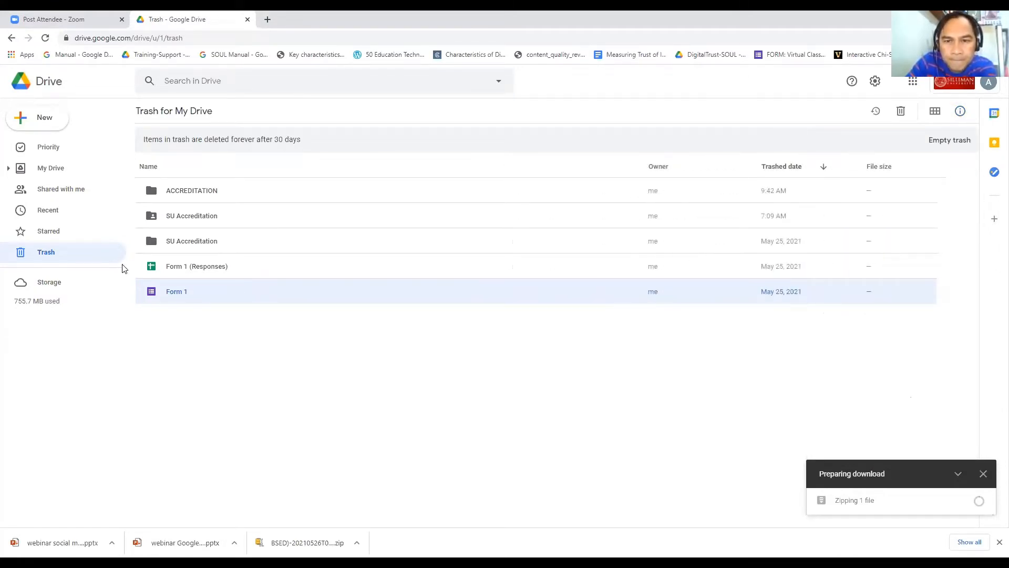
# Step: Deselect Form 1, go back to 03 Completed Supplementary, then return to Trash
pyautogui.click(84, 253)
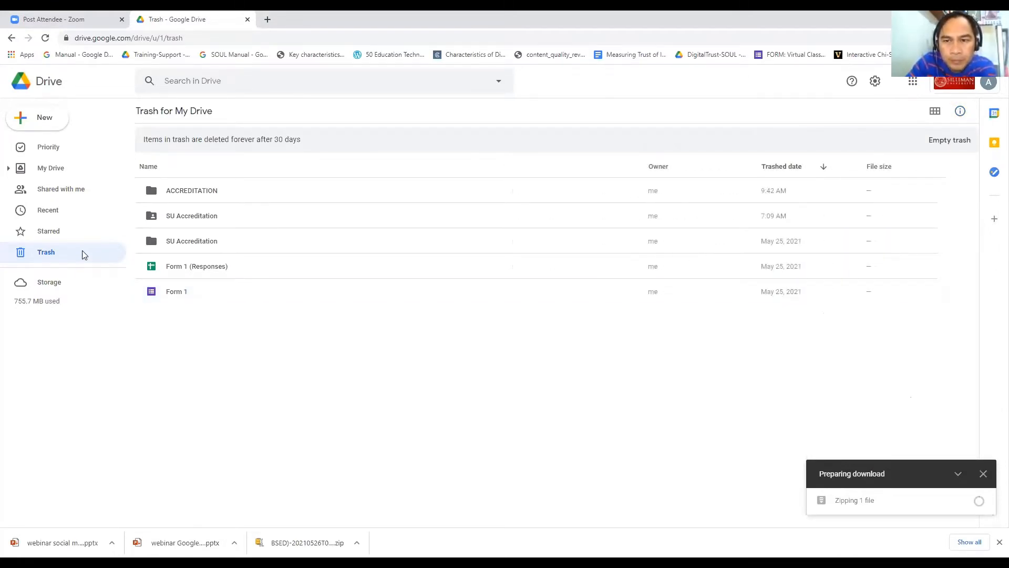
pyautogui.click(187, 294)
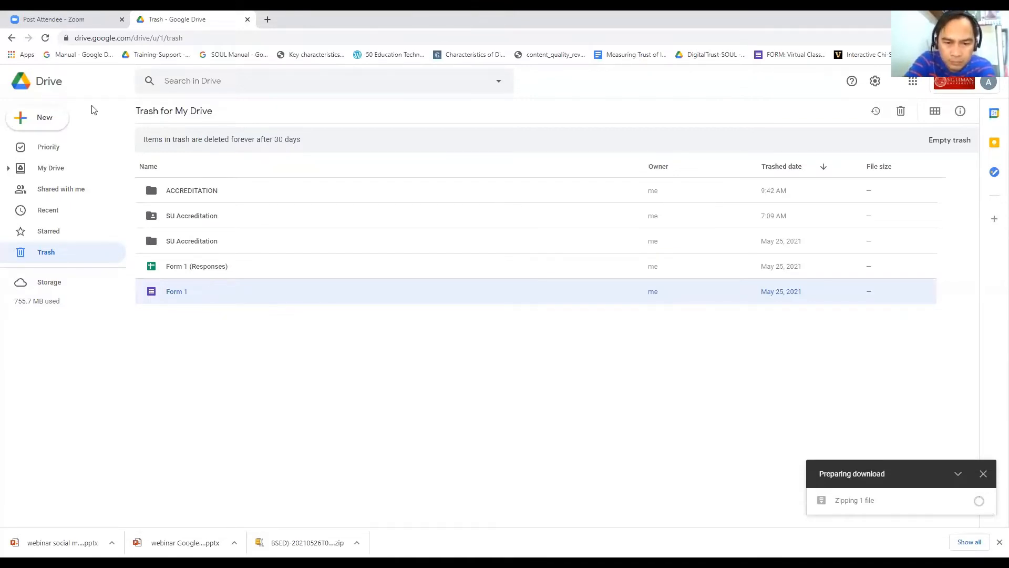
pyautogui.click(51, 255)
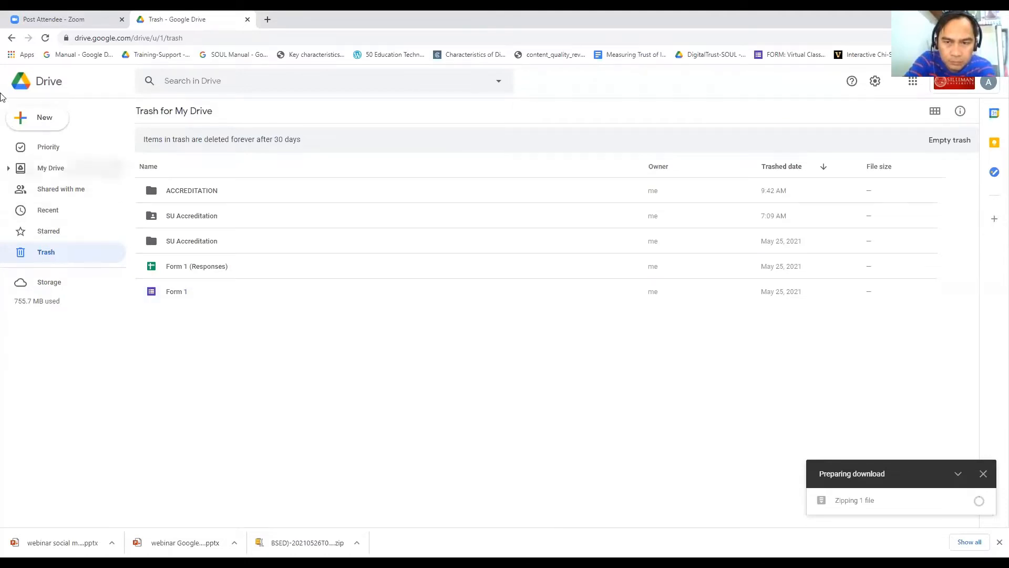
pyautogui.click(11, 38)
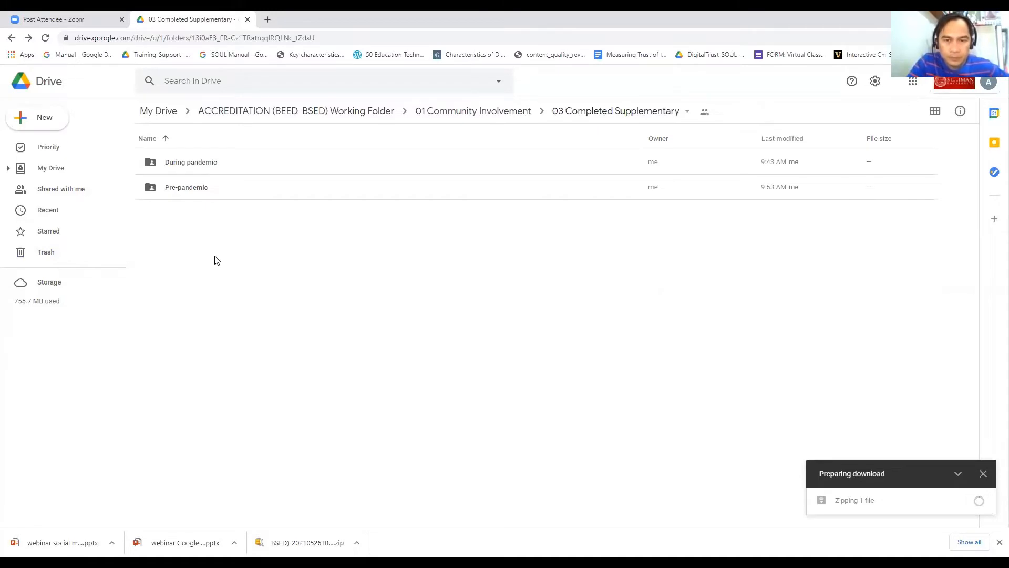
pyautogui.click(45, 258)
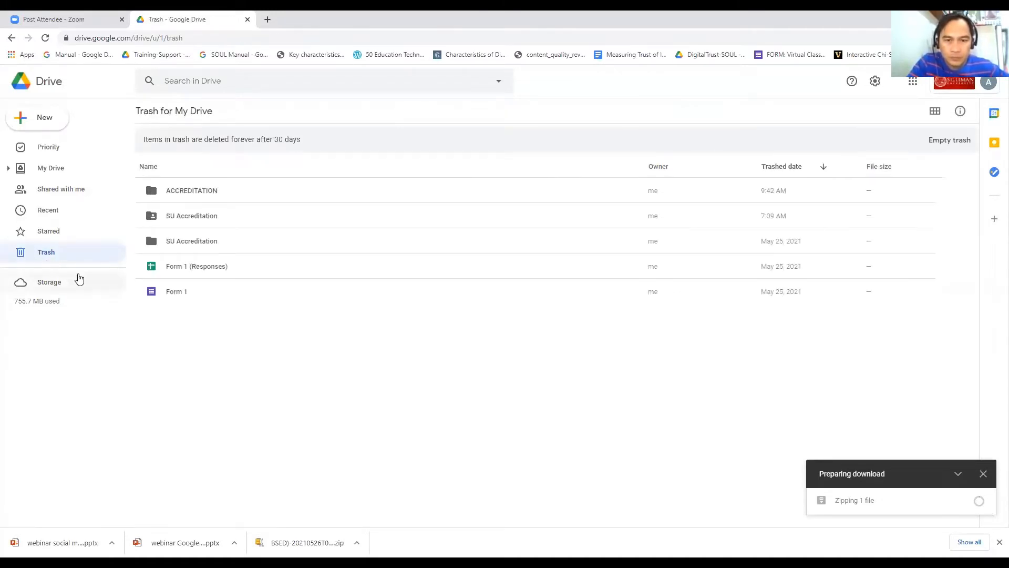
# Step: Step back through 03 Completed Supplementary and 01 Community Involvement to the My Drive root
pyautogui.click(11, 40)
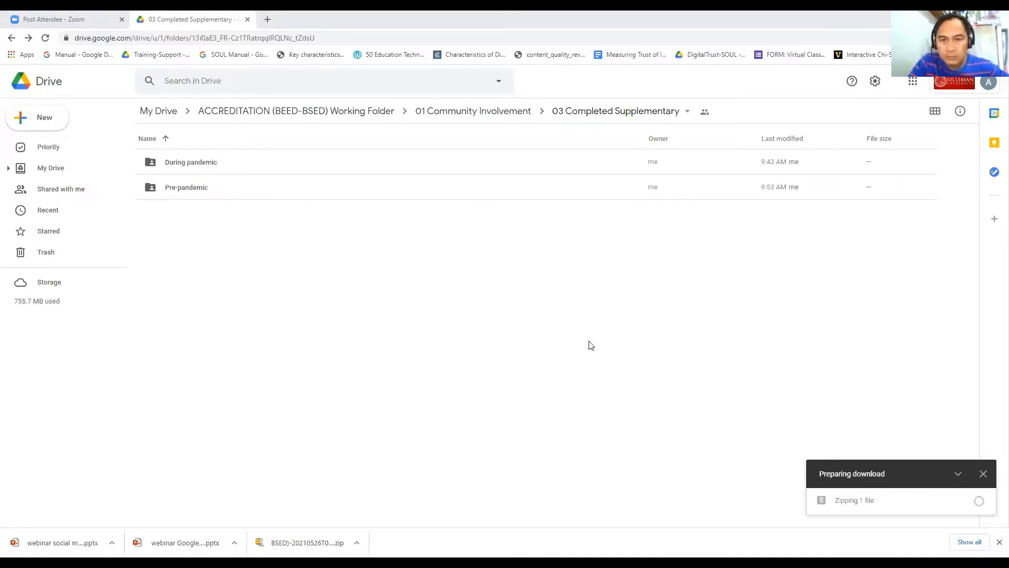
pyautogui.click(12, 38)
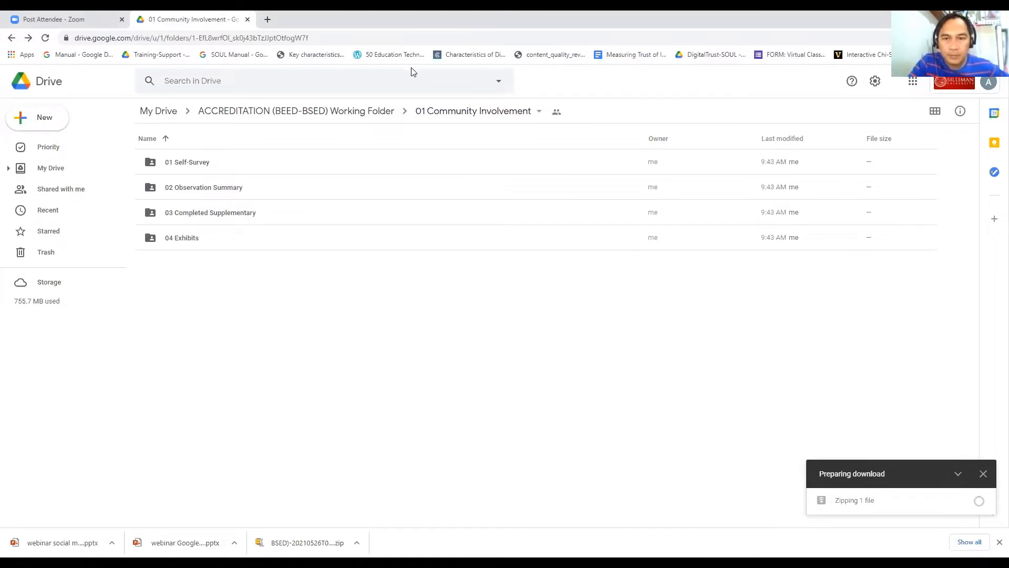
pyautogui.click(50, 177)
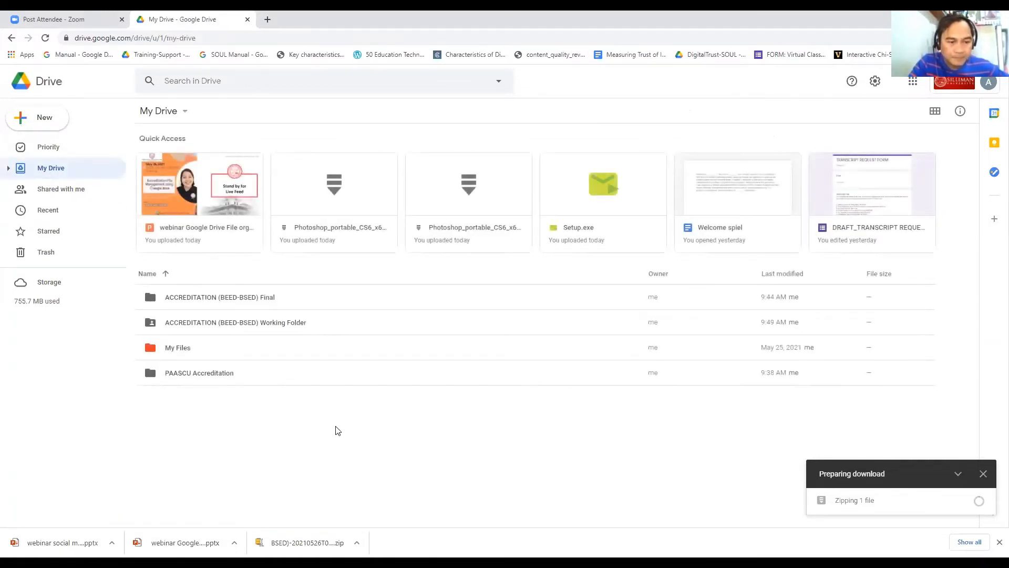
# Step: Move Welcome spiel to My Drive > Working Folder > 01 Community Involvement > 01 Self-Survey
pyautogui.click(754, 189)
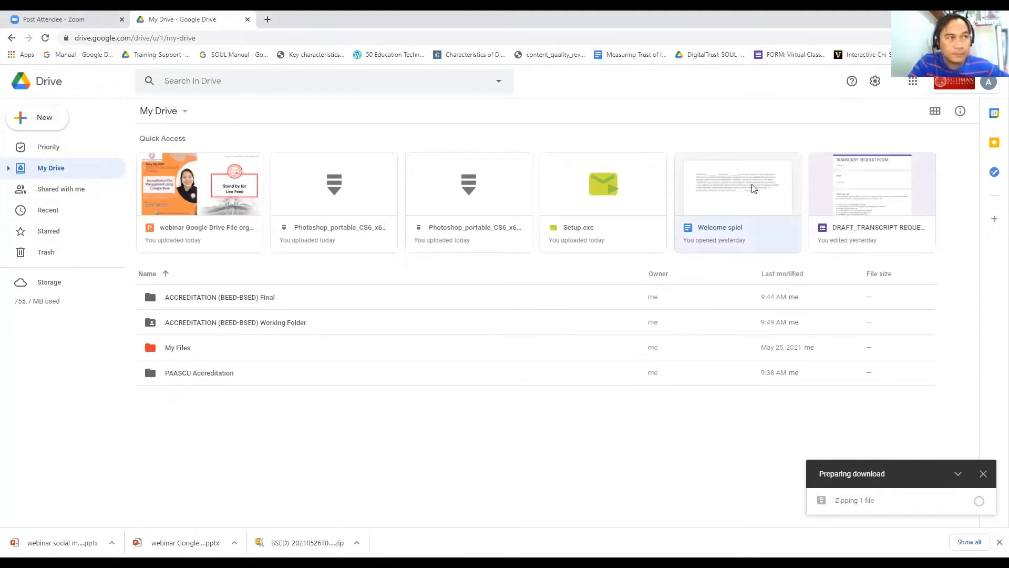
pyautogui.rightClick(752, 185)
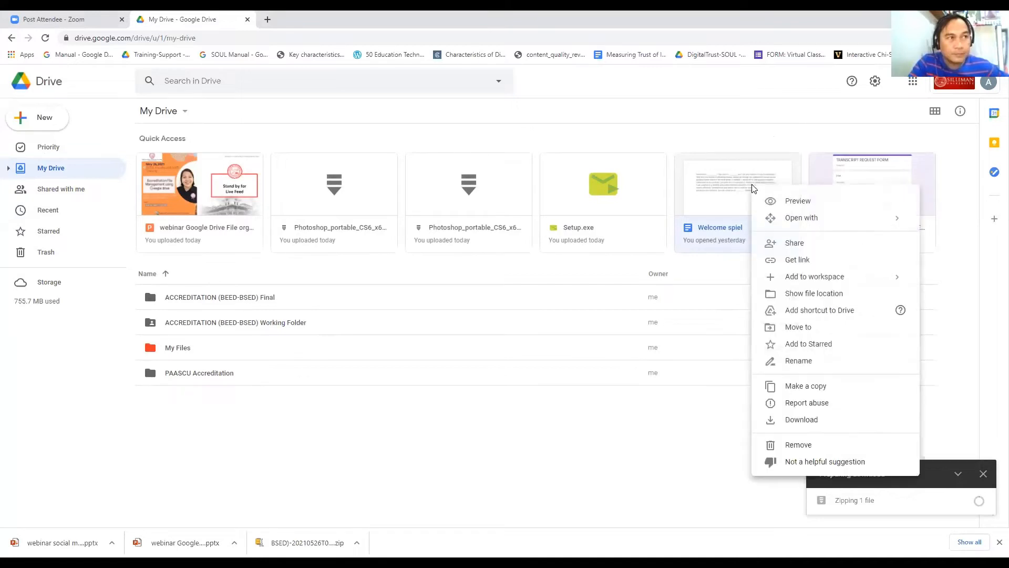
pyautogui.click(803, 328)
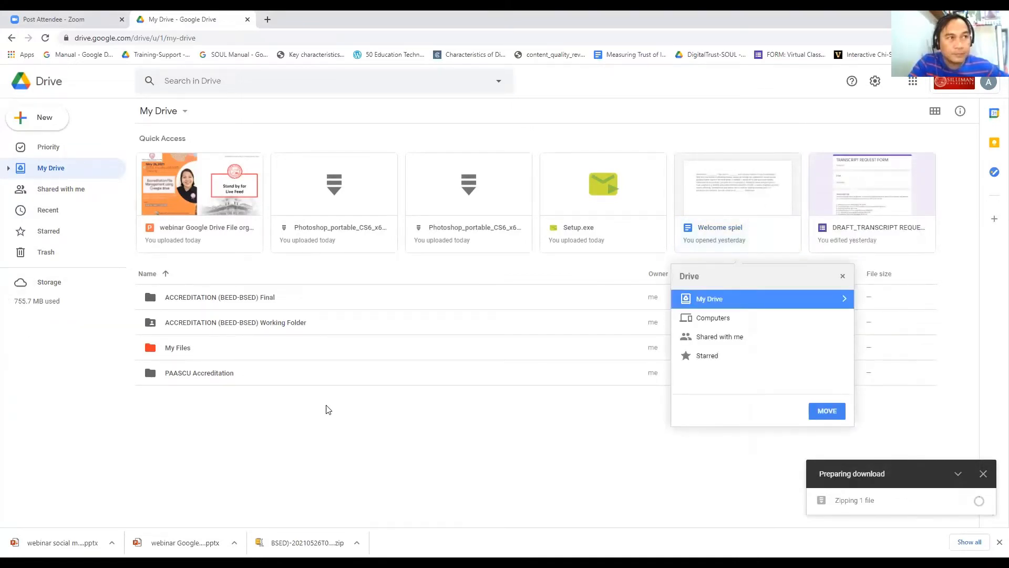
pyautogui.click(841, 298)
pyautogui.click(777, 322)
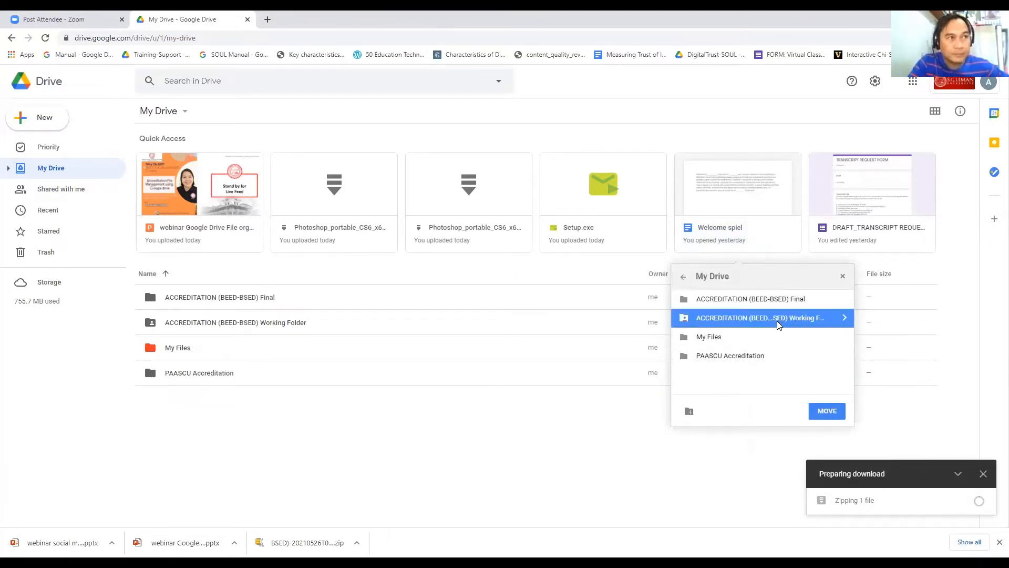
pyautogui.click(845, 318)
pyautogui.click(757, 299)
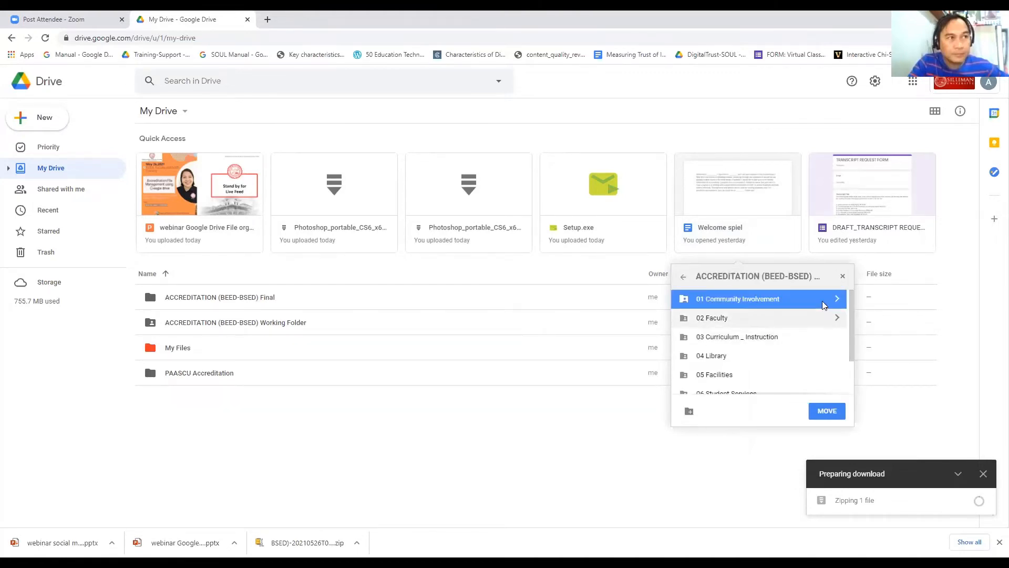
pyautogui.click(837, 299)
pyautogui.click(764, 301)
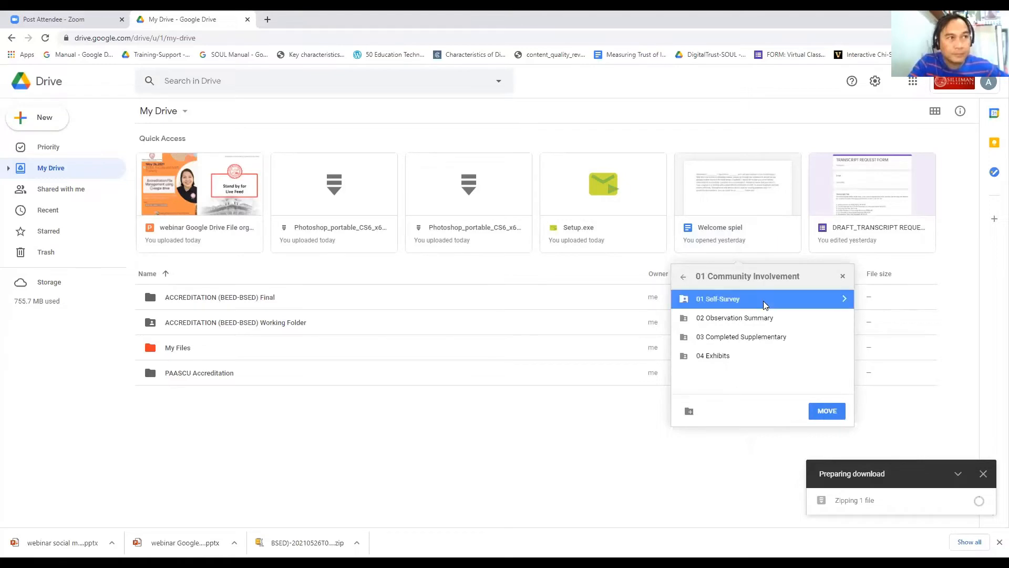
pyautogui.click(844, 299)
pyautogui.click(827, 411)
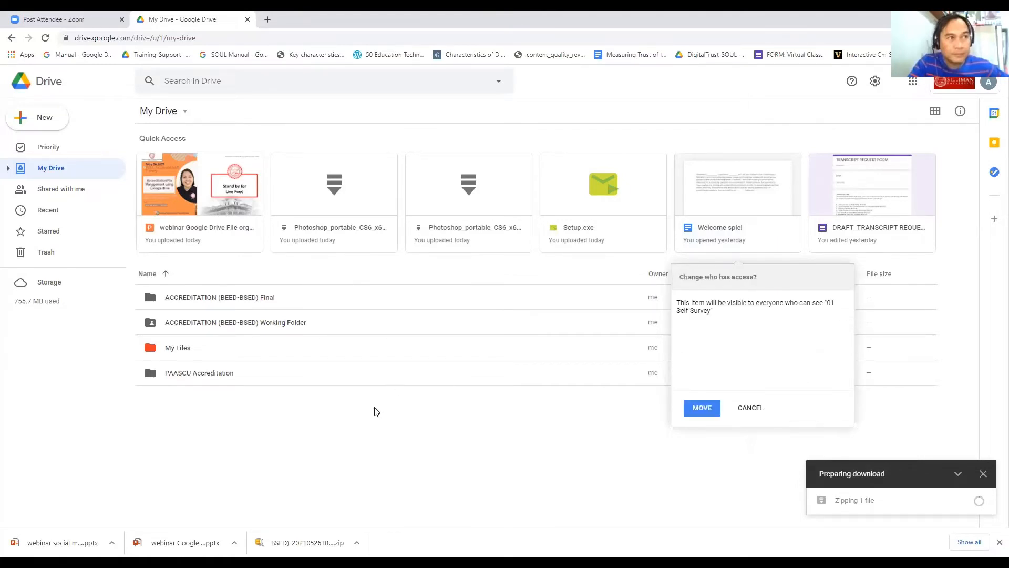
pyautogui.click(702, 407)
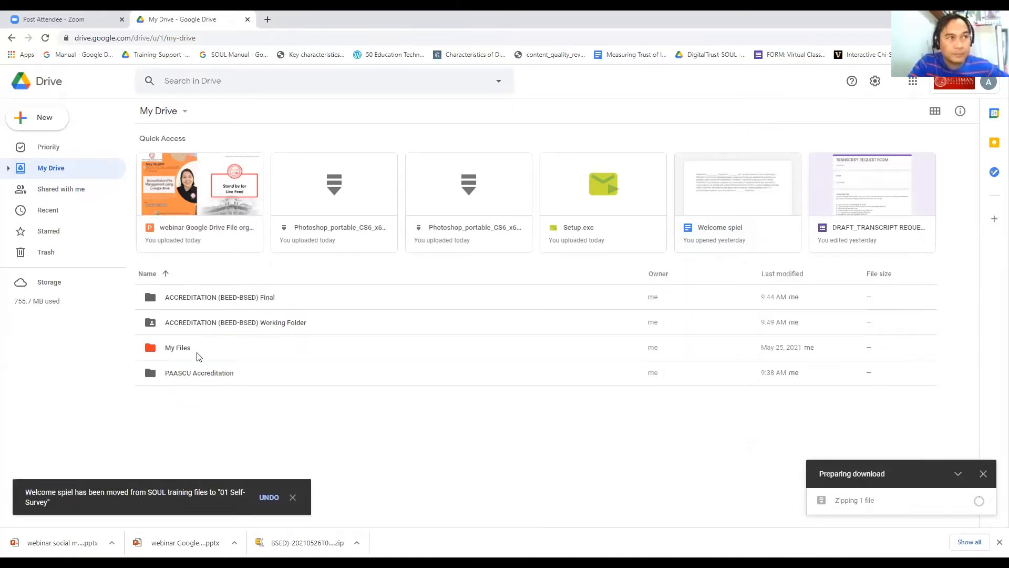
pyautogui.click(210, 297)
# Step: Open Working Folder > 01 Community Involvement > 01 Self-Survey to reach Welcome spiel
pyautogui.doubleClick(213, 322)
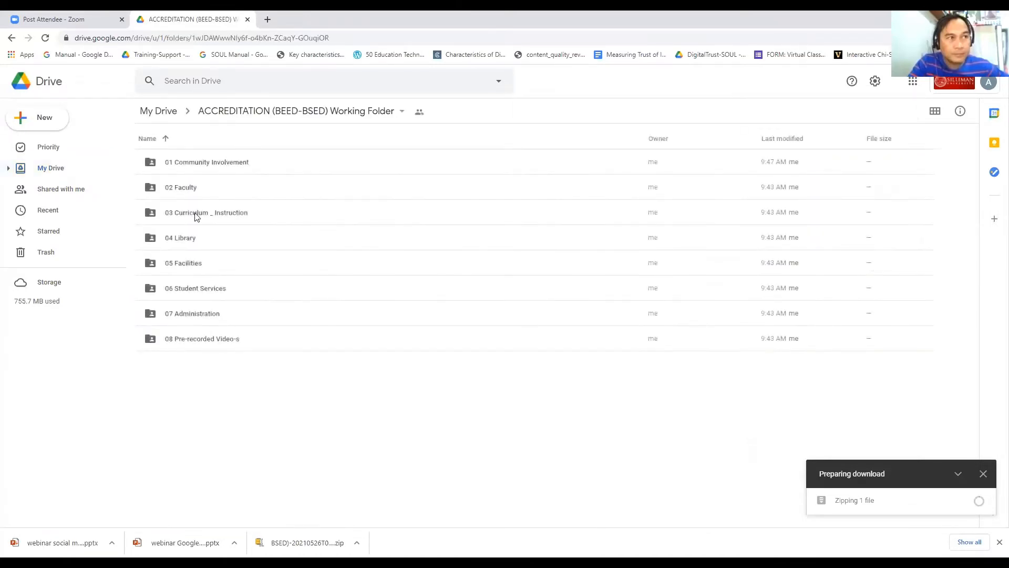
pyautogui.doubleClick(206, 166)
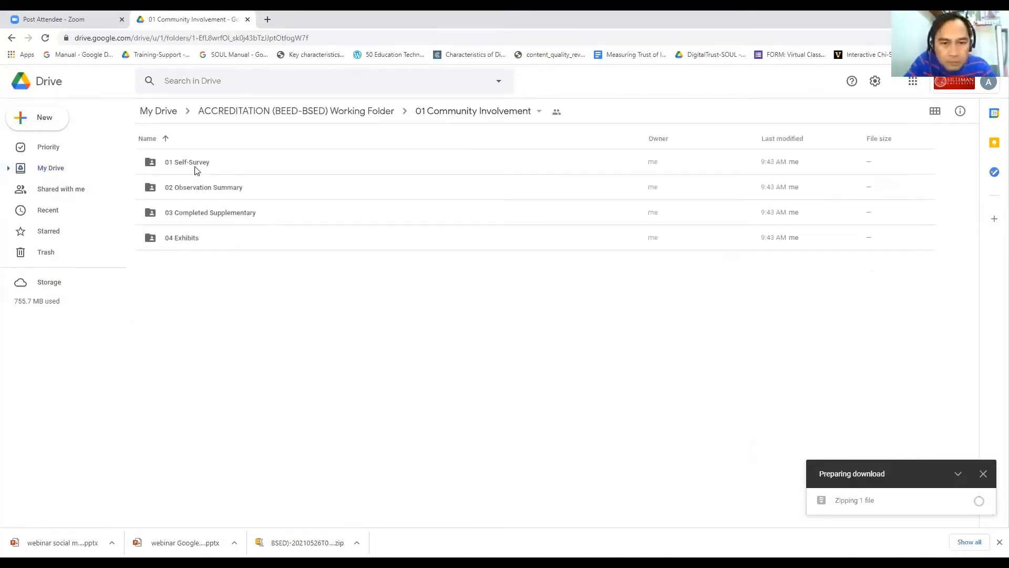
pyautogui.click(194, 168)
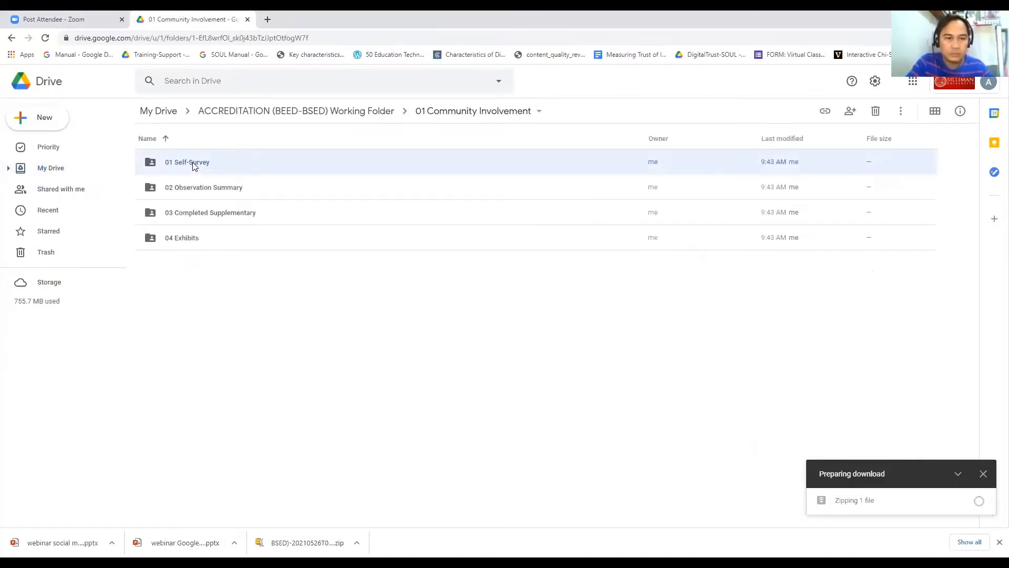
pyautogui.doubleClick(193, 165)
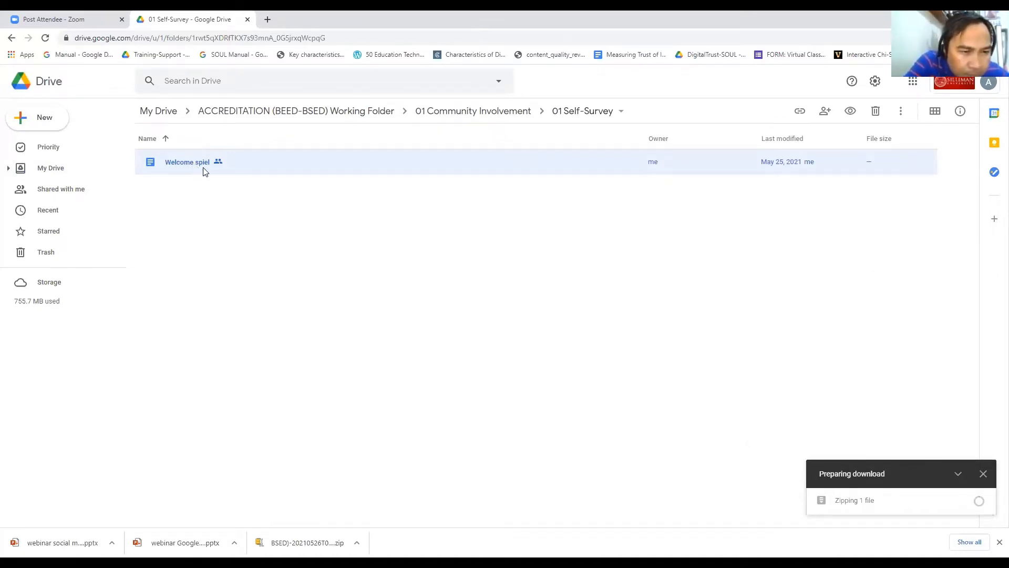
pyautogui.rightClick(205, 166)
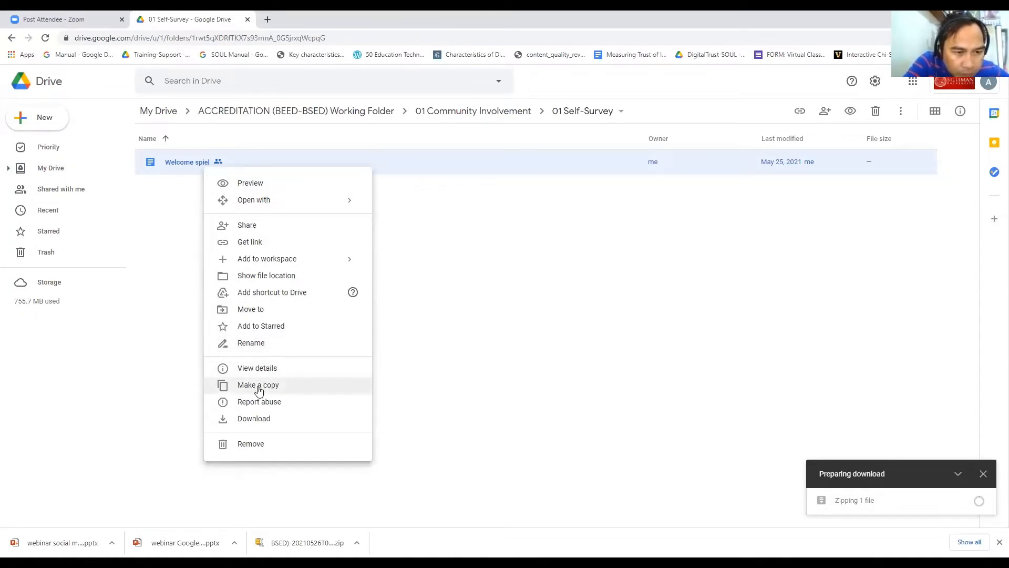
# Step: Duplicate Welcome spiel, creating 'Copy of Welcome spiel' in 01 Self-Survey
pyautogui.click(178, 166)
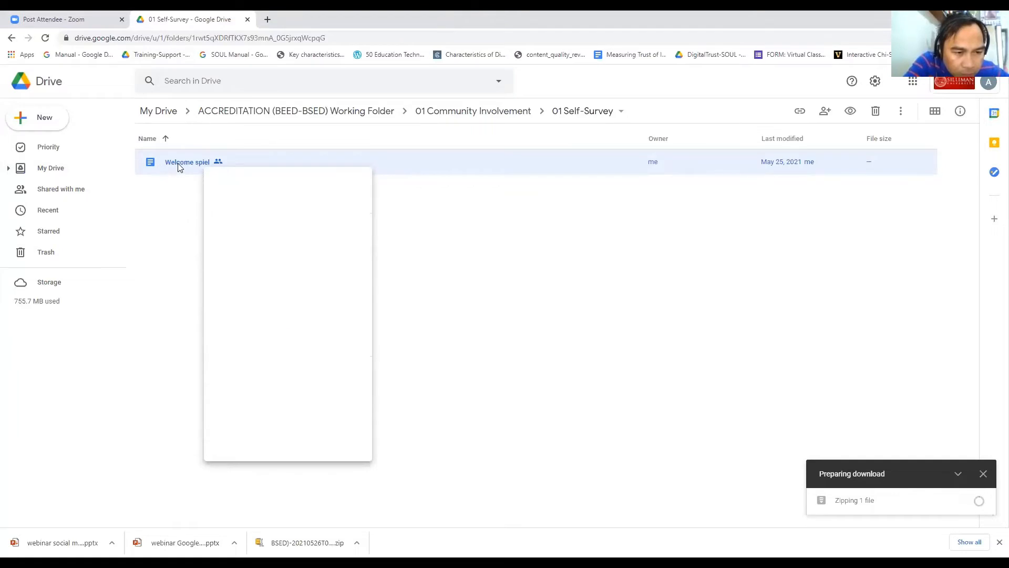
pyautogui.rightClick(170, 160)
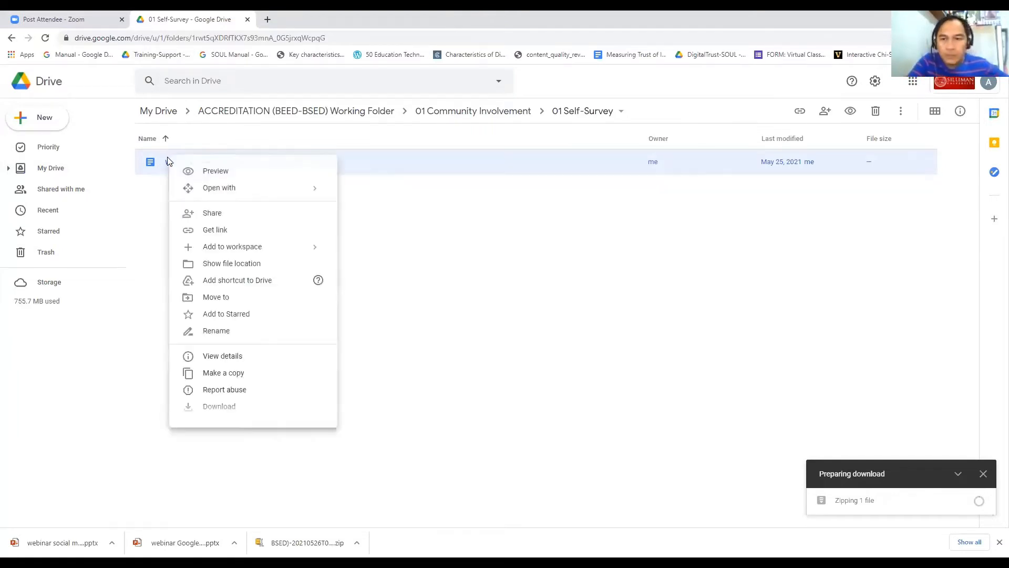
pyautogui.click(223, 374)
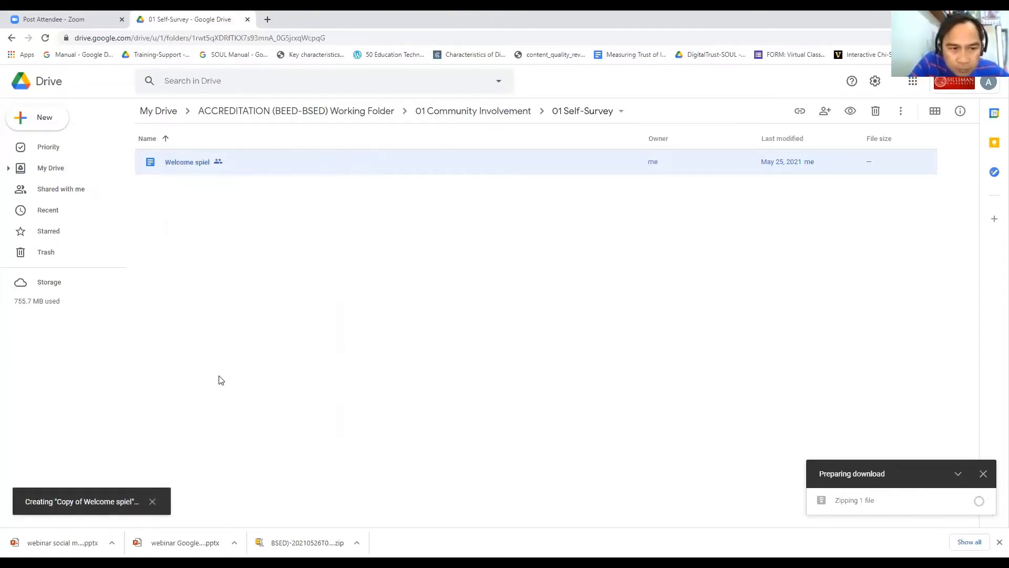
pyautogui.click(226, 274)
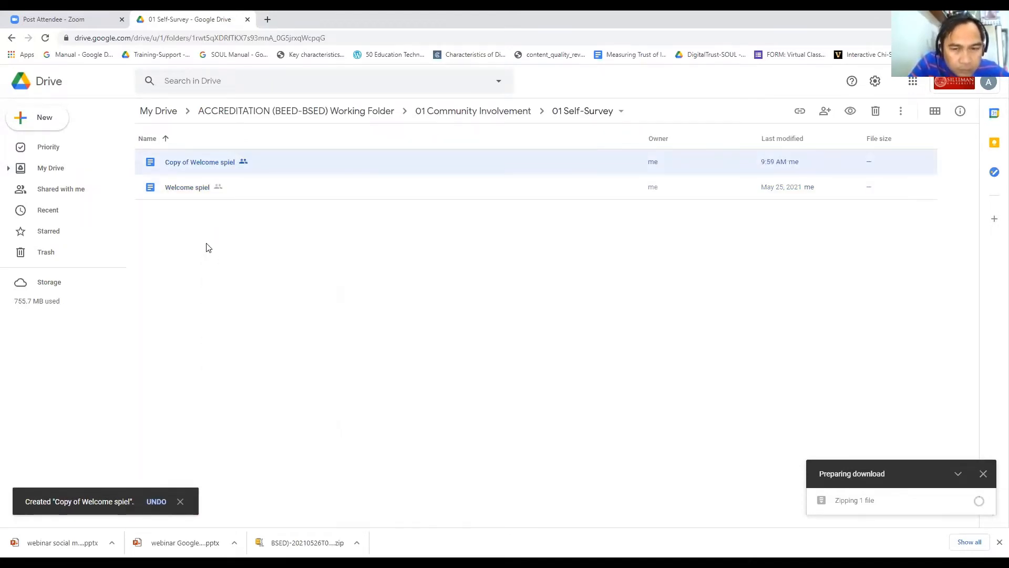
pyautogui.click(214, 225)
pyautogui.click(194, 164)
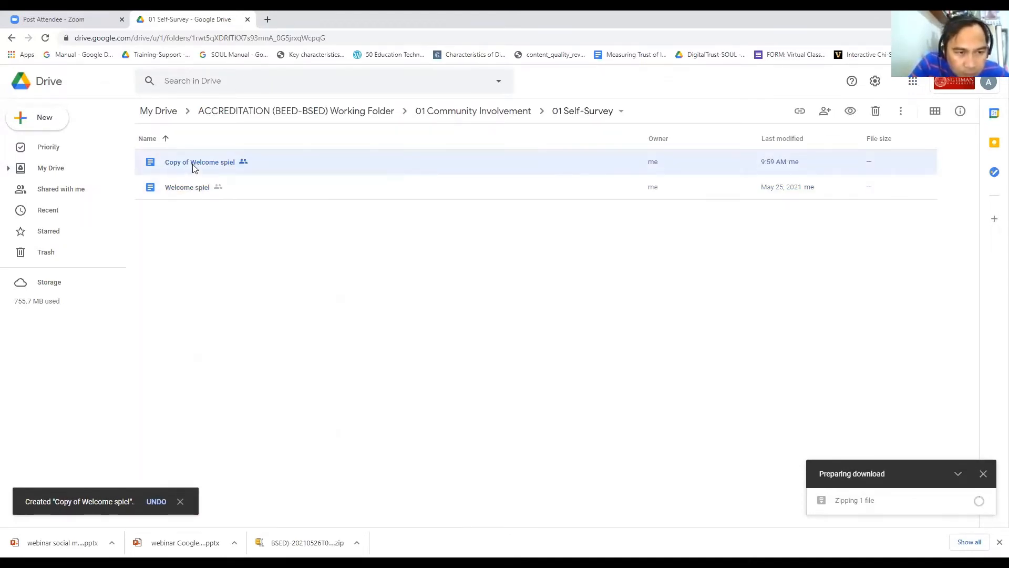
pyautogui.rightClick(194, 166)
pyautogui.moveTo(235, 266)
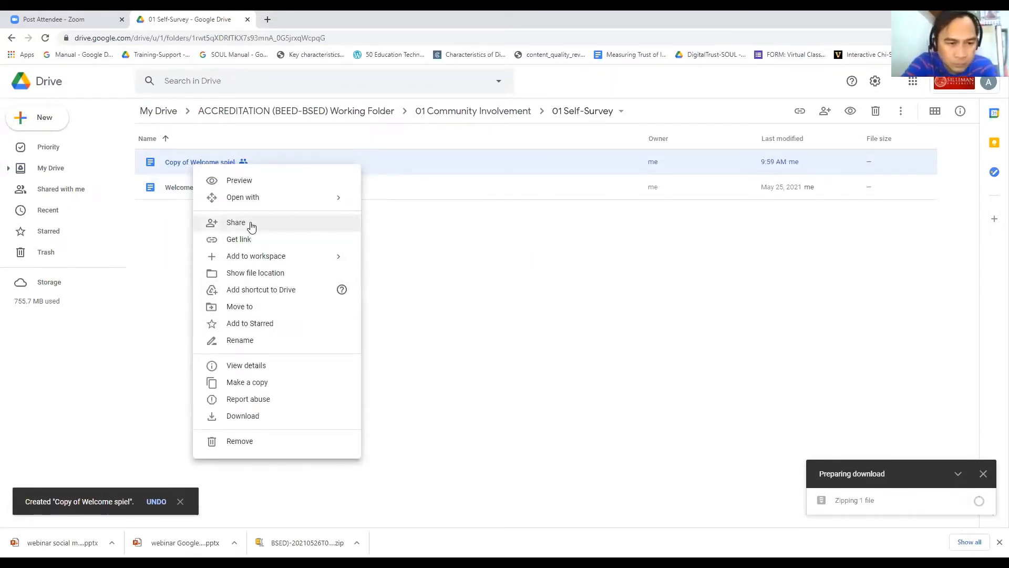
# Step: Rename 'Copy of Welcome spiel' to 'File for hyperlink'
pyautogui.click(237, 340)
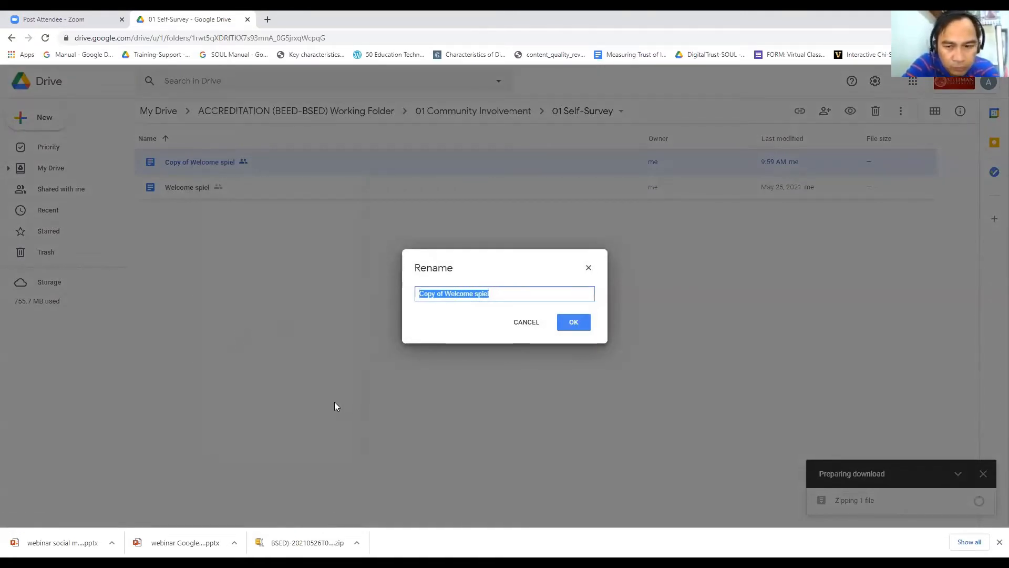
pyautogui.write('Fil')
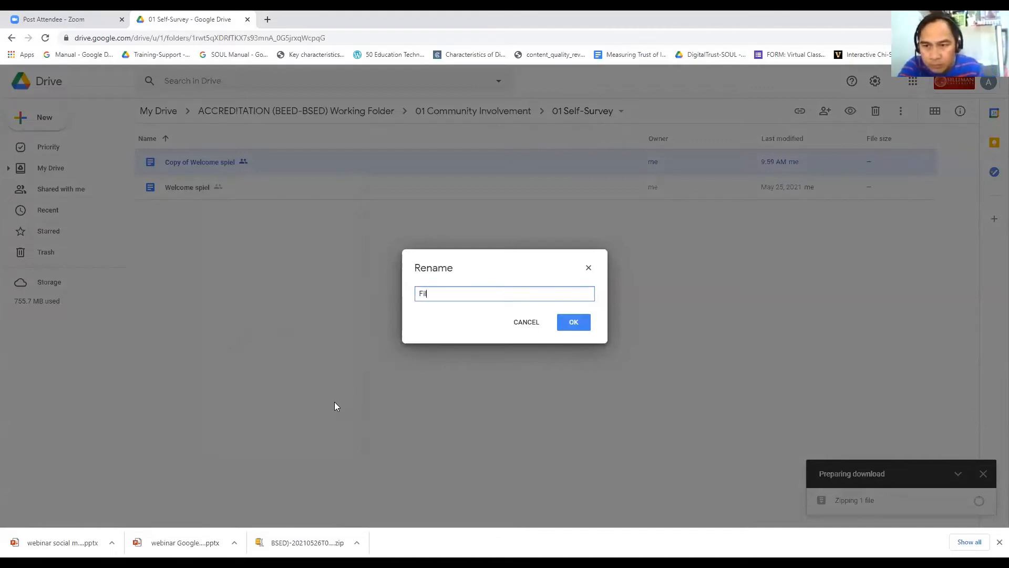
pyautogui.write('e f')
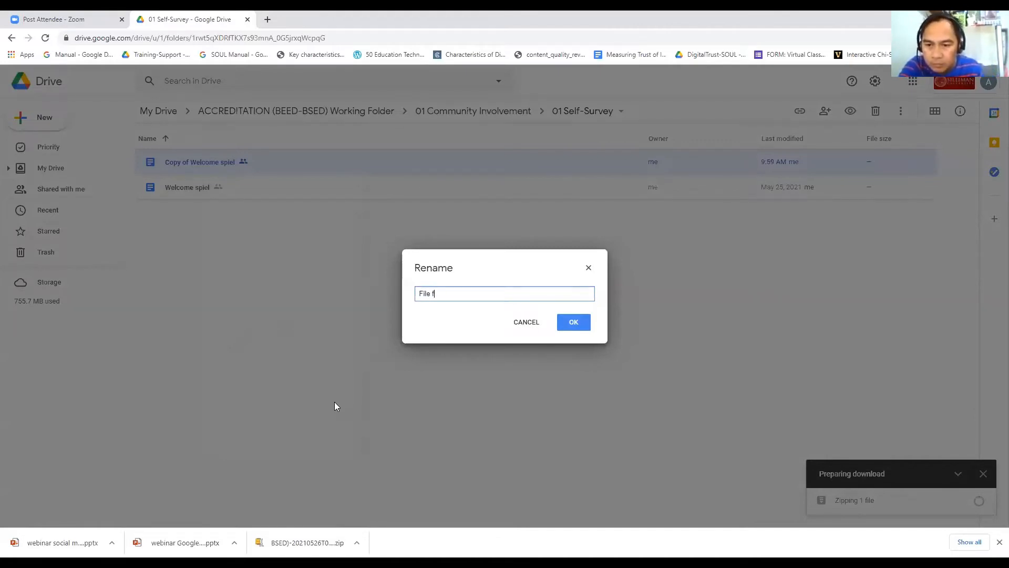
pyautogui.write('or hper')
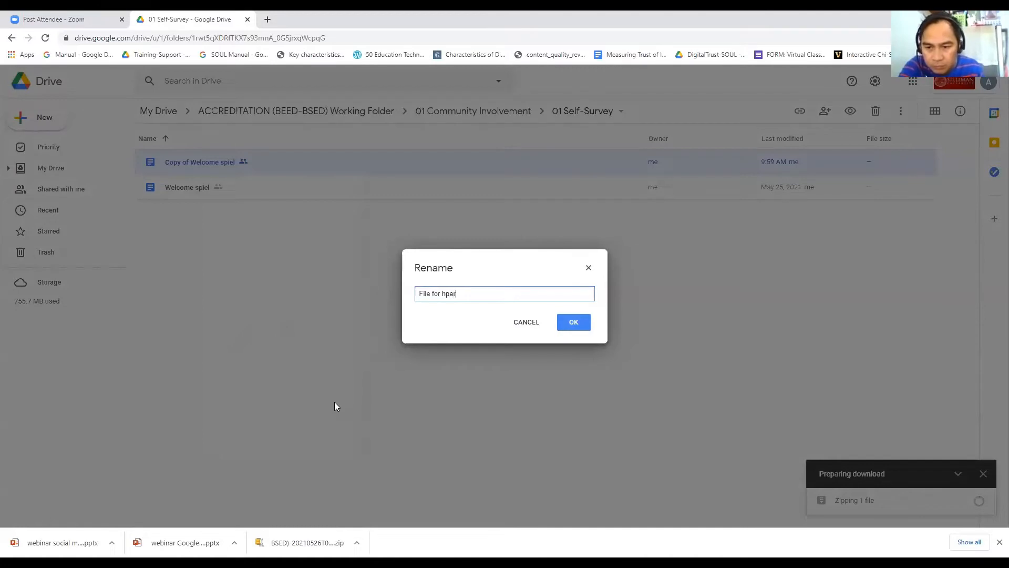
pyautogui.press('BackSpace')
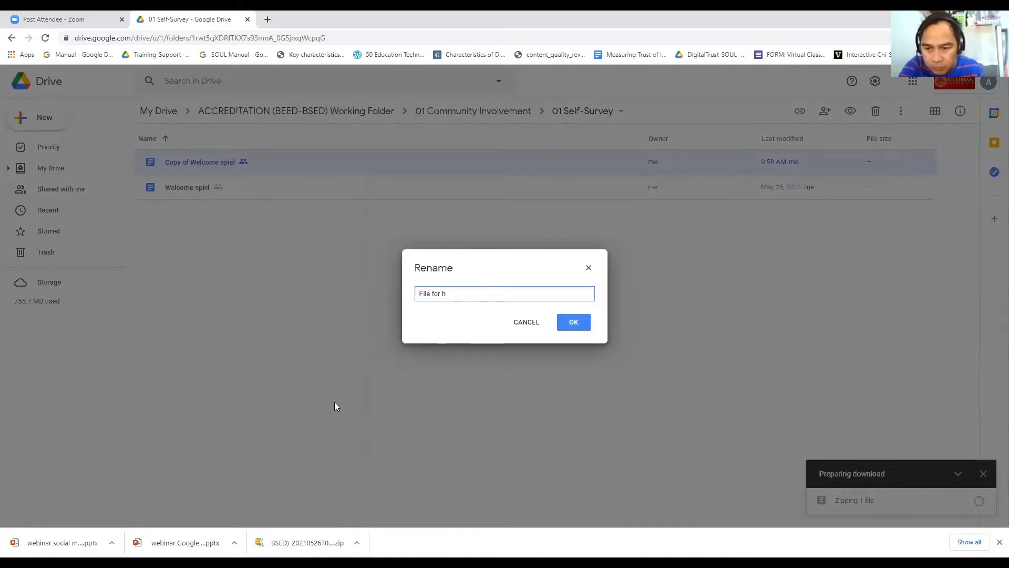
pyautogui.write('ypoth')
pyautogui.press('BackSpace')
pyautogui.press('BackSpace')
pyautogui.press('BackSpace')
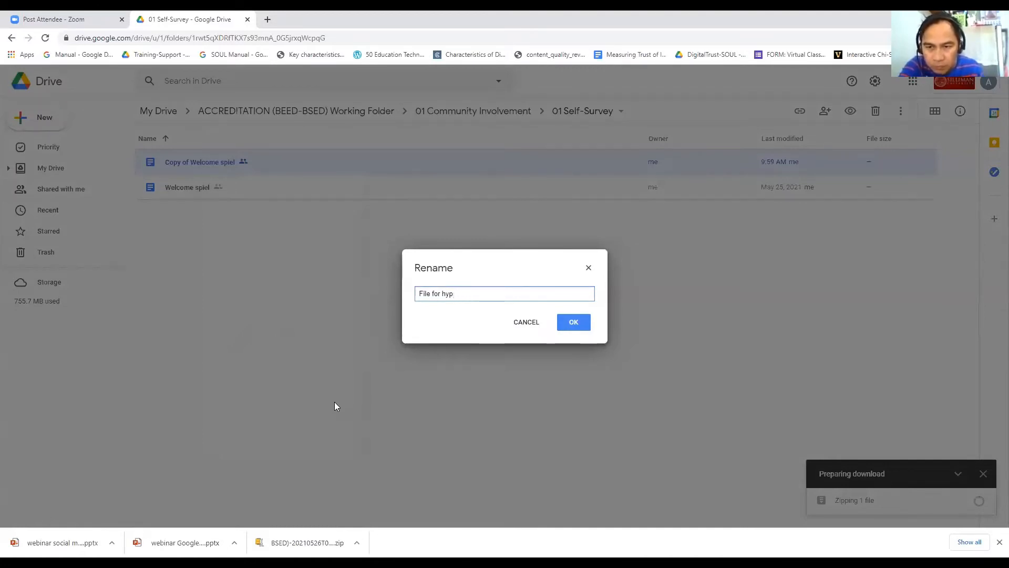
pyautogui.write('erlink')
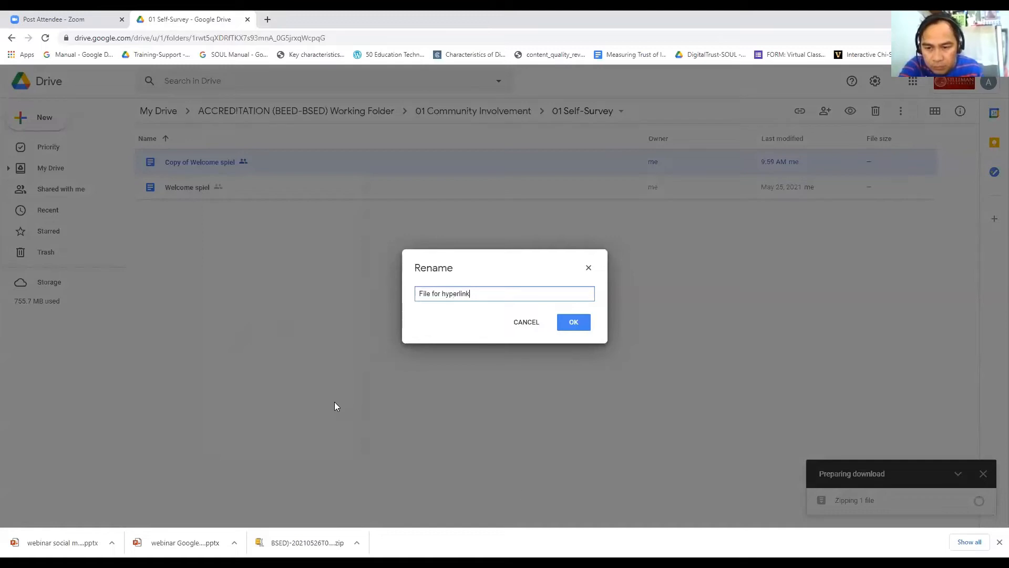
pyautogui.click(571, 323)
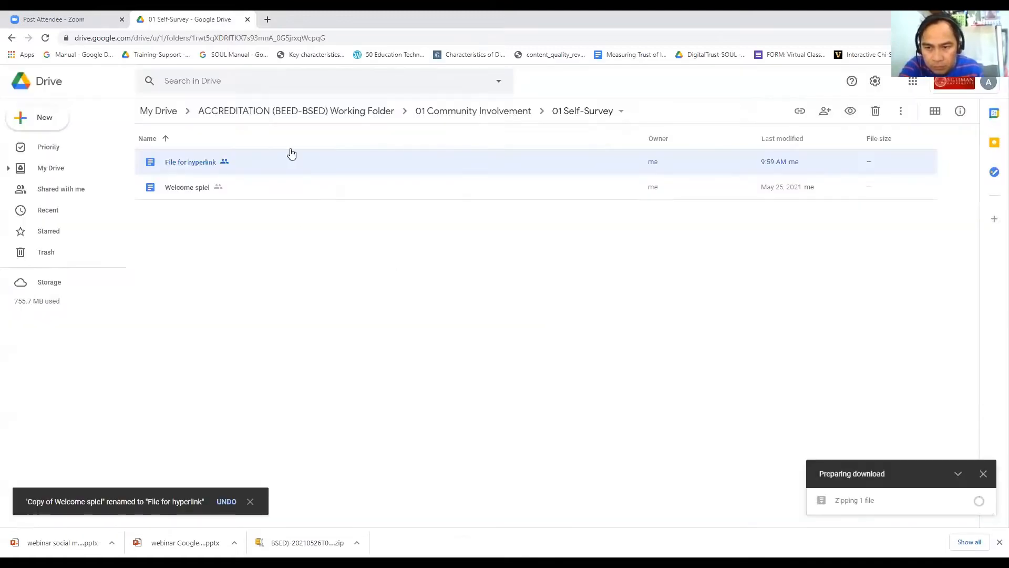
# Step: Rename the original Welcome spiel document to 'File'
pyautogui.click(175, 187)
pyautogui.rightClick(176, 186)
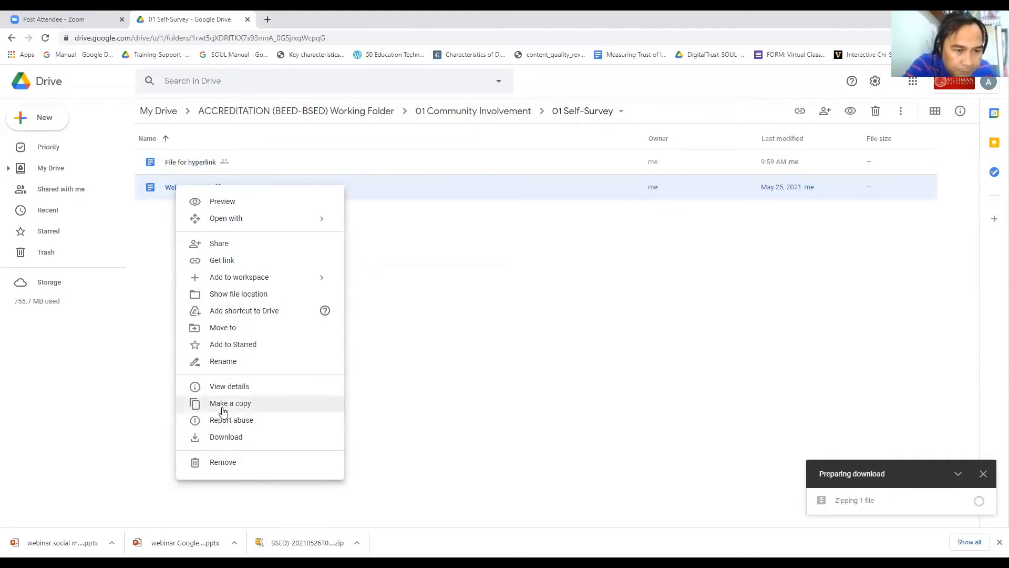
pyautogui.click(228, 361)
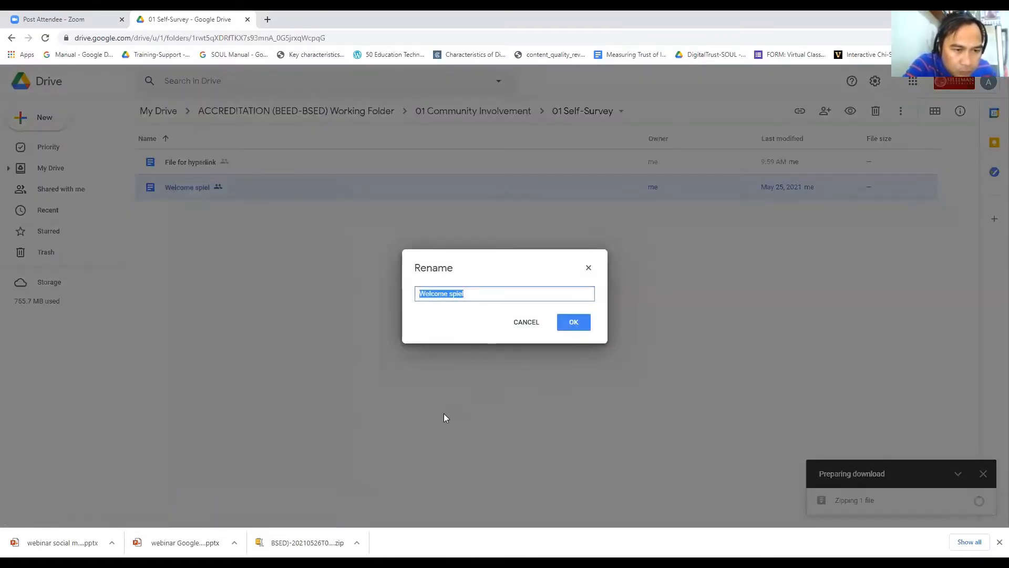
pyautogui.write('File')
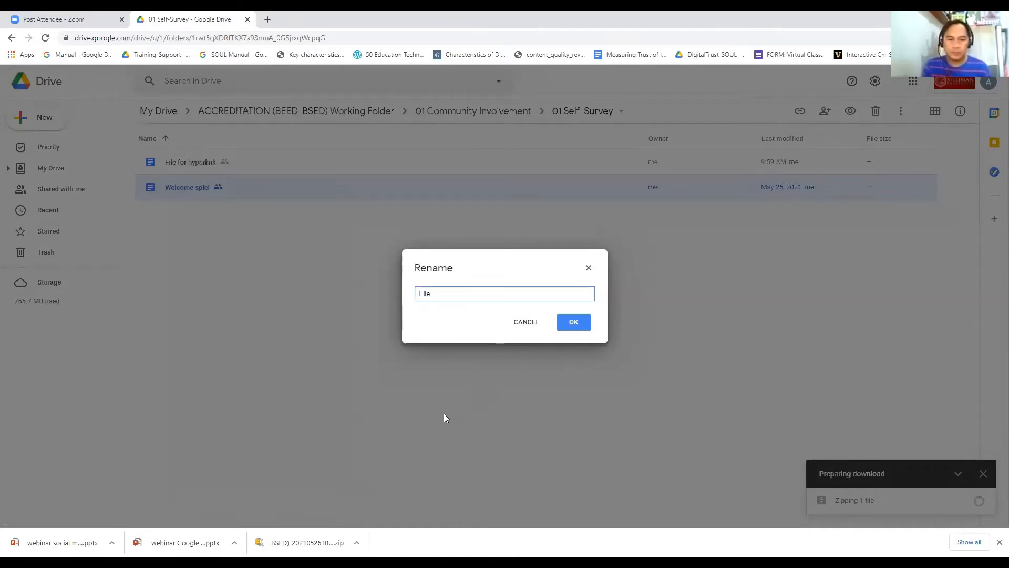
pyautogui.press('Return')
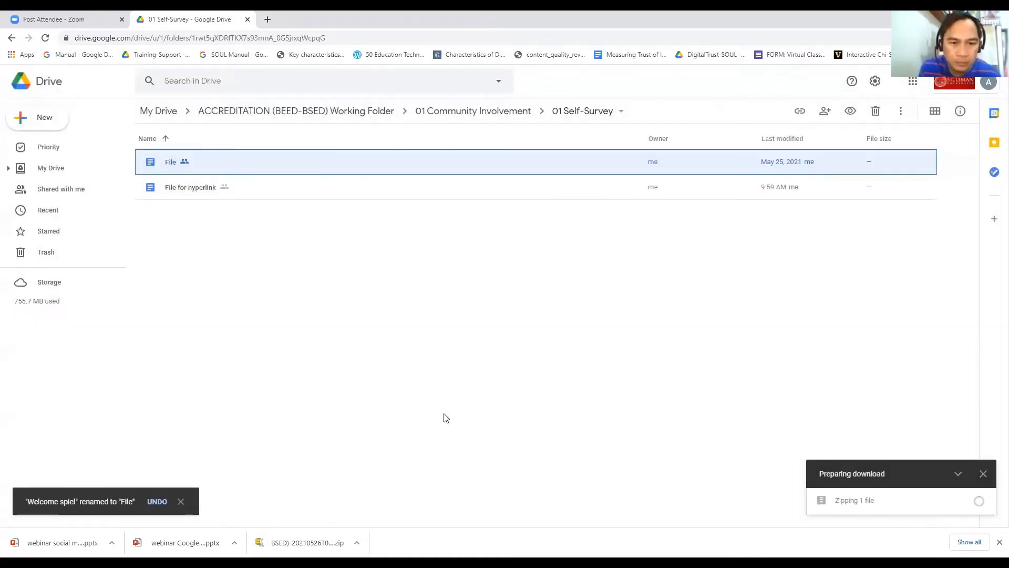
pyautogui.click(318, 394)
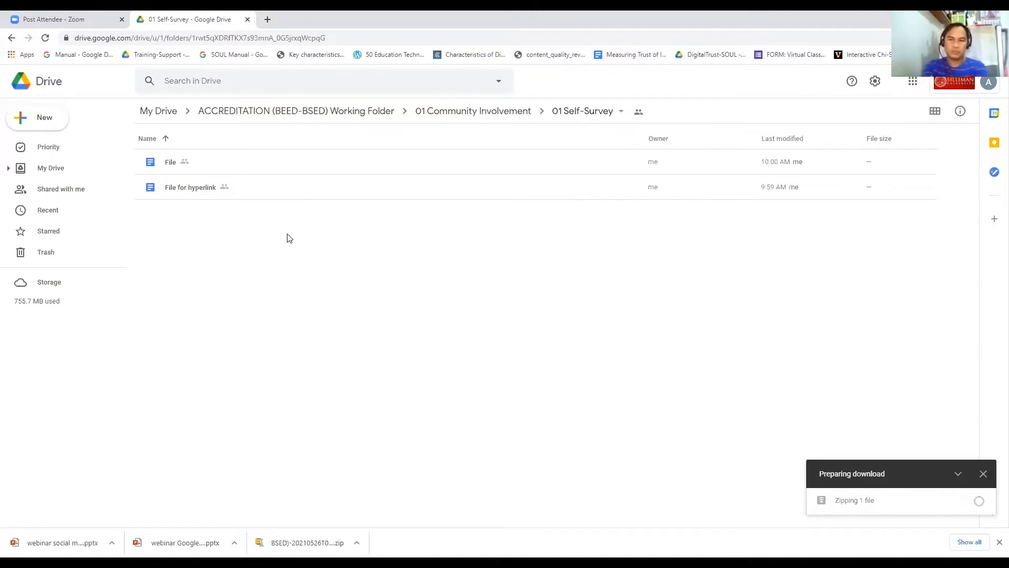
# Step: Move 'File' up from 01 Self-Survey into the ACCREDITATION (BEED-BSED) Working Folder
pyautogui.click(168, 164)
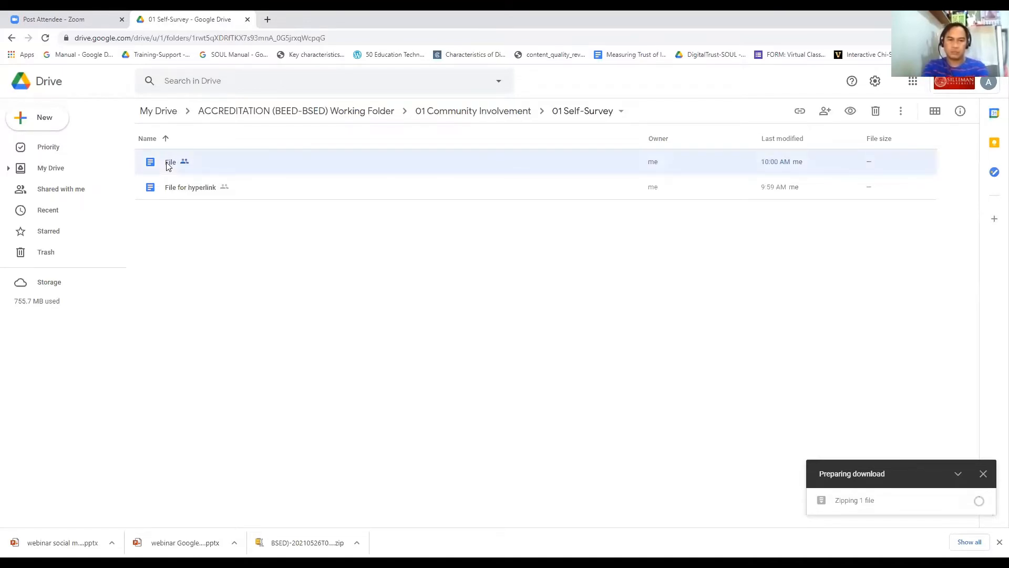
pyautogui.rightClick(169, 164)
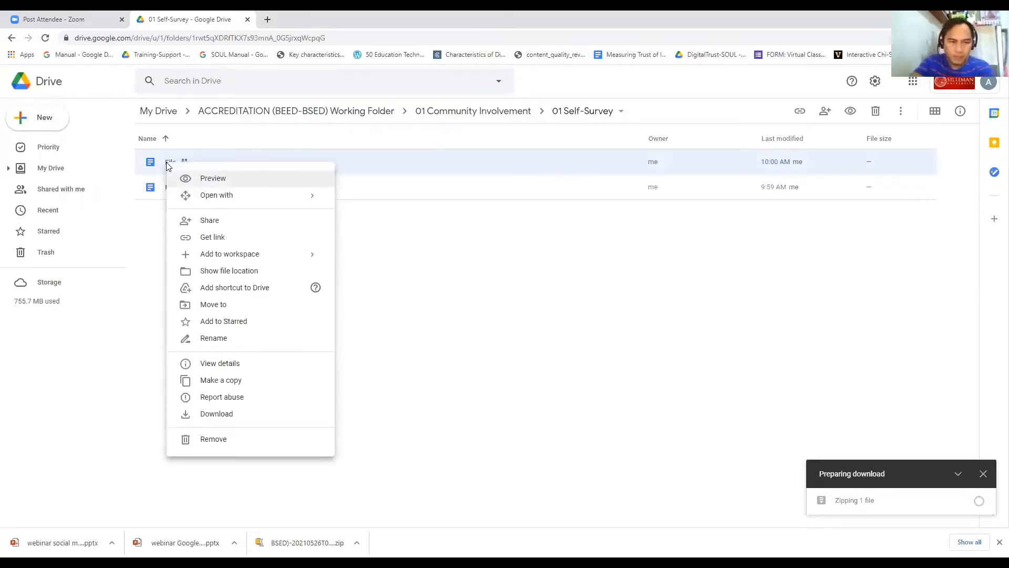
pyautogui.click(225, 305)
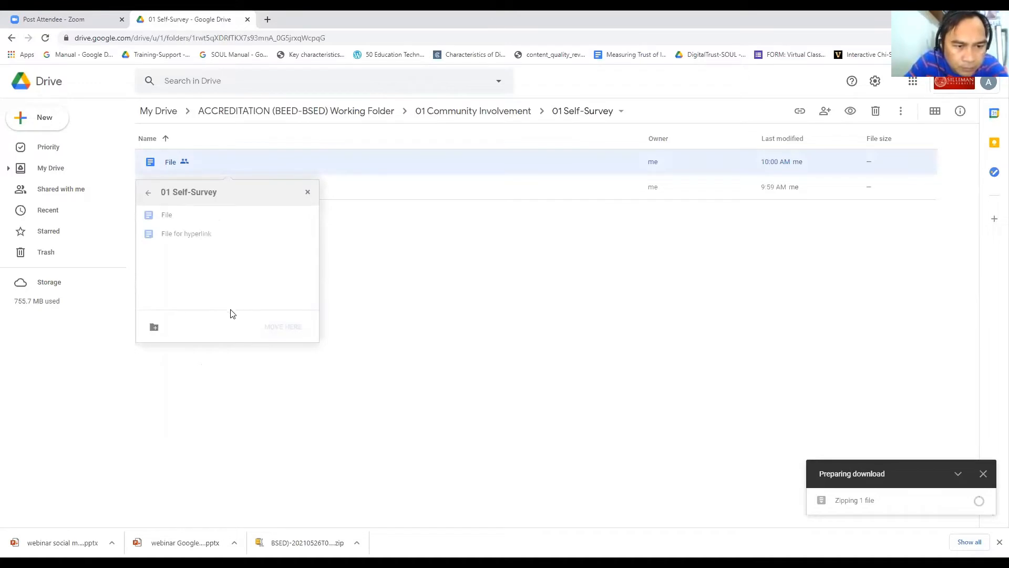
pyautogui.click(148, 196)
pyautogui.click(148, 196)
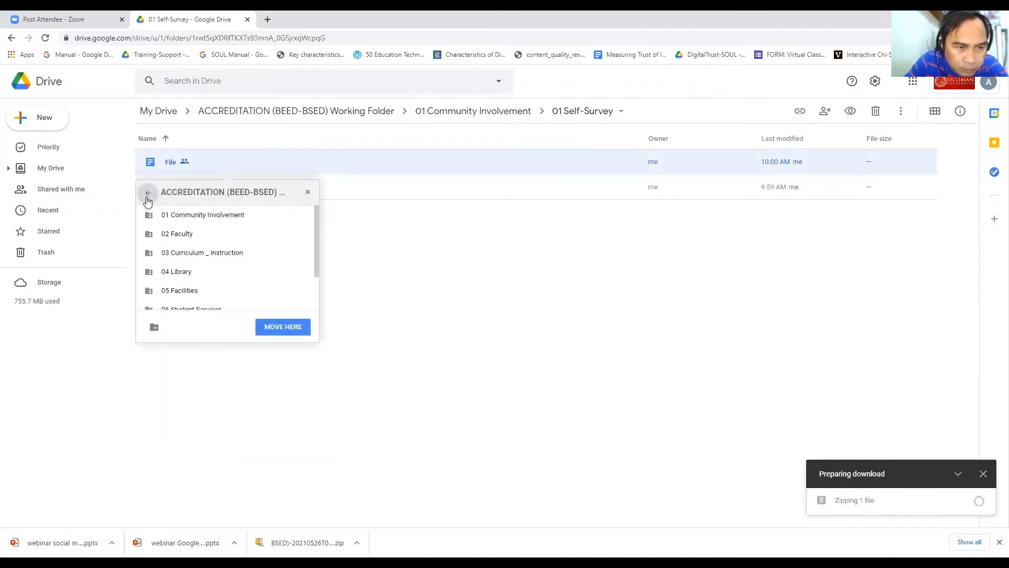
pyautogui.click(273, 327)
pyautogui.click(166, 327)
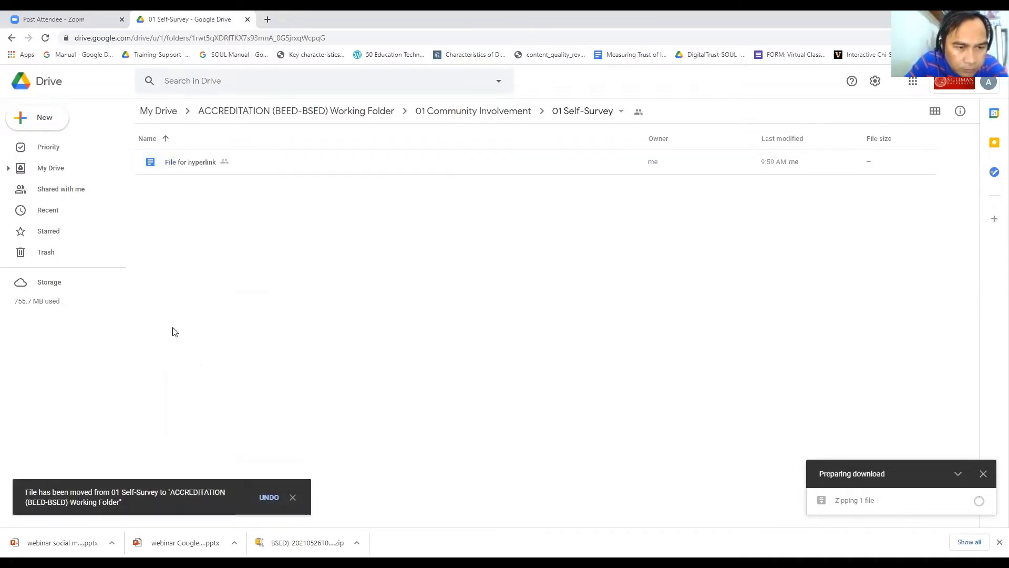
pyautogui.click(183, 170)
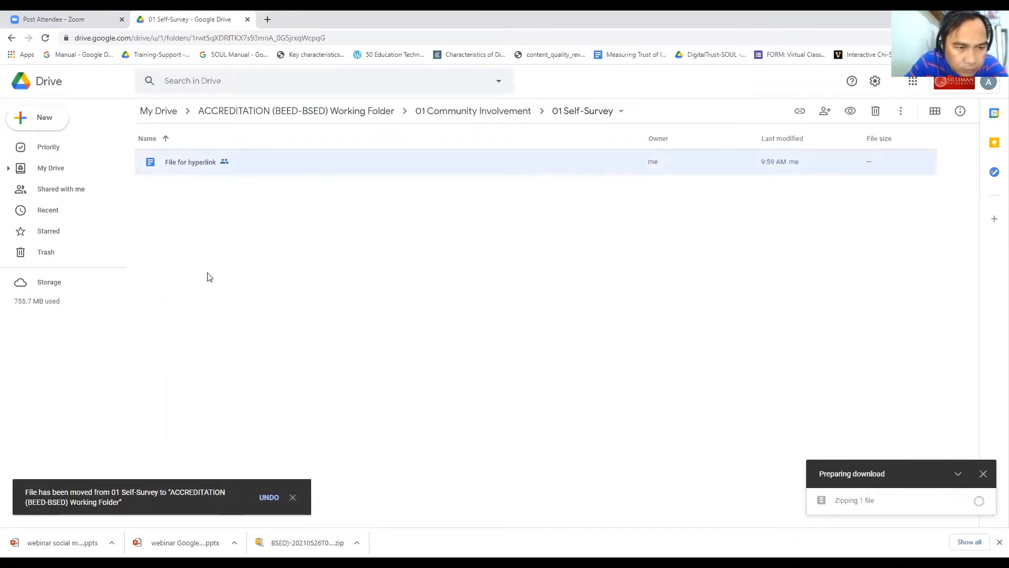
pyautogui.click(309, 112)
# Step: Open 'File' in Google Docs, select all its text, and dismiss the view-history notice
pyautogui.click(174, 374)
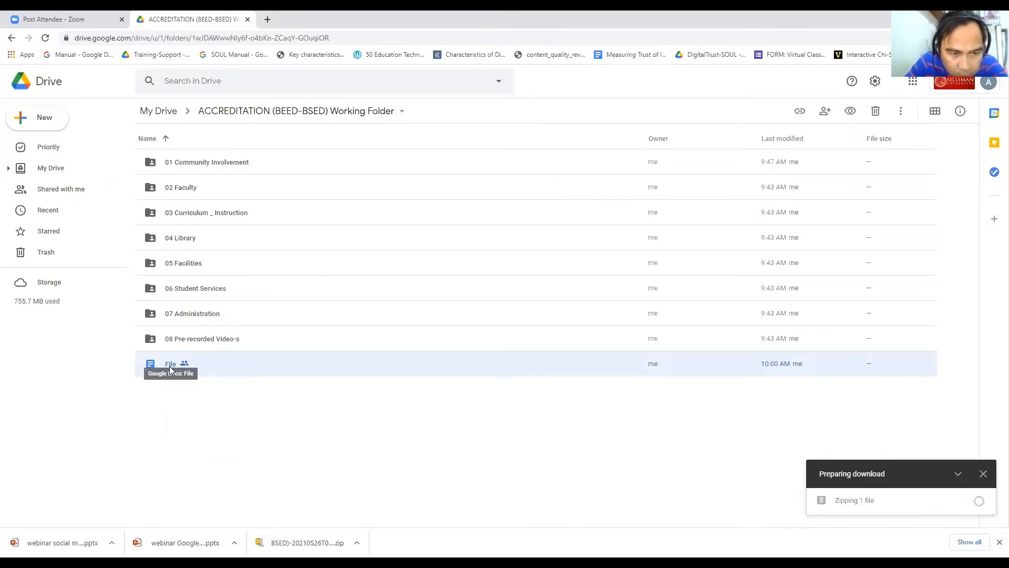
pyautogui.doubleClick(170, 366)
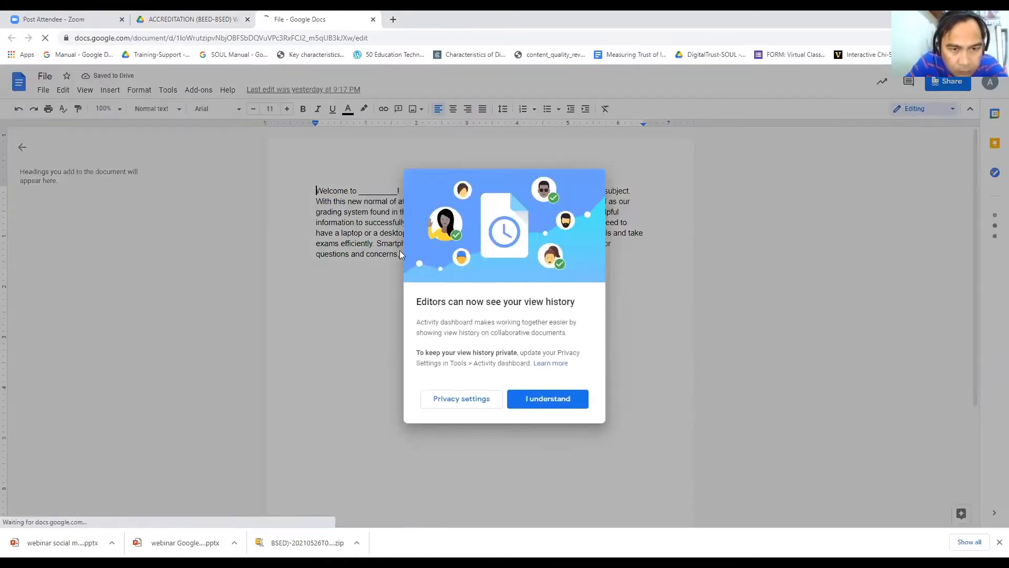
pyautogui.hotkey('ctrl', 'a')
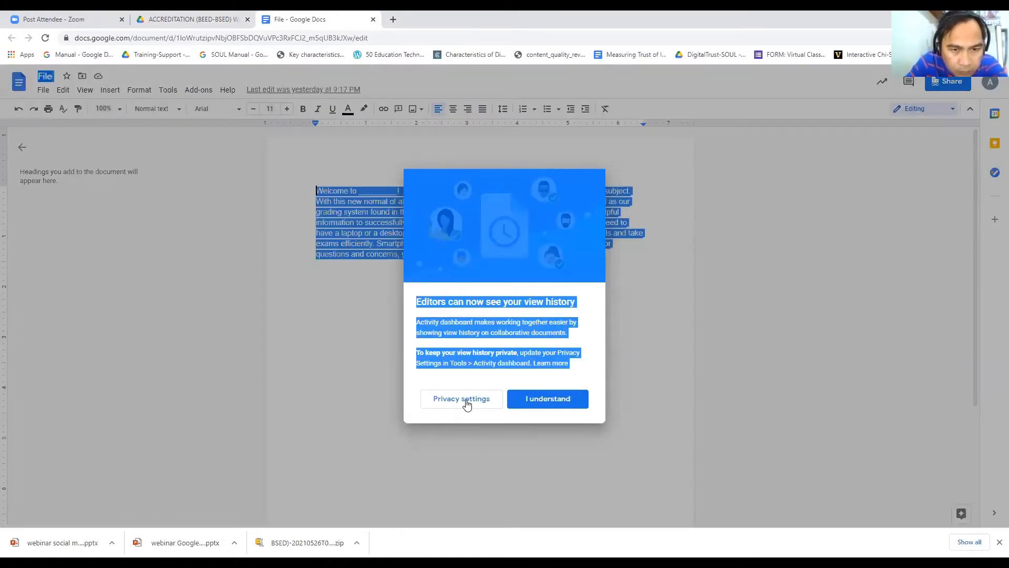
pyautogui.click(525, 401)
# Step: Clear the welcome text and type 01 and 02 on separate lines
pyautogui.hotkey('ctrl', 'a')
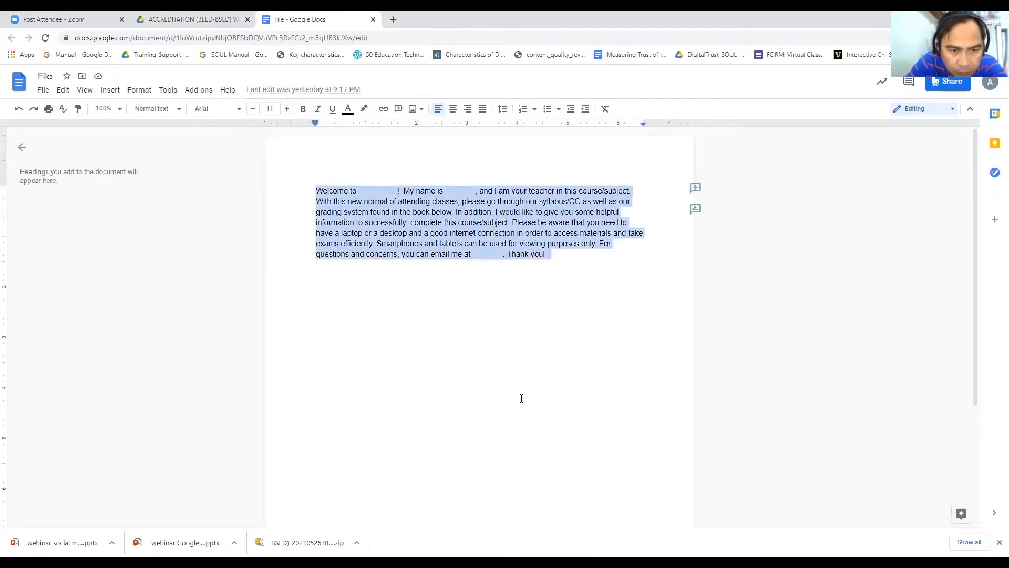
pyautogui.press('BackSpace')
pyautogui.write('01')
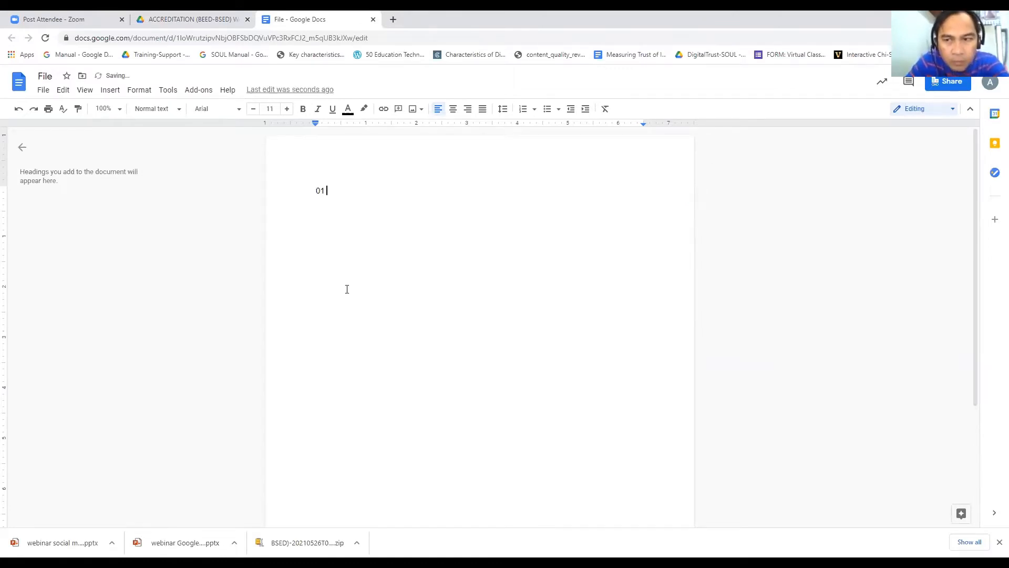
pyautogui.press('Return')
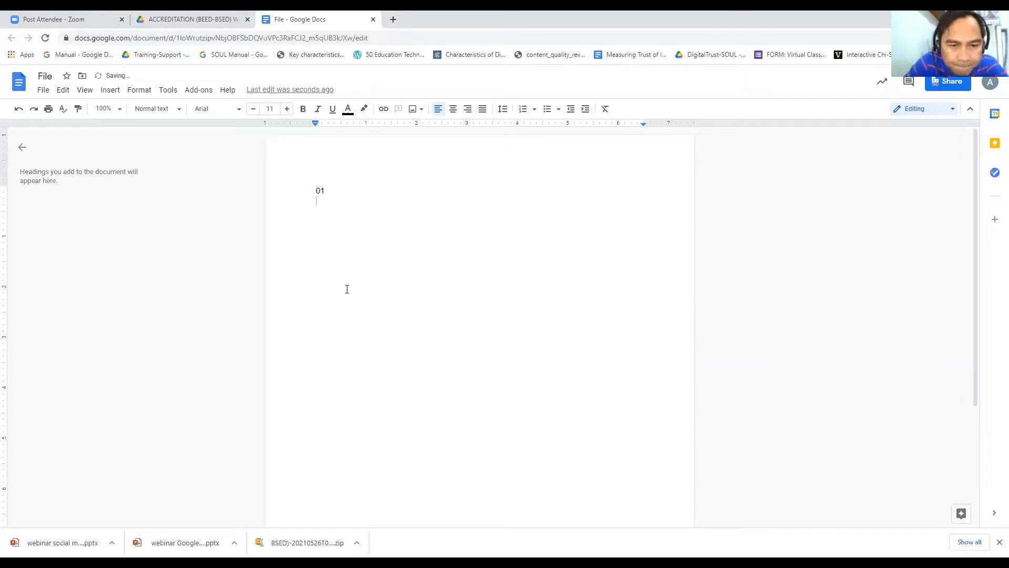
pyautogui.write('02')
pyautogui.press('Return')
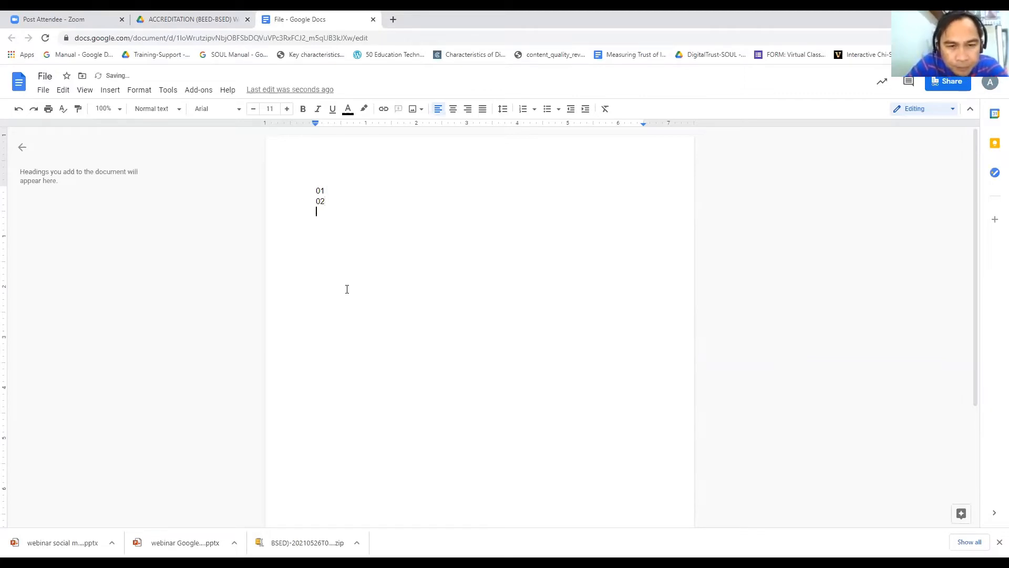
# Step: Add 03 and 04 on their own lines below 02
pyautogui.hotkey('ctrl', 'Home')
pyautogui.click(340, 205)
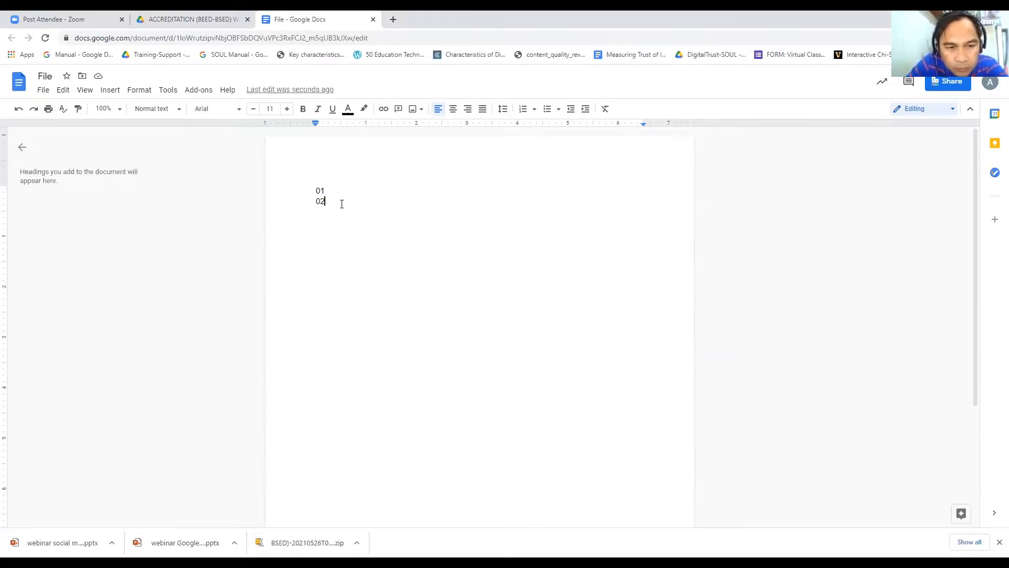
pyautogui.press('Return')
pyautogui.write('03')
pyautogui.press('Return')
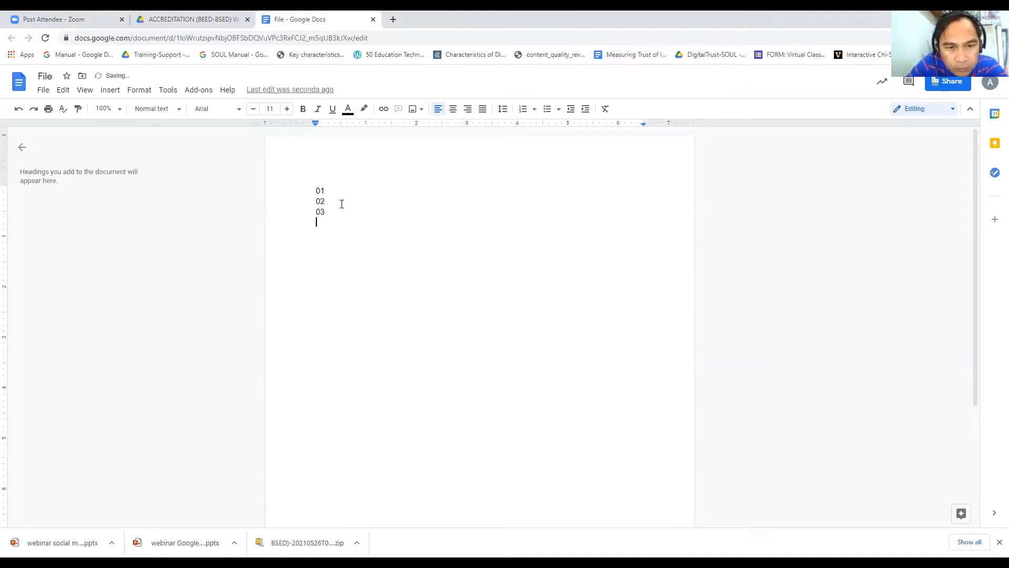
pyautogui.write('04')
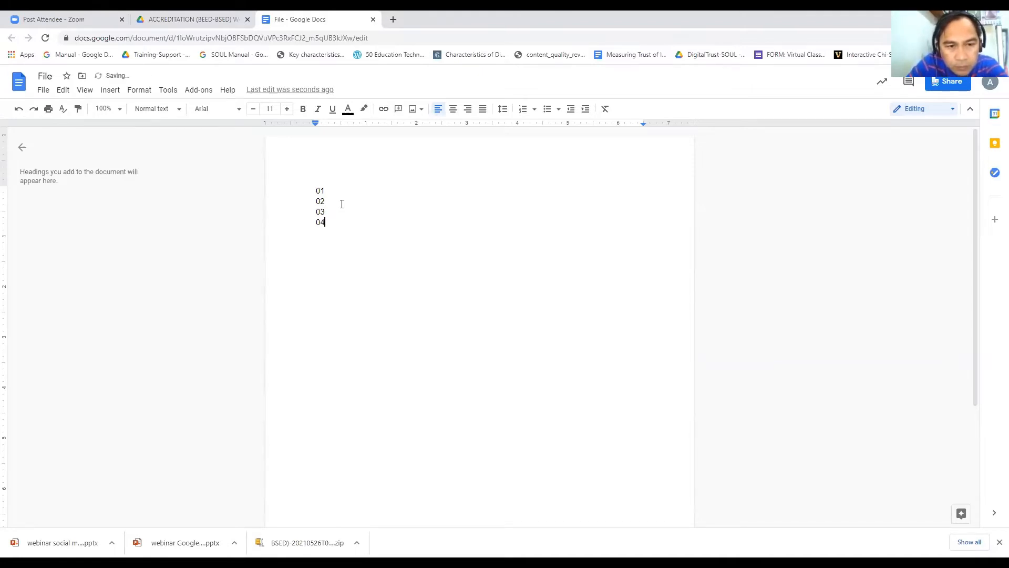
pyautogui.press('Return')
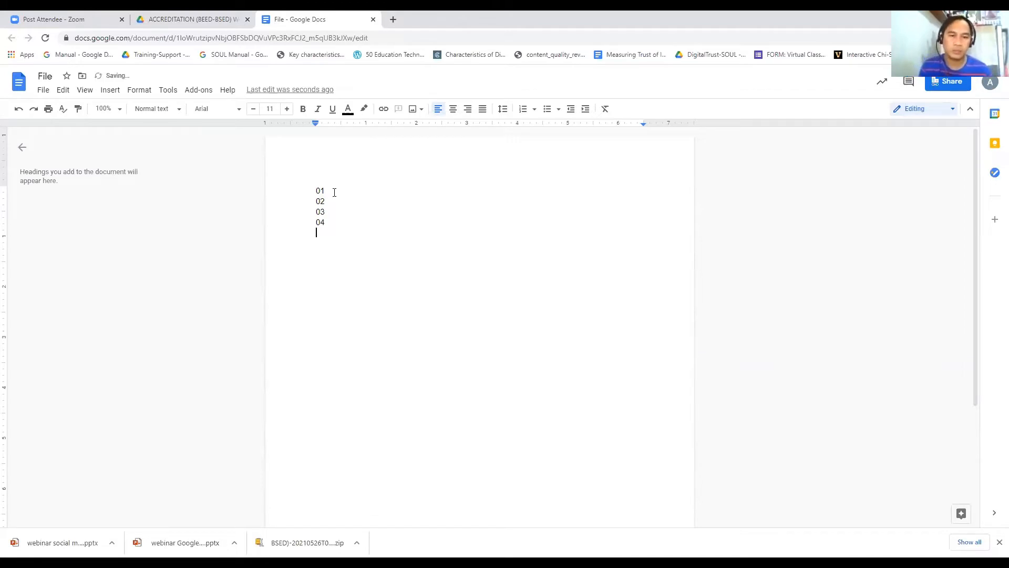
# Step: Add 05 and 06 below 04, removing a stray character on line six
pyautogui.click(334, 193)
pyautogui.click(326, 224)
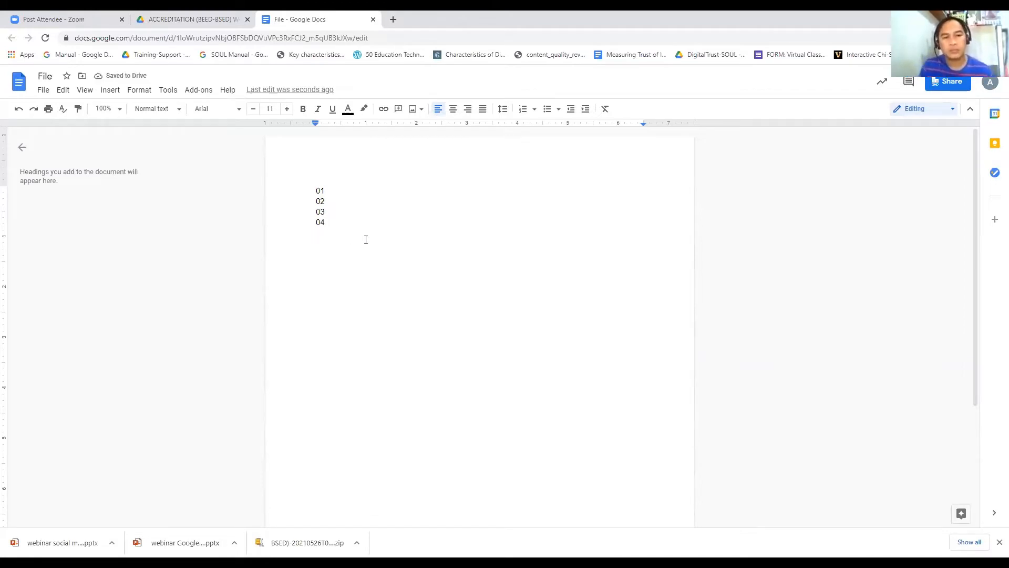
pyautogui.press('Return')
pyautogui.write('05')
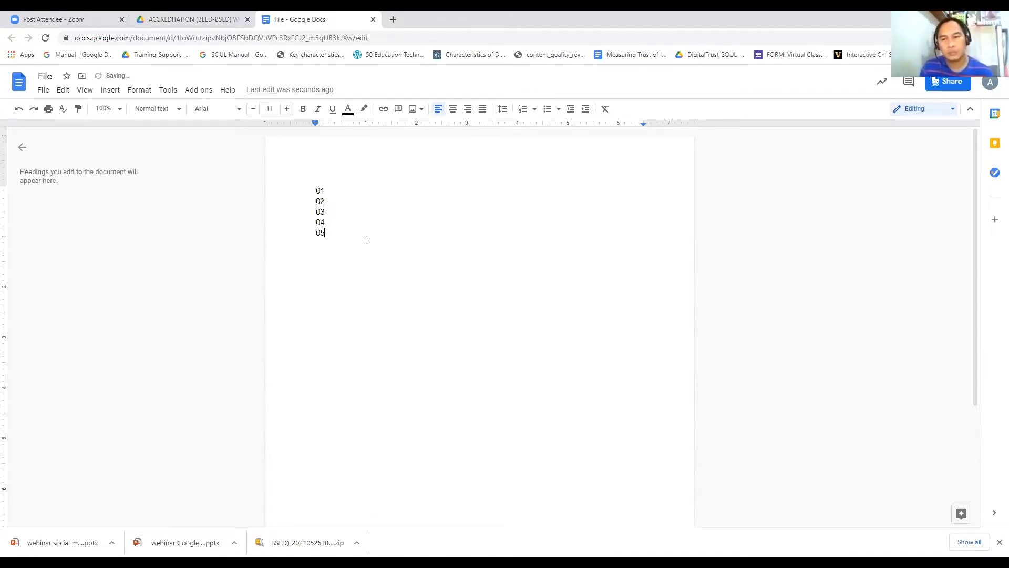
pyautogui.press('Return')
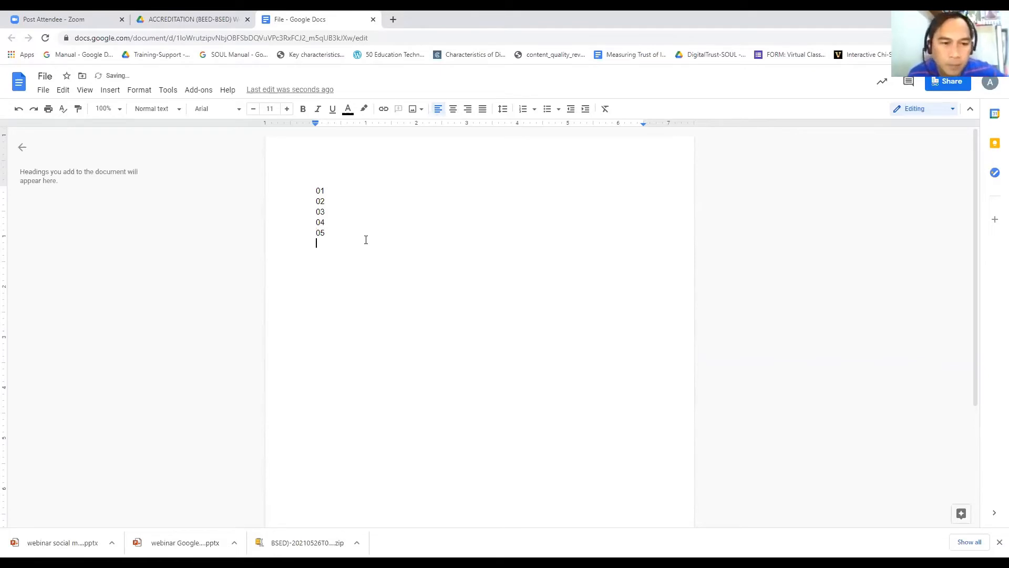
pyautogui.write('0')
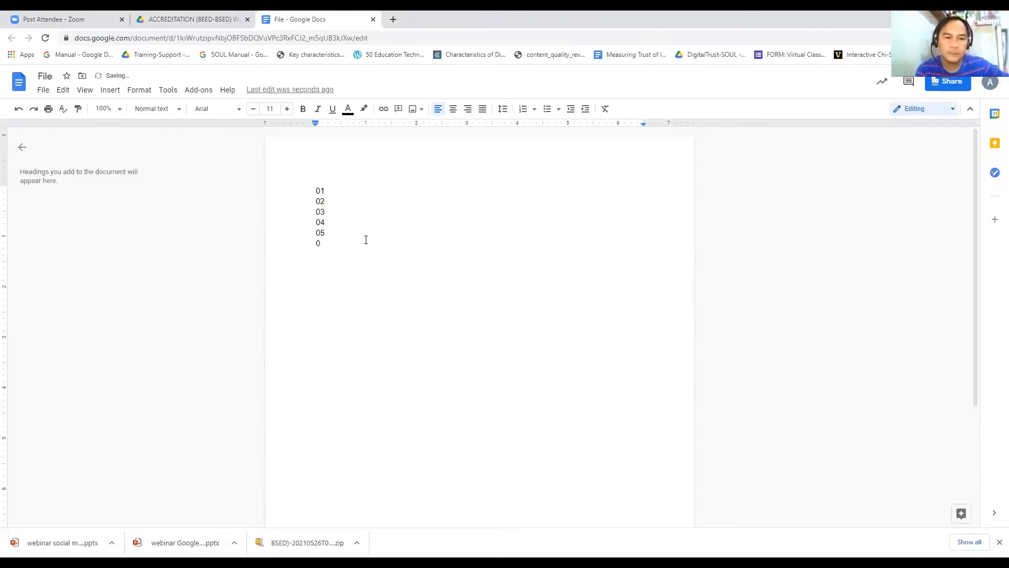
pyautogui.write('6')
pyautogui.press('BackSpace')
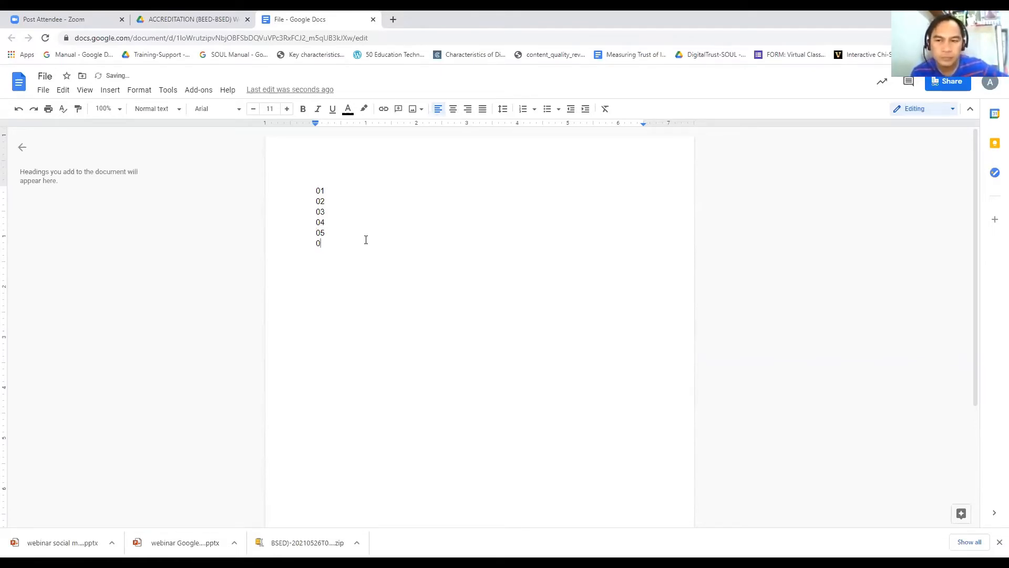
pyautogui.write('6')
pyautogui.press('Return')
# Step: Finish the list with 07 and 08 on their own lines
pyautogui.write('07')
pyautogui.press('Return')
pyautogui.write('08')
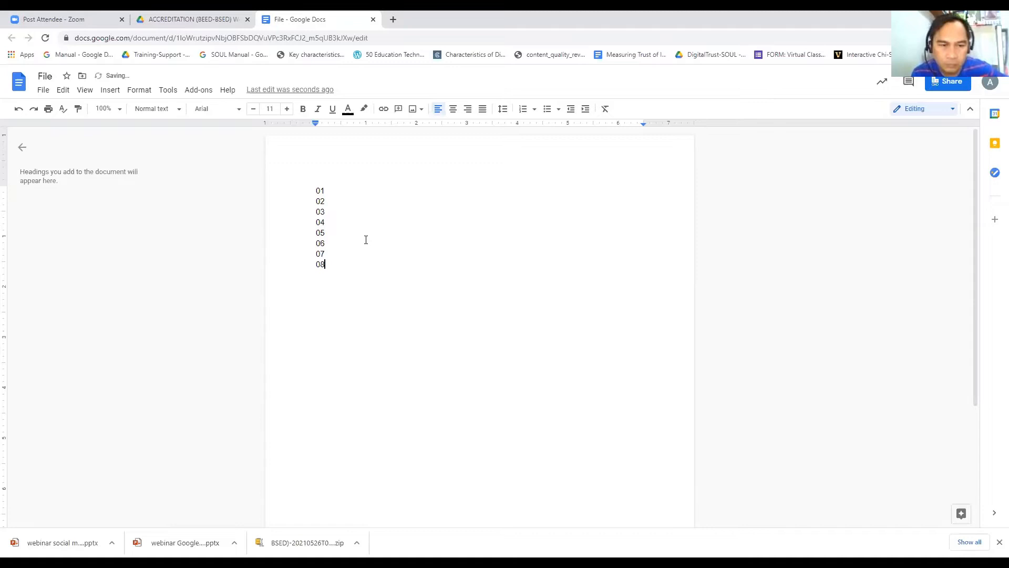
pyautogui.click(407, 246)
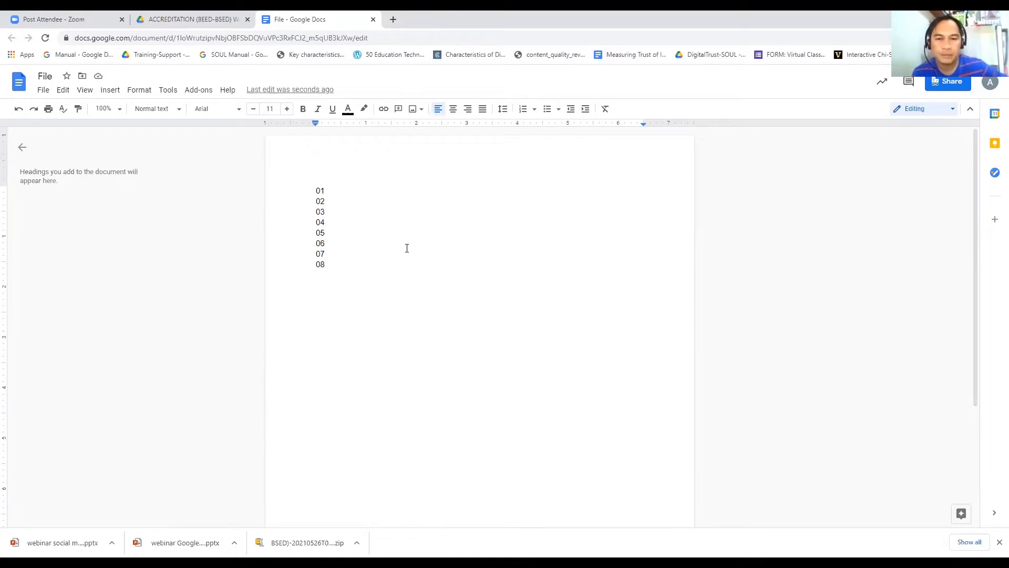
# Step: In Drive, go through 01 Community Involvement and 01 Self-Survey to open File for hyperlink
pyautogui.click(186, 24)
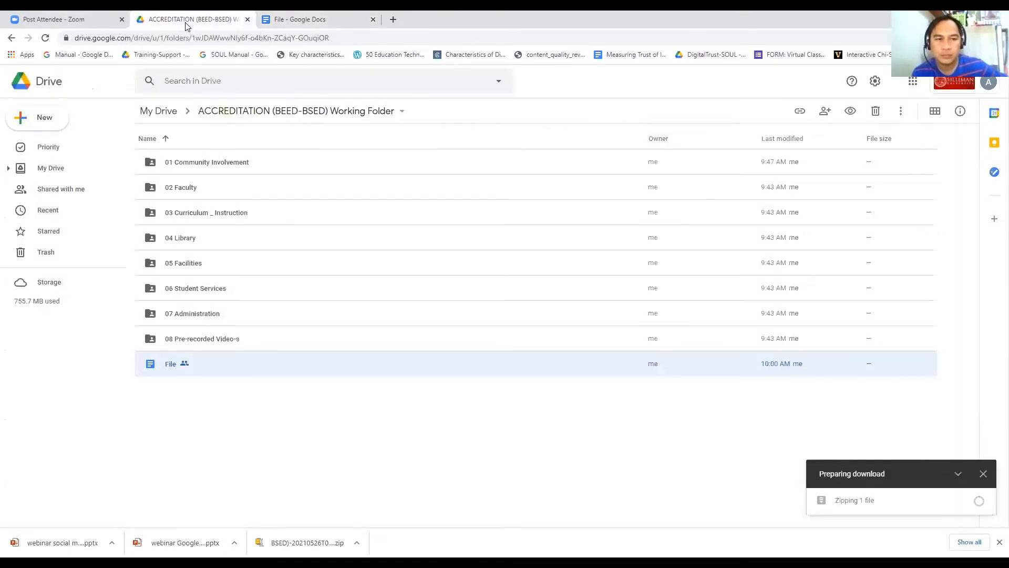
pyautogui.click(235, 173)
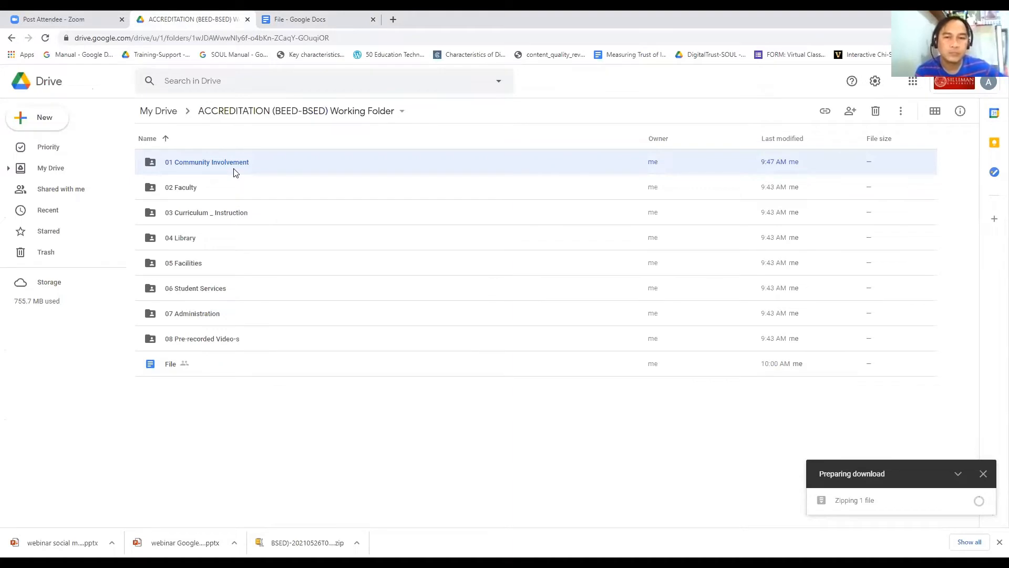
pyautogui.doubleClick(235, 173)
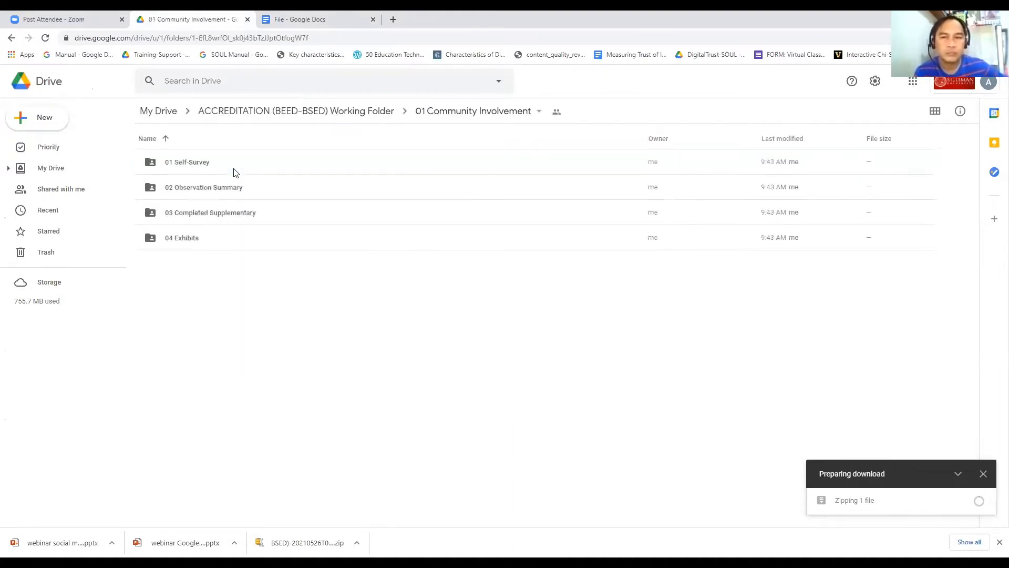
pyautogui.doubleClick(209, 166)
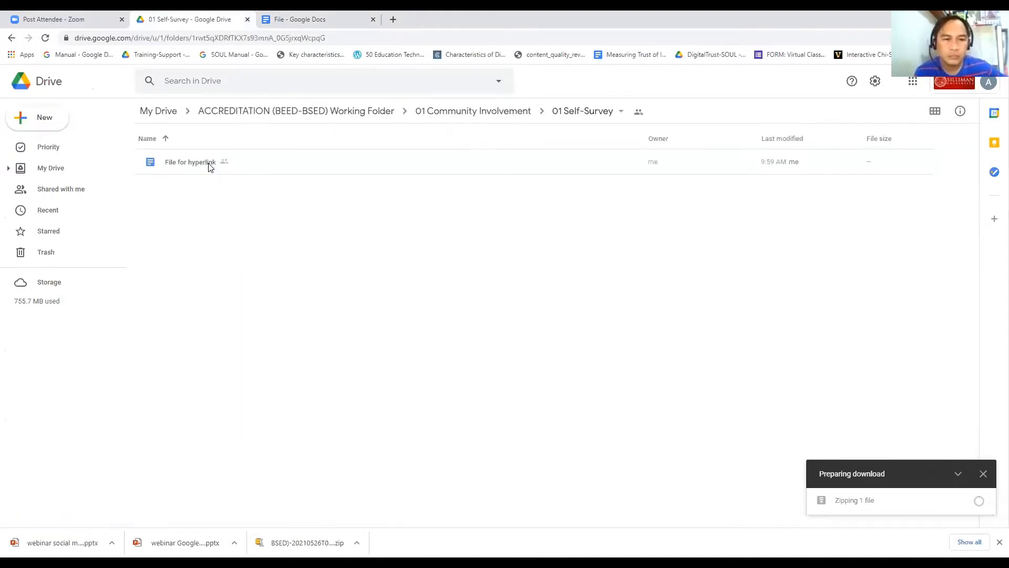
pyautogui.click(208, 165)
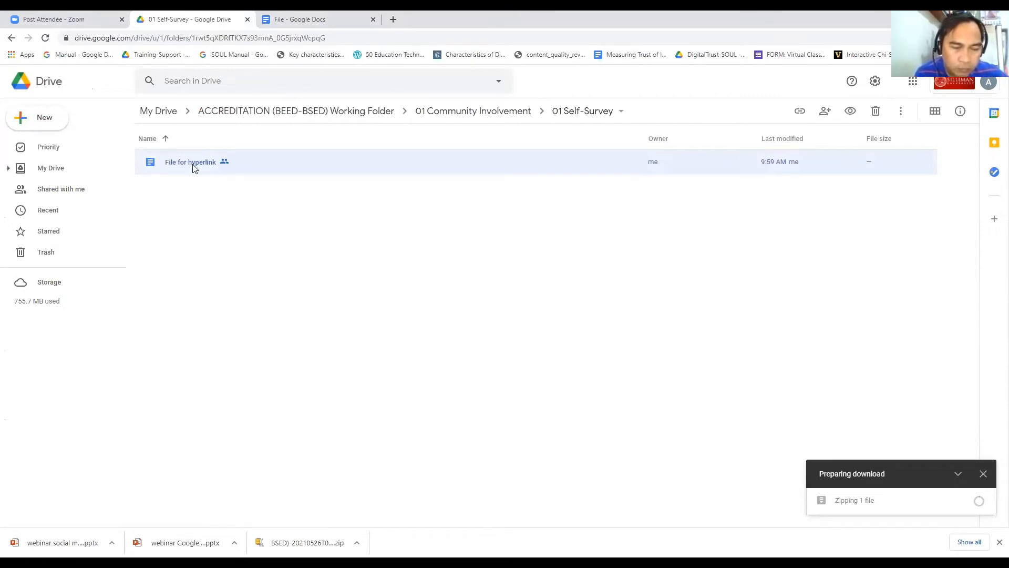
pyautogui.doubleClick(193, 166)
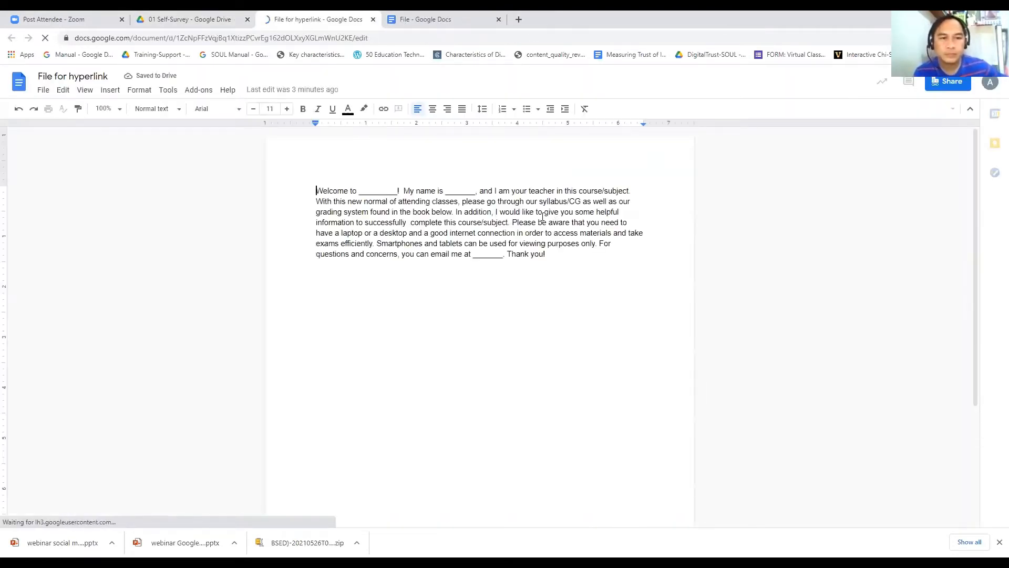
# Step: Preview printing File for hyperlink, cancel without printing, and close its tab
pyautogui.click(44, 91)
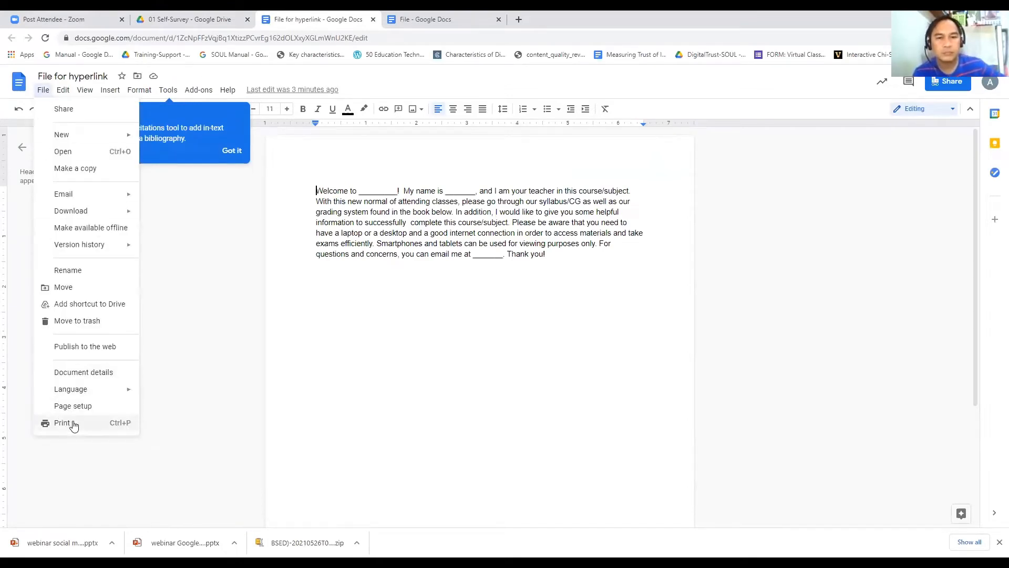
pyautogui.click(73, 425)
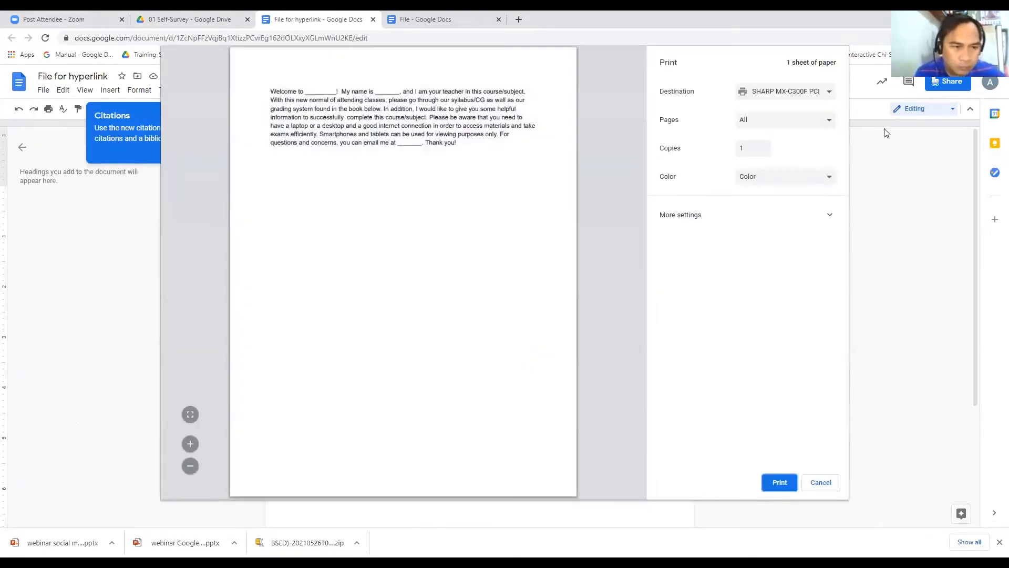
pyautogui.click(830, 93)
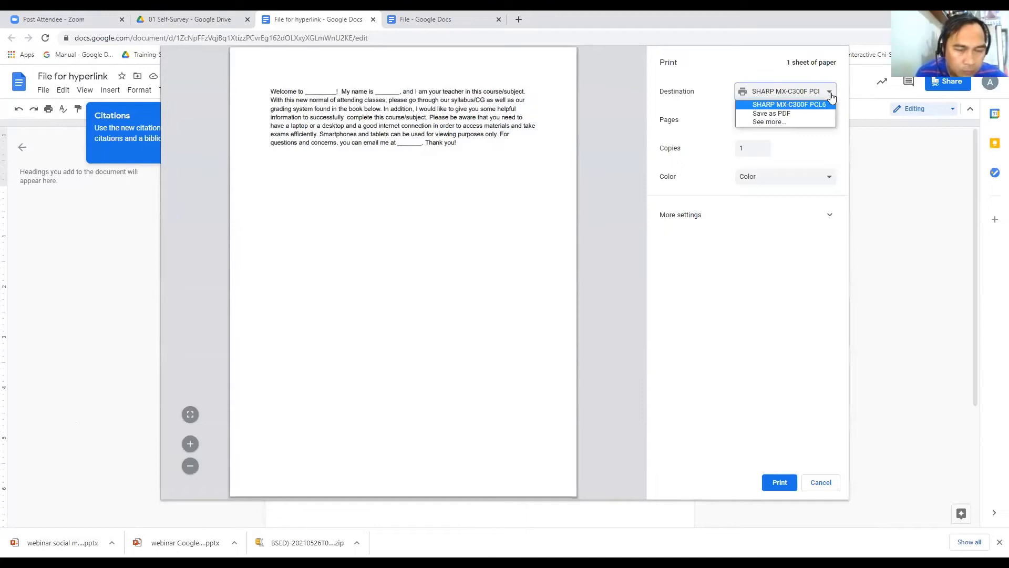
pyautogui.click(791, 122)
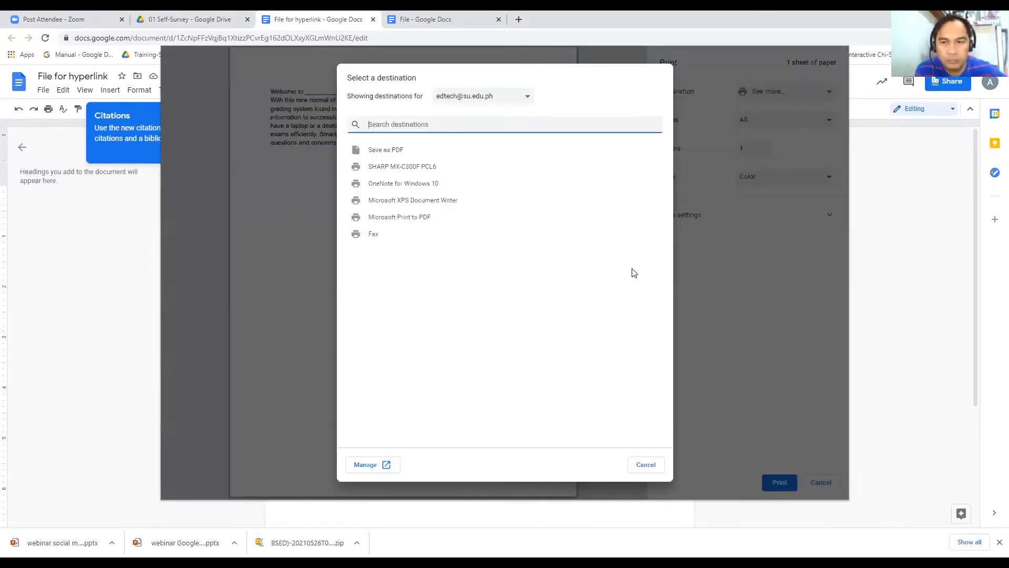
pyautogui.press('Escape')
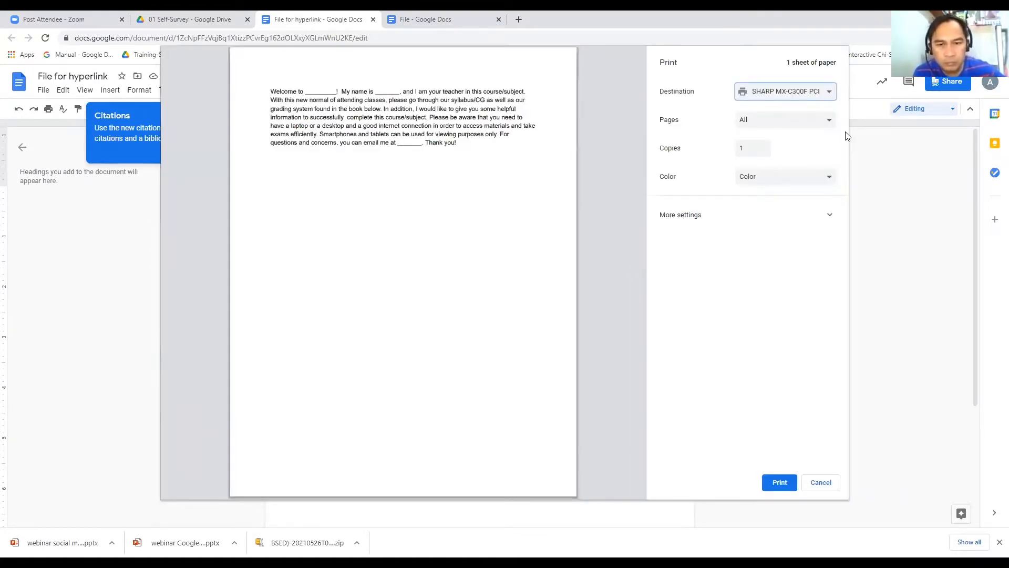
pyautogui.press('Escape')
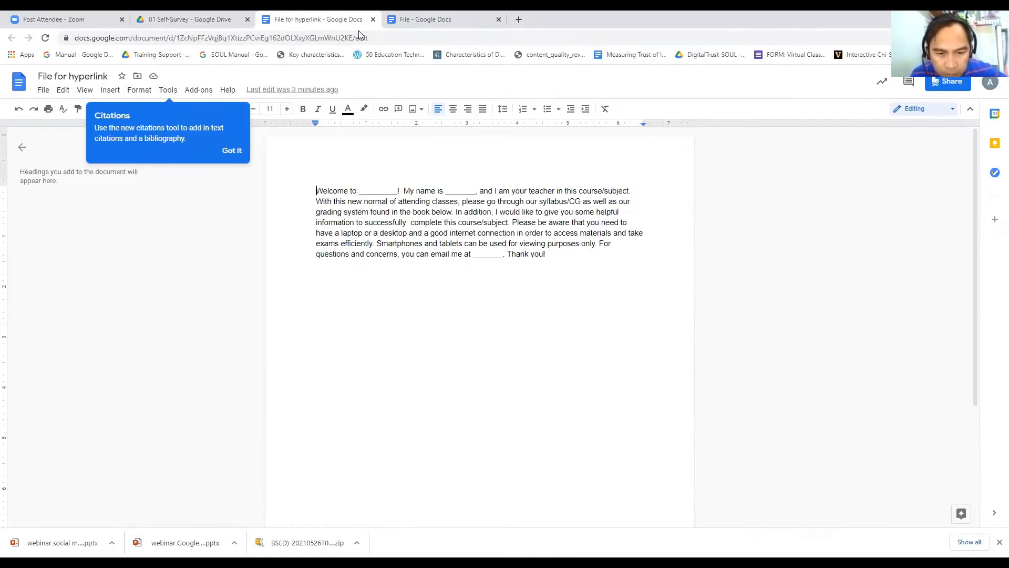
pyautogui.click(372, 19)
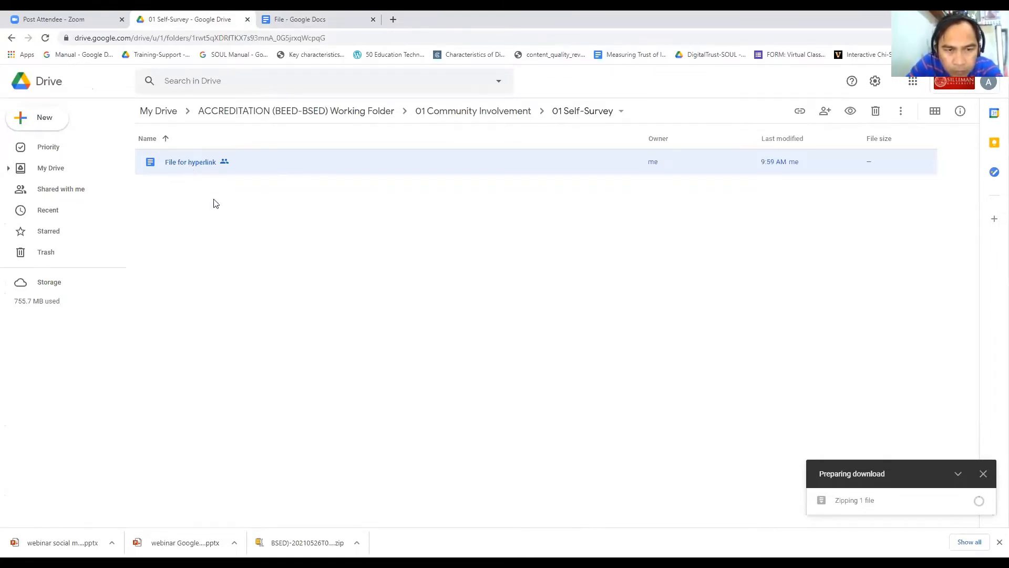
# Step: Select 01 in the File doc, then copy File for hyperlink's sharing link in Drive
pyautogui.click(306, 20)
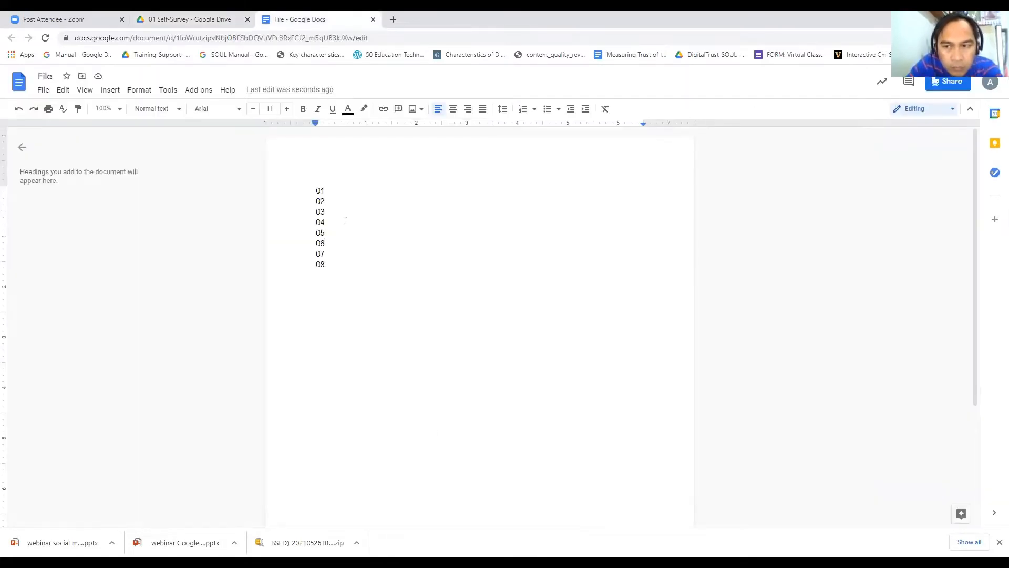
pyautogui.click(306, 191)
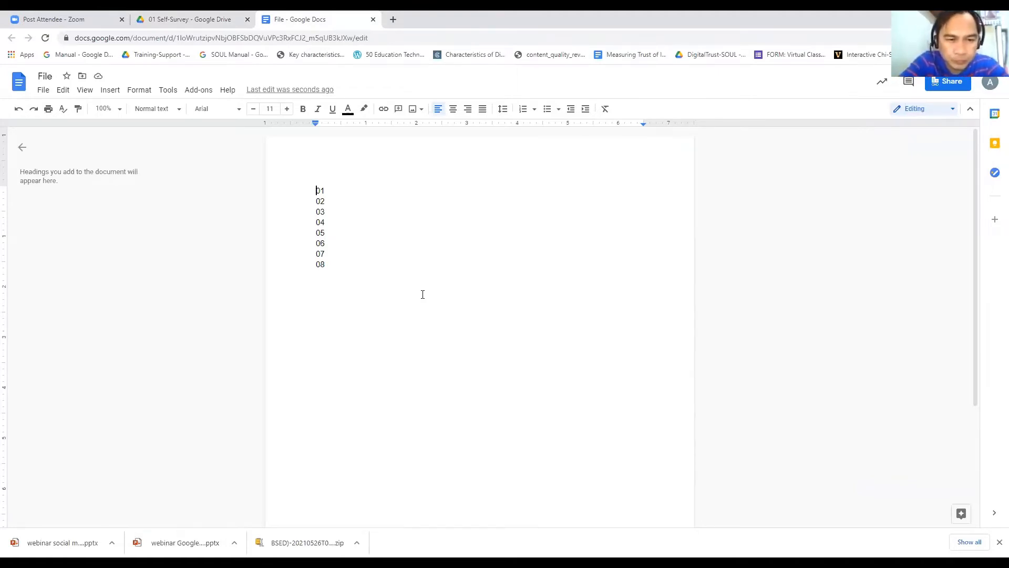
pyautogui.hotkey('shift', 'Right')
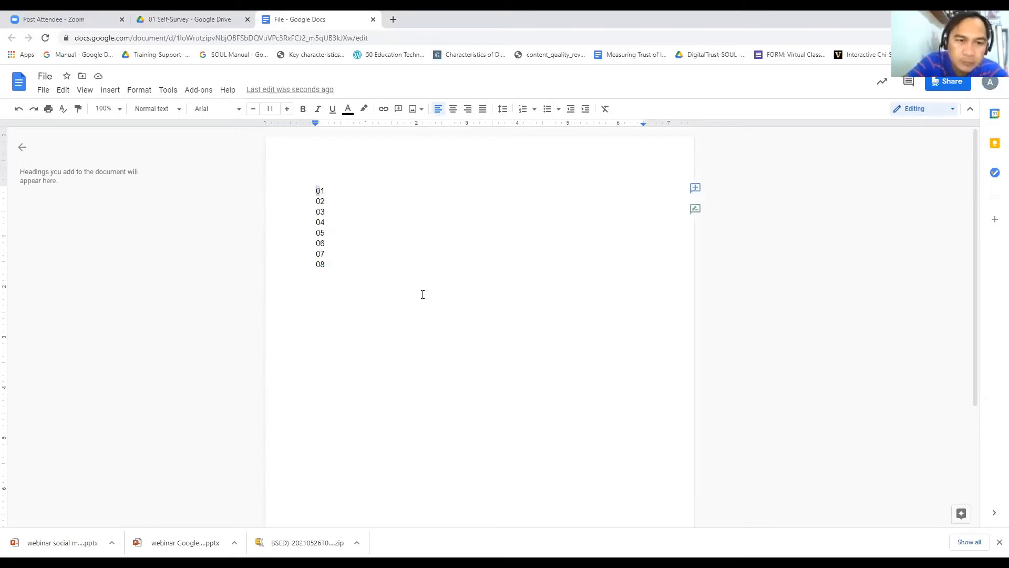
pyautogui.hotkey('shift', 'Right')
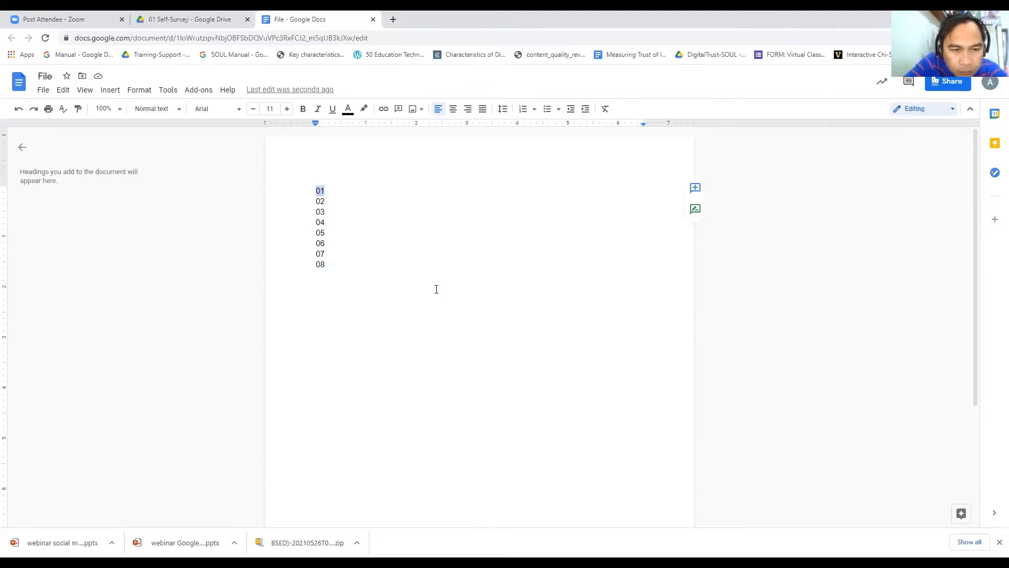
pyautogui.click(180, 19)
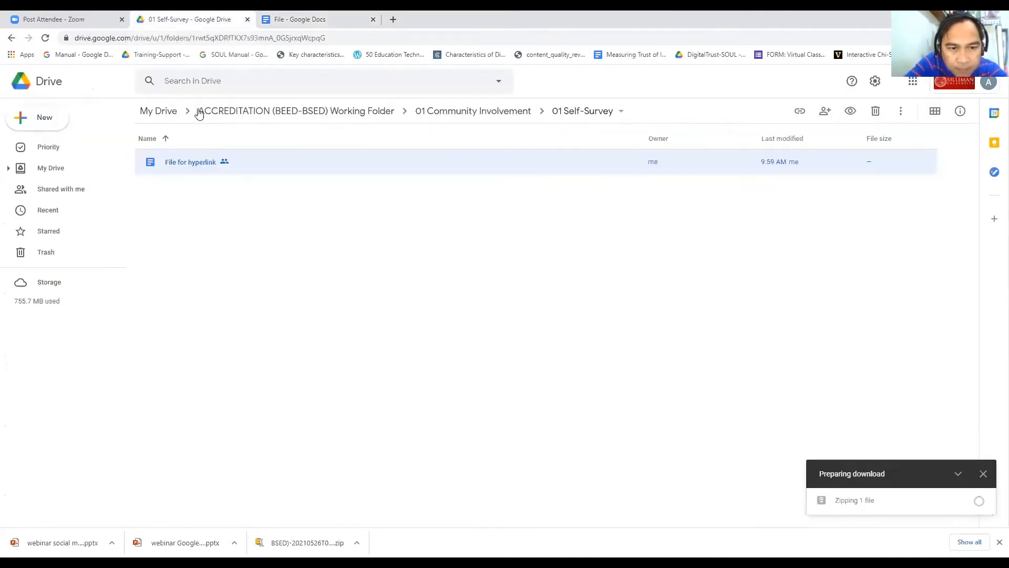
pyautogui.rightClick(224, 168)
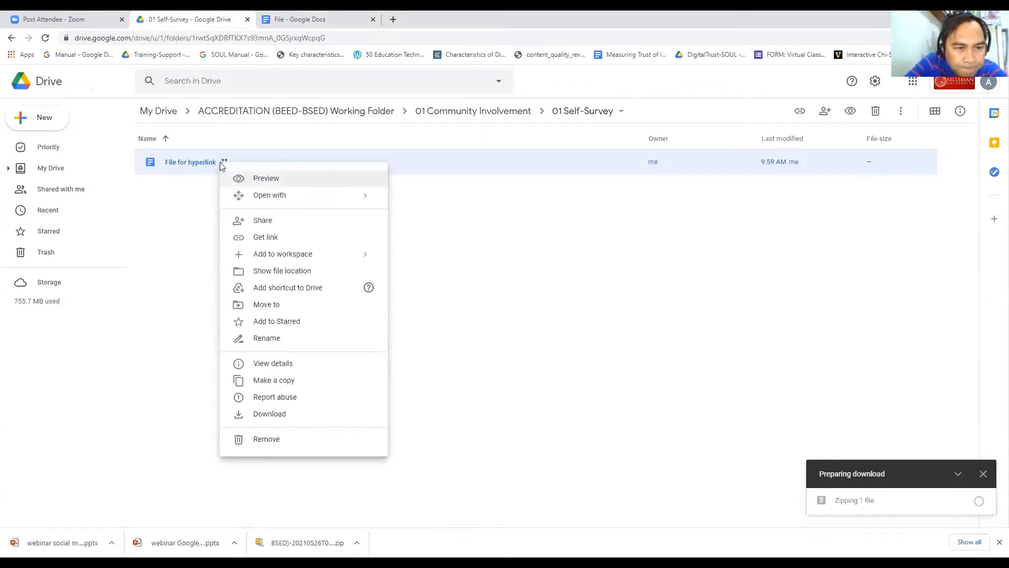
pyautogui.click(259, 237)
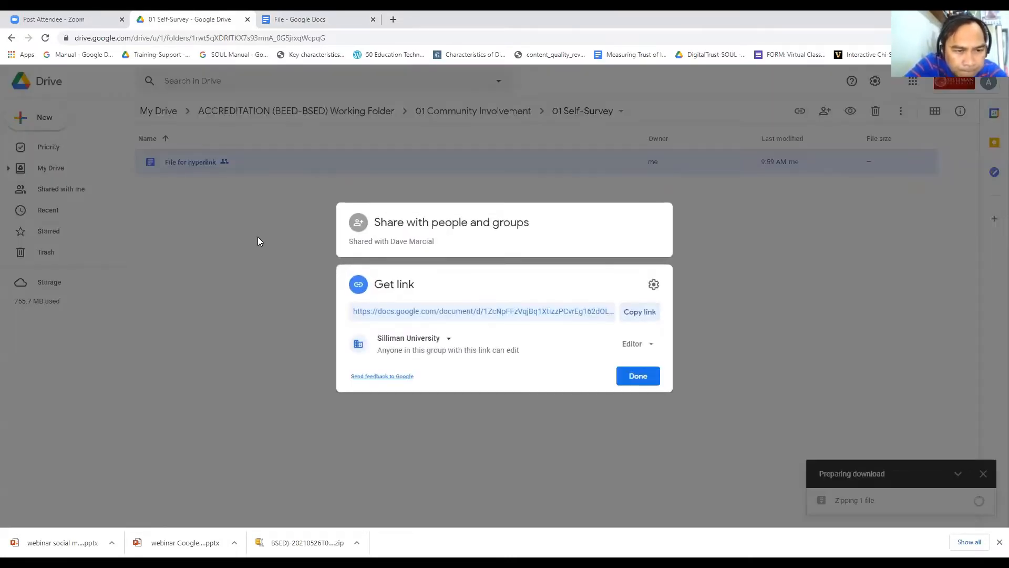
pyautogui.click(634, 315)
# Step: Paste the sharing link on a new line under 01, then delete it
pyautogui.click(299, 35)
pyautogui.click(378, 189)
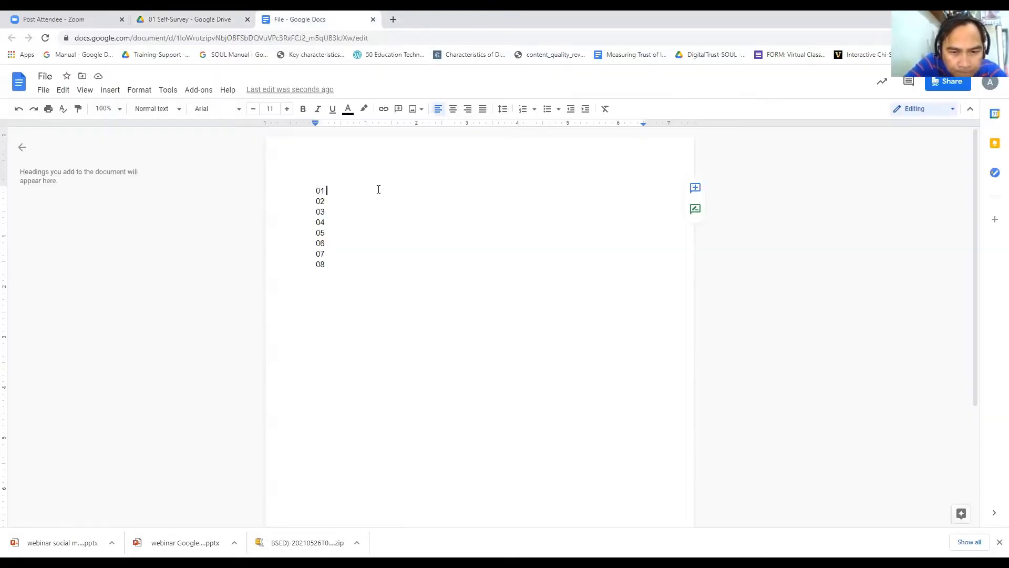
pyautogui.press('Return')
pyautogui.hotkey('ctrl', 'v')
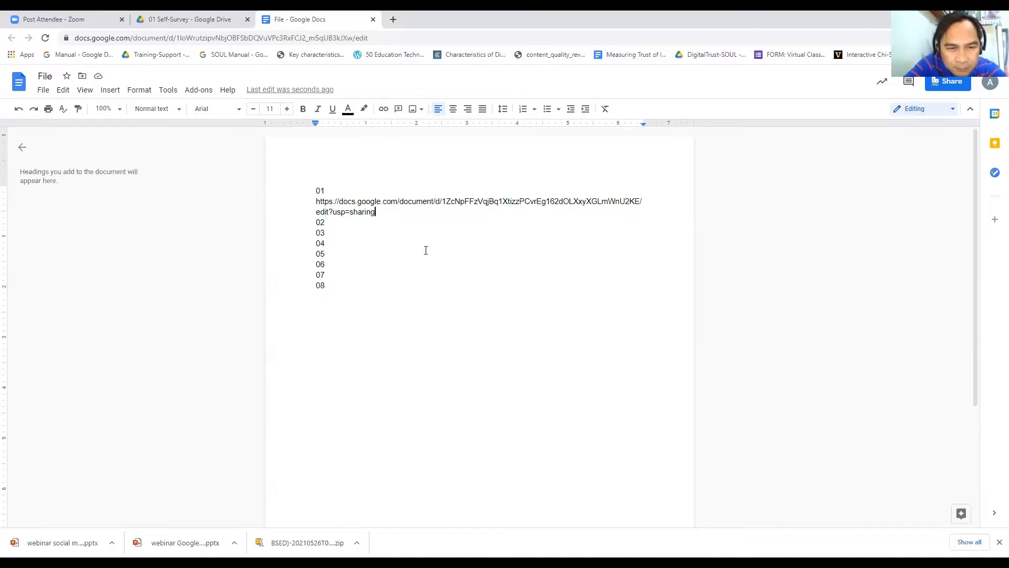
pyautogui.hotkey('shift', 'Up')
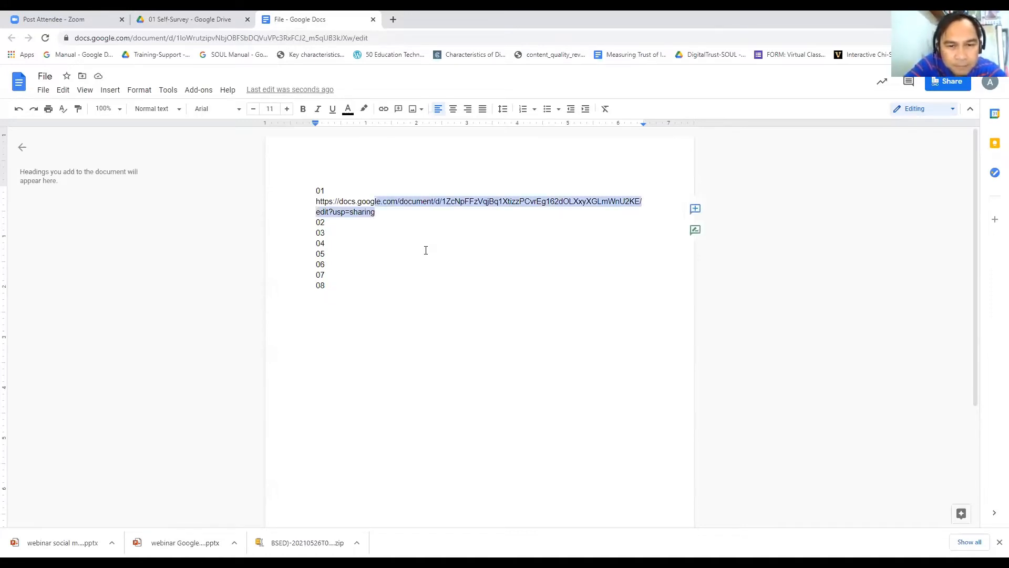
pyautogui.hotkey('shift', 'Left')
pyautogui.hotkey('shift', 'Left')
pyautogui.hotkey('shift', 'Left')
pyautogui.hotkey('shift', 'Left')
pyautogui.hotkey('shift', 'Left')
pyautogui.hotkey('shift', 'Left')
pyautogui.hotkey('shift', 'Left')
pyautogui.hotkey('shift', 'Left')
pyautogui.hotkey('shift', 'Left')
pyautogui.hotkey('shift', 'Left')
pyautogui.hotkey('shift', 'Left')
pyautogui.hotkey('shift', 'Left')
pyautogui.hotkey('shift', 'Left')
pyautogui.hotkey('shift', 'Left')
pyautogui.hotkey('shift', 'Left')
pyautogui.hotkey('shift', 'Left')
pyautogui.hotkey('shift', 'Left')
pyautogui.hotkey('shift', 'Left')
pyautogui.hotkey('shift', 'Left')
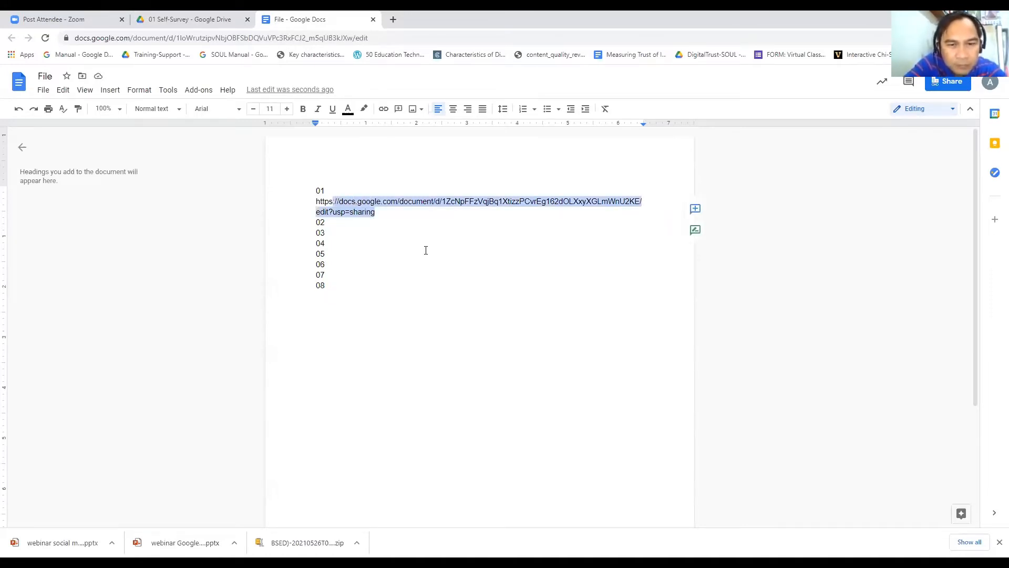
pyautogui.press('BackSpace')
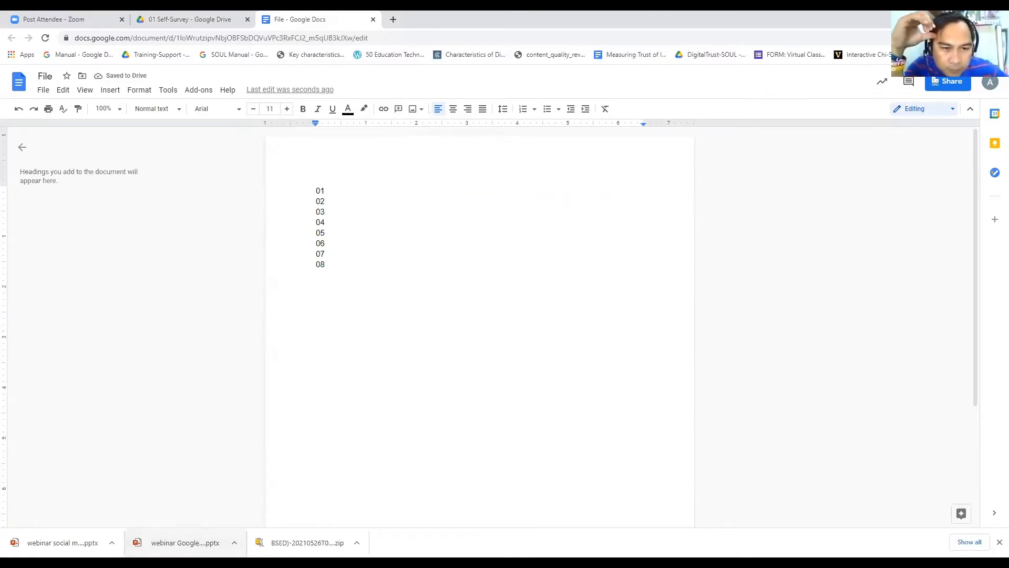
# Step: Change line 01 to read '01 First Folder' and select it
pyautogui.click(318, 191)
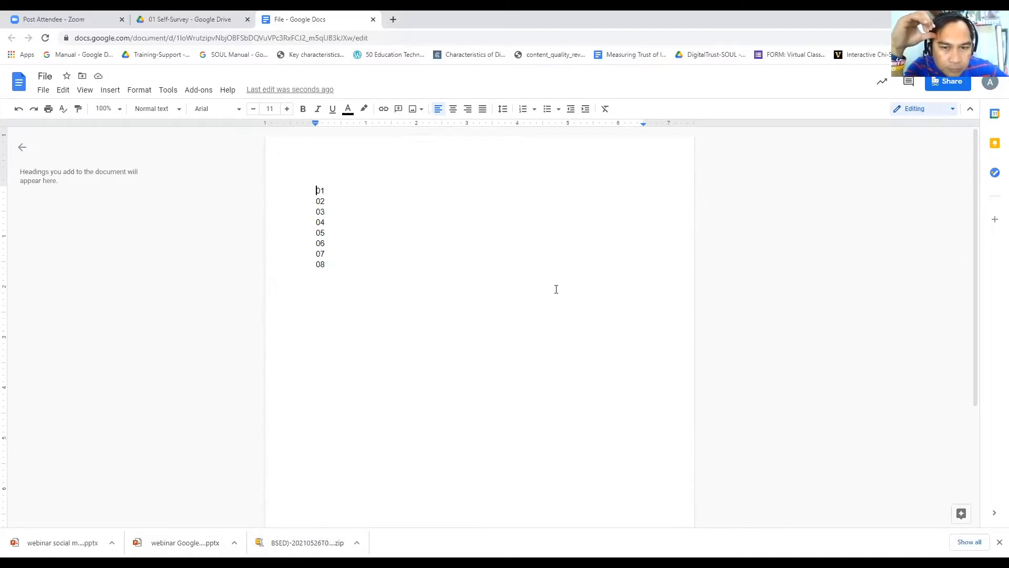
pyautogui.hotkey('shift', 'End')
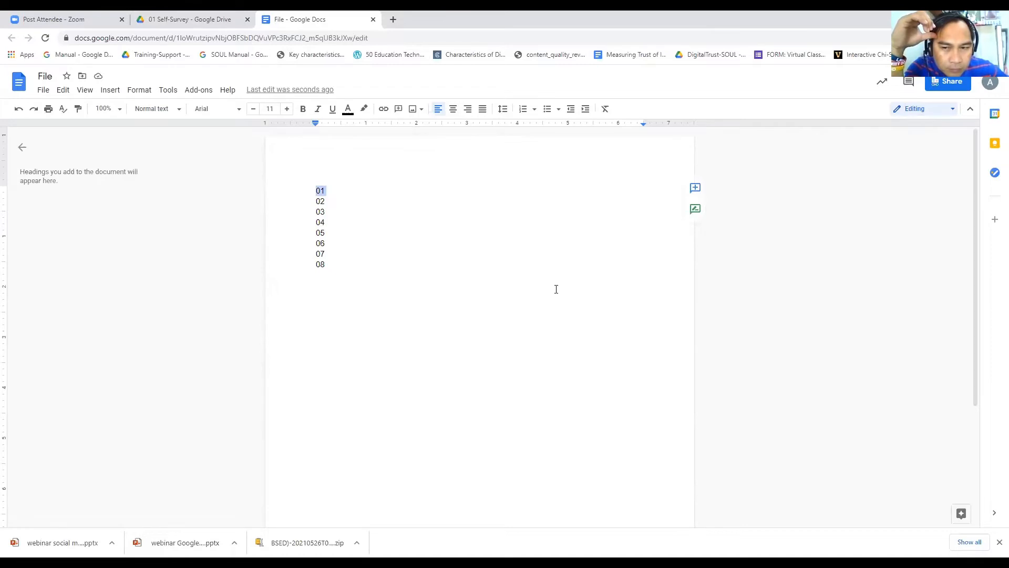
pyautogui.press('Right')
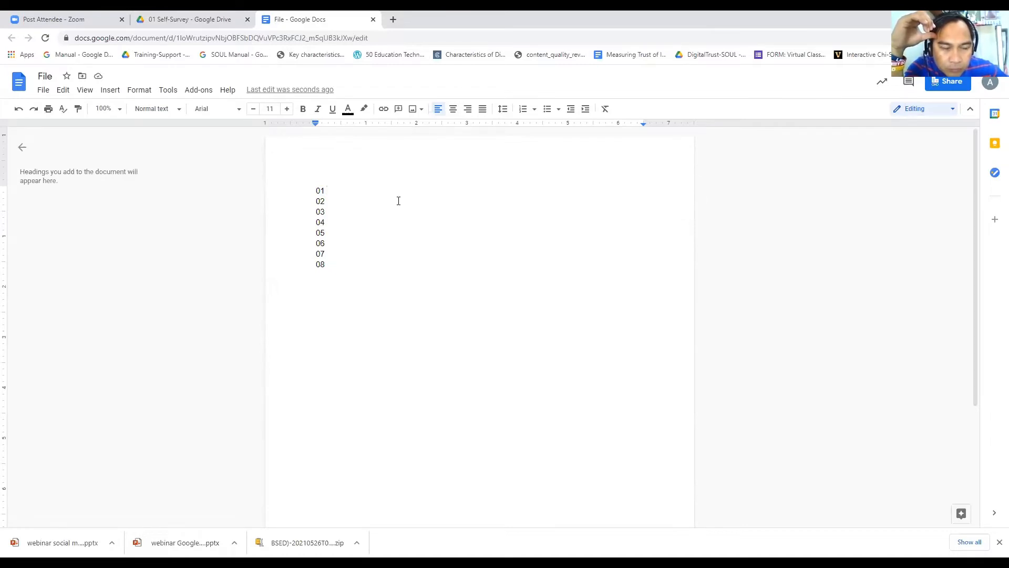
pyautogui.write('First')
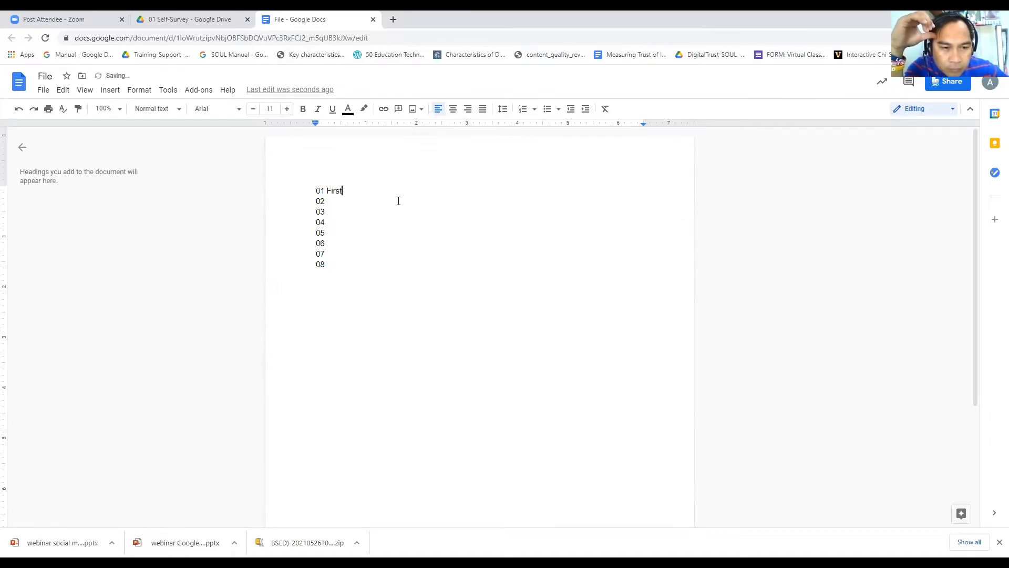
pyautogui.write(' Folder')
pyautogui.hotkey('ctrl', 'shift', 'Left')
pyautogui.hotkey('ctrl', 'shift', 'Left')
pyautogui.hotkey('ctrl', 'shift', 'Left')
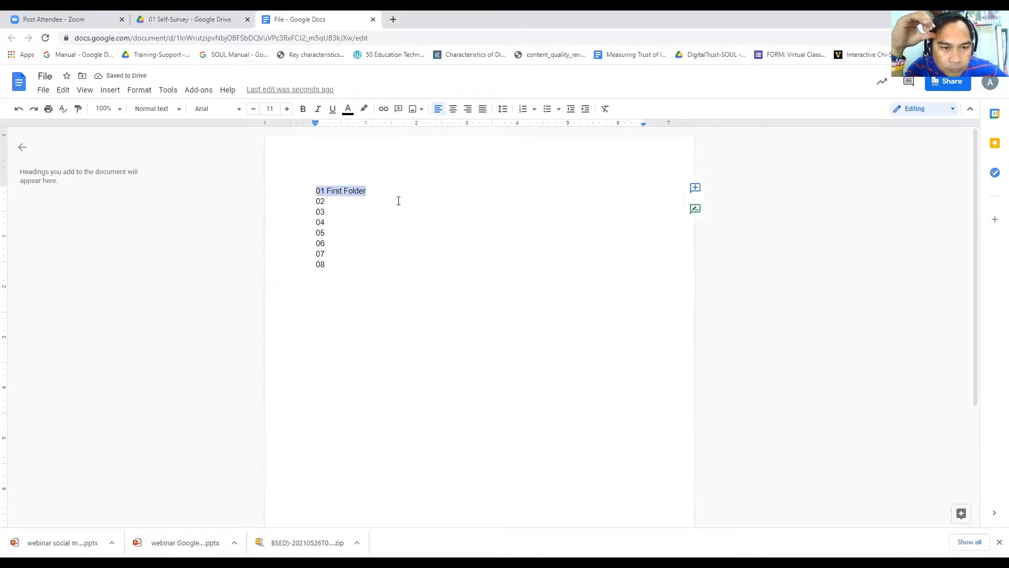
# Step: Link '01 First Folder' to File for hyperlink using its copied Drive sharing URL
pyautogui.rightClick(347, 192)
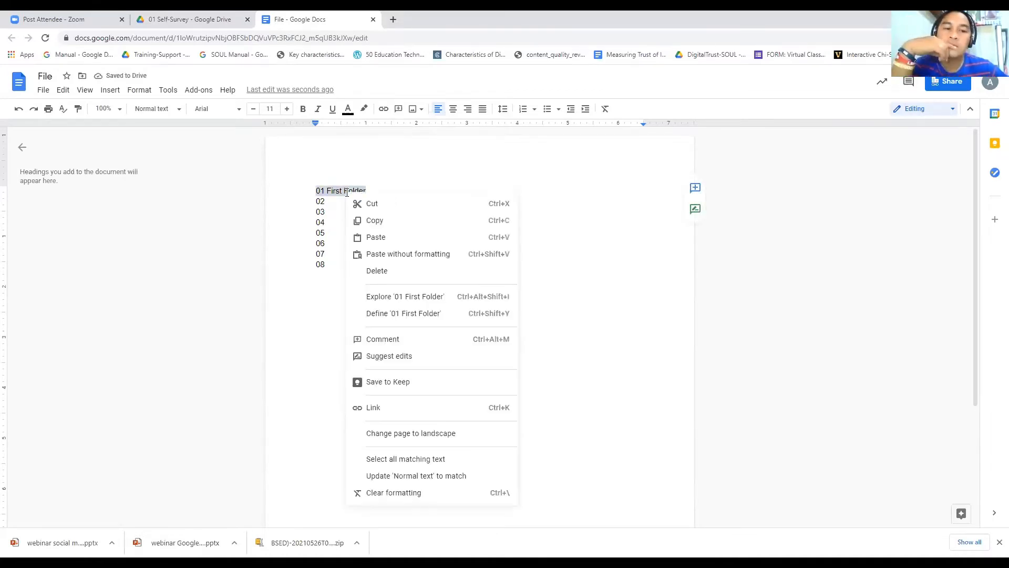
pyautogui.click(393, 410)
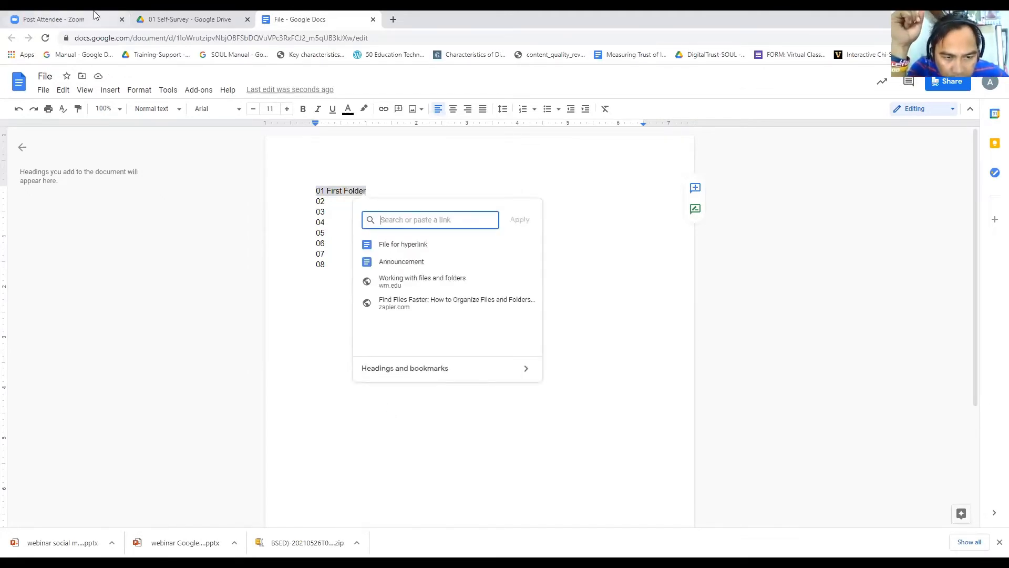
pyautogui.click(182, 21)
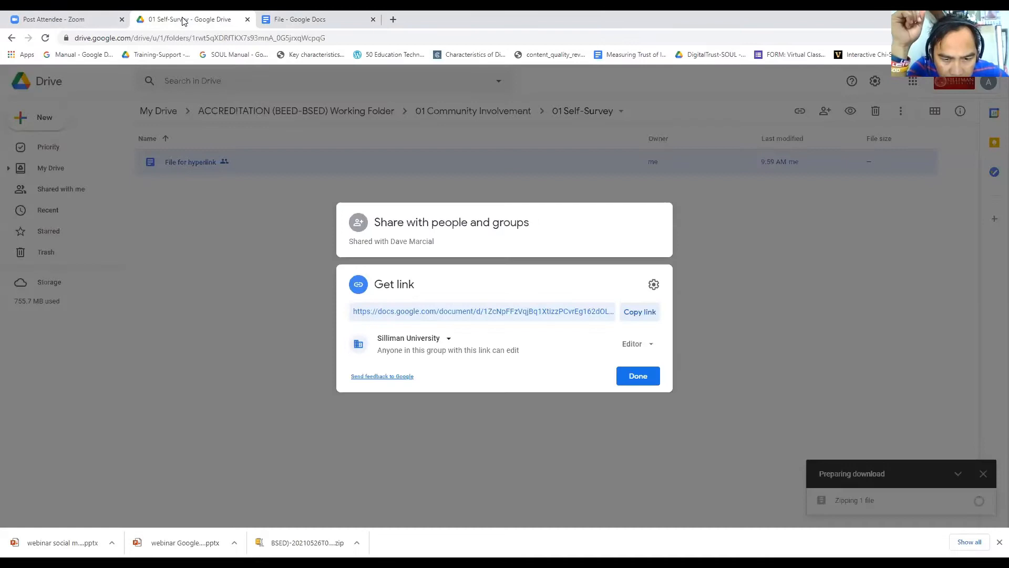
pyautogui.click(355, 318)
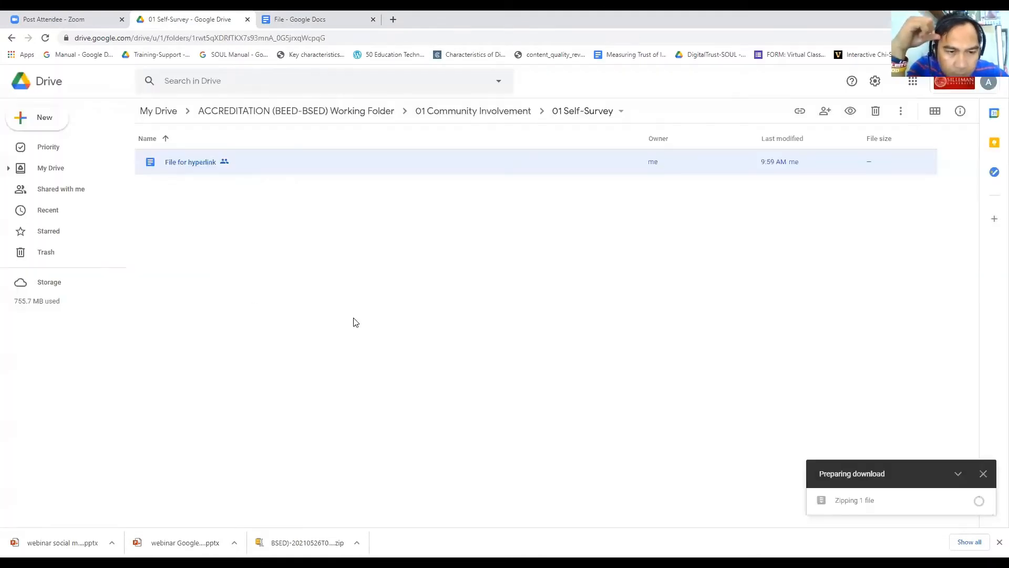
pyautogui.rightClick(238, 168)
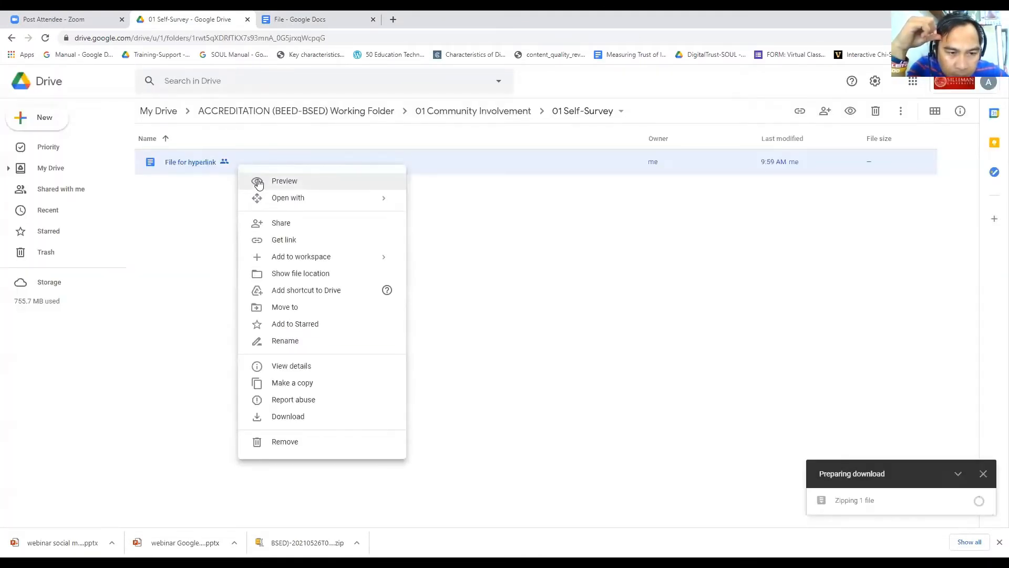
pyautogui.click(274, 242)
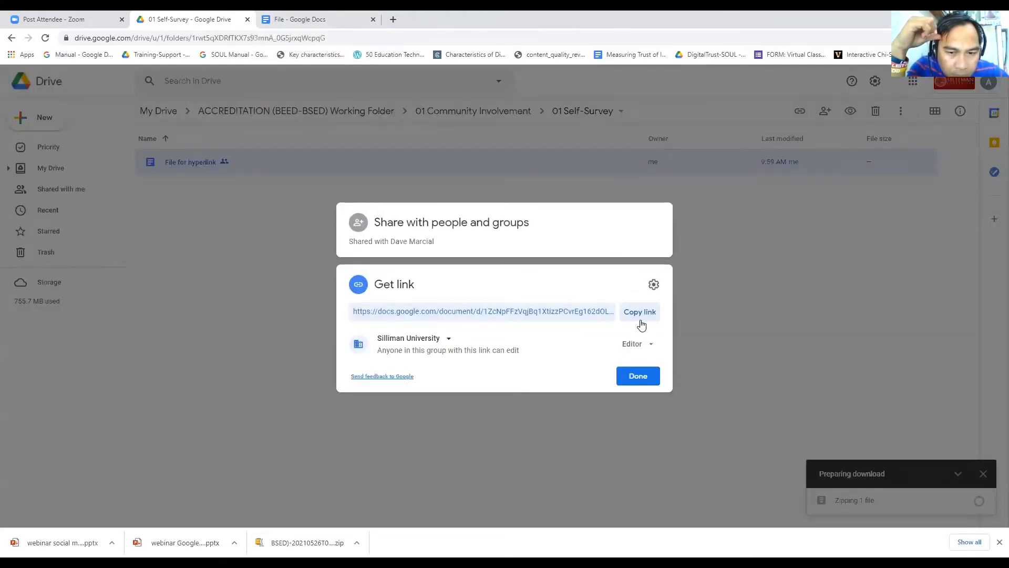
pyautogui.click(640, 313)
pyautogui.click(638, 377)
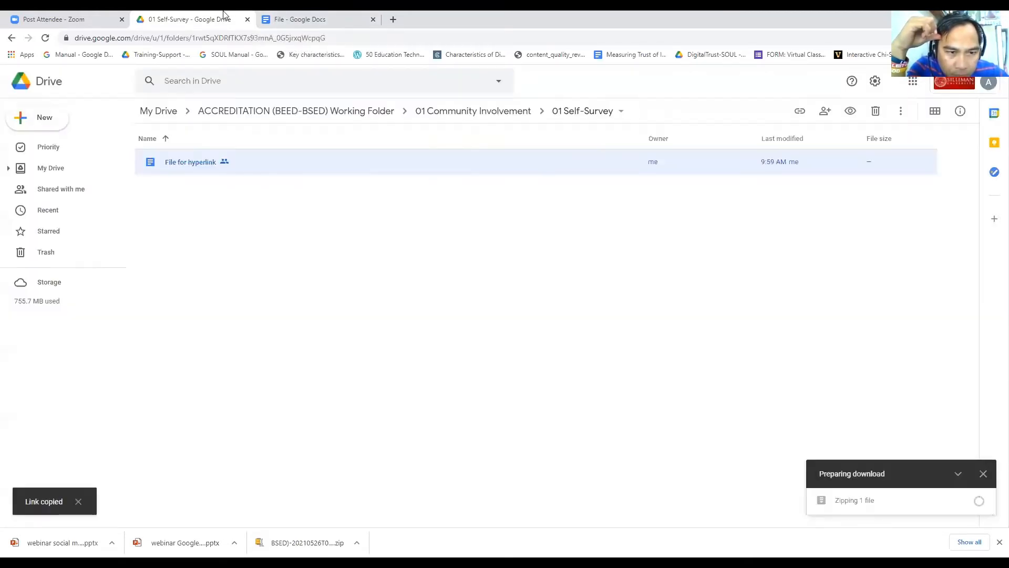
pyautogui.hotkey('ctrl', 'Tab')
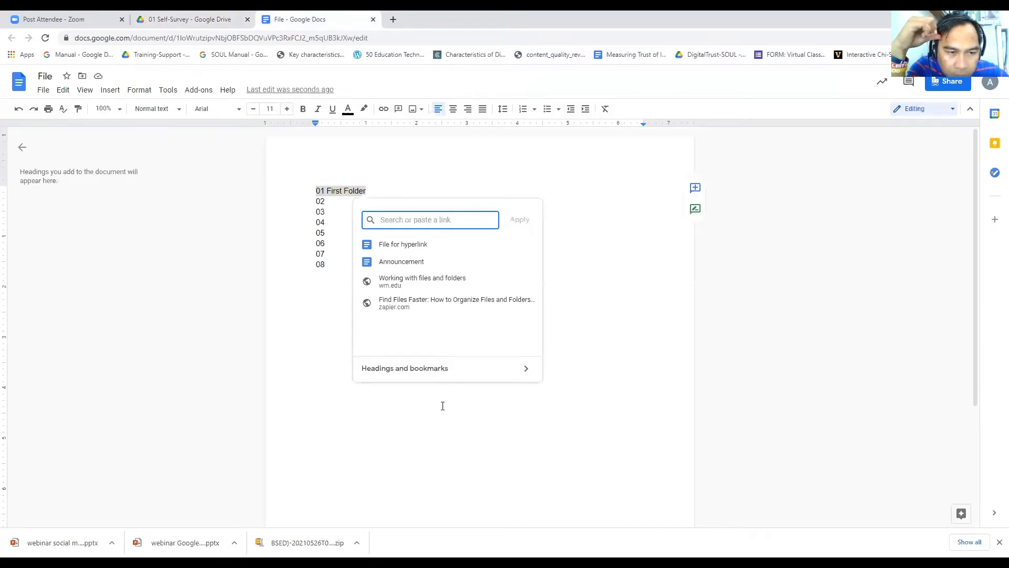
pyautogui.hotkey('ctrl', 'v')
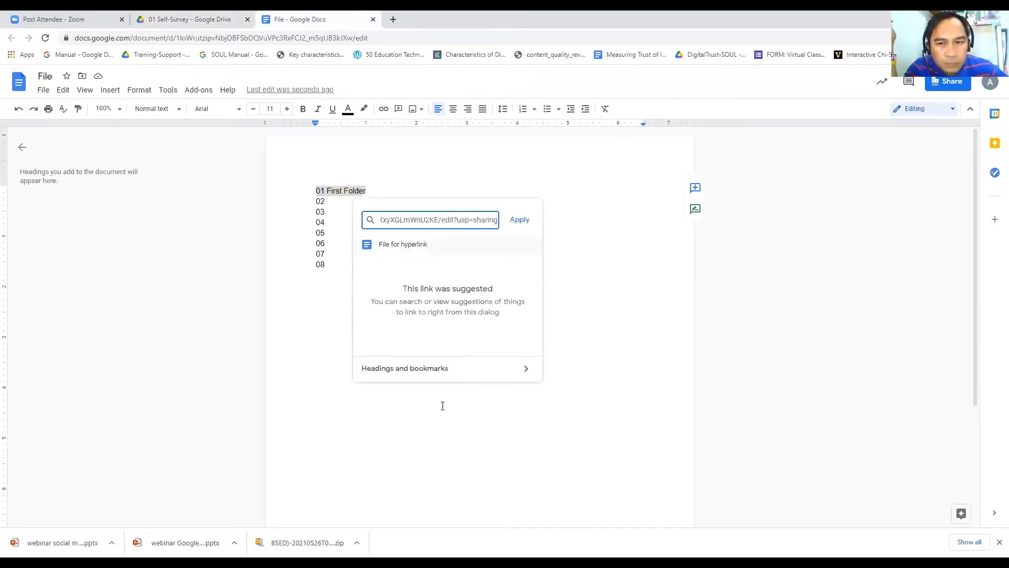
pyautogui.click(520, 219)
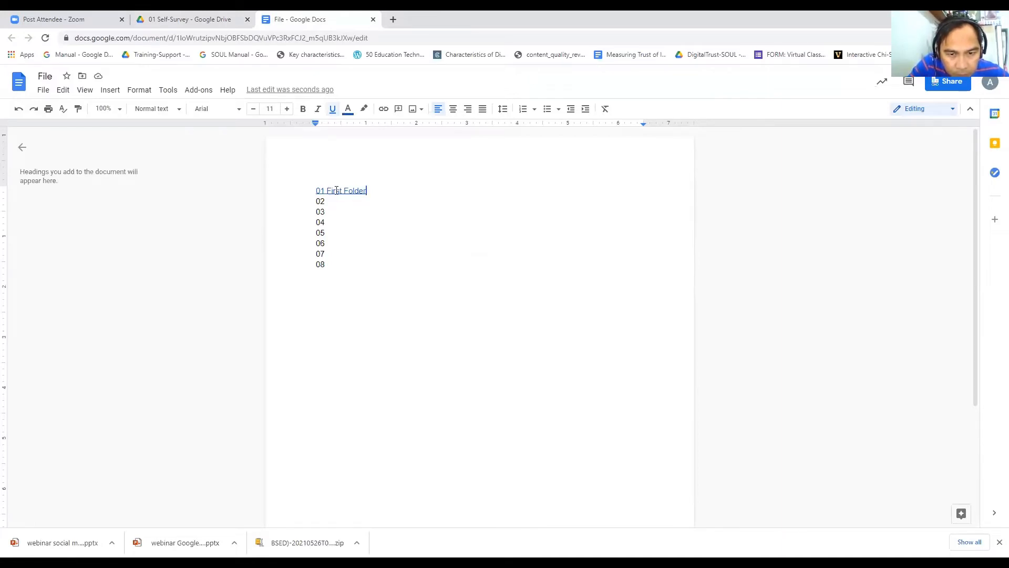
# Step: Follow the 01 First Folder link to open File for hyperlink, then return to File via Drive
pyautogui.click(595, 318)
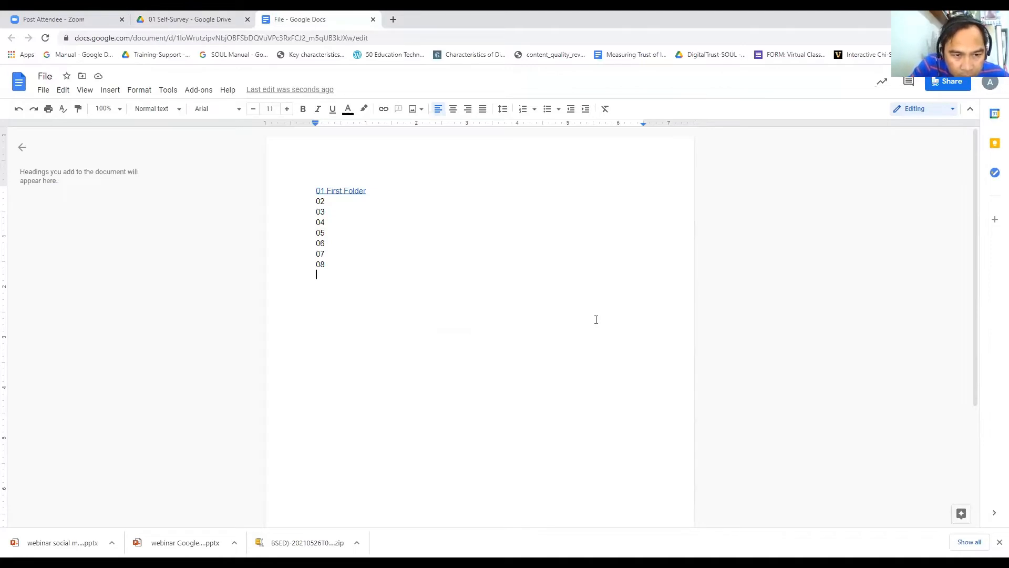
pyautogui.click(353, 191)
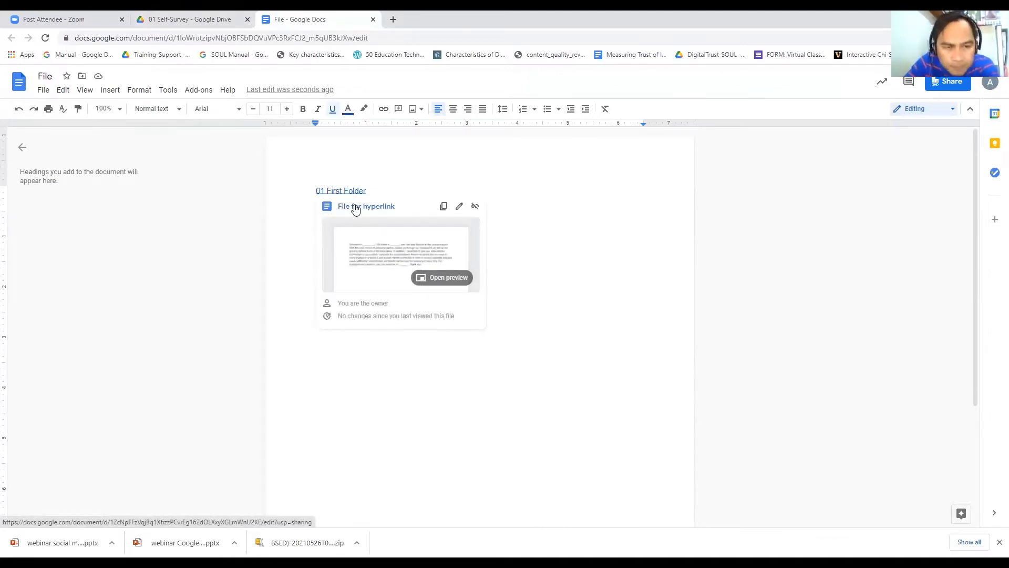
pyautogui.click(356, 206)
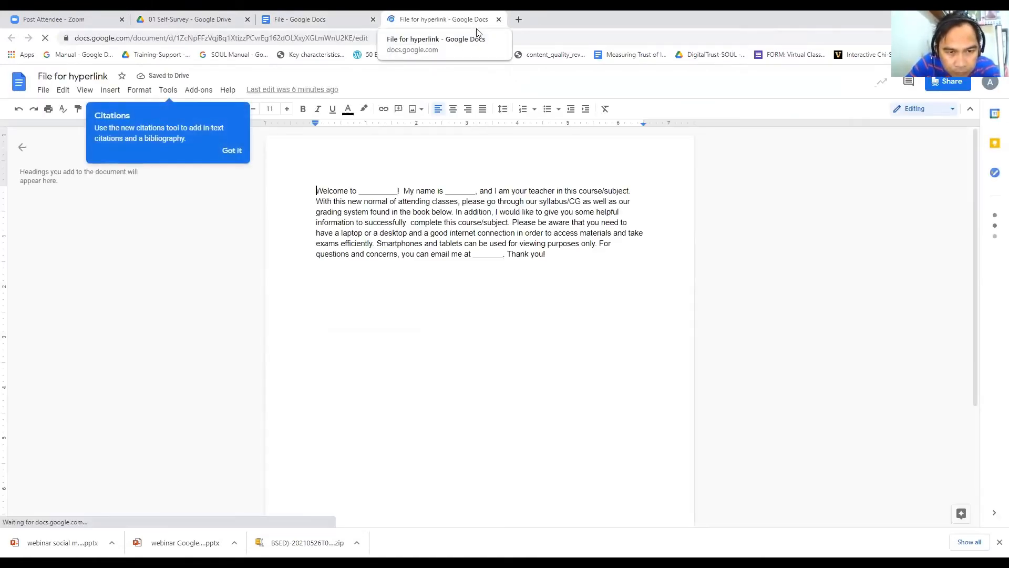
pyautogui.click(226, 22)
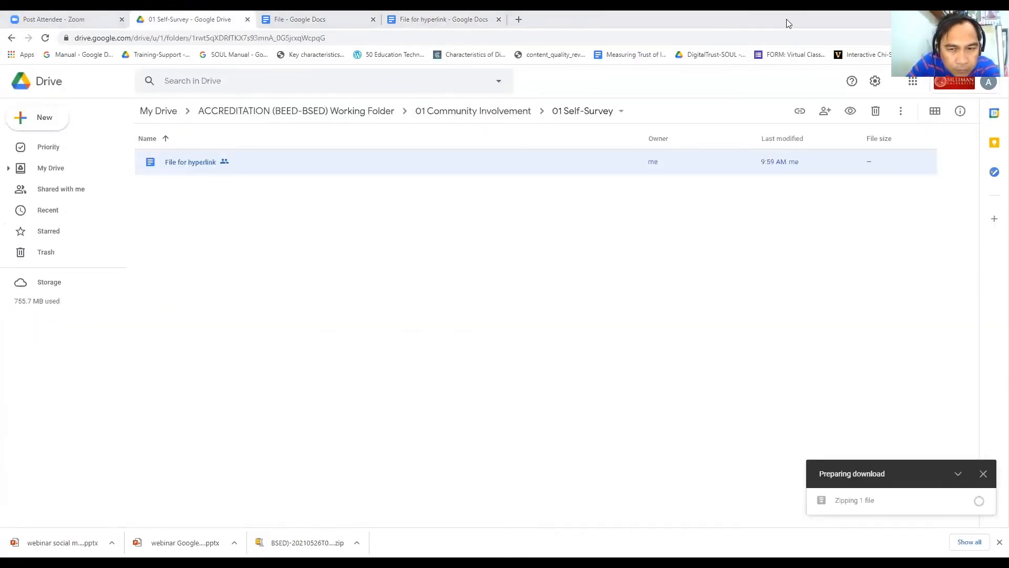
pyautogui.click(402, 387)
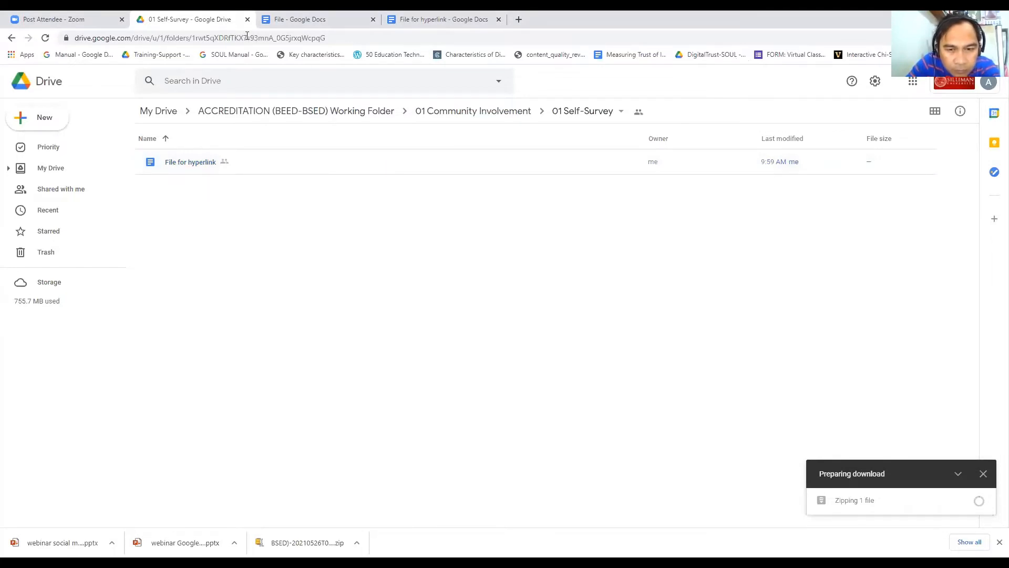
pyautogui.click(297, 20)
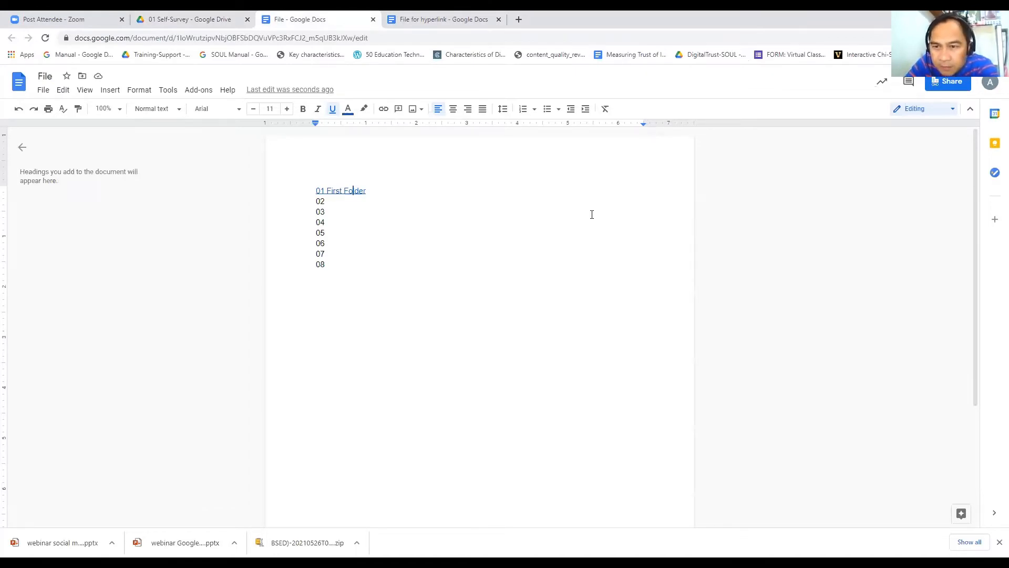
# Step: Check the 01 First Folder link preview, then add 'Folder' after 02 so it reads '02 Folder'
pyautogui.click(333, 201)
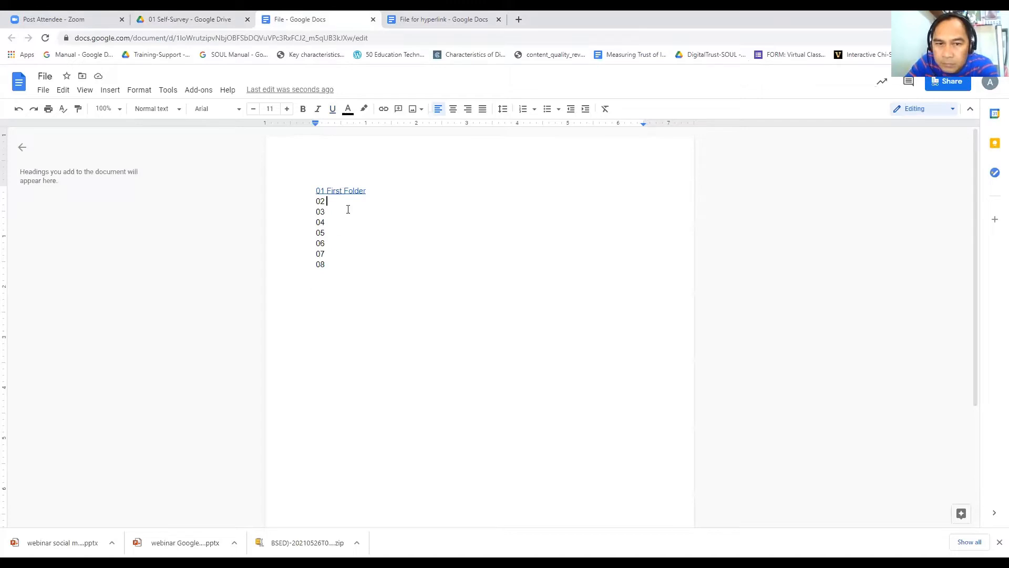
pyautogui.click(347, 191)
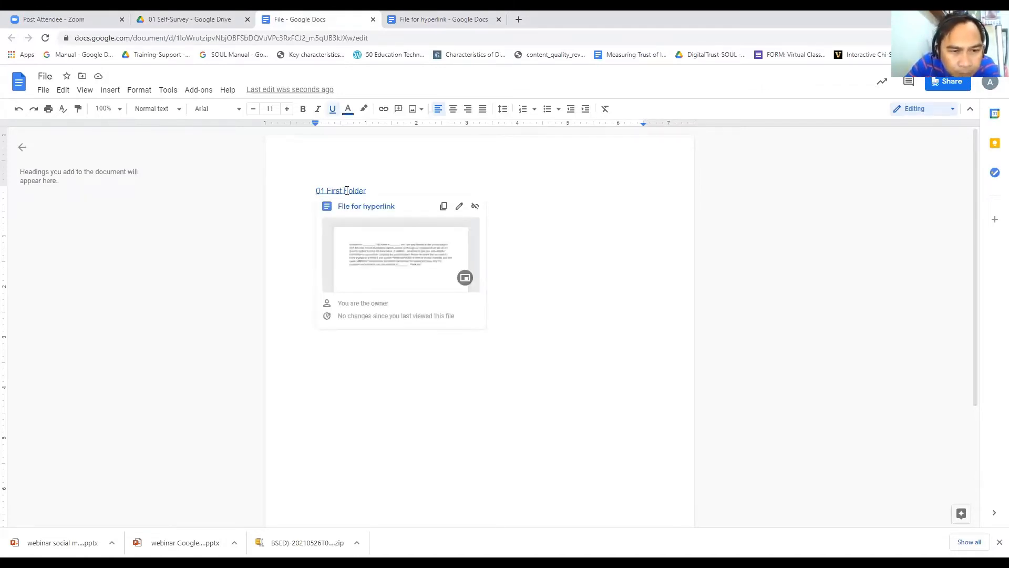
pyautogui.click(371, 207)
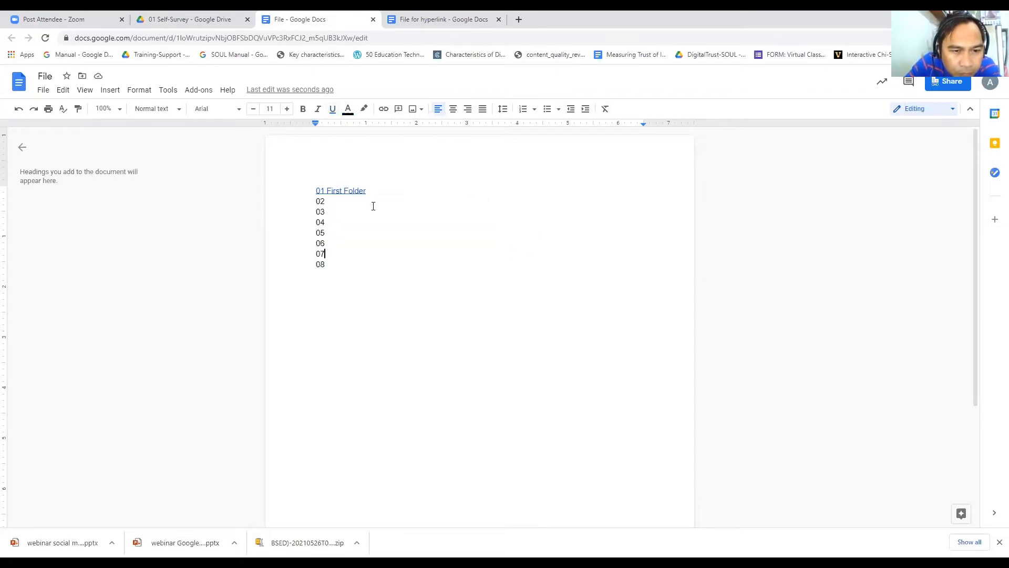
pyautogui.click(341, 190)
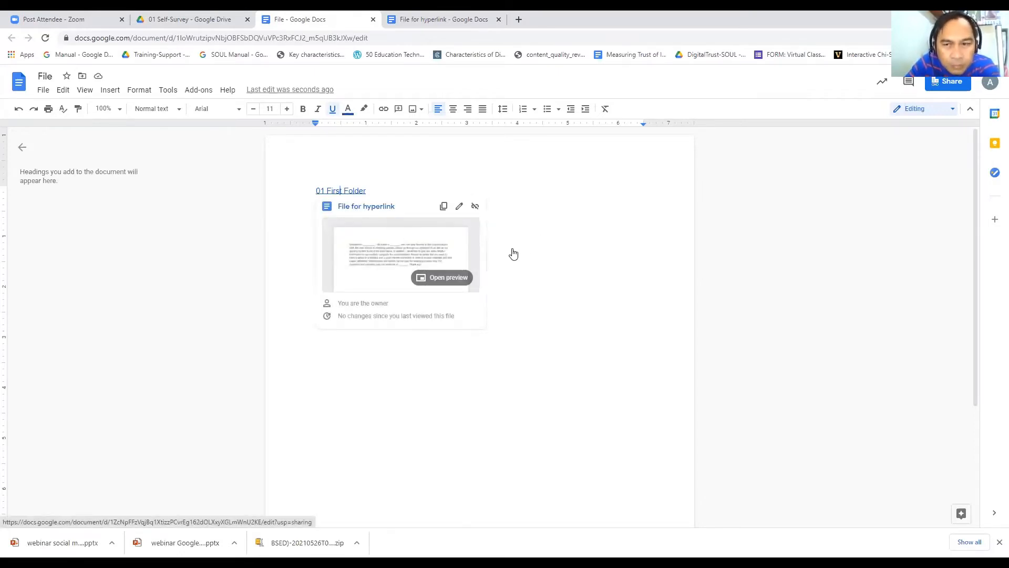
pyautogui.click(543, 252)
pyautogui.click(326, 201)
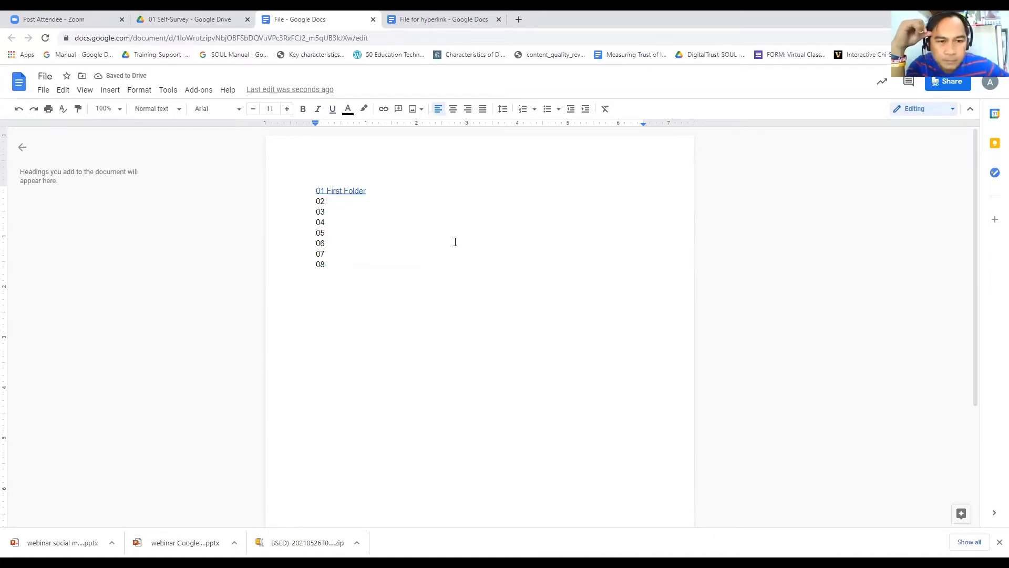
pyautogui.write('Folder')
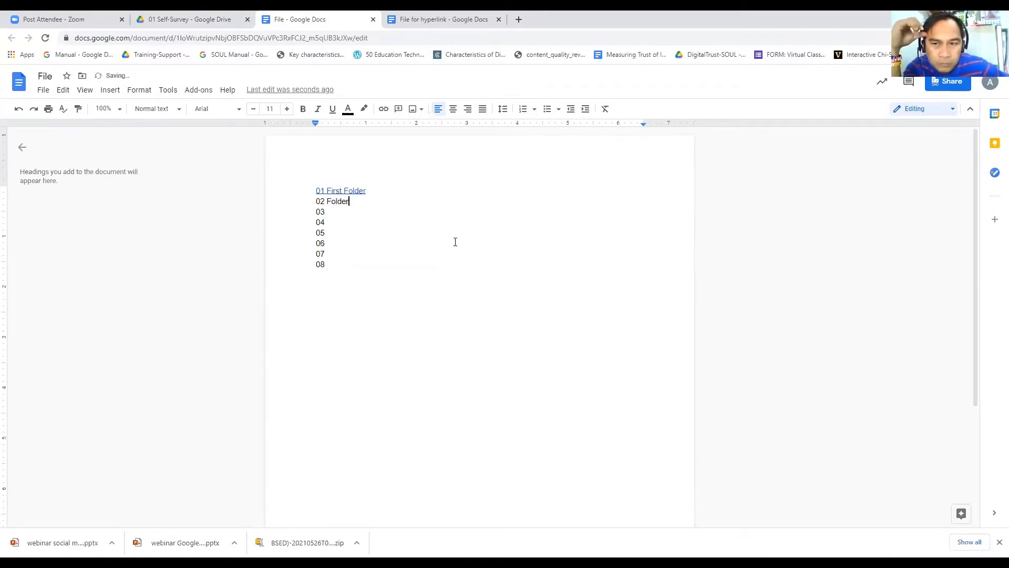
pyautogui.click(473, 237)
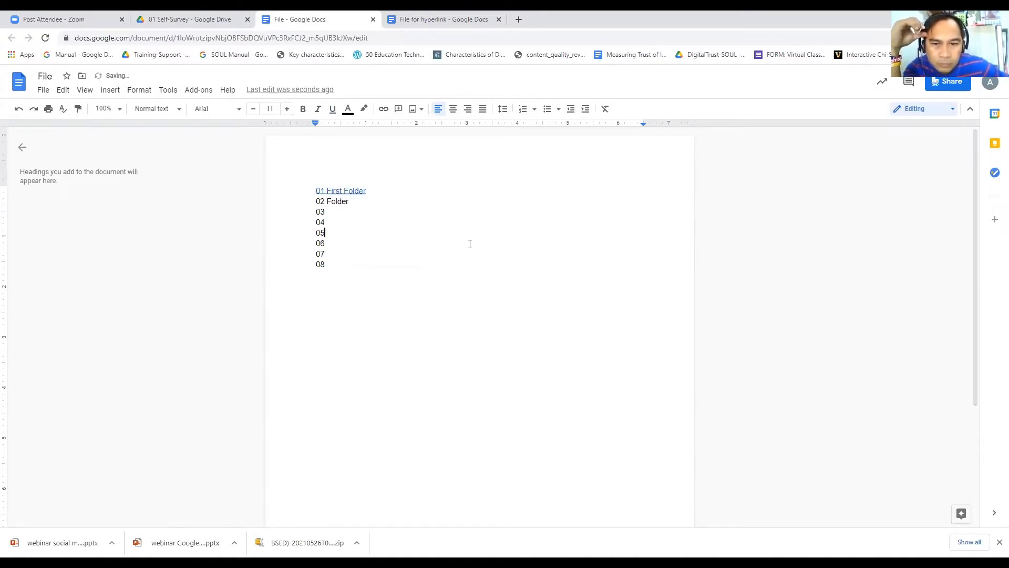
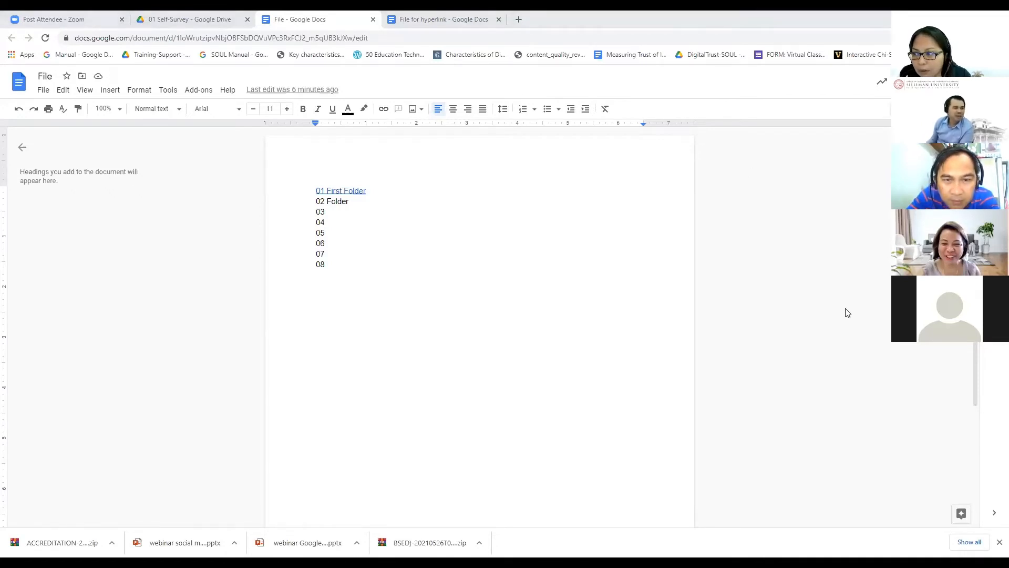
# Step: Remove the hyperlink from the '01 First Folder' line
pyautogui.rightClick(356, 191)
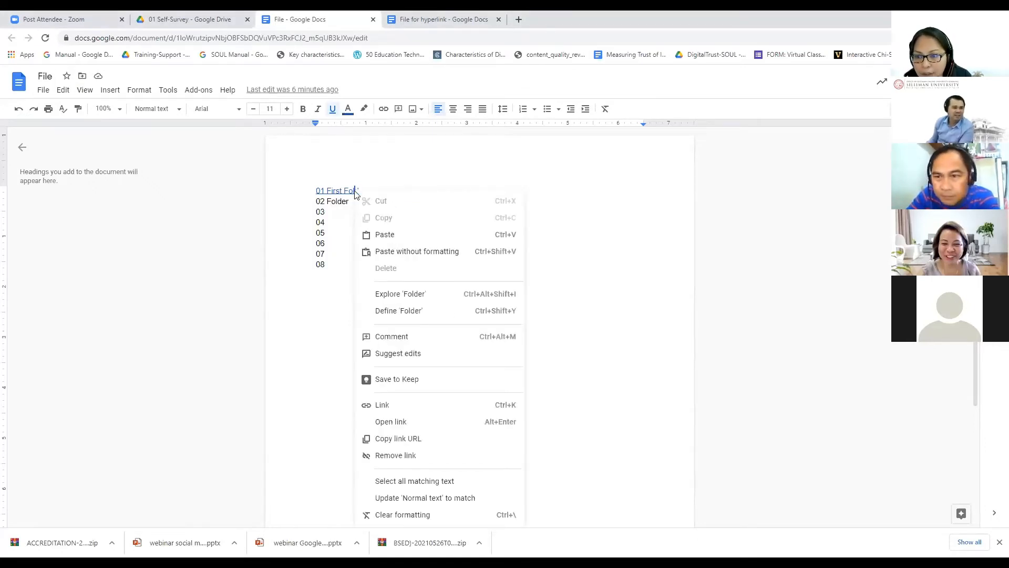
pyautogui.click(398, 456)
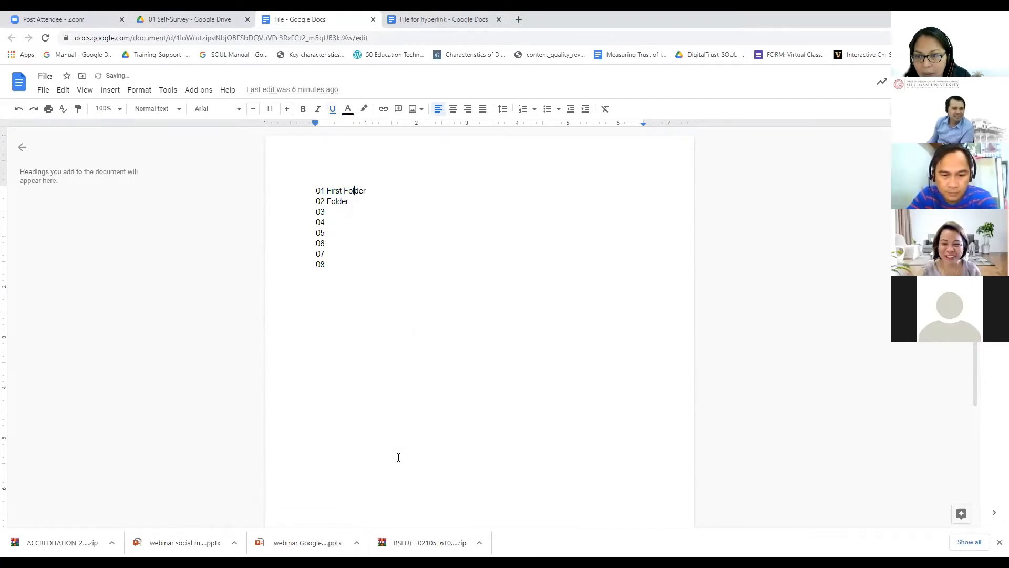
pyautogui.click(599, 370)
# Step: Replace 'First Folder' so the first line reads '01 Link to a File'
pyautogui.click(364, 192)
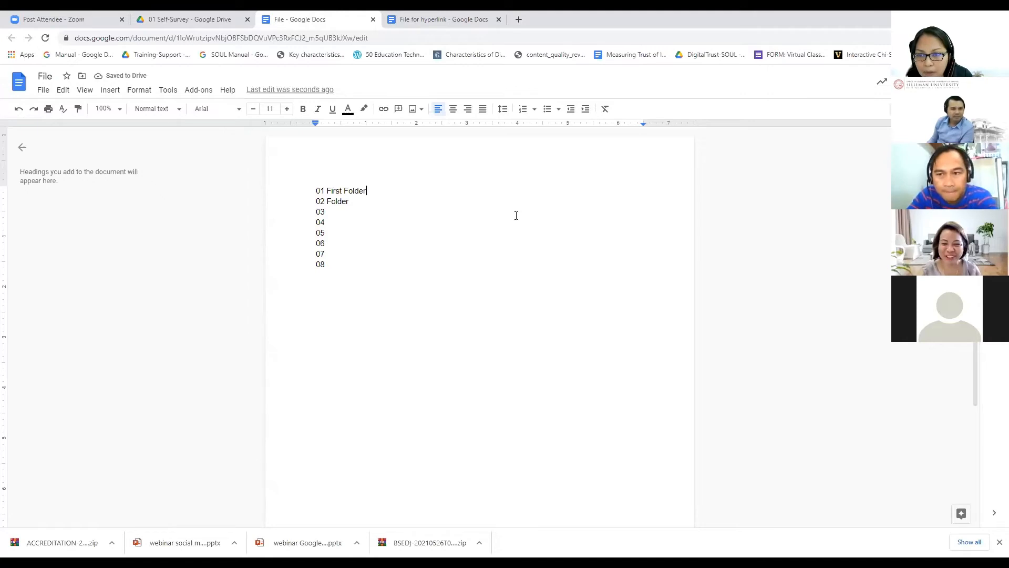
pyautogui.hotkey('ctrl', 'shift', 'Left')
pyautogui.hotkey('ctrl', 'shift', 'Left')
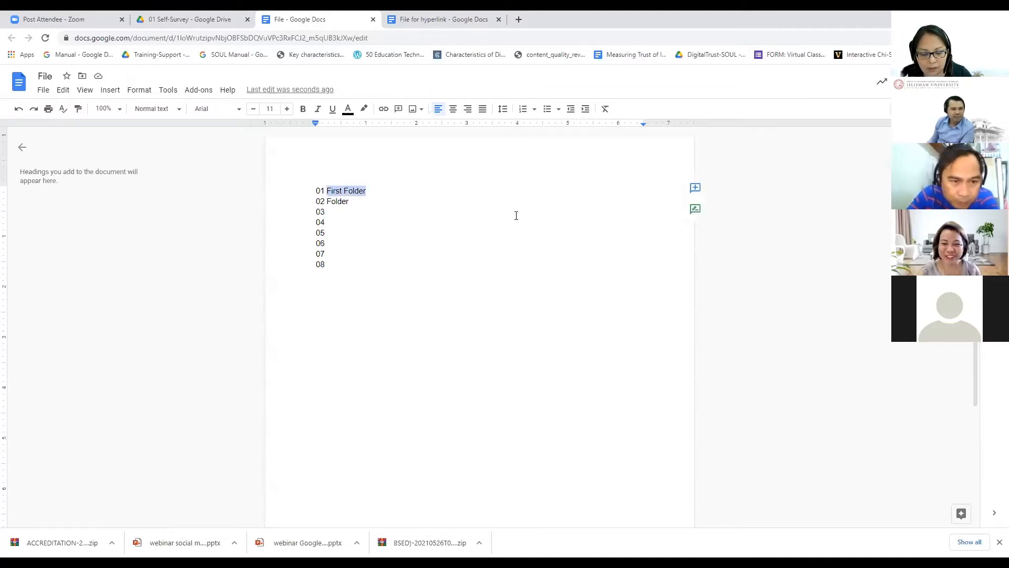
pyautogui.write('Lin')
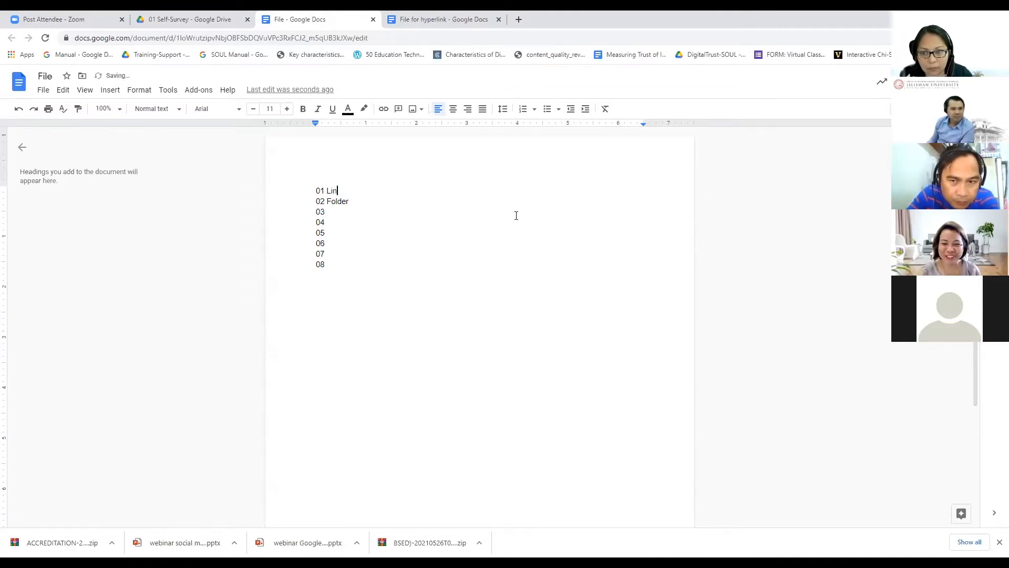
pyautogui.write('k to a')
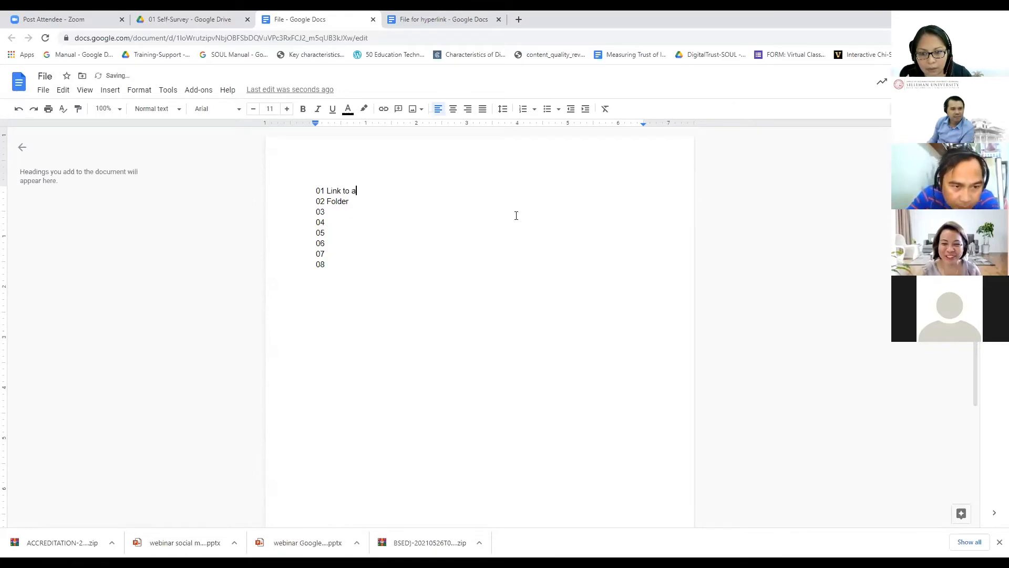
pyautogui.write(' File')
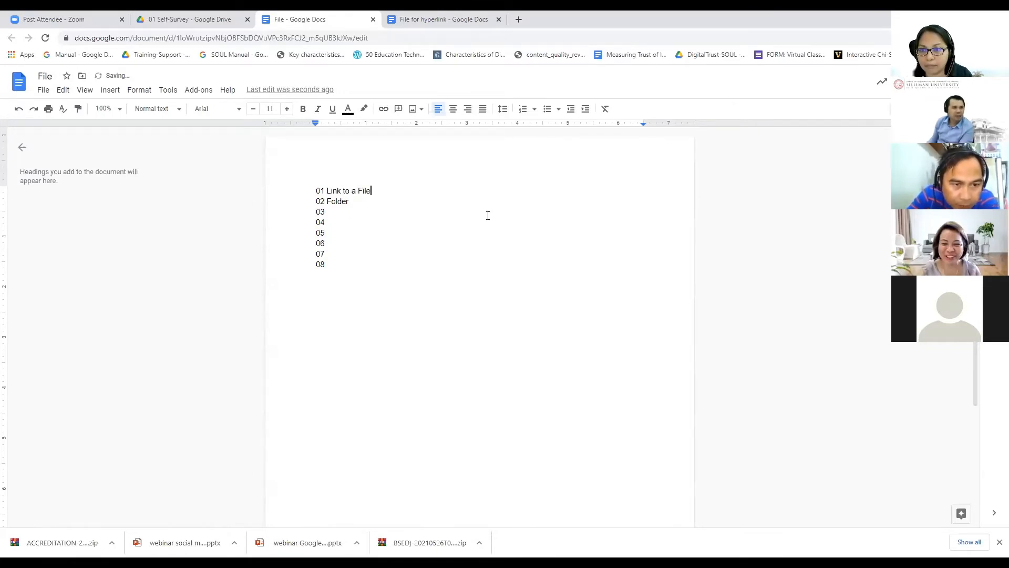
pyautogui.moveTo(357, 203); pyautogui.dragTo(305, 204)
pyautogui.click(326, 202)
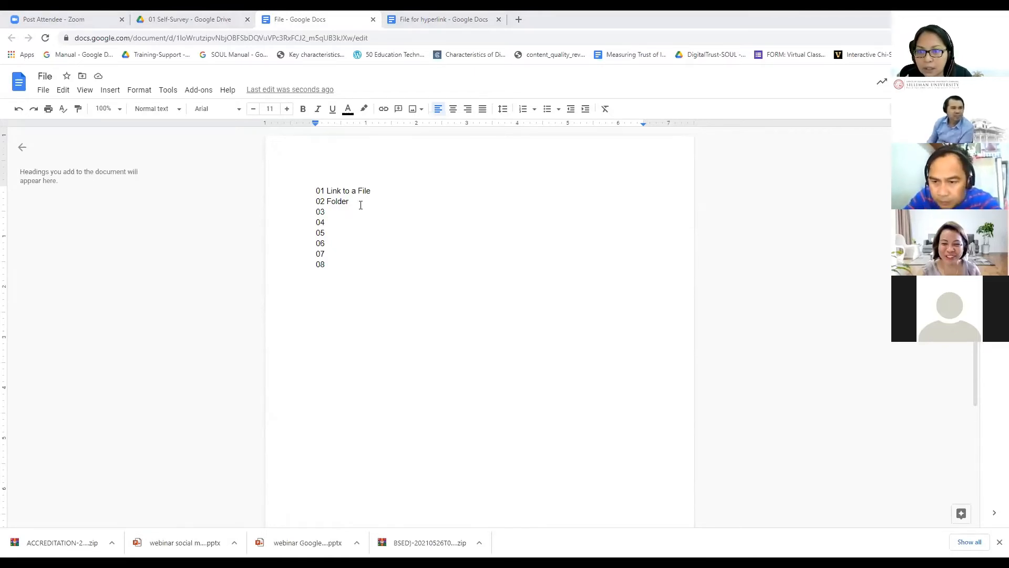
# Step: Rename the first line to '01 Community Involvement', accepting the suggested completion
pyautogui.click(376, 190)
pyautogui.hotkey('ctrl', 'shift', 'Left')
pyautogui.hotkey('ctrl', 'shift', 'Left')
pyautogui.hotkey('ctrl', 'shift', 'Left')
pyautogui.hotkey('ctrl', 'shift', 'Left')
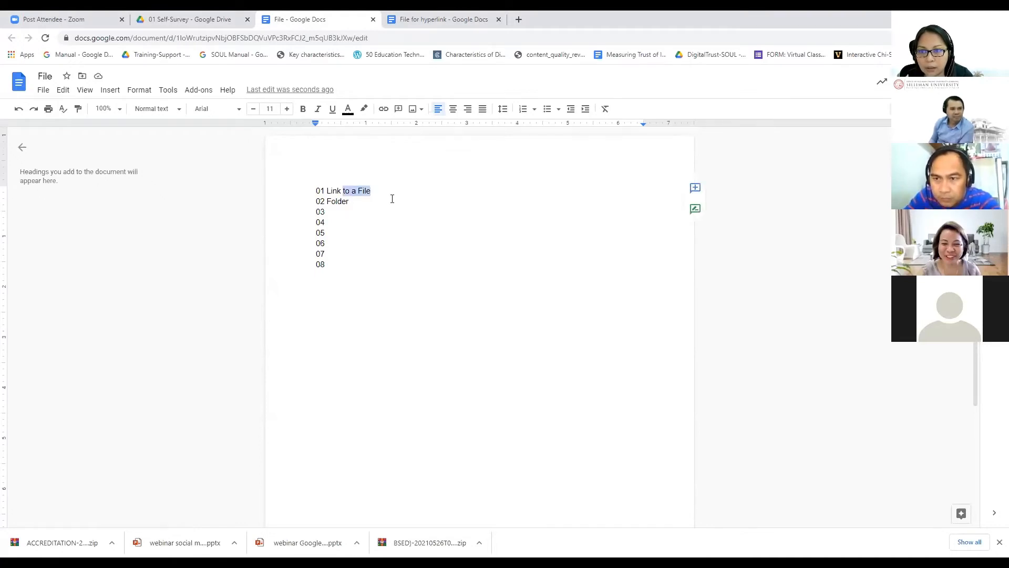
pyautogui.write('Commu')
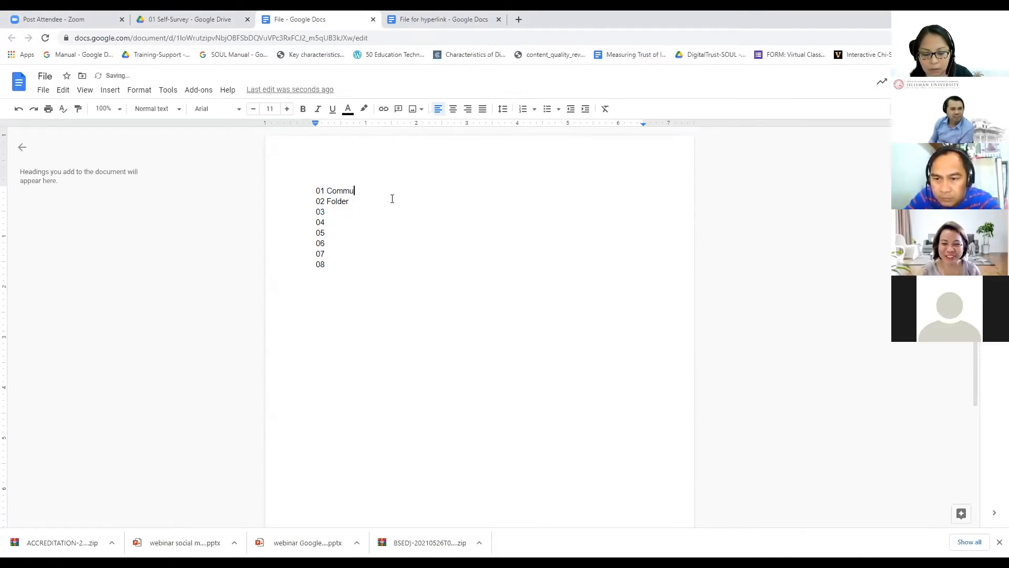
pyautogui.write('nity Involve')
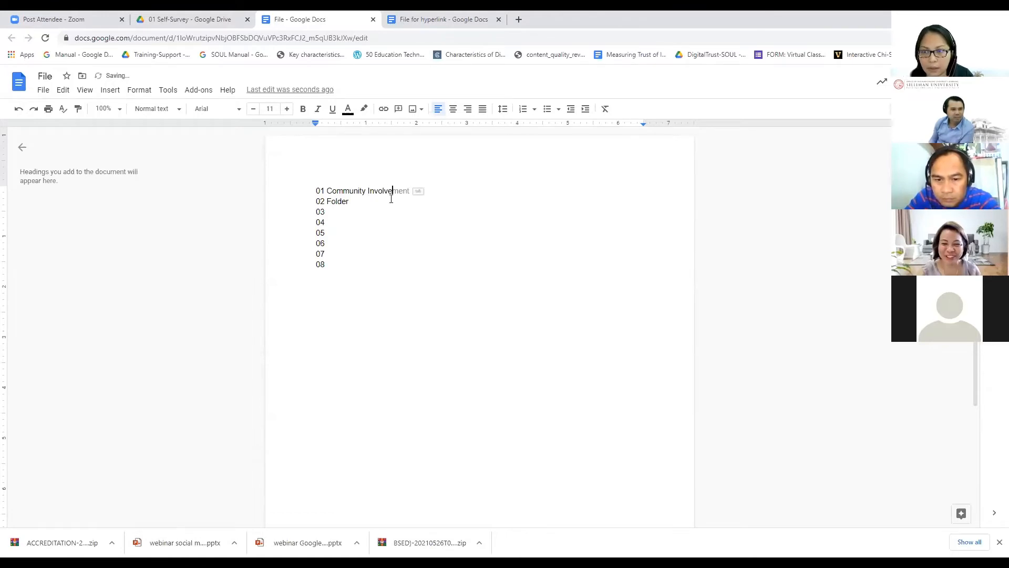
pyautogui.click(403, 233)
pyautogui.click(397, 192)
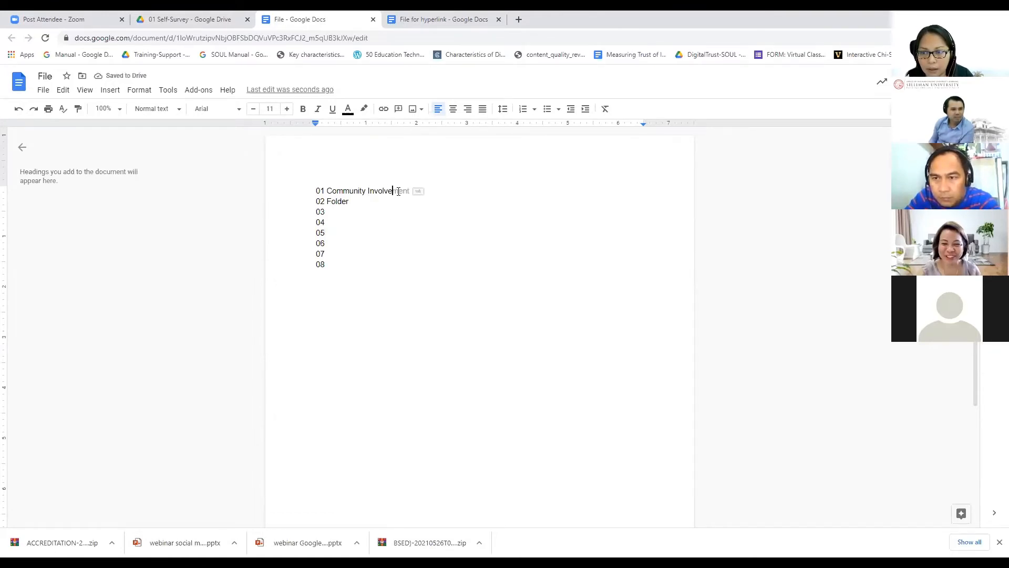
pyautogui.press('Tab')
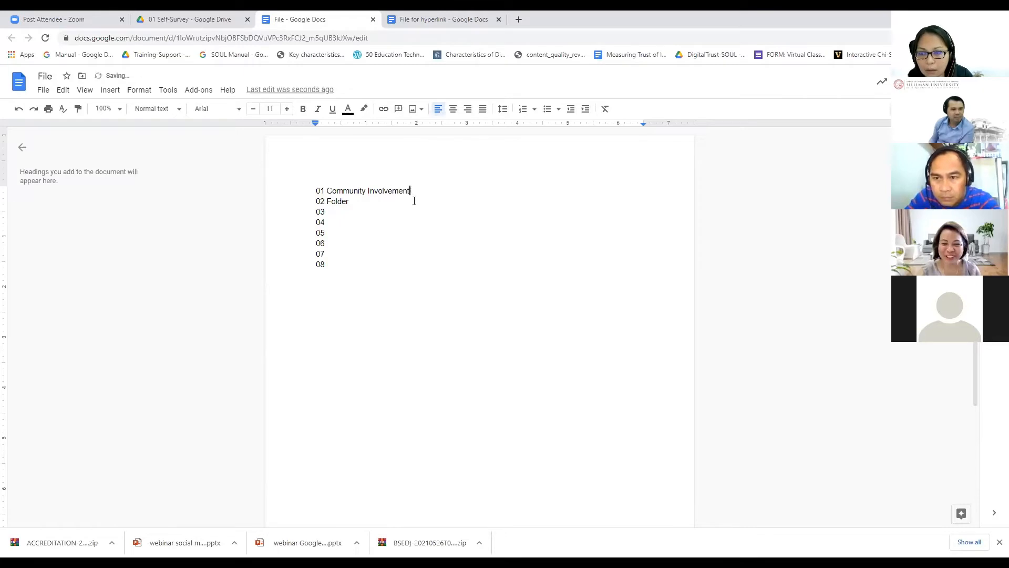
# Step: Replace 'Folder' with 'Faculty' so the second line reads '02 Faculty'
pyautogui.click(373, 205)
pyautogui.hotkey('ctrl', 'shift', 'Left')
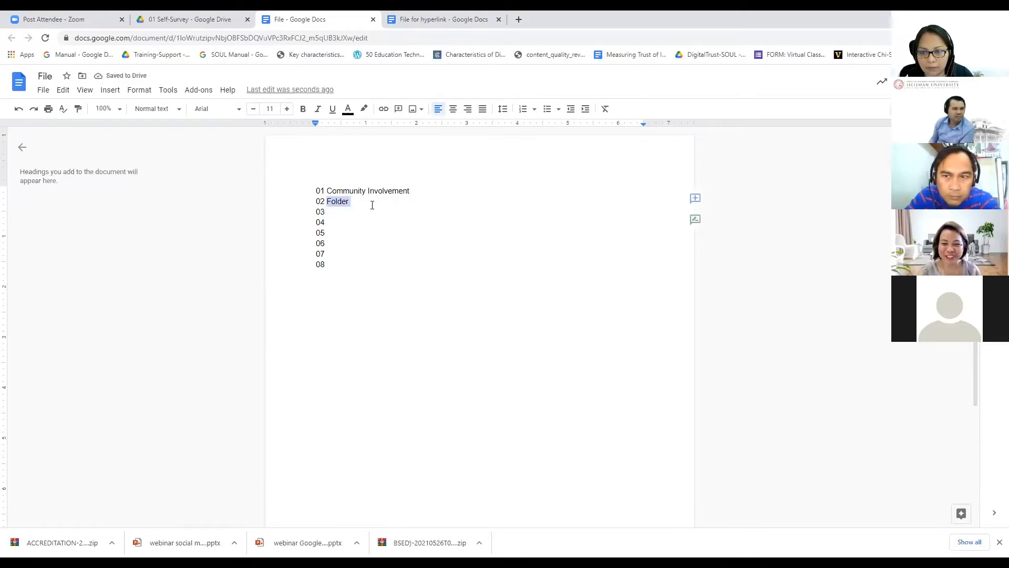
pyautogui.write('Faculty')
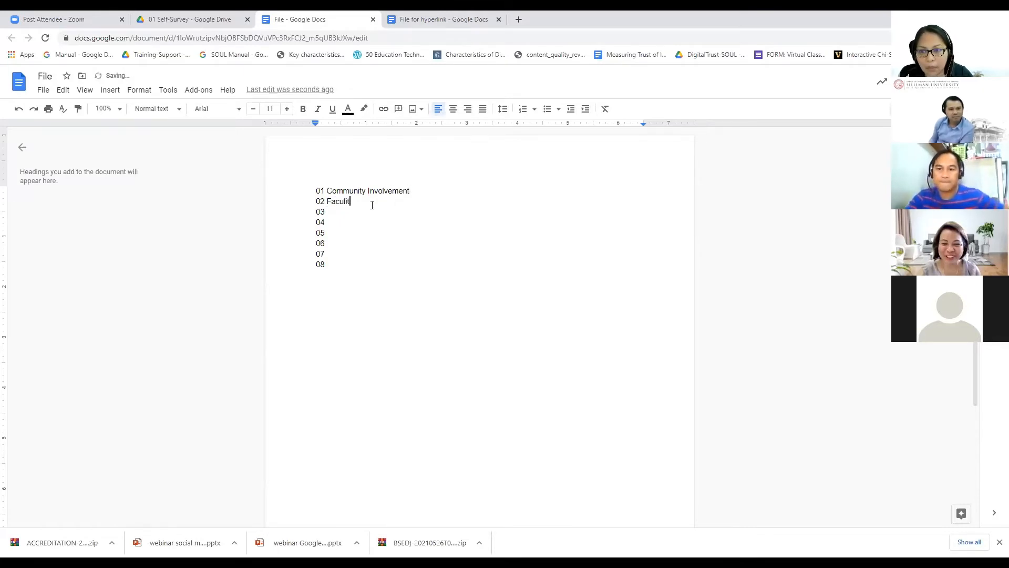
pyautogui.press('BackSpace')
pyautogui.press('BackSpace')
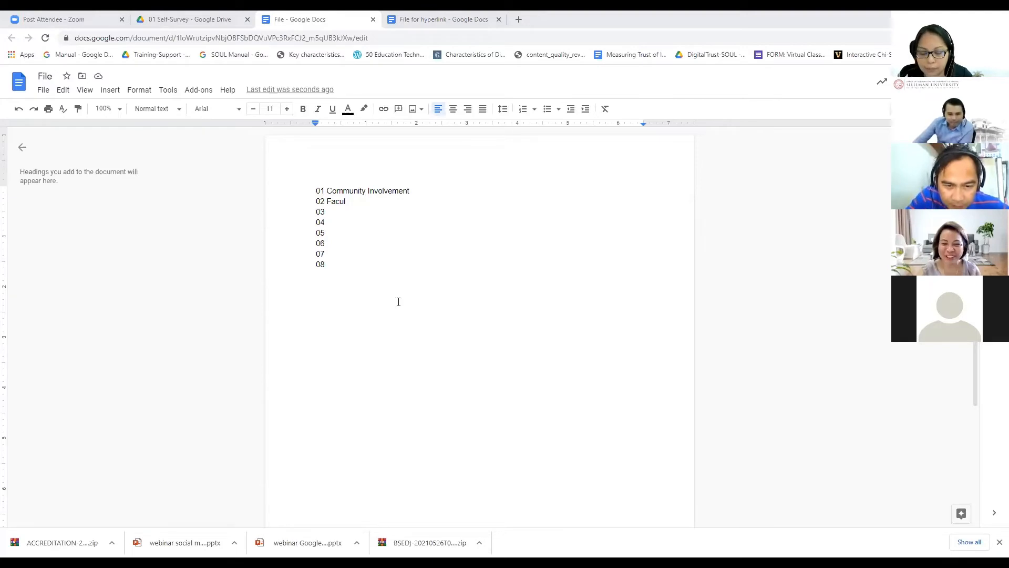
pyautogui.write('ty')
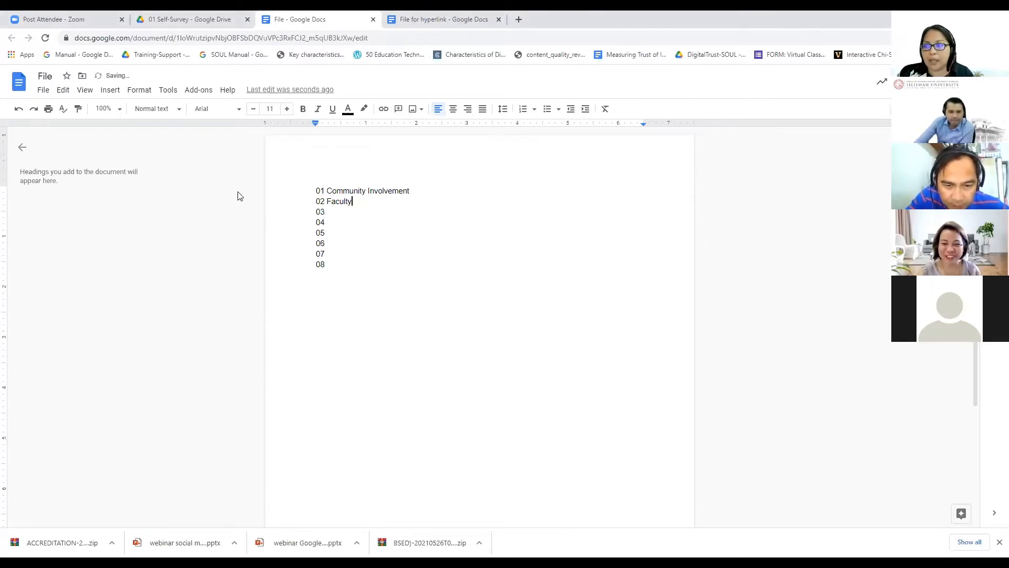
pyautogui.click(541, 396)
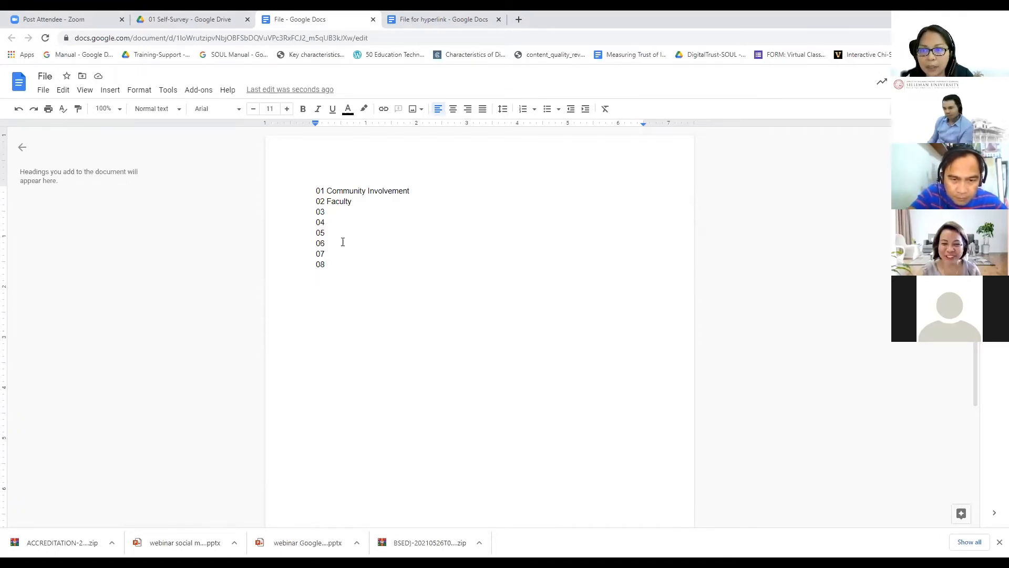
# Step: Select the whole '01 Community Involvement' line
pyautogui.click(366, 194)
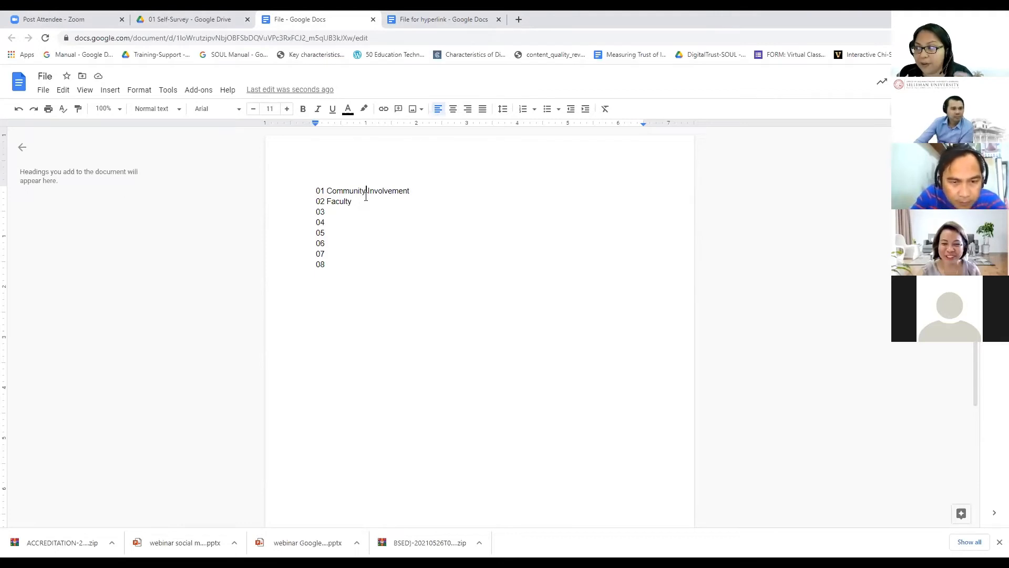
pyautogui.click(376, 219)
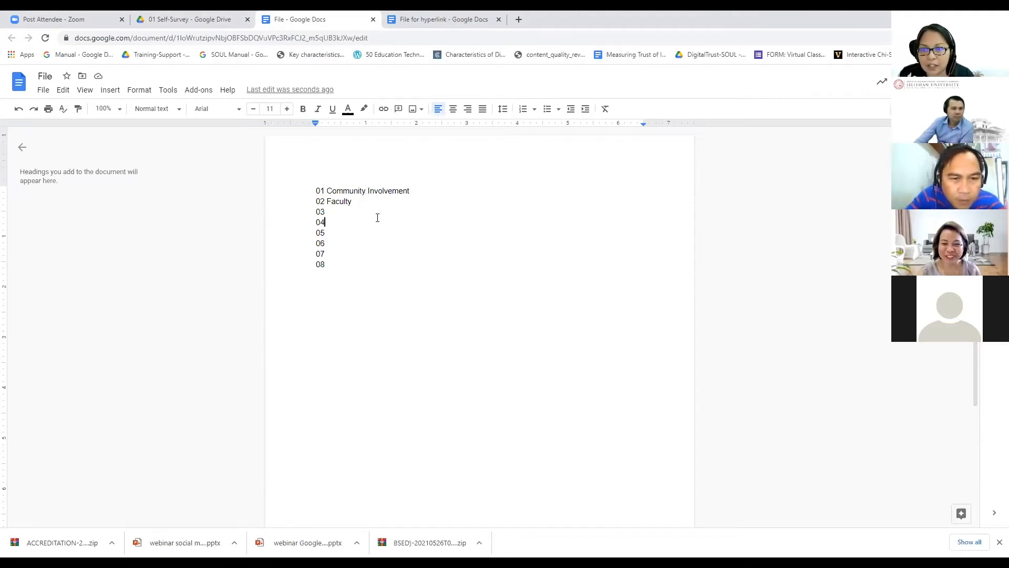
pyautogui.click(329, 193)
pyautogui.hotkey('ctrl', 'shift', 'Right')
pyautogui.hotkey('ctrl', 'shift', 'Right')
pyautogui.hotkey('ctrl', 'shift', 'Right')
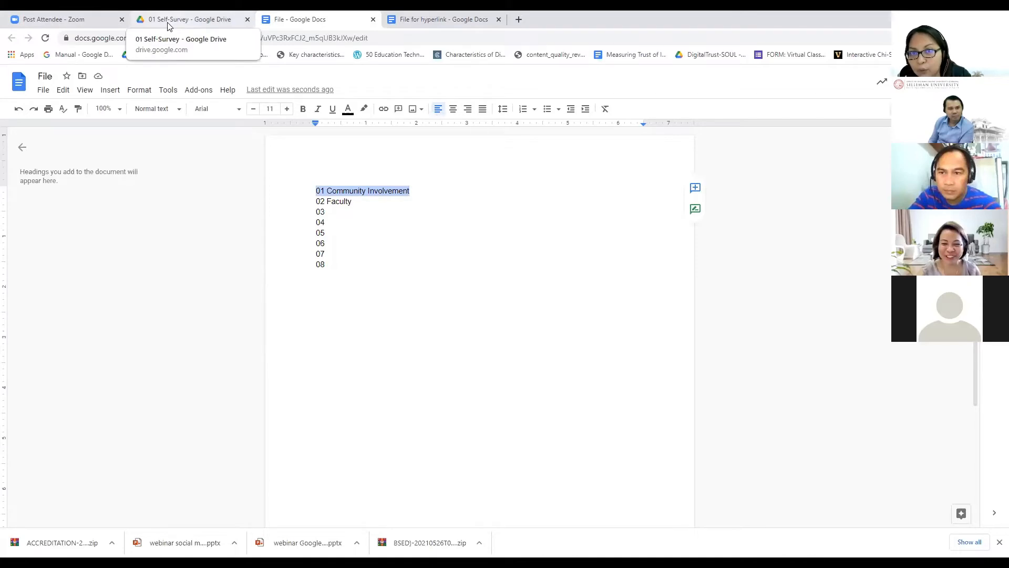
# Step: Copy the share link of 'File for hyperlink' in 01 Self-Survey, then return to the File doc
pyautogui.click(193, 24)
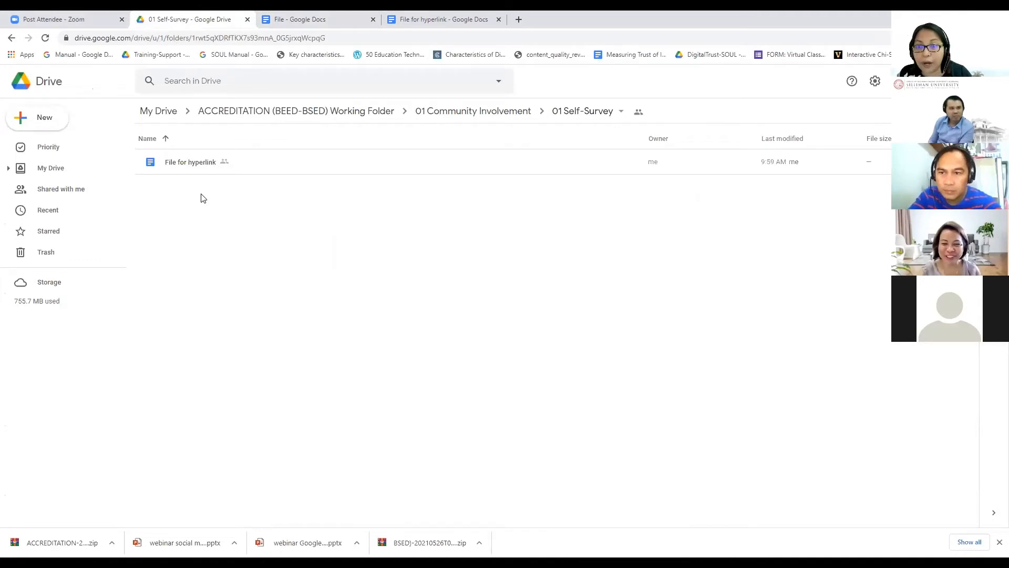
pyautogui.click(185, 163)
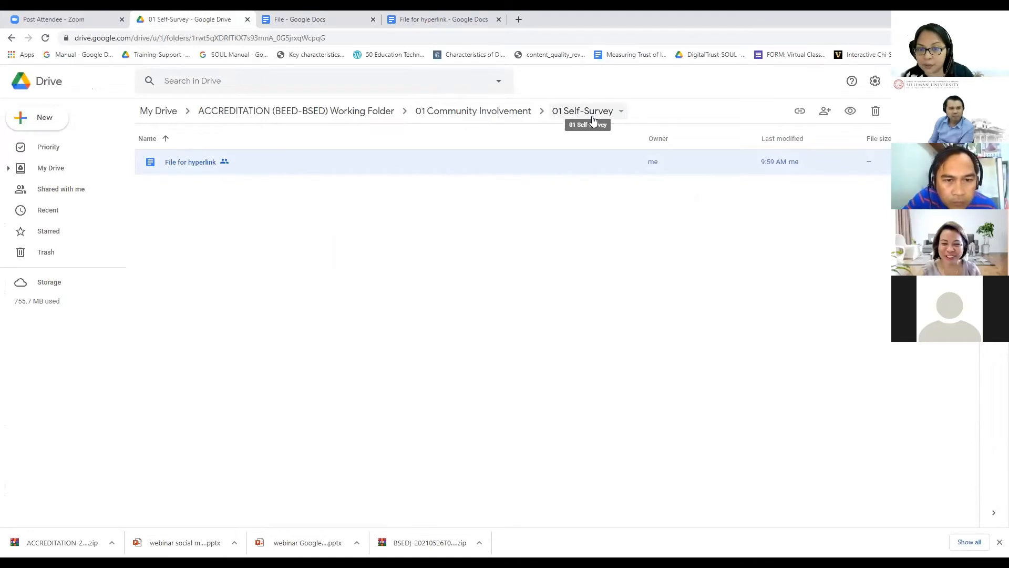
pyautogui.rightClick(190, 163)
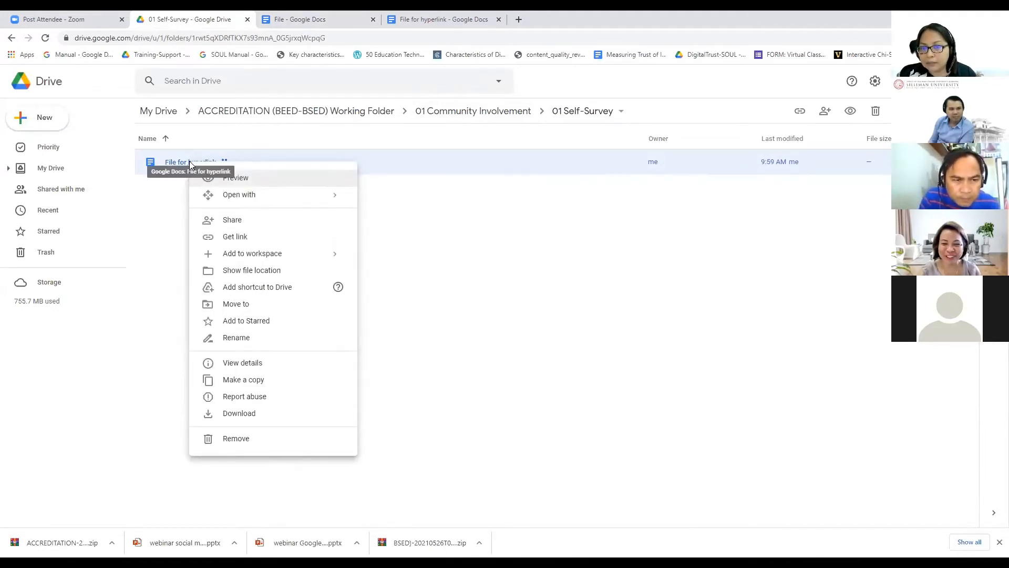
pyautogui.click(235, 236)
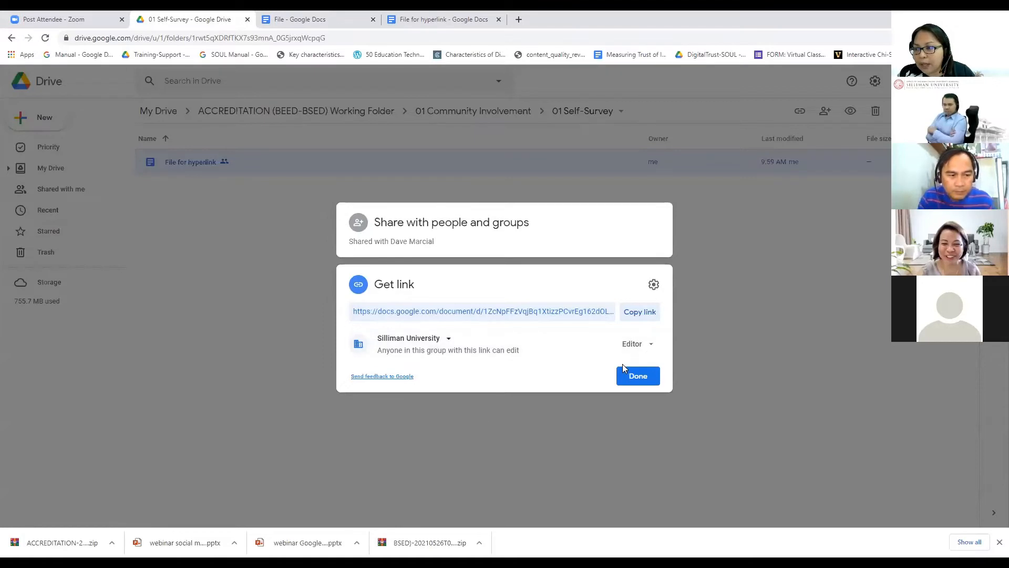
pyautogui.click(638, 318)
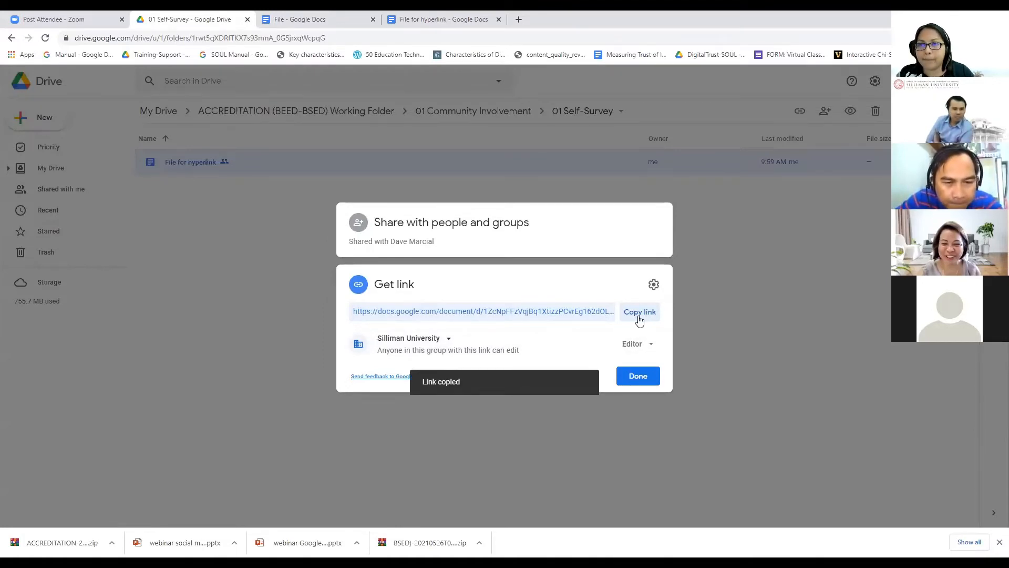
pyautogui.click(260, 26)
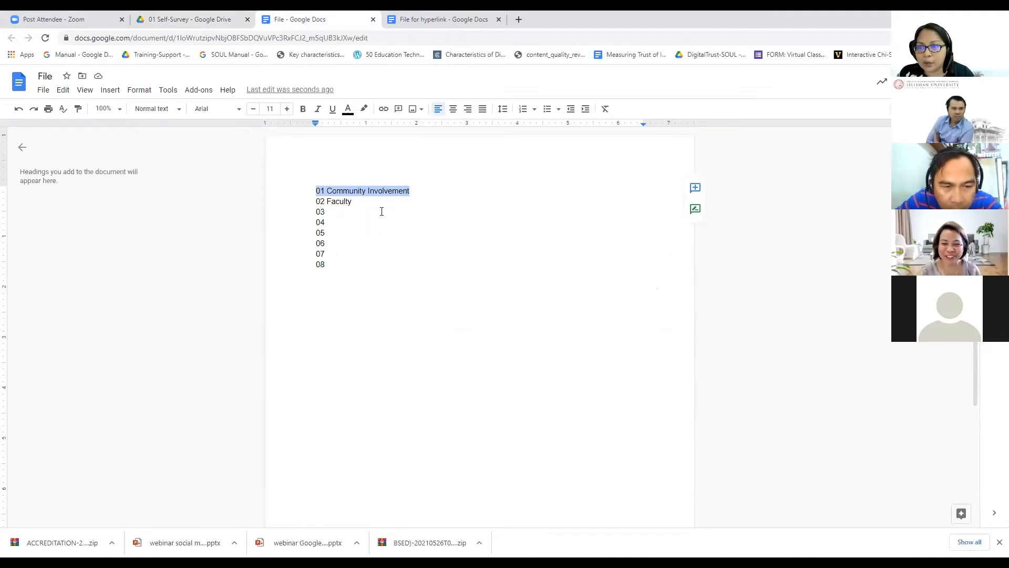
# Step: Link '01 Community Involvement' to the pasted 'File for hyperlink' URL
pyautogui.click(349, 191)
pyautogui.moveTo(316, 190); pyautogui.dragTo(411, 190)
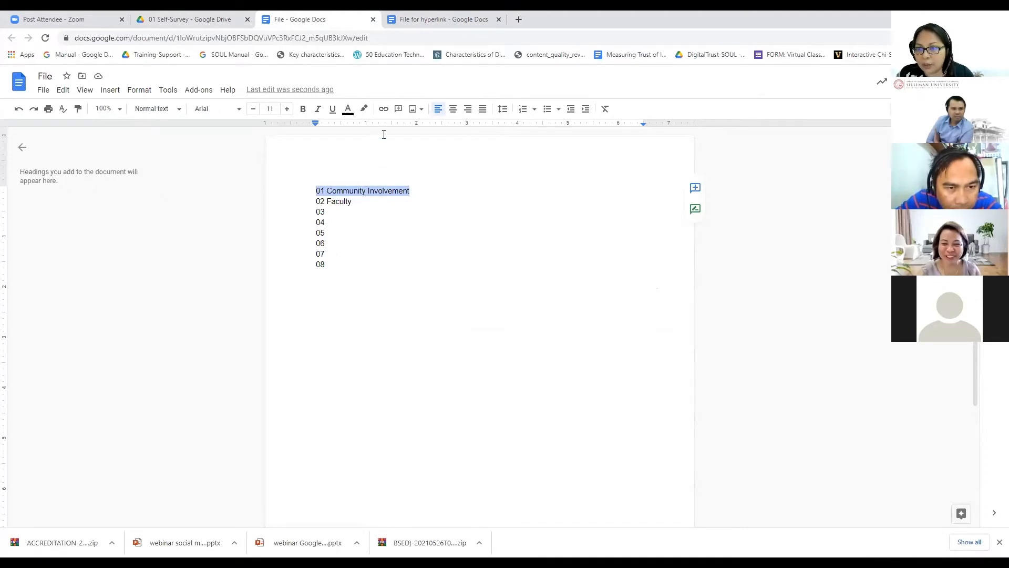
pyautogui.rightClick(369, 189)
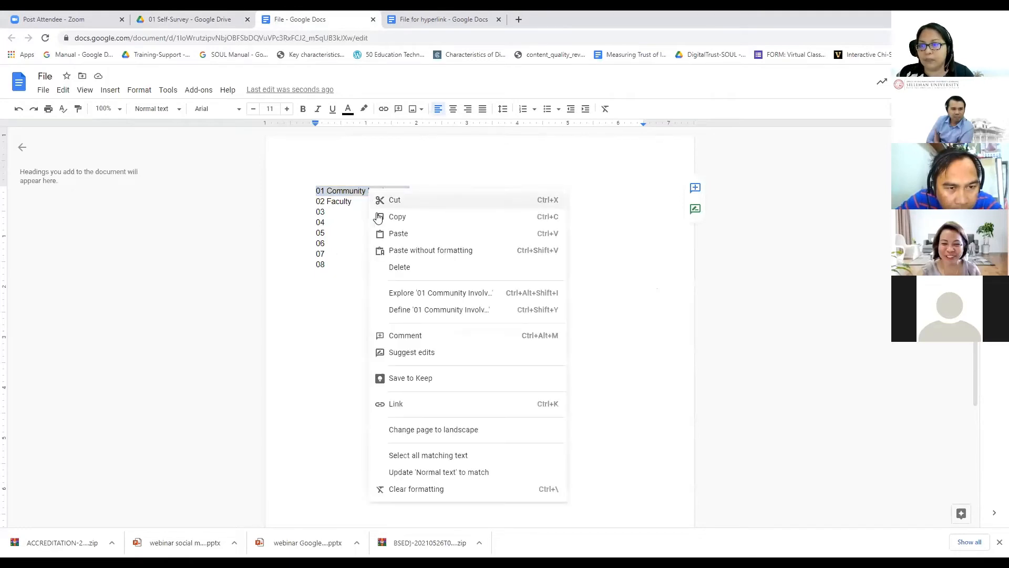
pyautogui.click(413, 407)
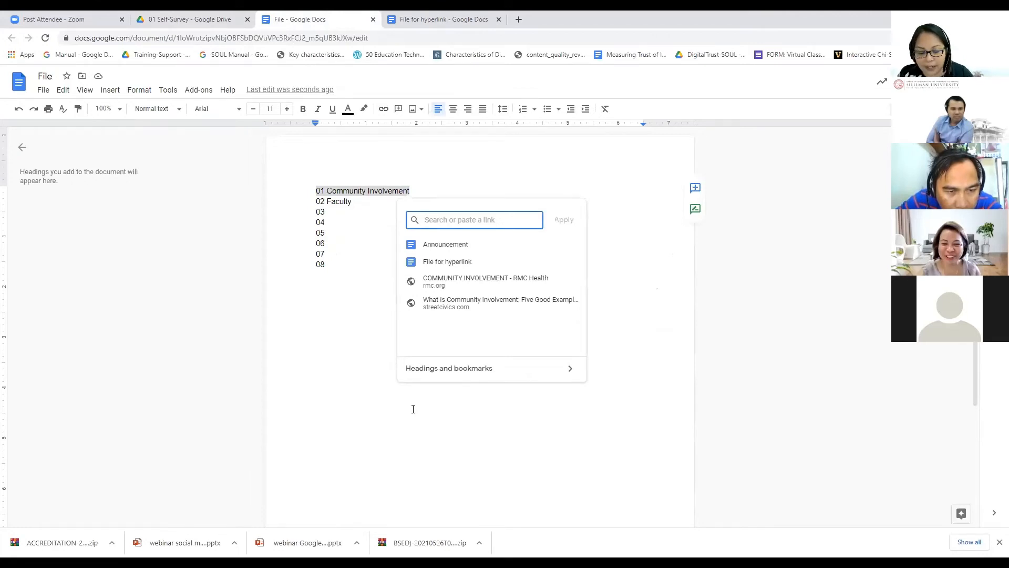
pyautogui.rightClick(443, 223)
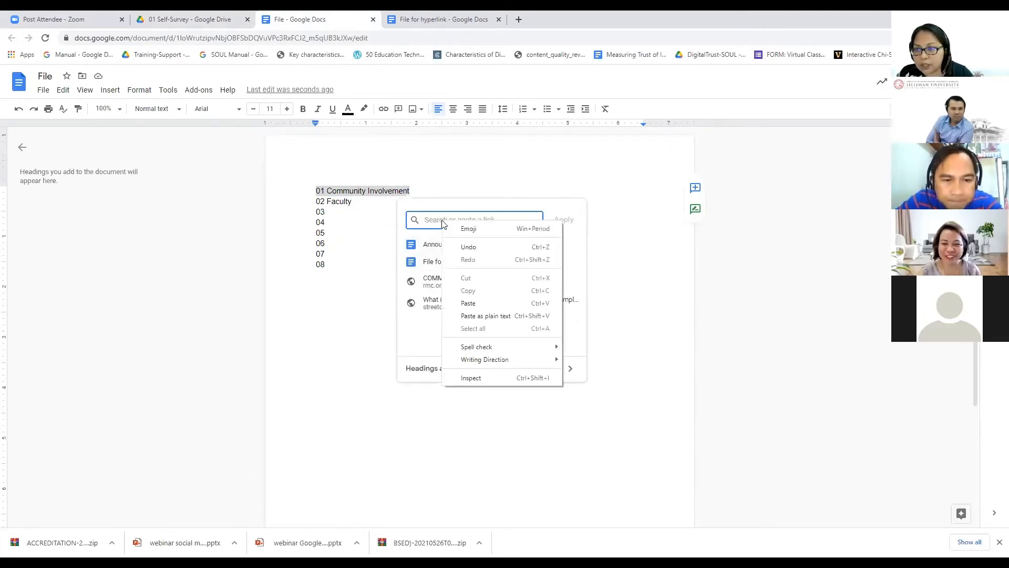
pyautogui.click(468, 304)
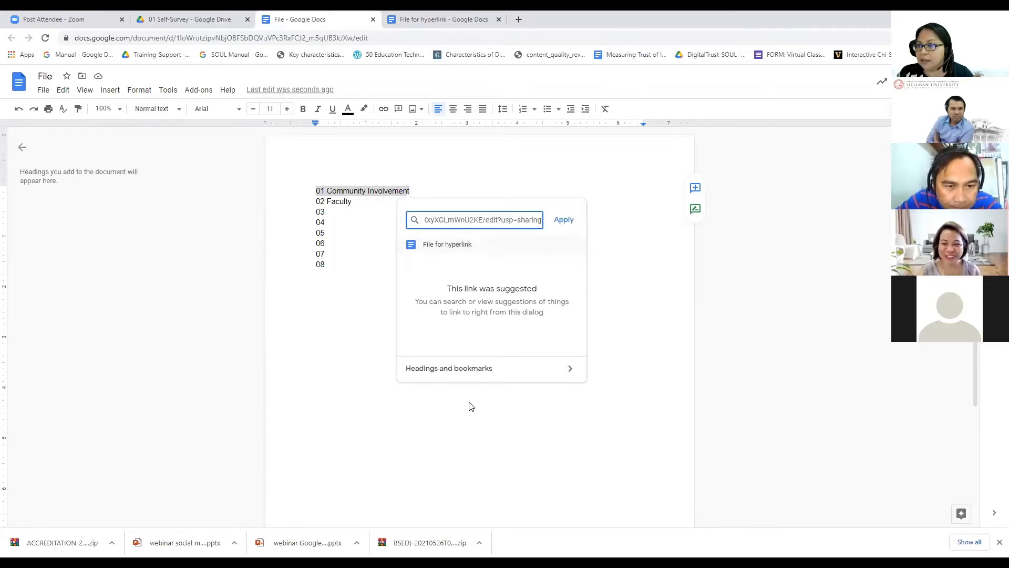
pyautogui.click(563, 221)
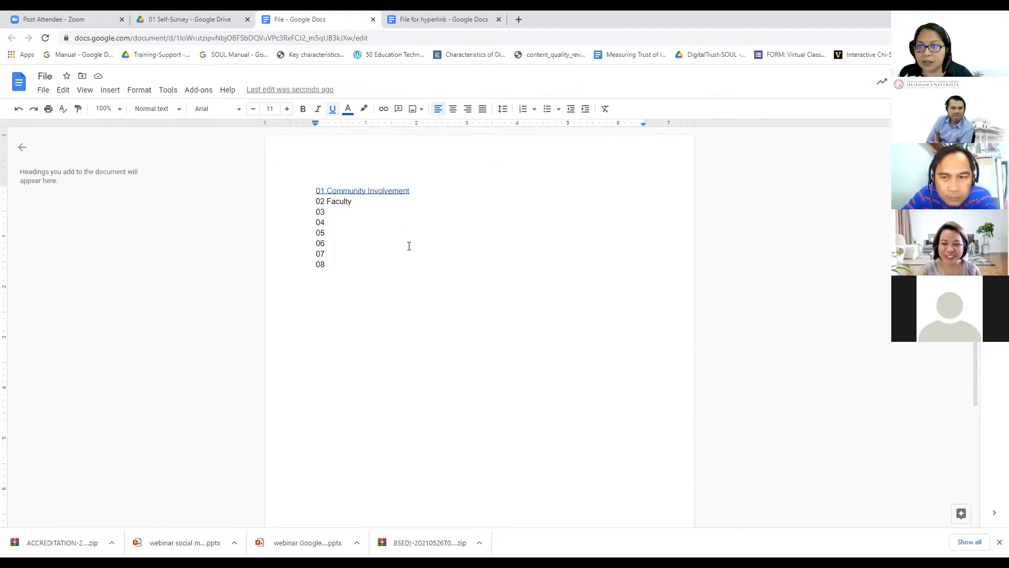
# Step: Close the still-open sharing dialog in the 01 Self-Survey Drive folder
pyautogui.click(317, 200)
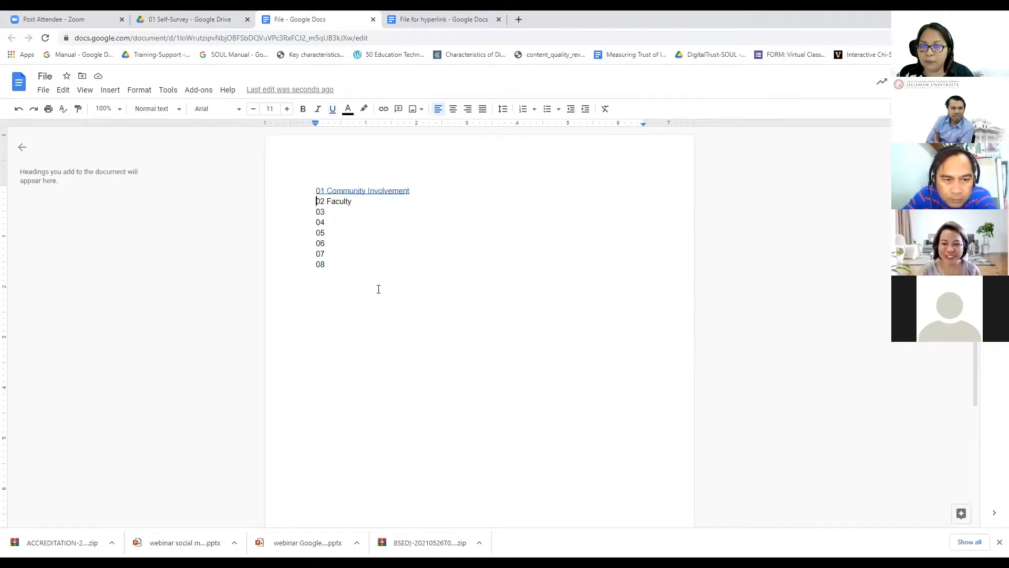
pyautogui.click(199, 27)
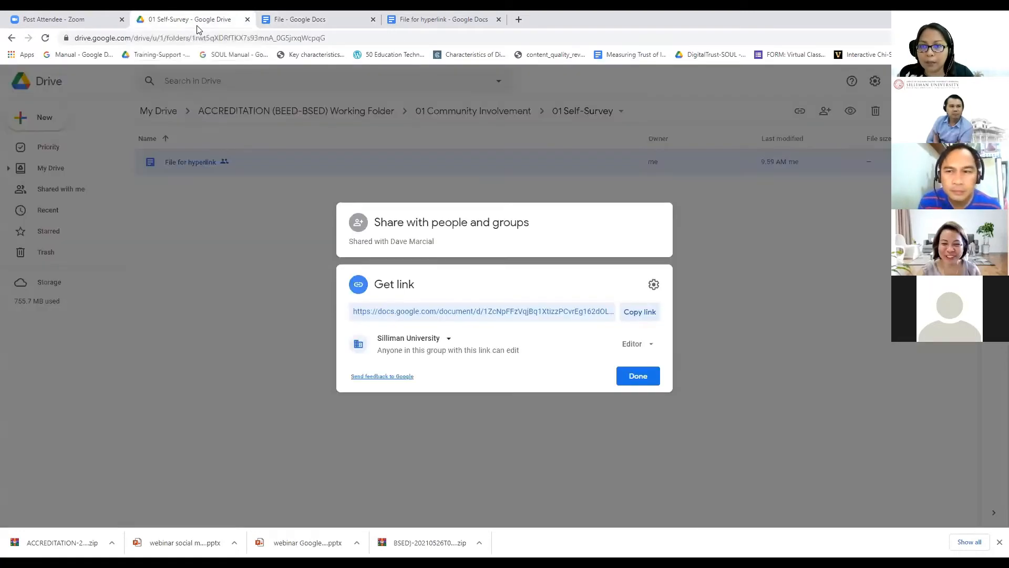
pyautogui.click(220, 149)
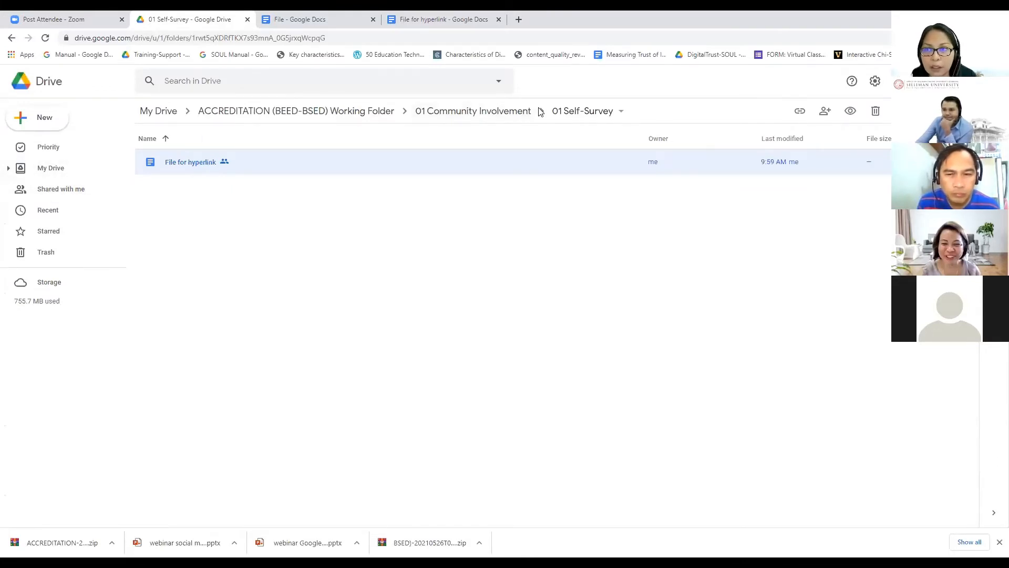
# Step: Navigate from the Working Folder into 02 Faculty > 04 Exhibits
pyautogui.click(339, 111)
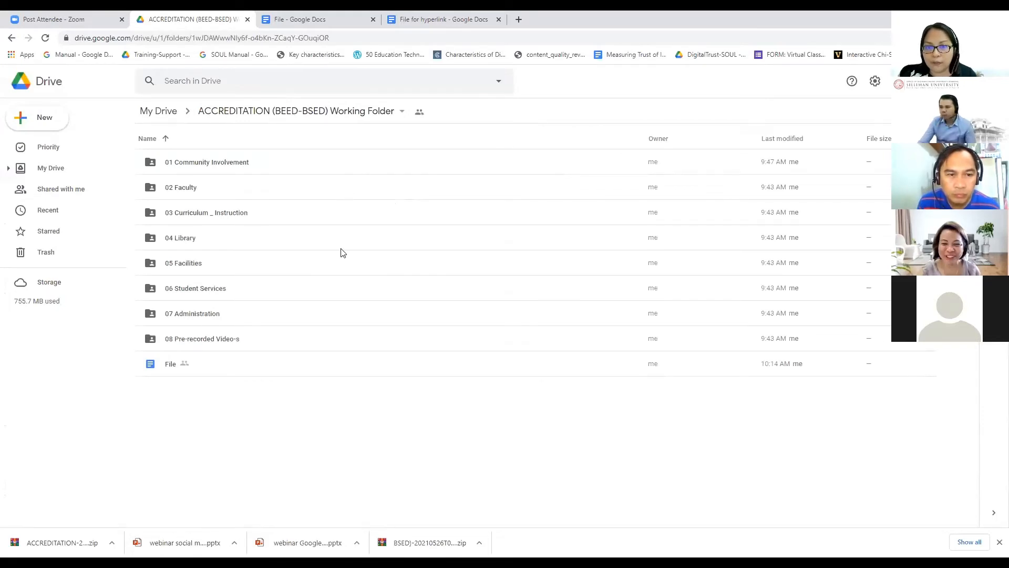
pyautogui.click(193, 192)
pyautogui.doubleClick(194, 194)
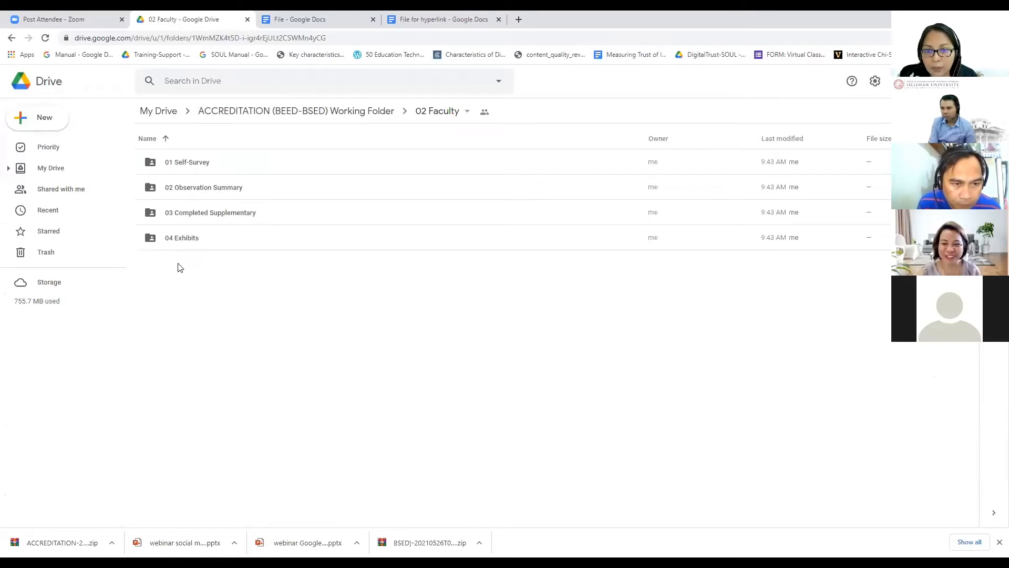
pyautogui.doubleClick(203, 241)
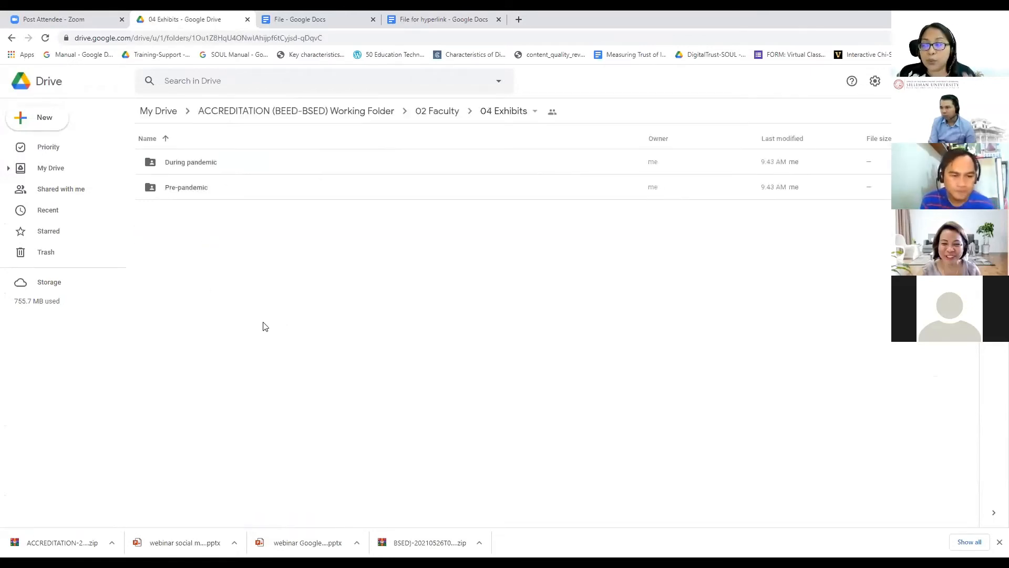
# Step: Create a new folder named 'Arcelo' in 04 Exhibits
pyautogui.click(49, 125)
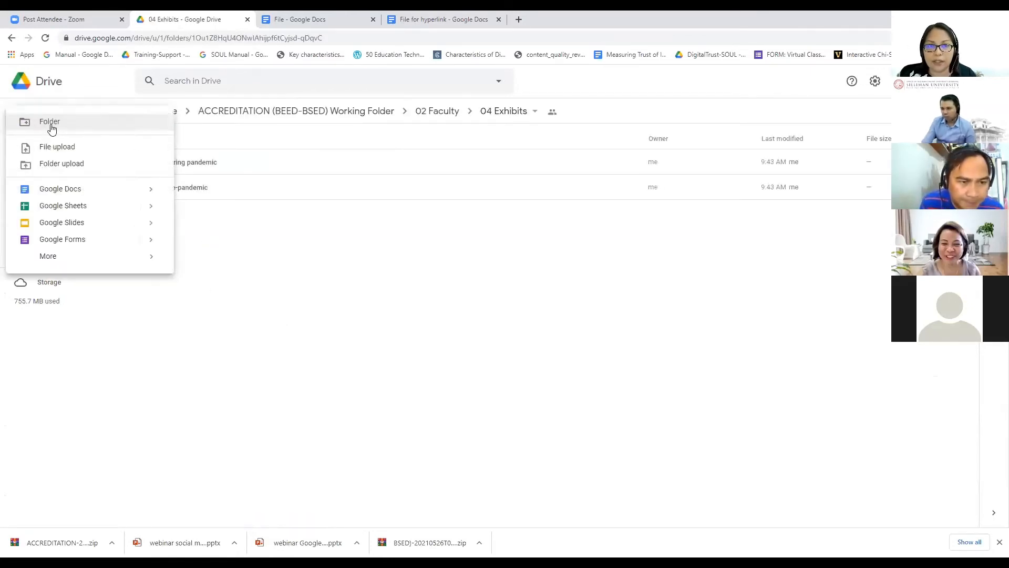
pyautogui.click(51, 126)
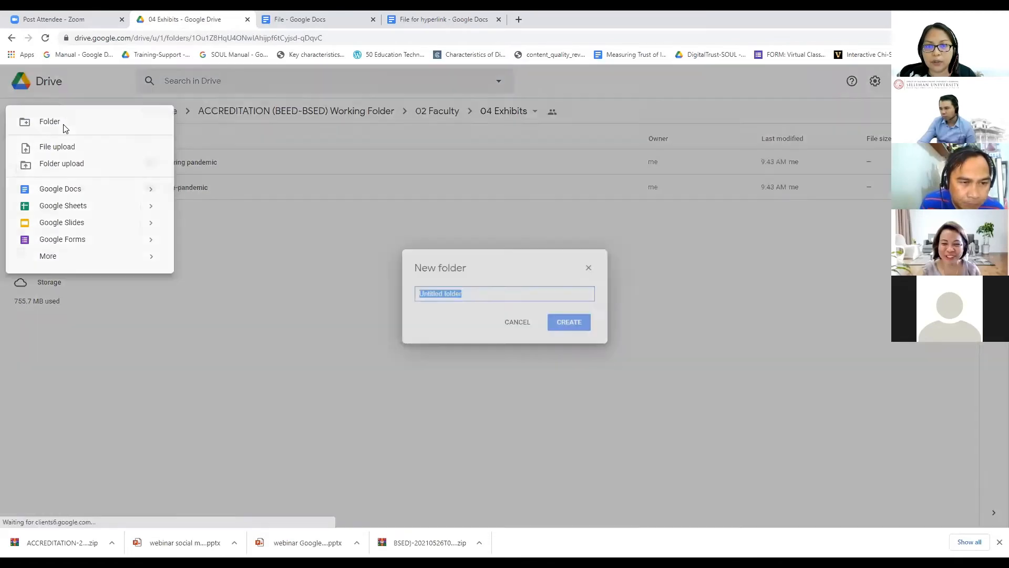
pyautogui.write('Arcelo')
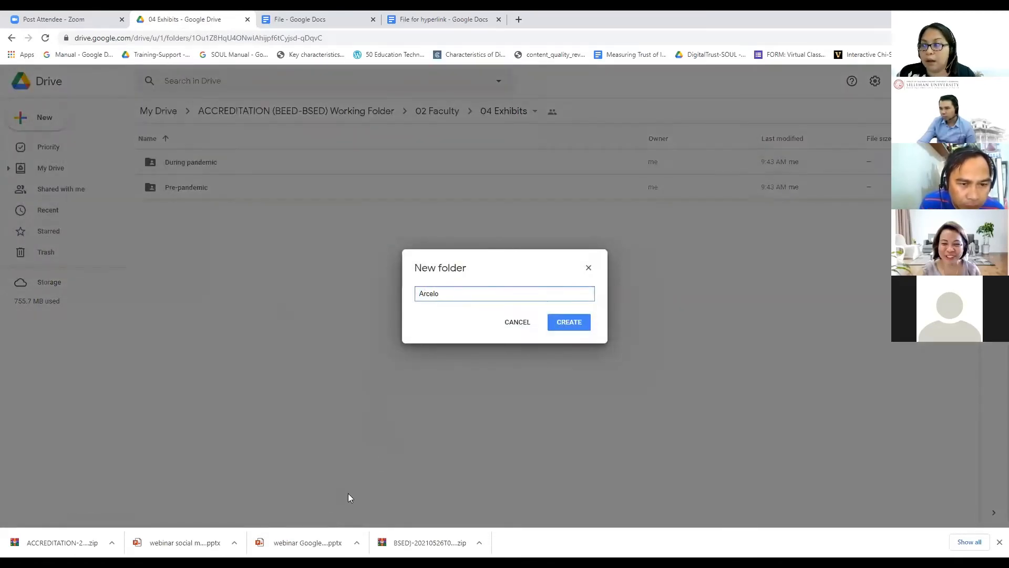
pyautogui.click(573, 323)
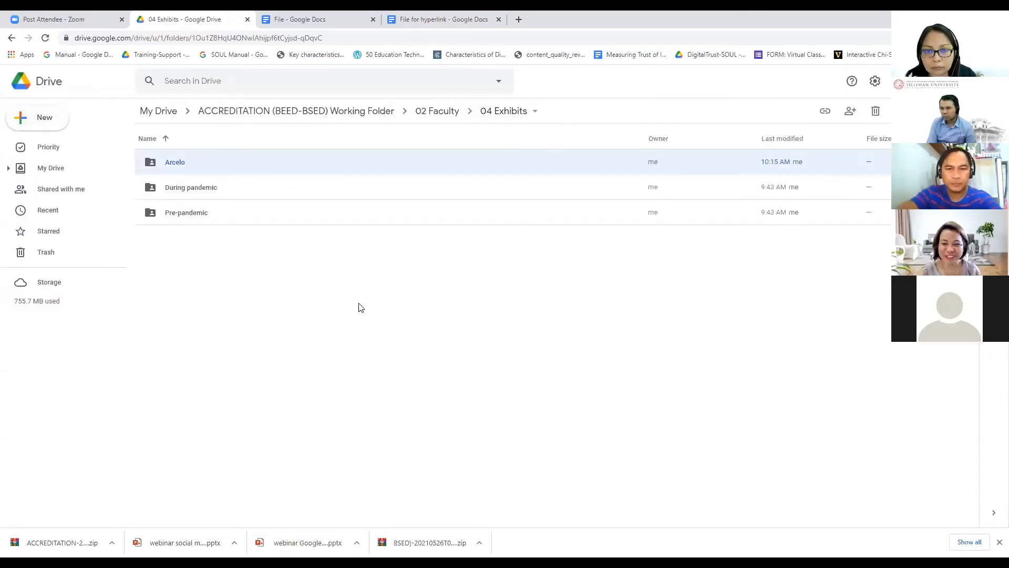
# Step: Move the Arcelo folder into During pandemic, confirming the access change, and check it there
pyautogui.moveTo(212, 171)
pyautogui.mouseDown()
pyautogui.moveTo(211, 186)
pyautogui.moveTo(199, 182)
pyautogui.mouseUp()
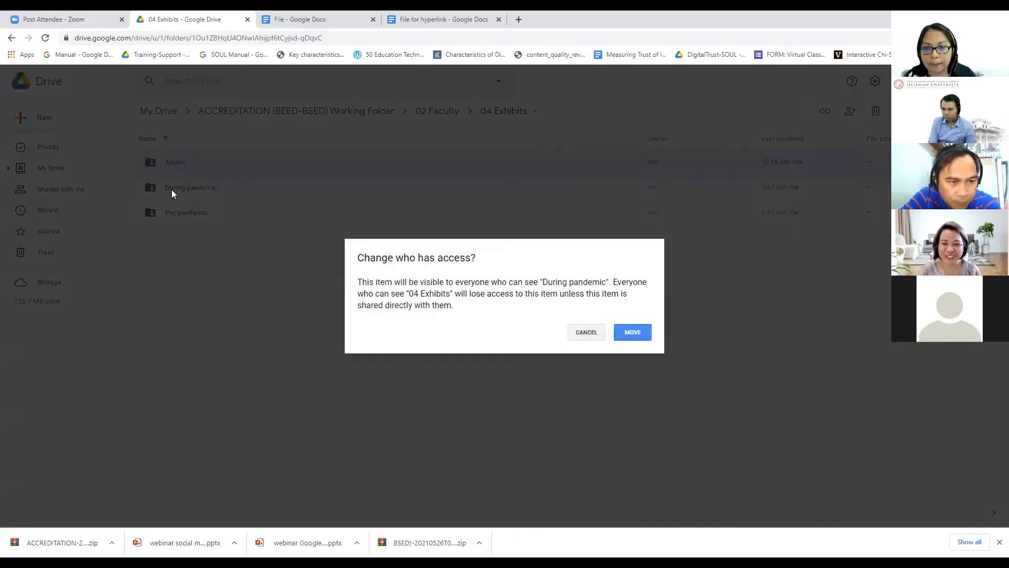
pyautogui.click(632, 332)
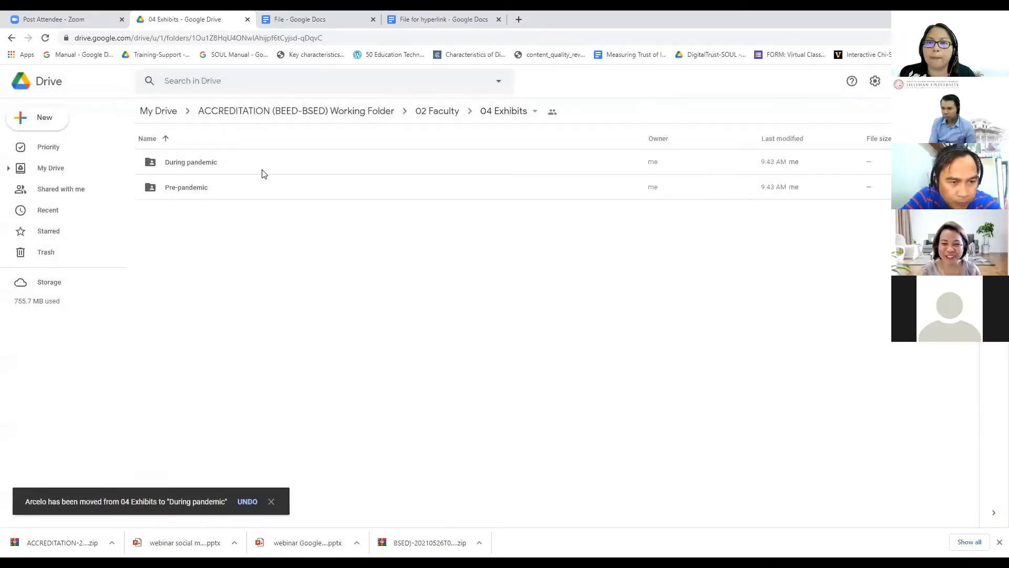
pyautogui.doubleClick(263, 173)
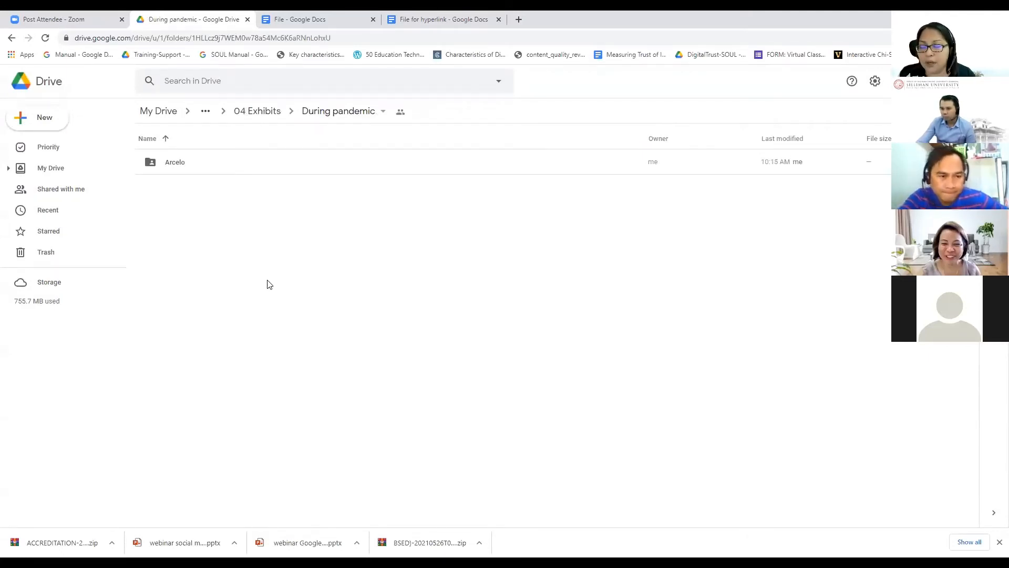
pyautogui.doubleClick(190, 168)
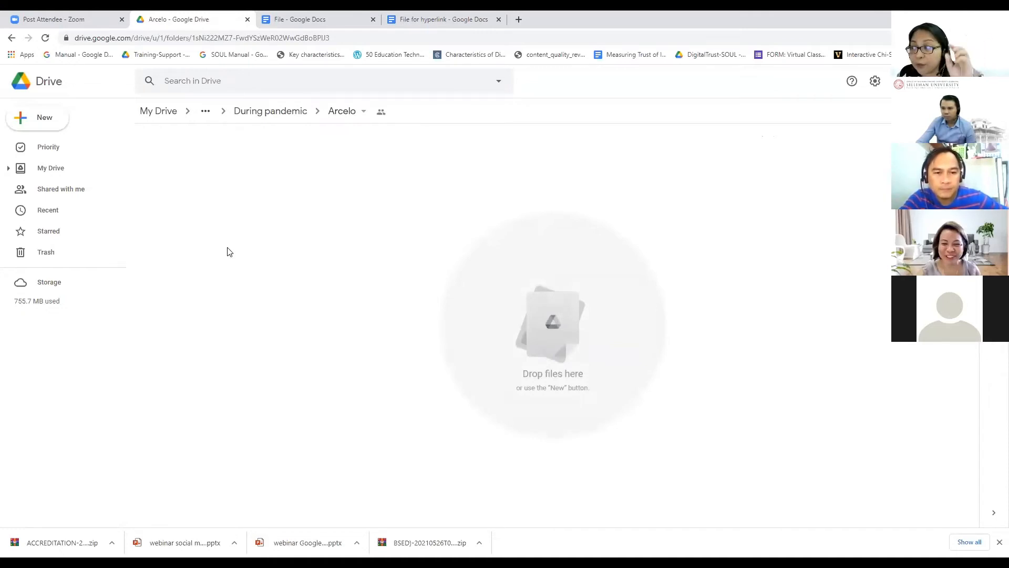
pyautogui.click(12, 41)
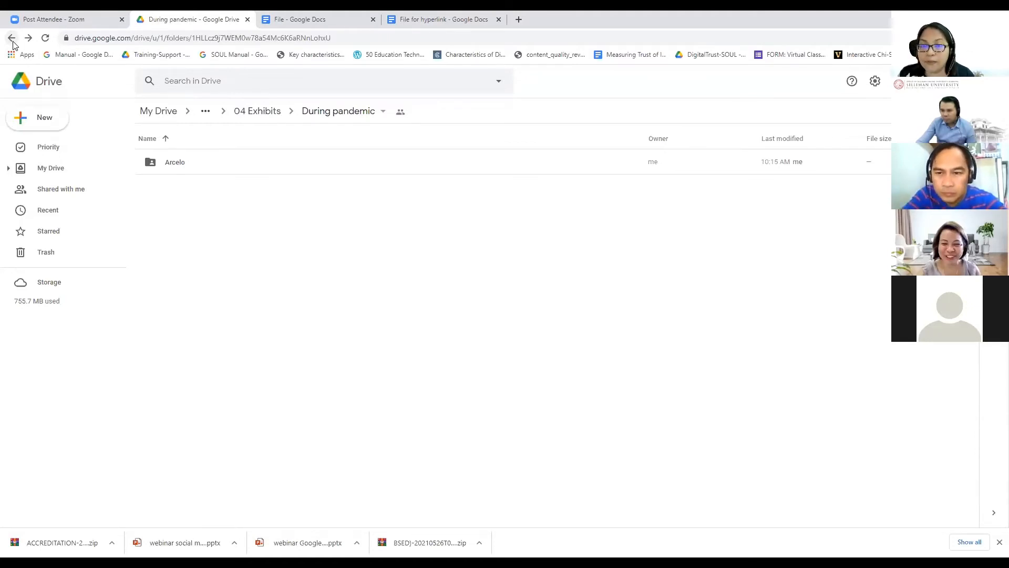
# Step: Copy the Arcelo folder's share link and close the sharing dialog
pyautogui.click(177, 166)
pyautogui.rightClick(182, 166)
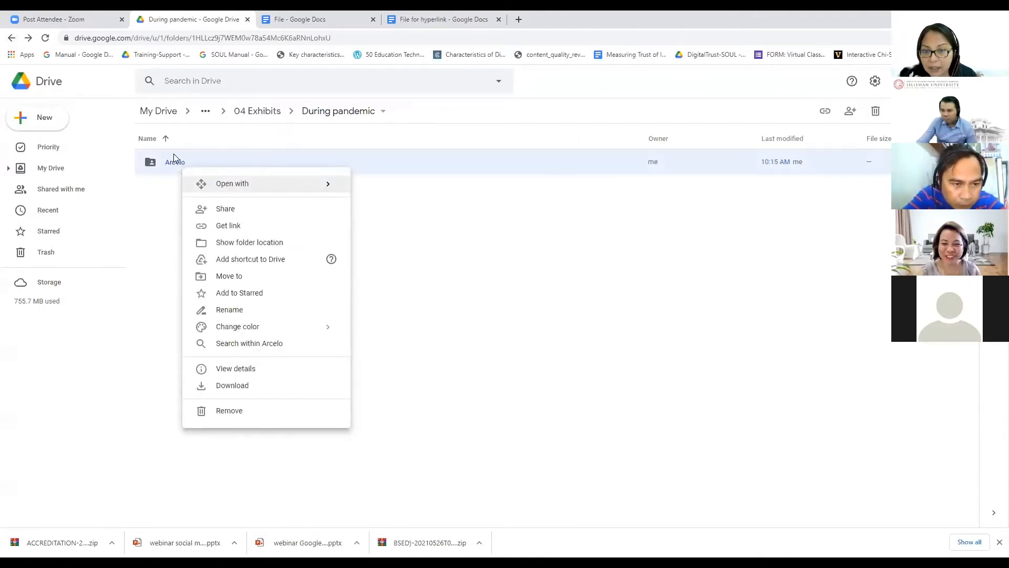
pyautogui.click(226, 226)
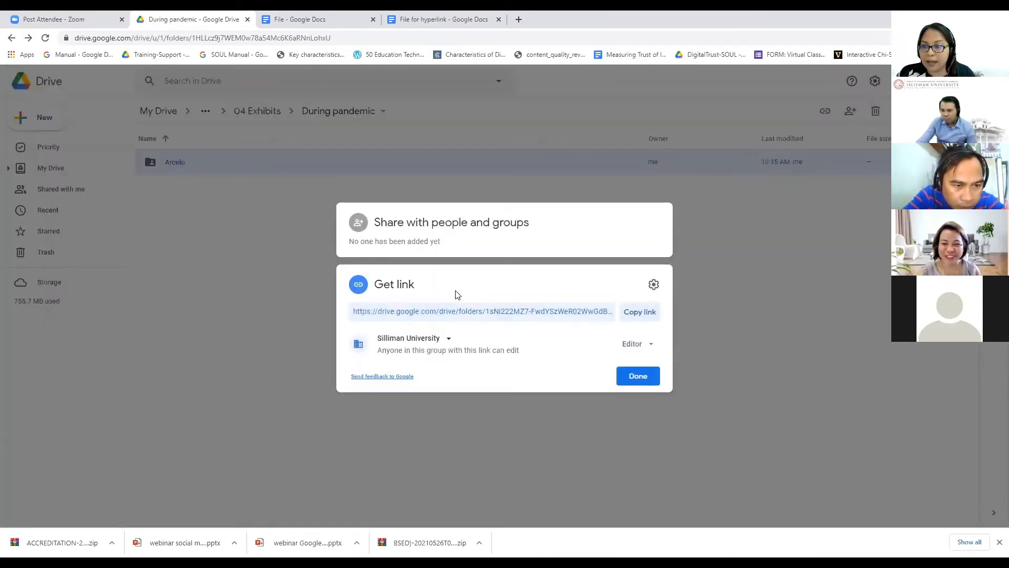
pyautogui.click(641, 313)
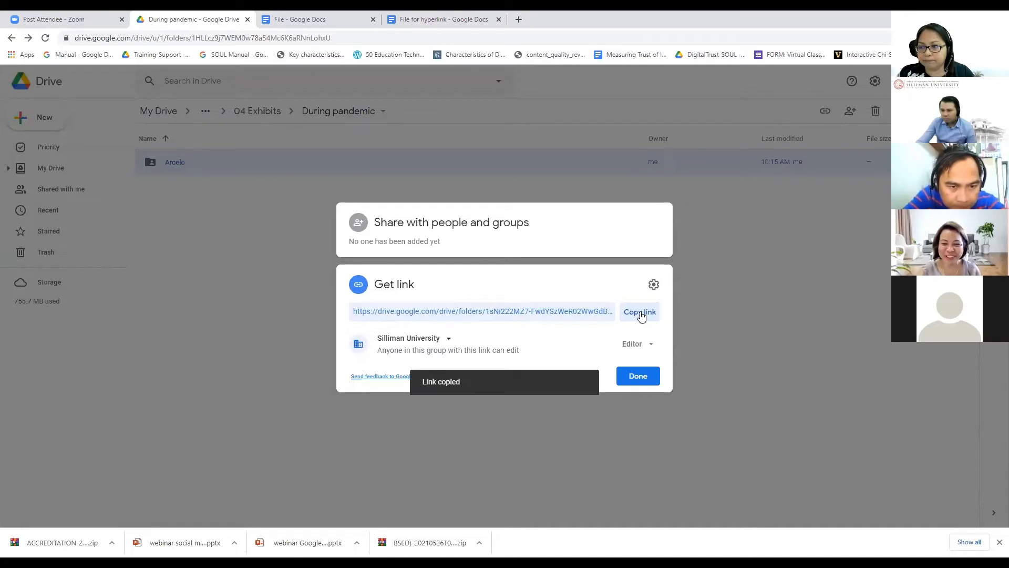
pyautogui.click(637, 377)
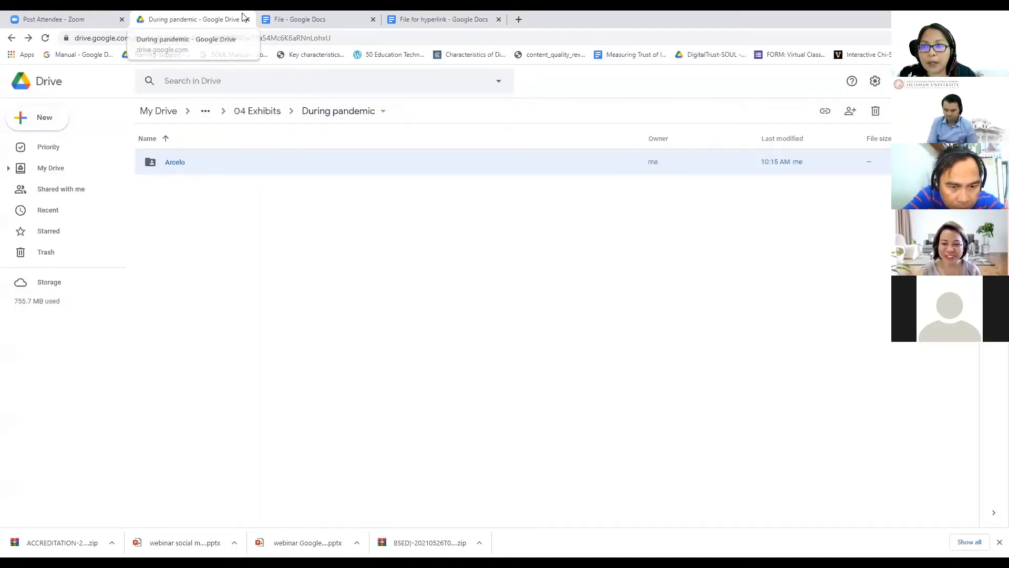
# Step: Link '02 Faculty' to the Arcelo folder URL, then open the 01 Community Involvement link
pyautogui.hotkey('ctrl', 'Tab')
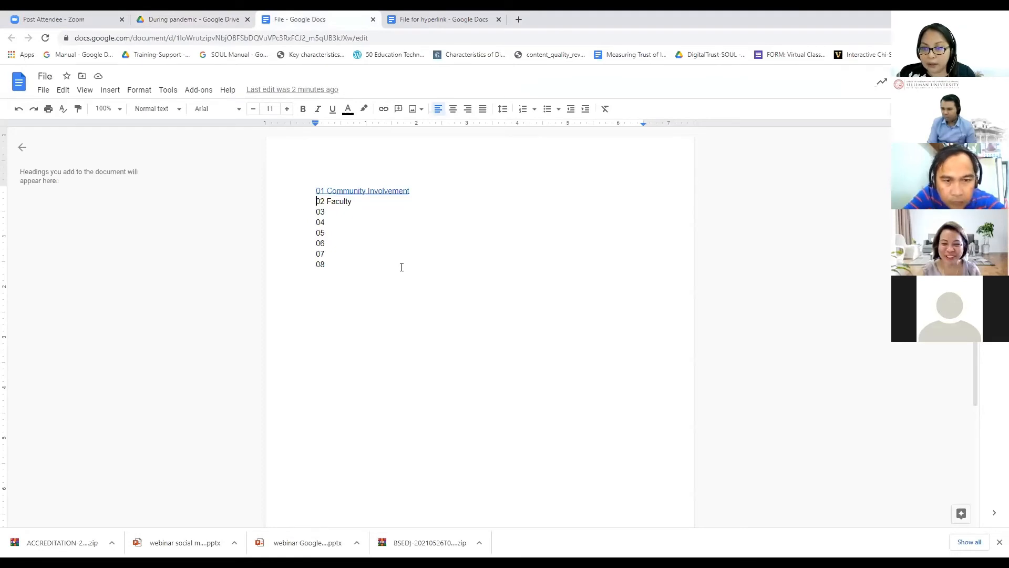
pyautogui.hotkey('ctrl', 'shift', 'Right')
pyautogui.hotkey('ctrl', 'shift', 'Right')
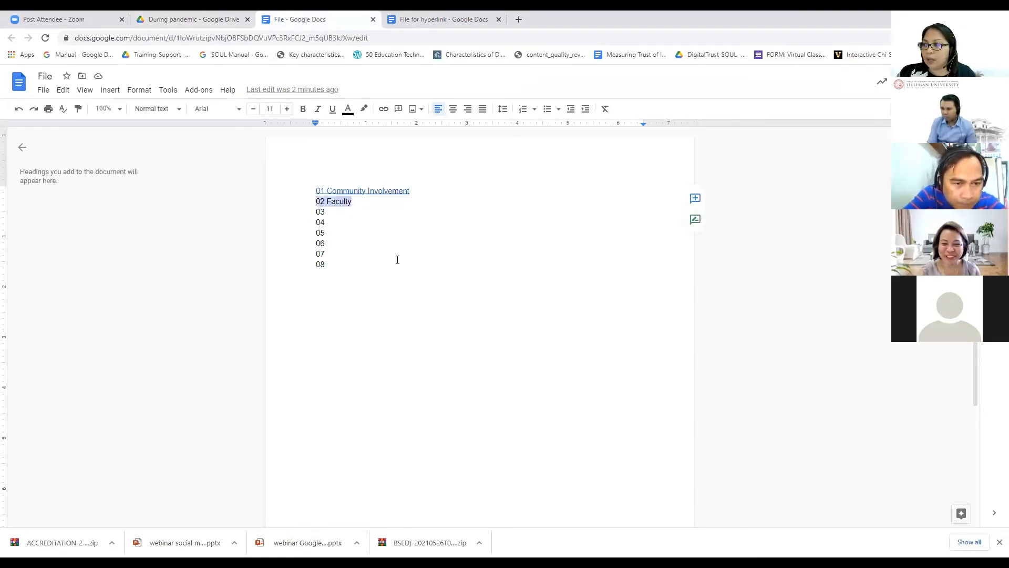
pyautogui.rightClick(334, 201)
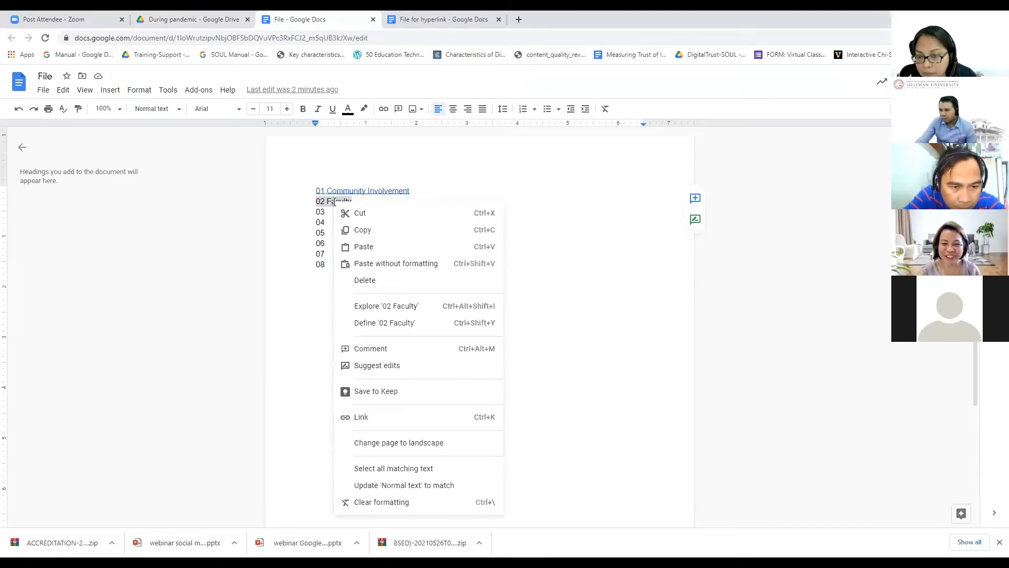
pyautogui.click(368, 417)
pyautogui.hotkey('ctrl', 'v')
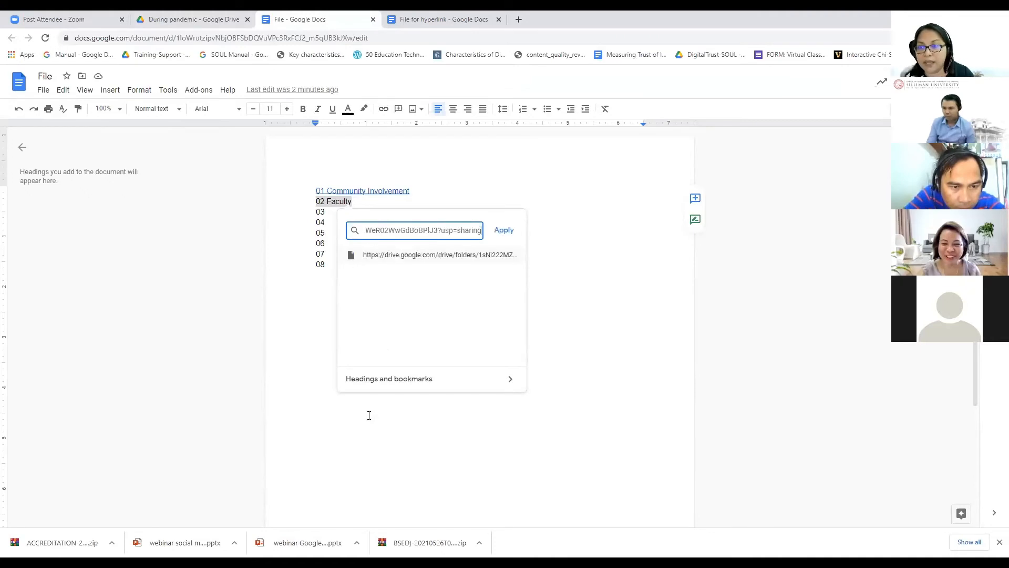
pyautogui.click(503, 231)
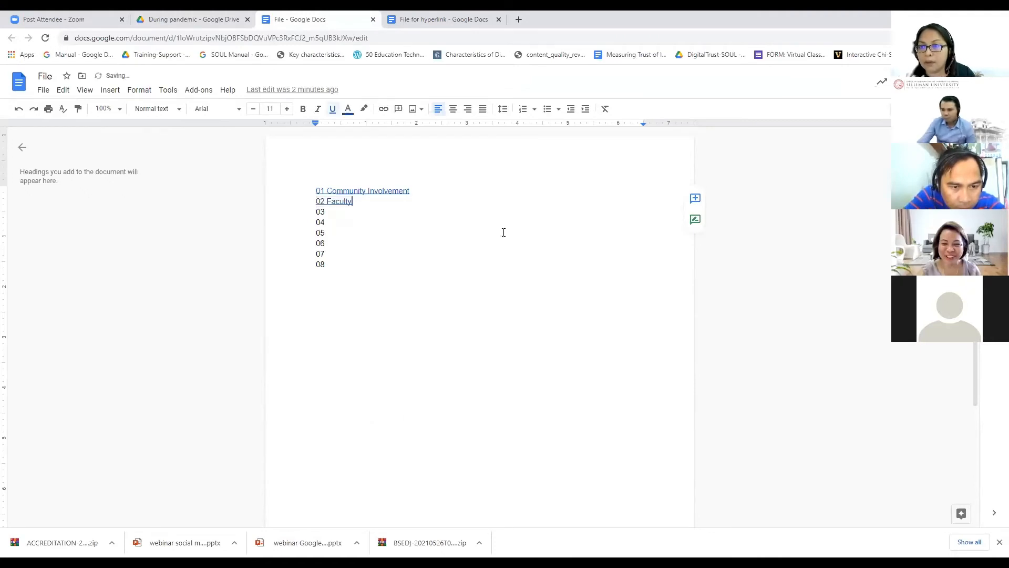
pyautogui.click(572, 339)
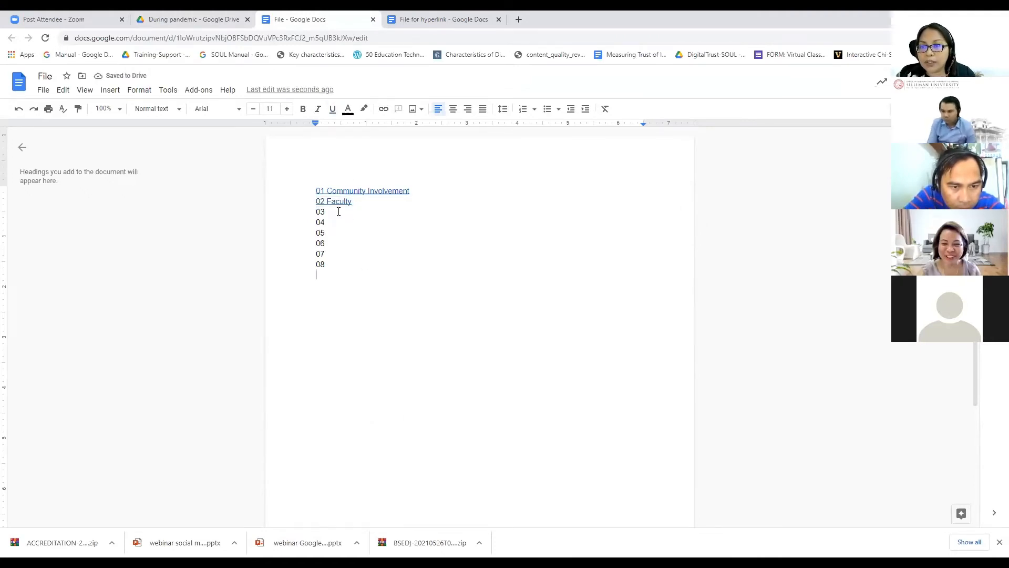
pyautogui.click(376, 190)
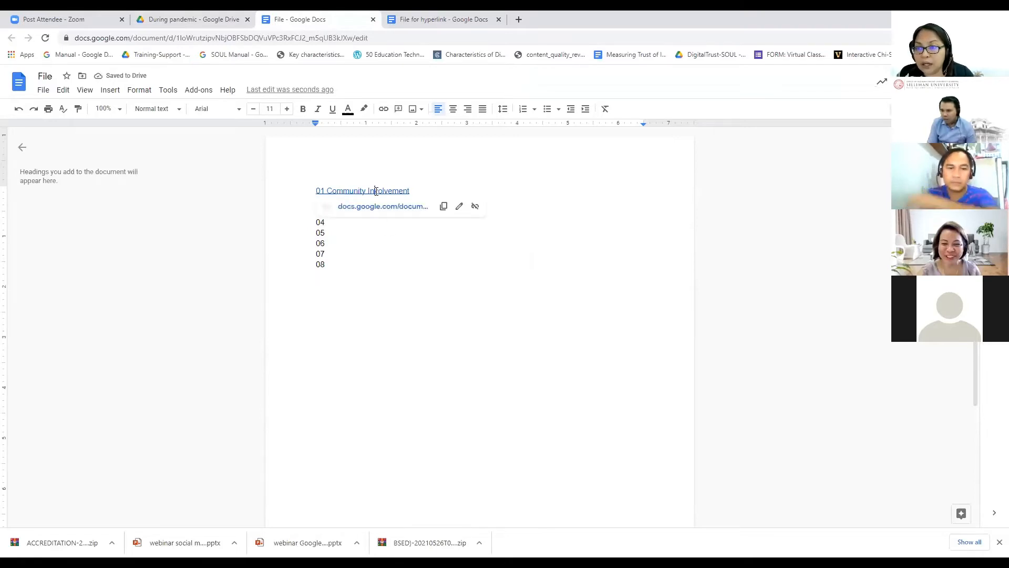
pyautogui.click(384, 206)
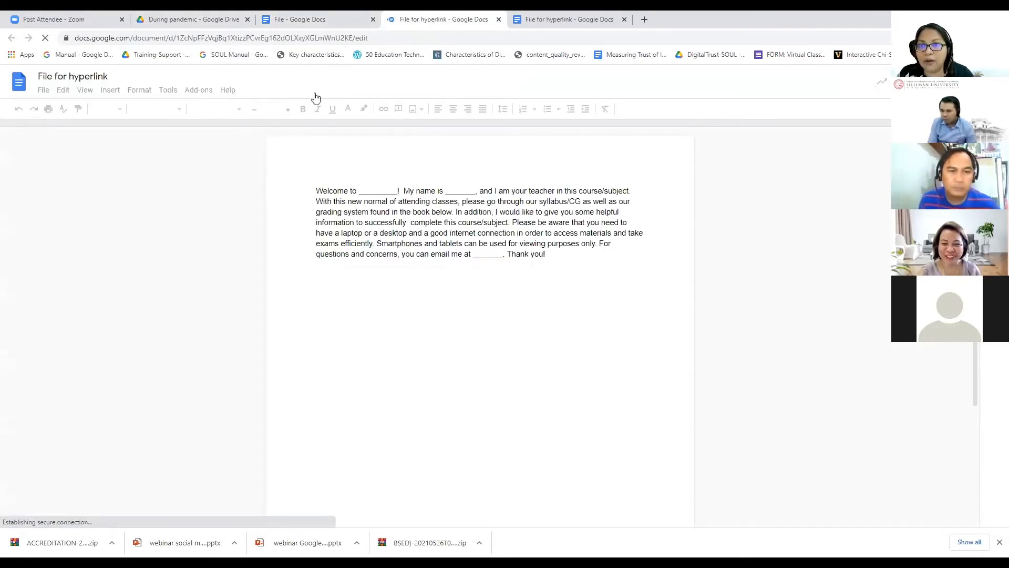
# Step: Back in the File doc, follow the '02 Faculty' link to the empty Arcelo folder
pyautogui.click(308, 19)
pyautogui.click(207, 21)
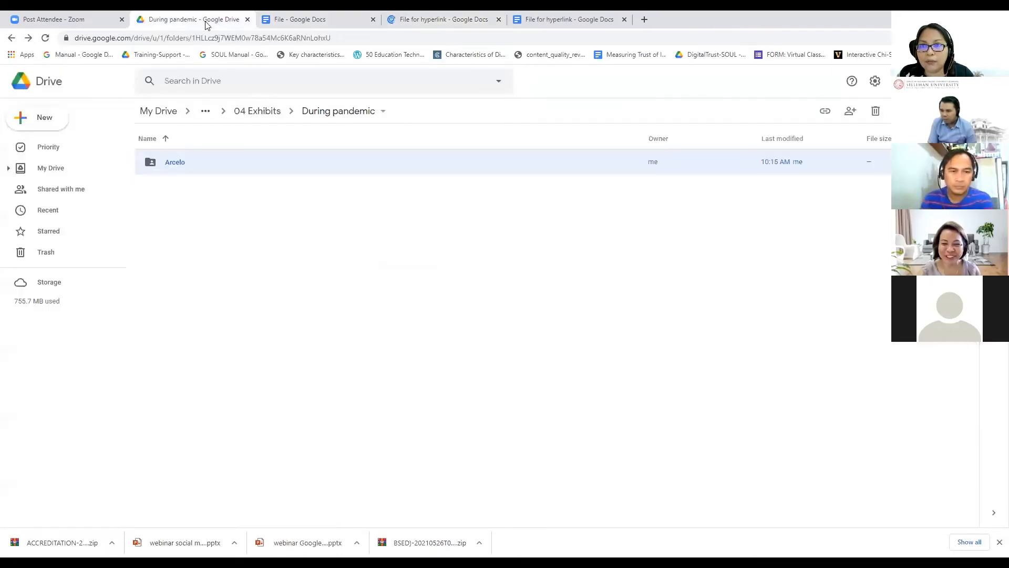
pyautogui.click(260, 21)
pyautogui.click(341, 202)
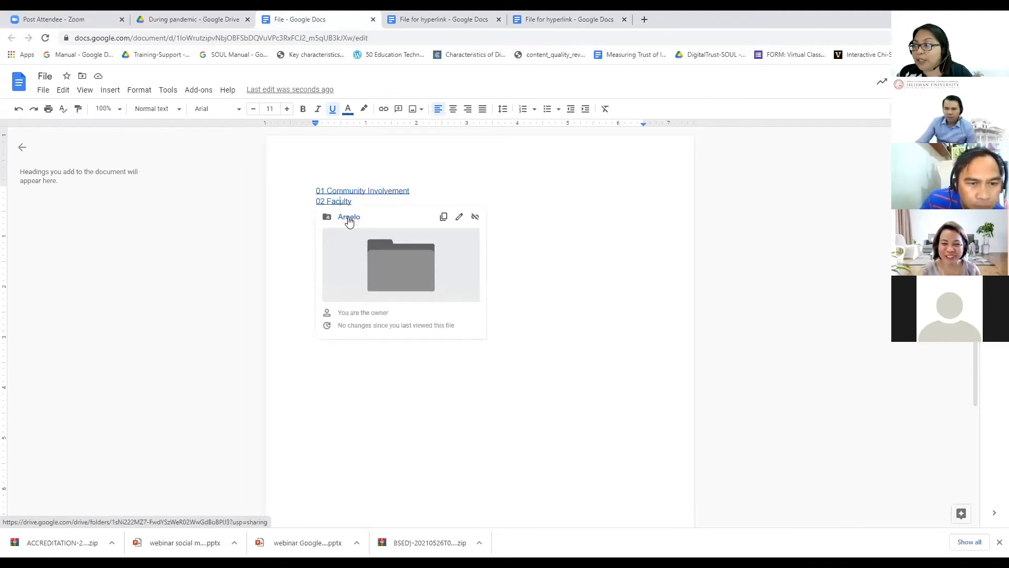
pyautogui.click(349, 217)
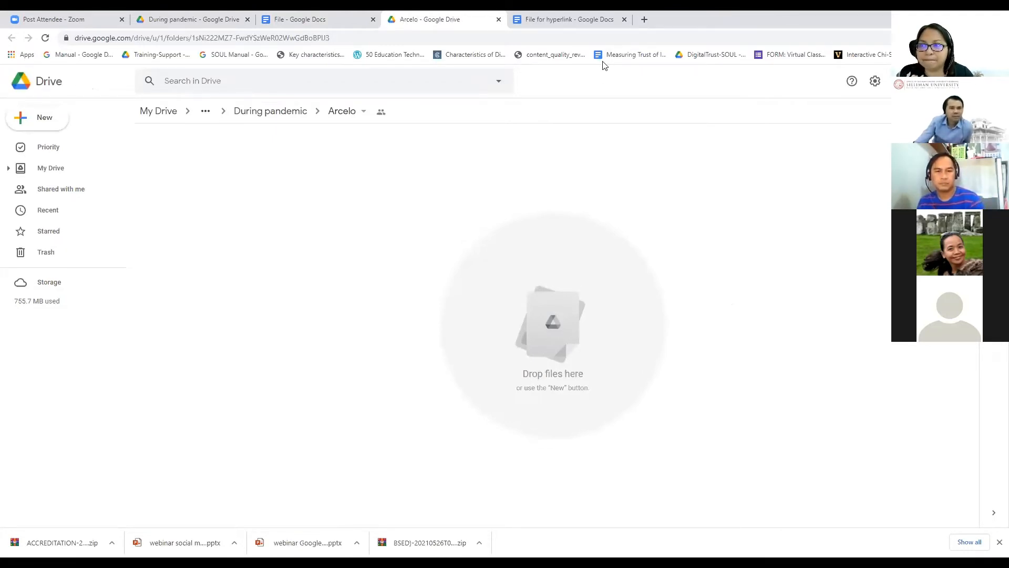
# Step: Return to the 'File' Google Docs tab
pyautogui.click(263, 19)
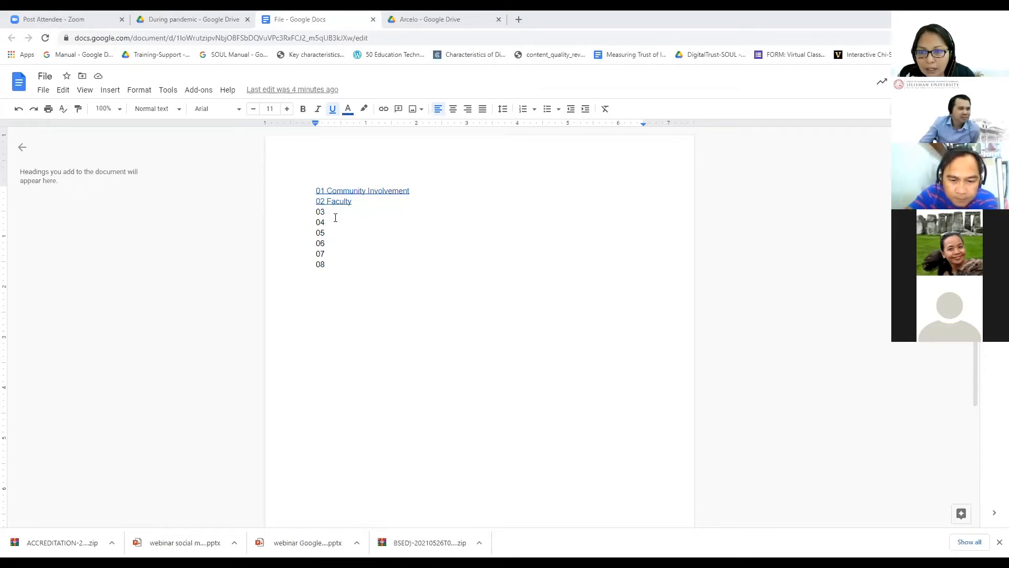
# Step: Label items 03 to 05 as Curriculum & Instruction, Library and Facilities
pyautogui.click(351, 298)
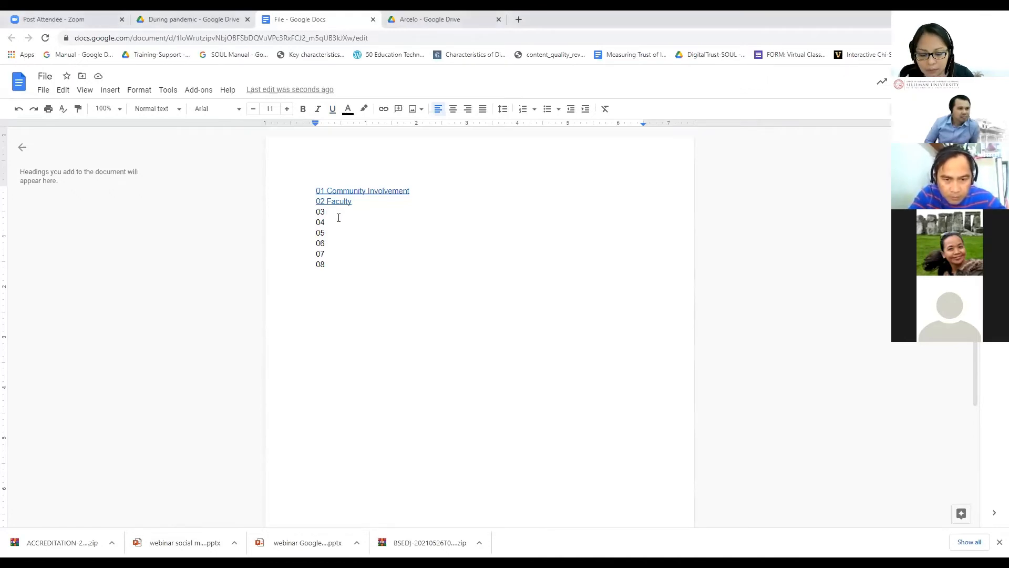
pyautogui.write('Curricul')
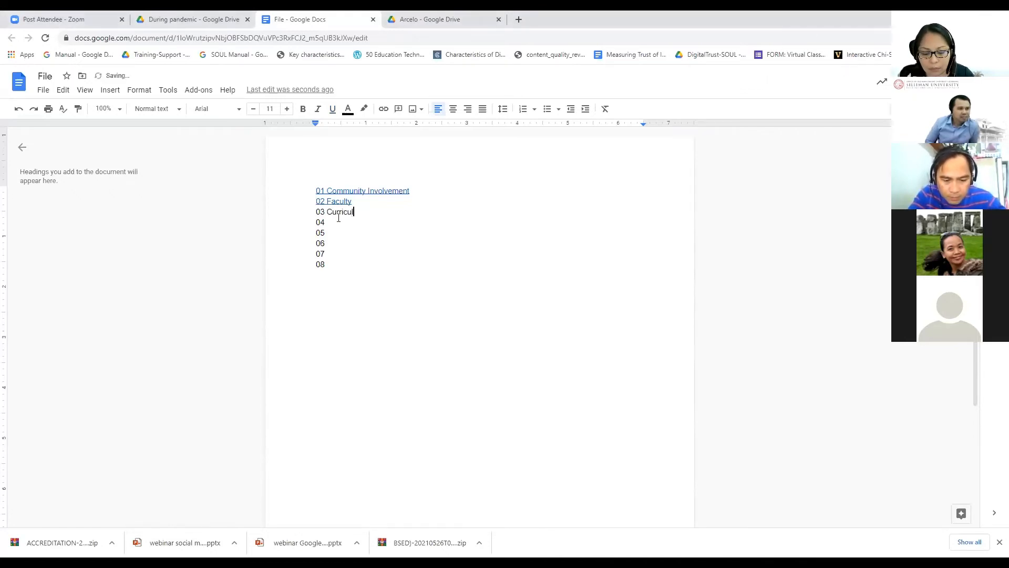
pyautogui.write('um &')
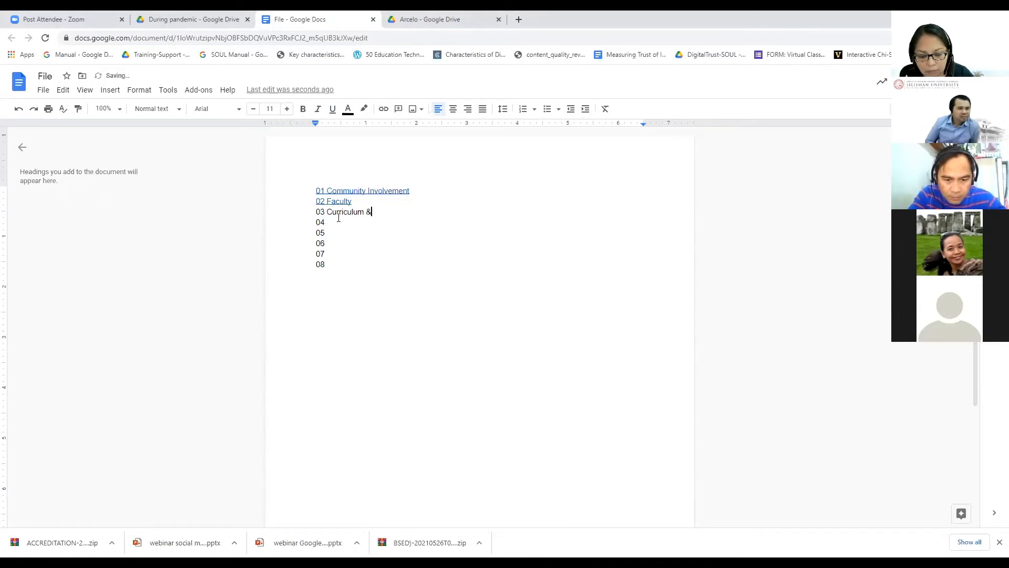
pyautogui.write(' Instruction')
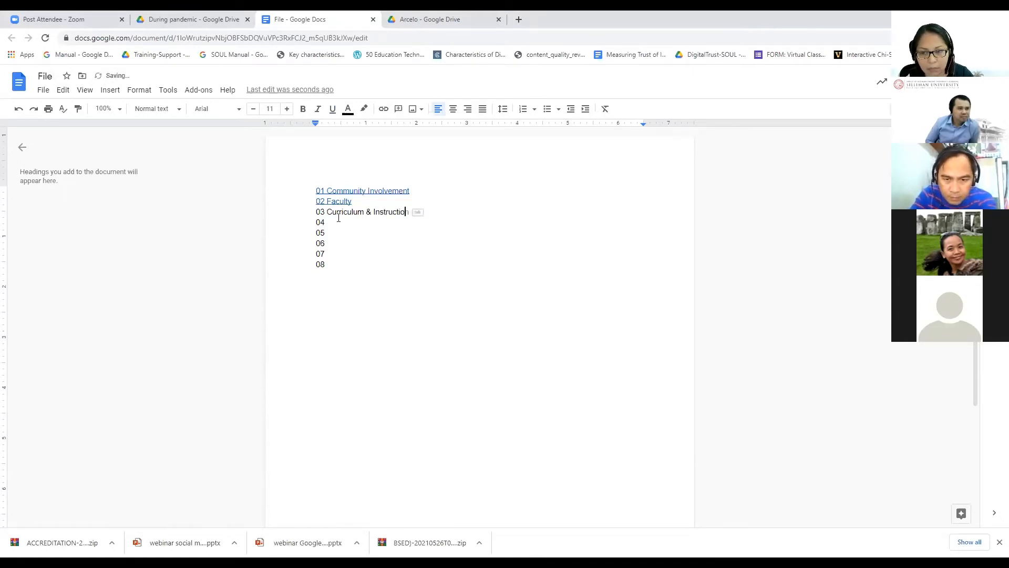
pyautogui.click(341, 225)
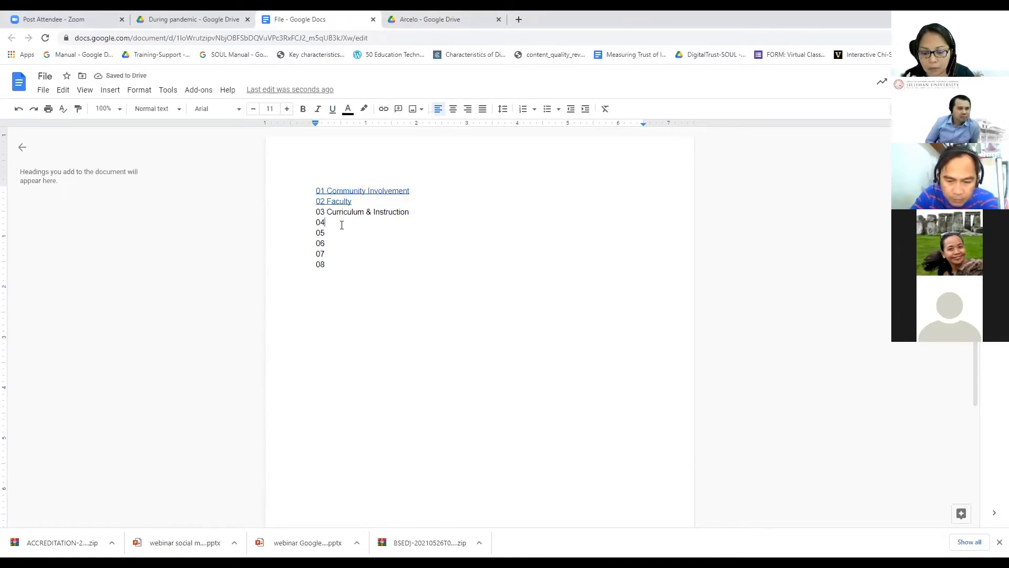
pyautogui.write('Library')
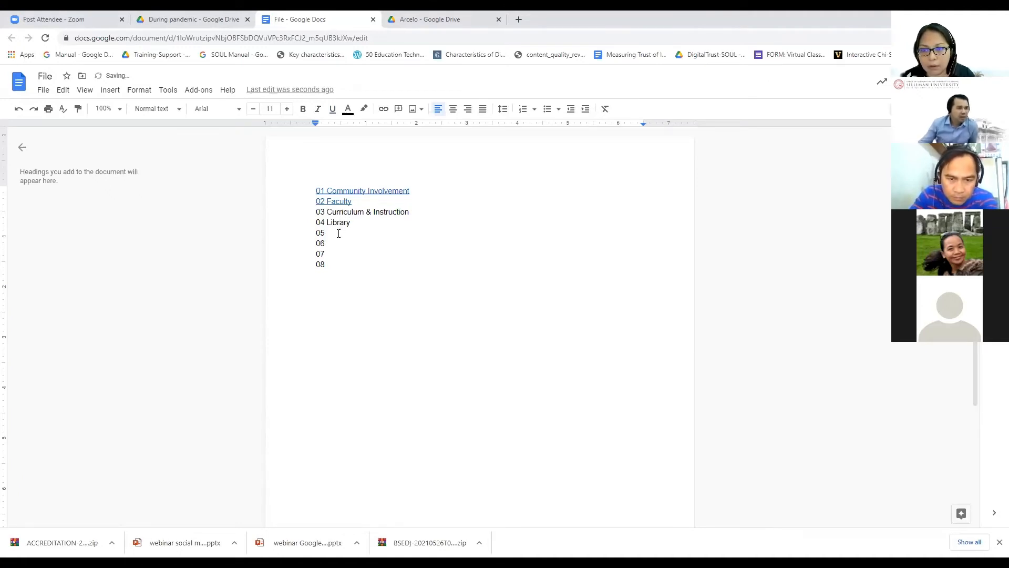
pyautogui.click(339, 233)
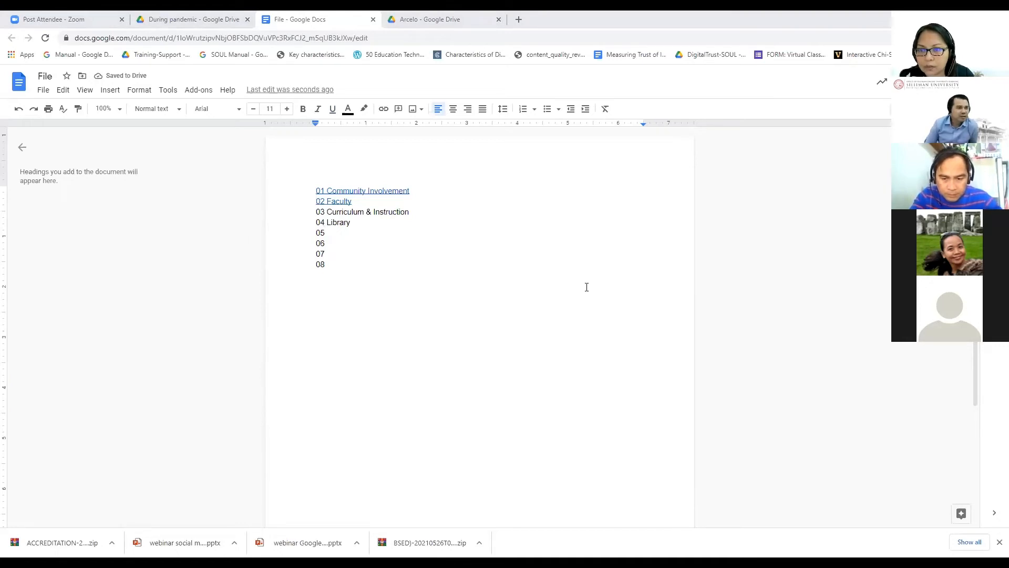
pyautogui.write('Fsa')
pyautogui.press('BackSpace')
pyautogui.press('BackSpace')
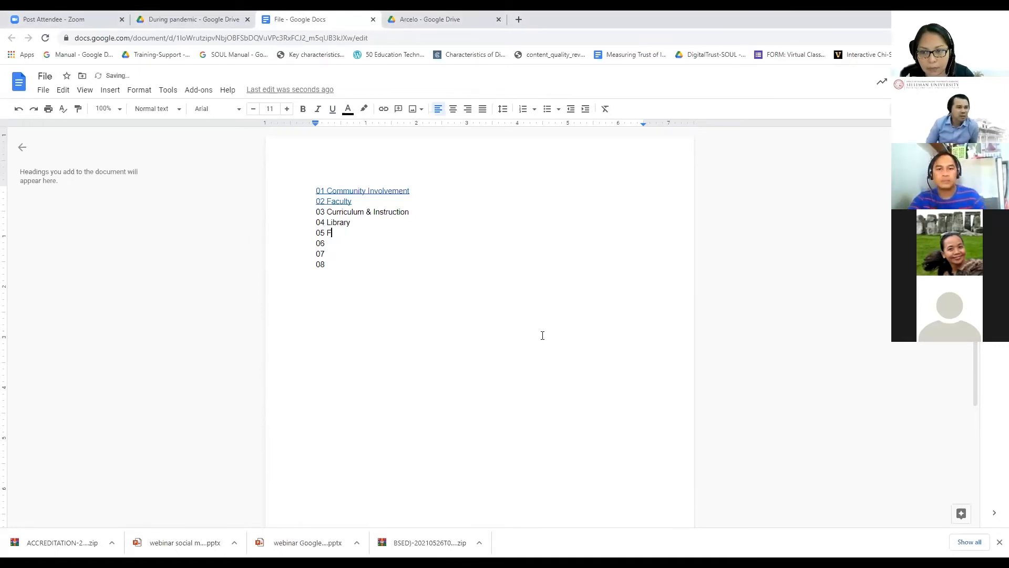
pyautogui.write('acilit')
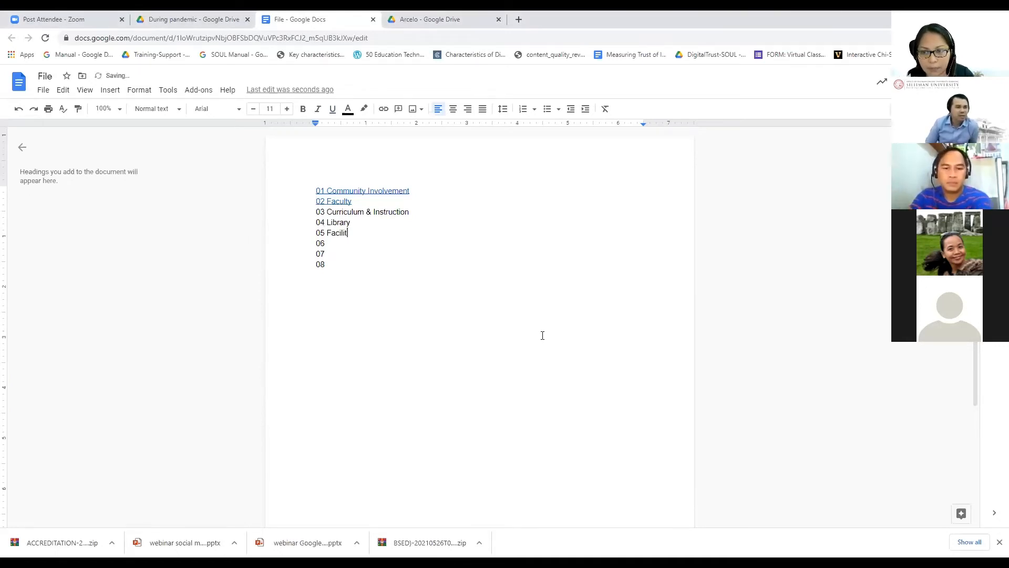
pyautogui.write('ies')
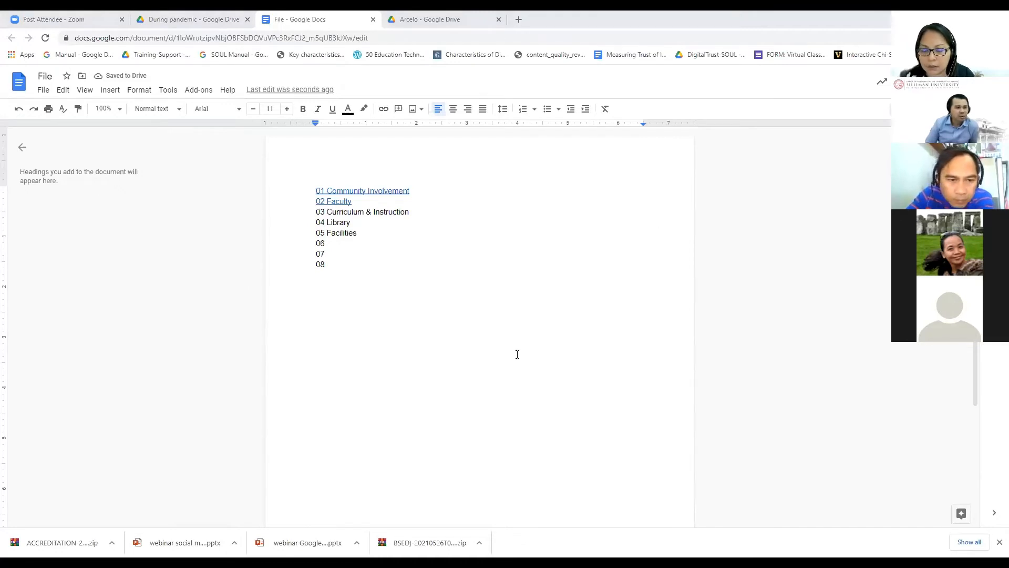
# Step: Label items 06 to 08 as Student Services, Administration and Pre-recorded Videos
pyautogui.click(342, 243)
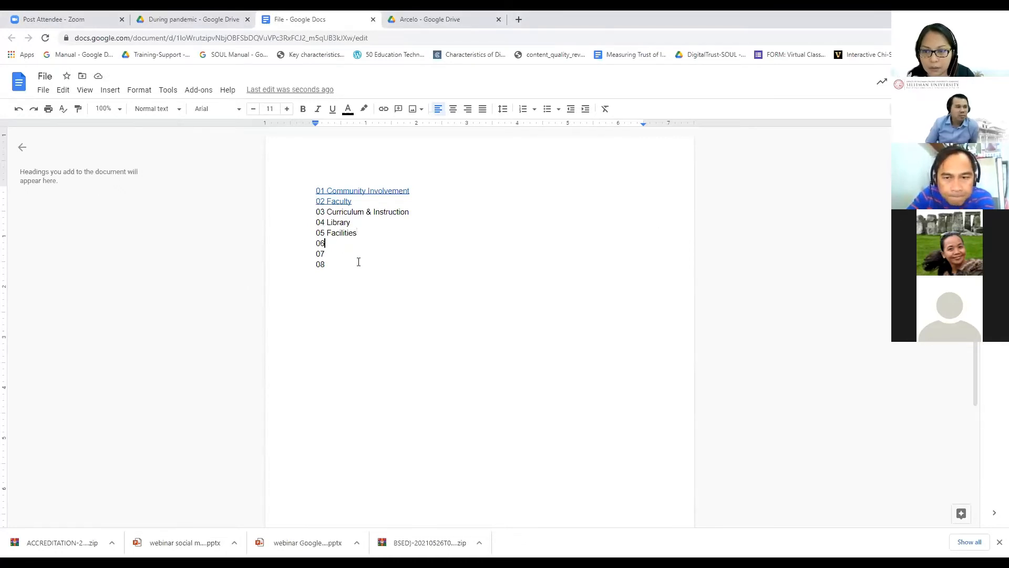
pyautogui.write('Student ')
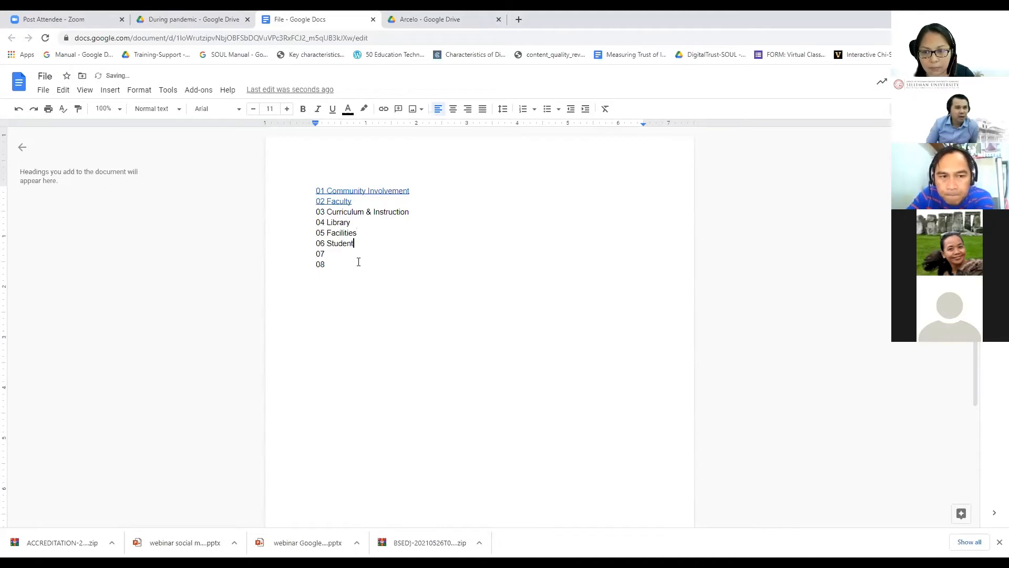
pyautogui.write('Sre')
pyautogui.press('BackSpace')
pyautogui.press('BackSpace')
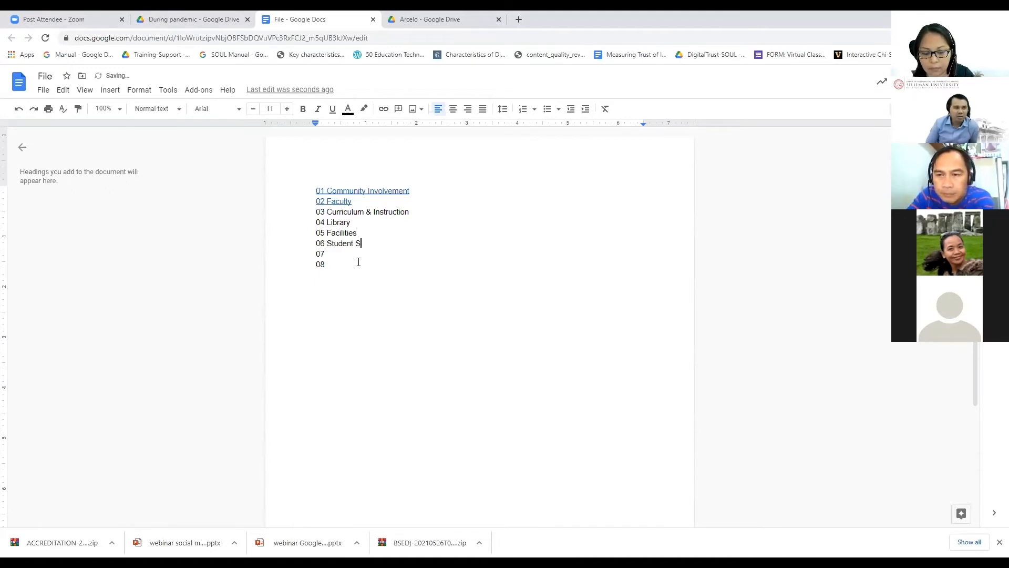
pyautogui.write('ervices')
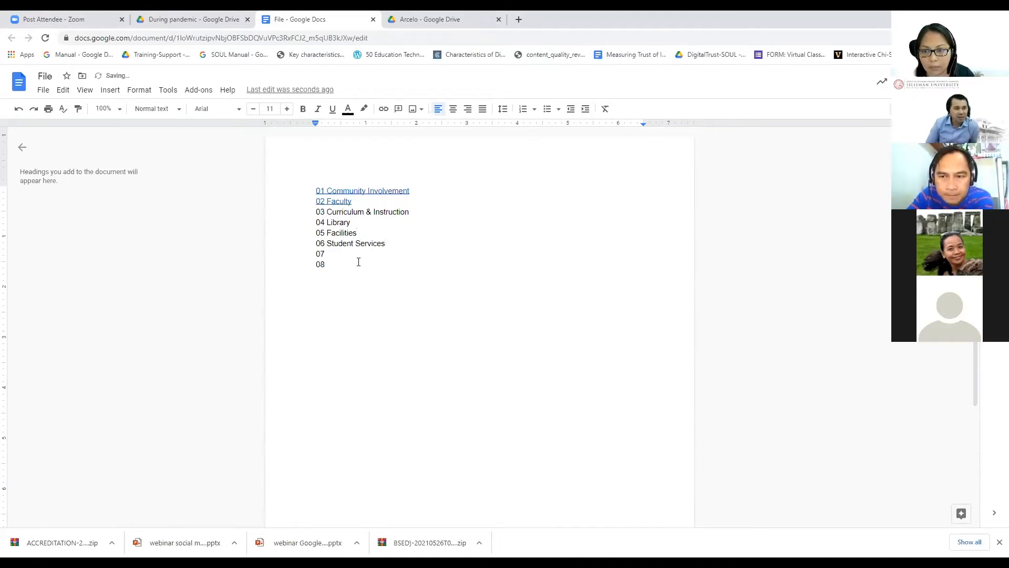
pyautogui.click(357, 261)
pyautogui.click(338, 253)
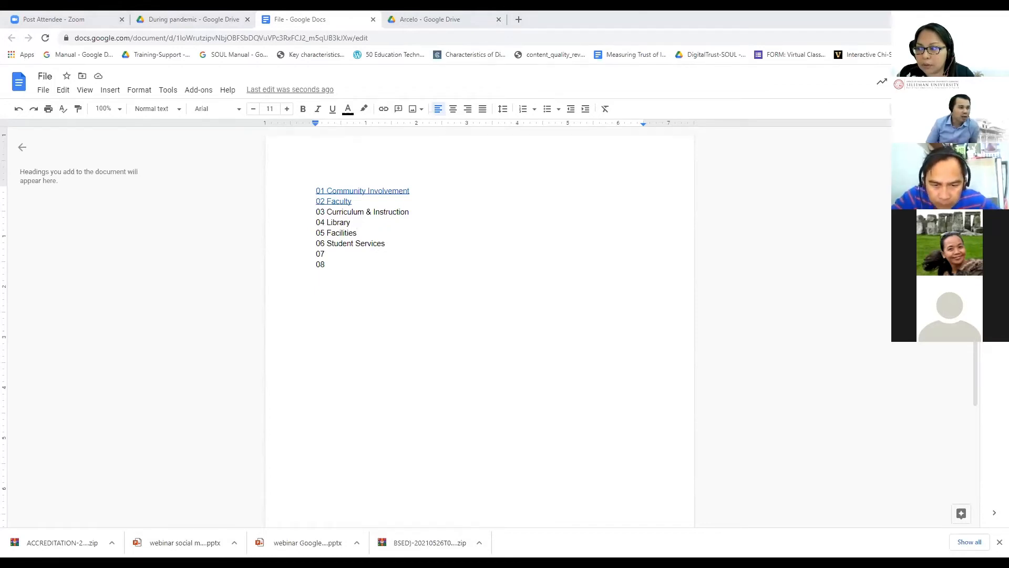
pyautogui.click(385, 297)
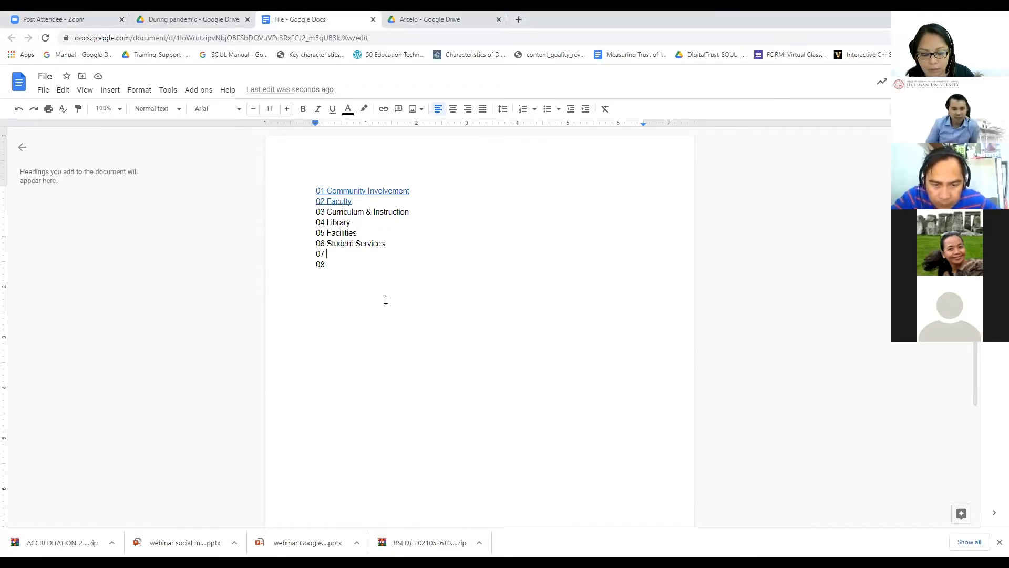
pyautogui.write('Administration')
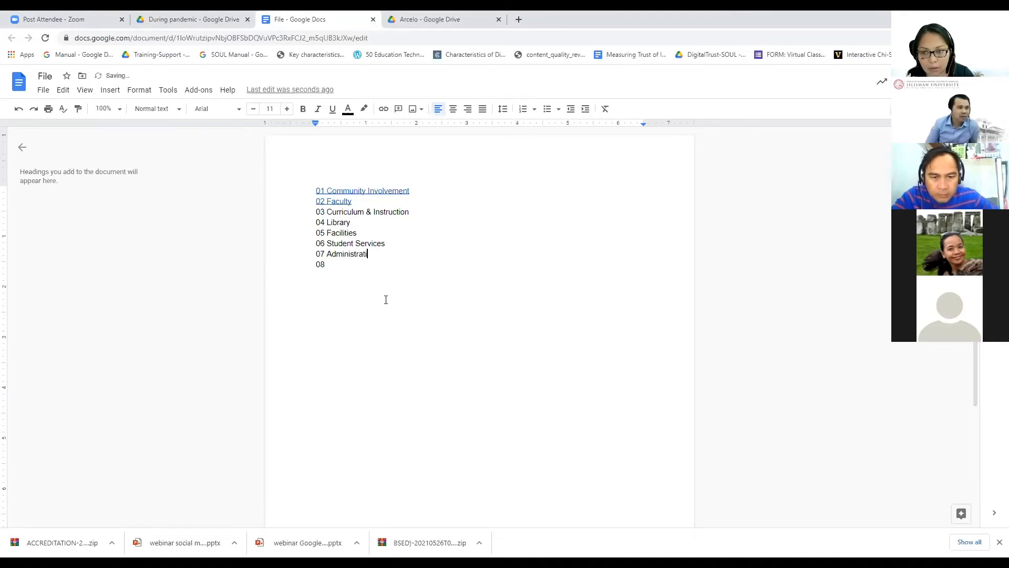
pyautogui.write(' 08 Pre')
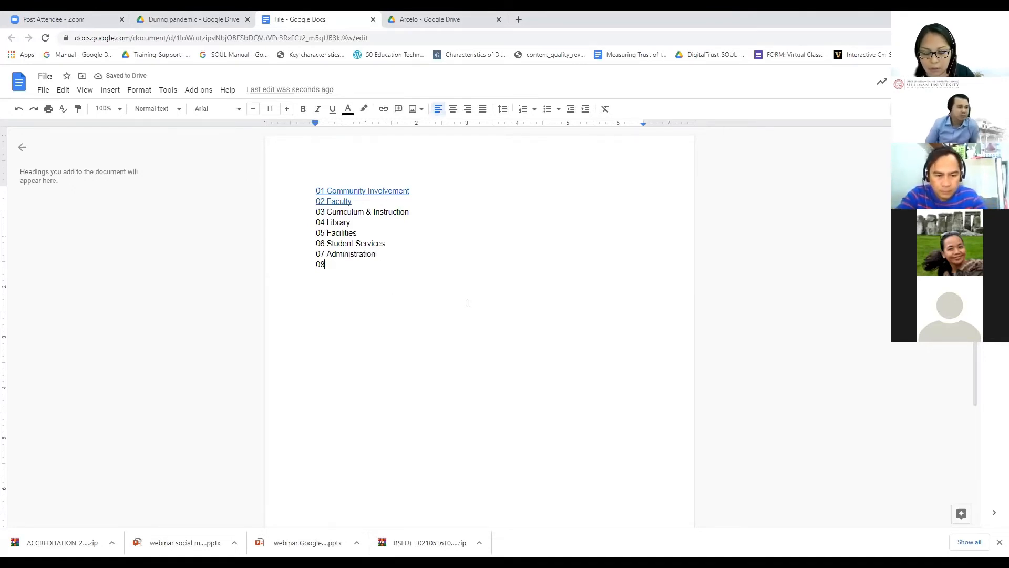
pyautogui.write('-re')
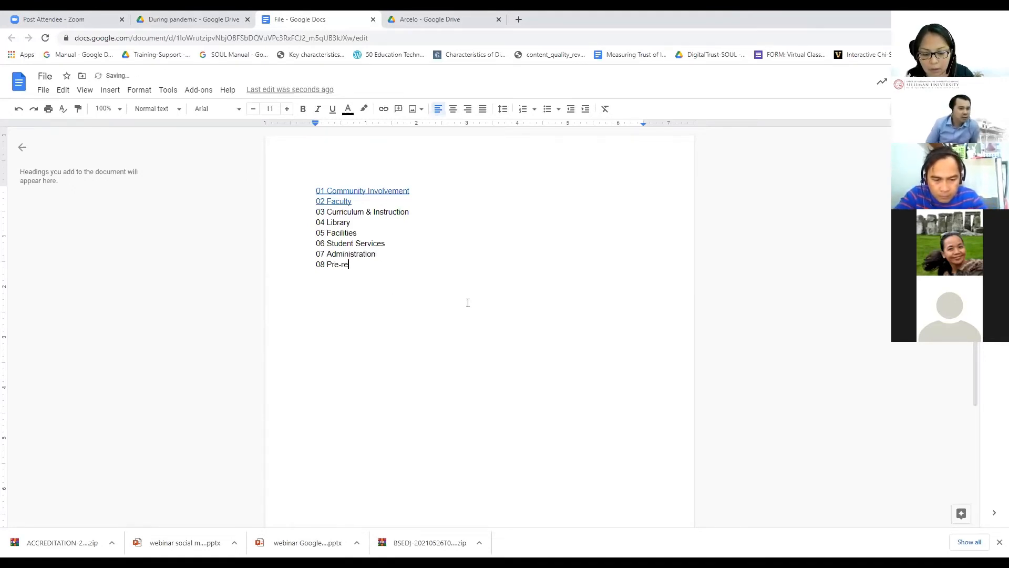
pyautogui.write('corded Vid')
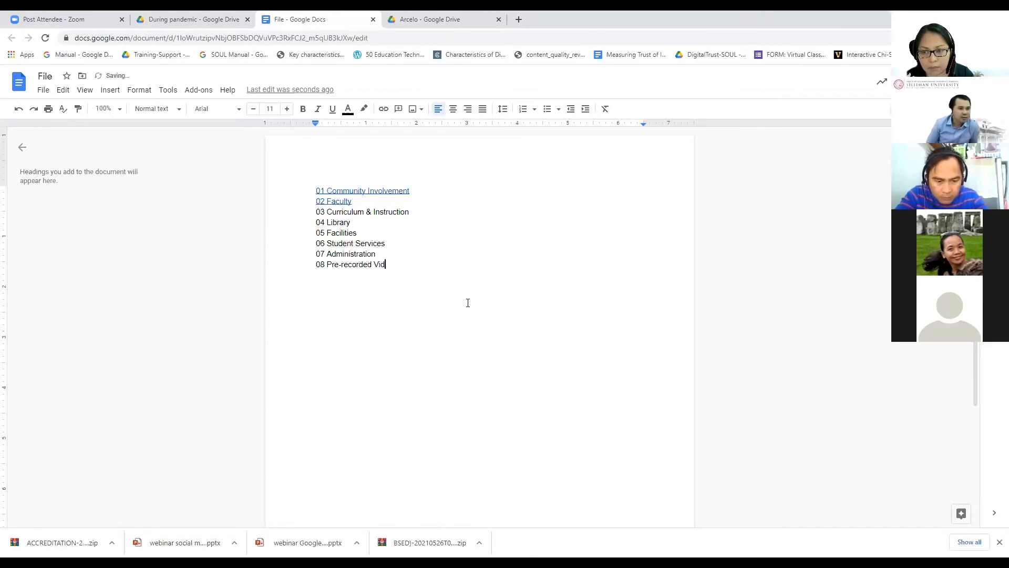
pyautogui.write('eos')
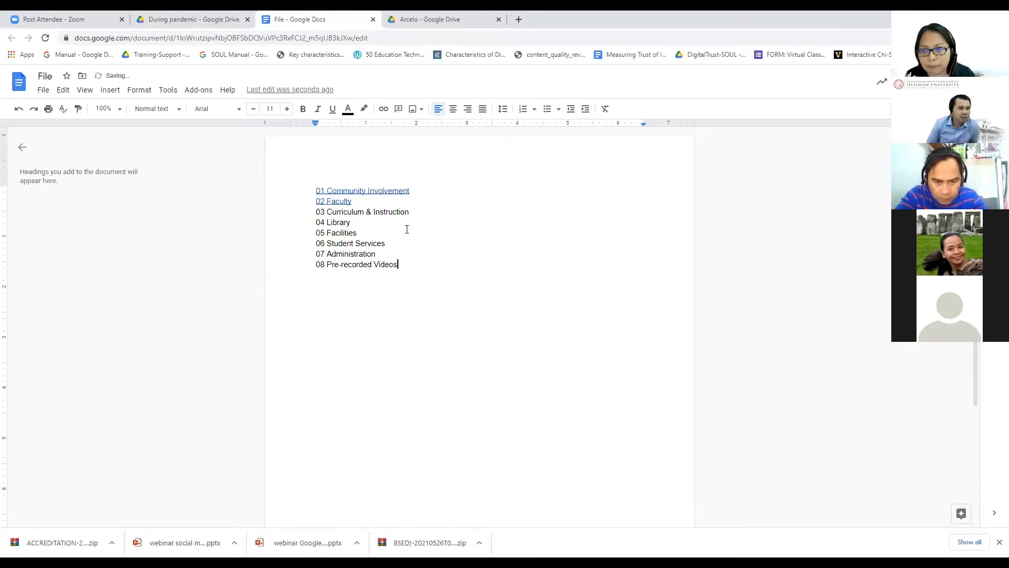
pyautogui.click(442, 191)
# Step: Add indented sub-items Self Survey and Observation Summary under 01 Community Involvement
pyautogui.press('Return')
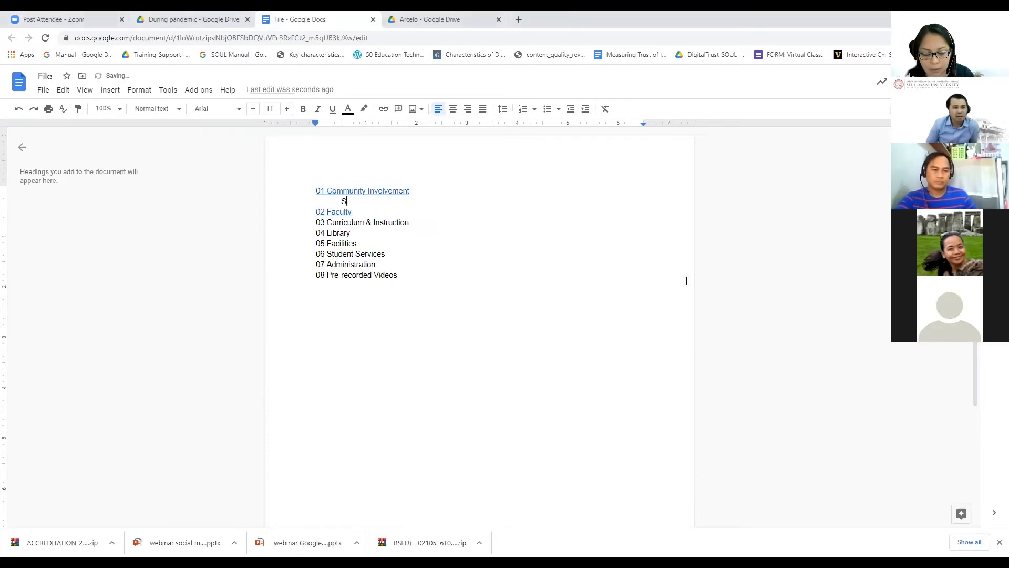
pyautogui.write('Self Suu')
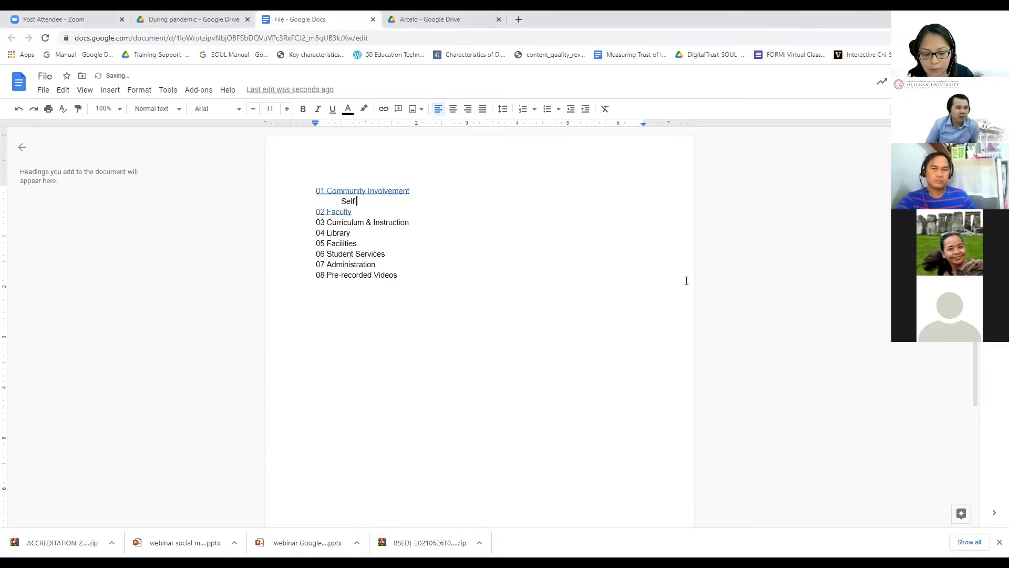
pyautogui.press('BackSpace')
pyautogui.write('r')
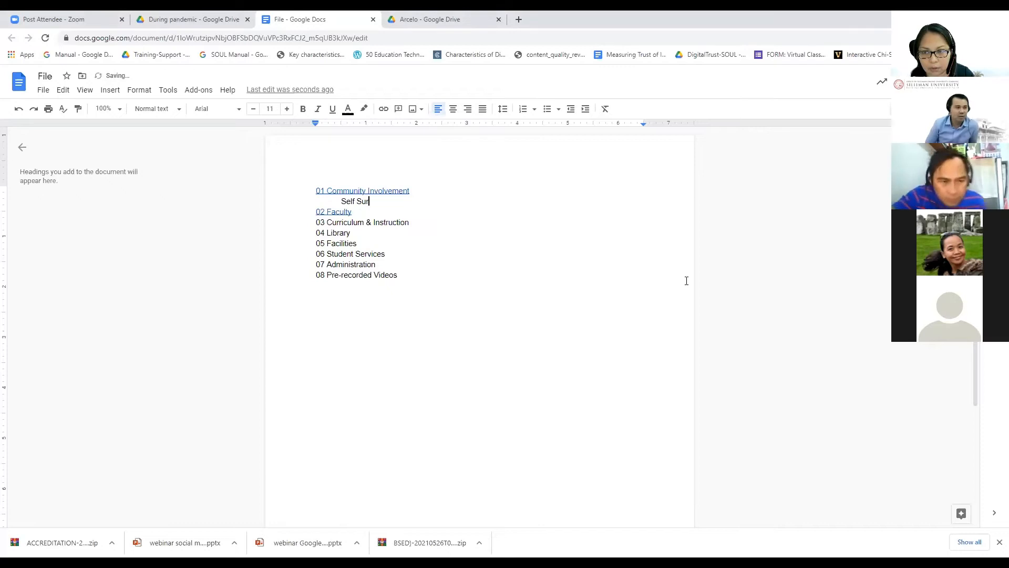
pyautogui.write('vey')
pyautogui.press('Return')
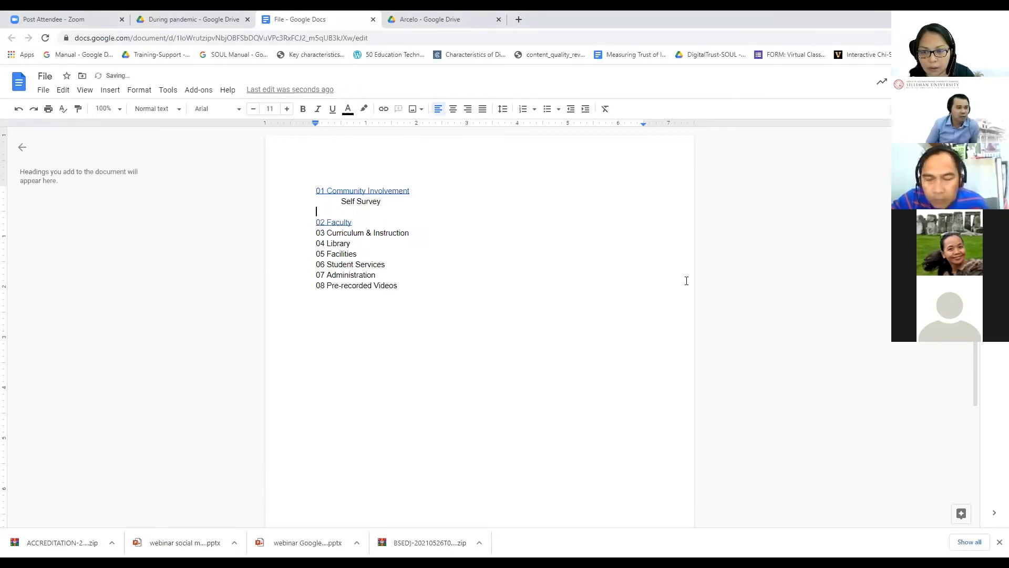
pyautogui.write('Obe')
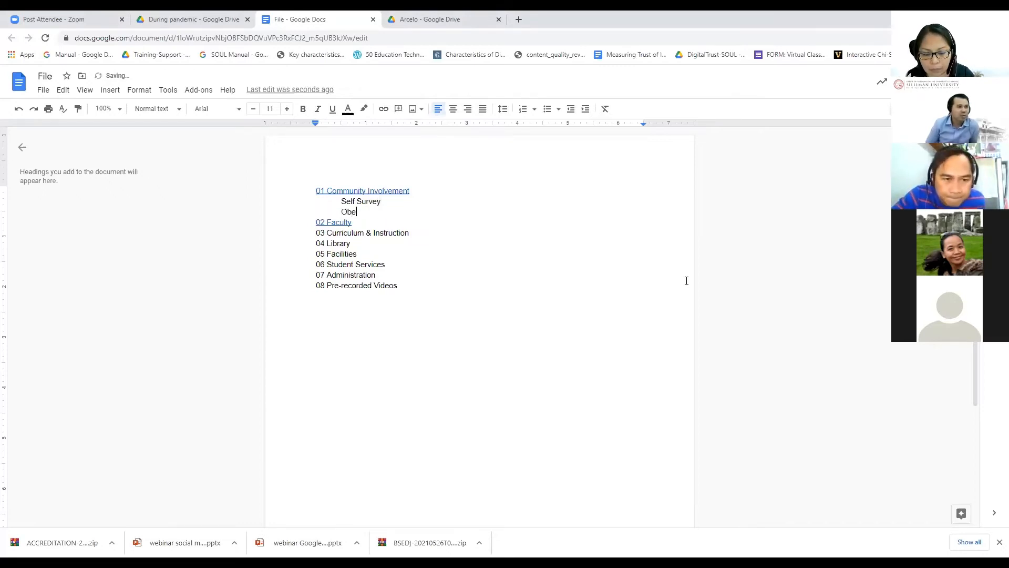
pyautogui.press('BackSpace')
pyautogui.write('serv')
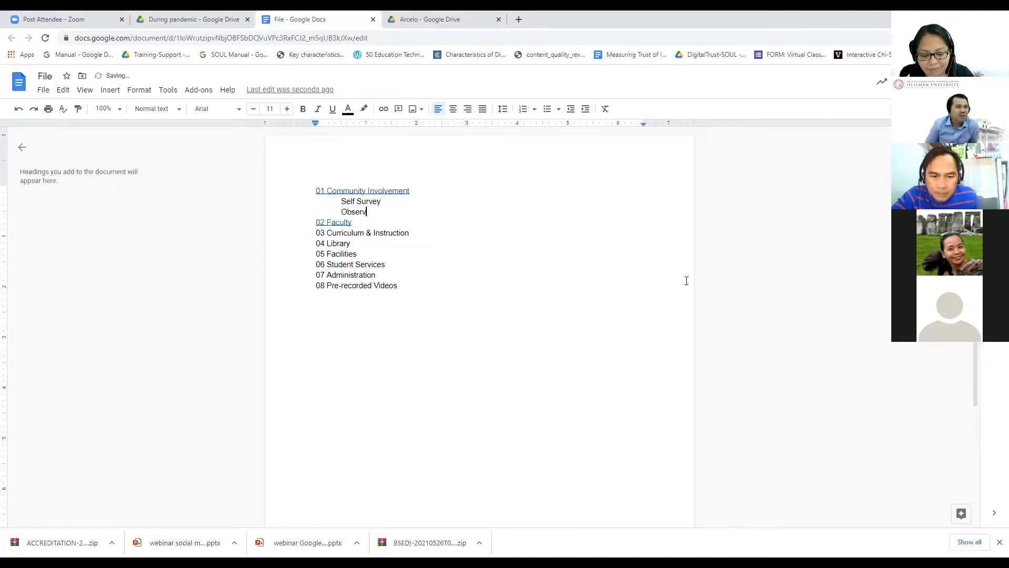
pyautogui.write('ation')
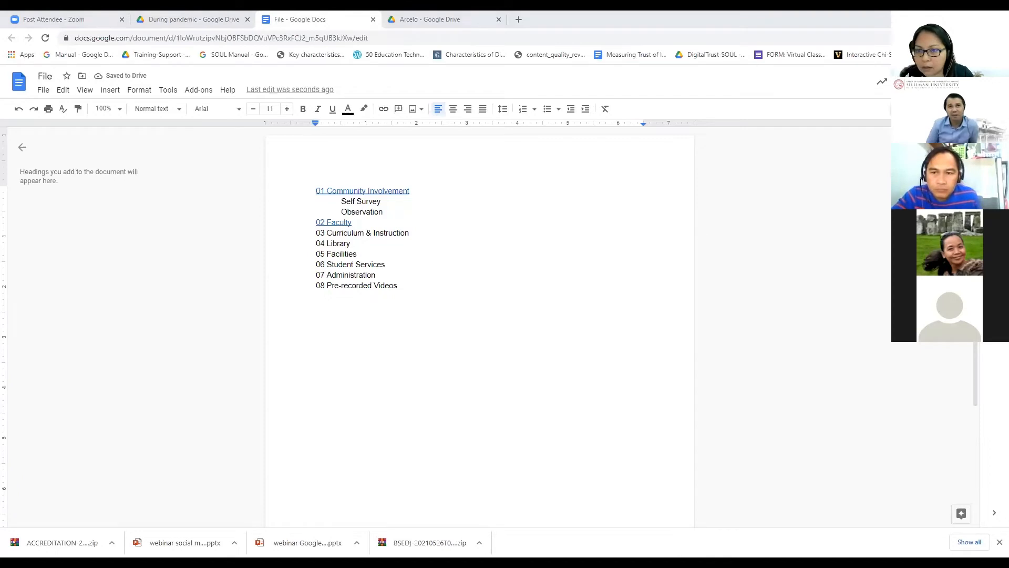
pyautogui.write('Summar')
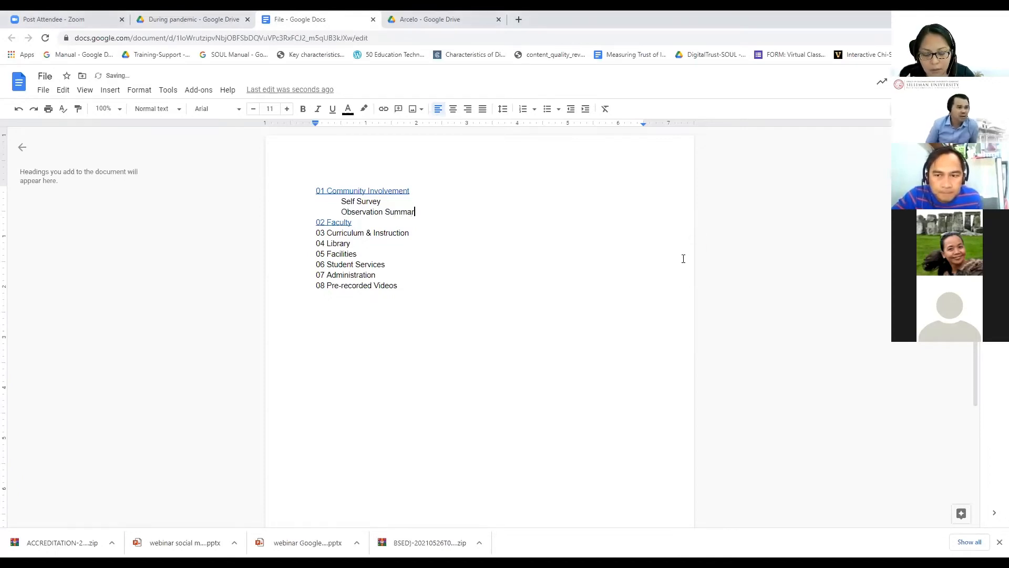
pyautogui.write('y')
# Step: Add sub-items Supplementary Files and Exhibits, then select all four sub-item lines
pyautogui.press('Return')
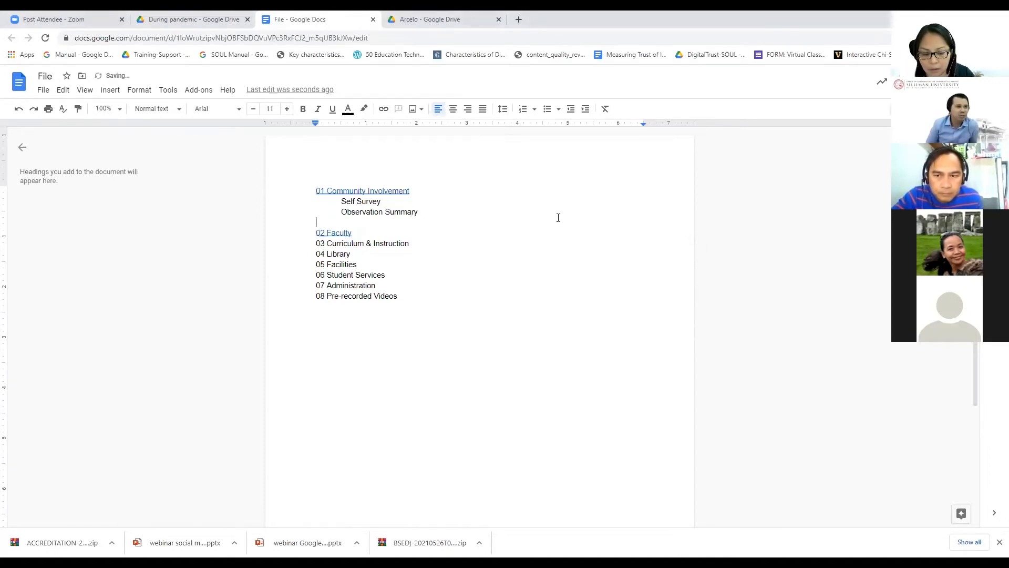
pyautogui.write('Suppl')
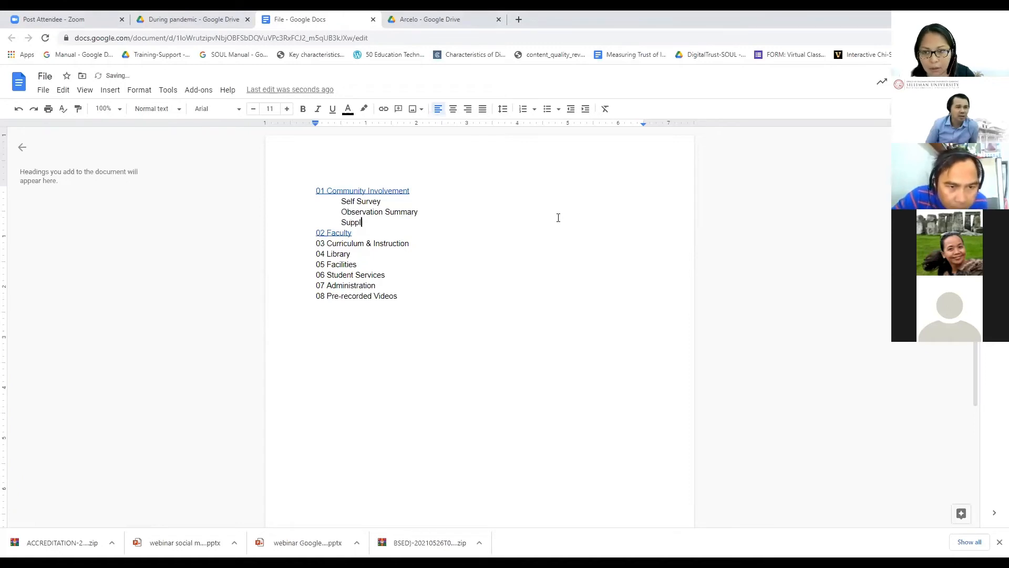
pyautogui.write('ement')
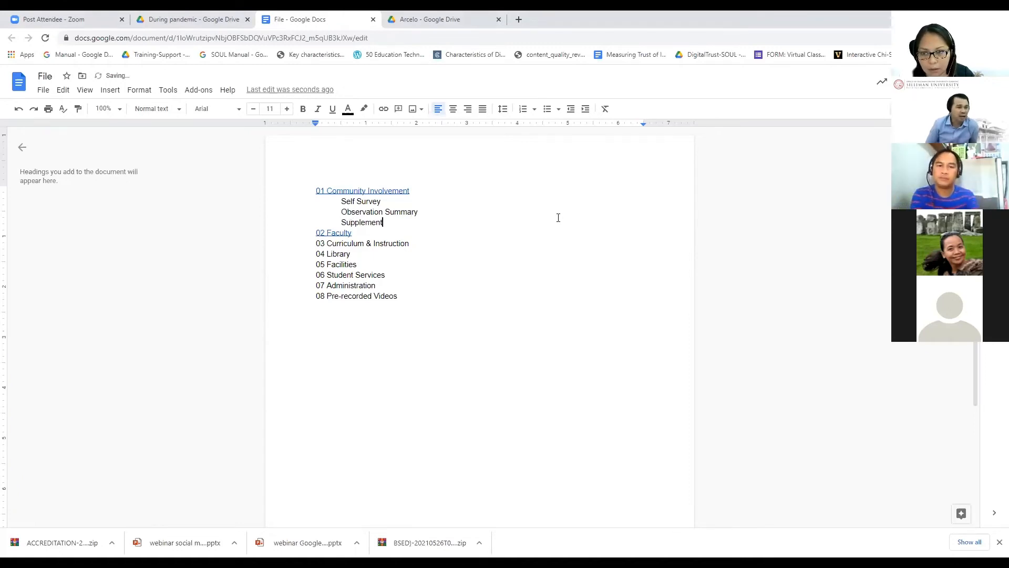
pyautogui.write('ary')
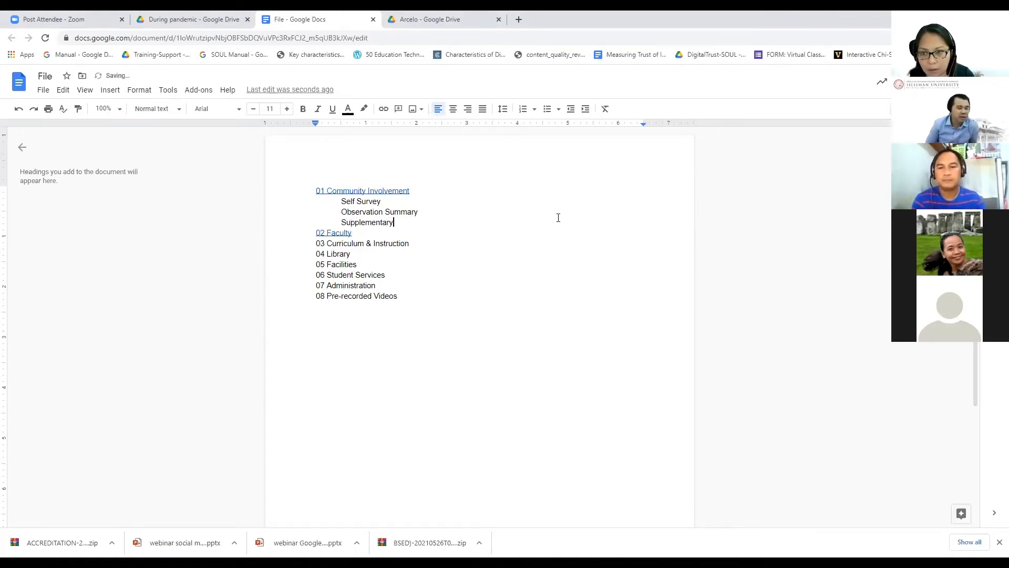
pyautogui.write(' Files')
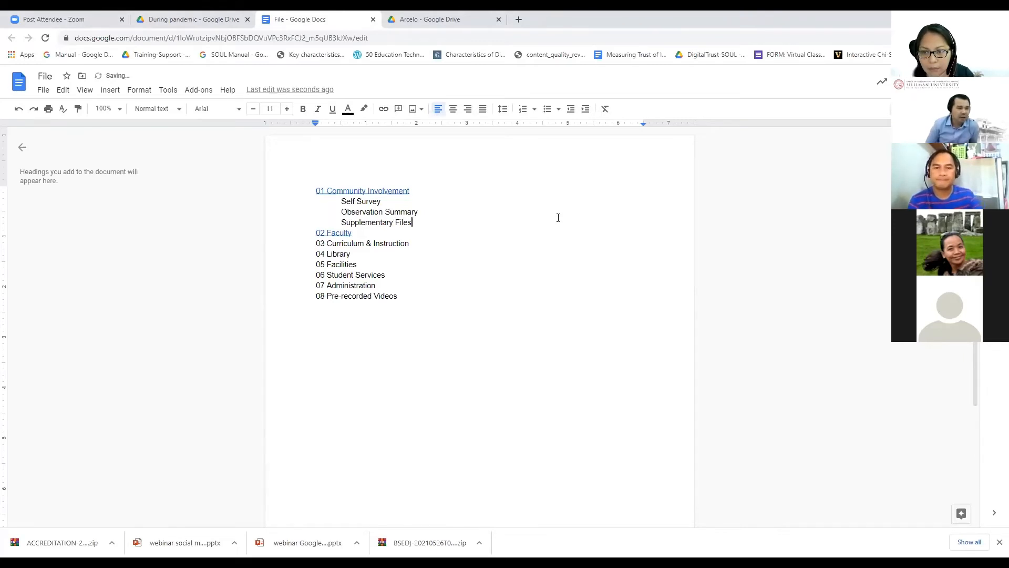
pyautogui.press('Return')
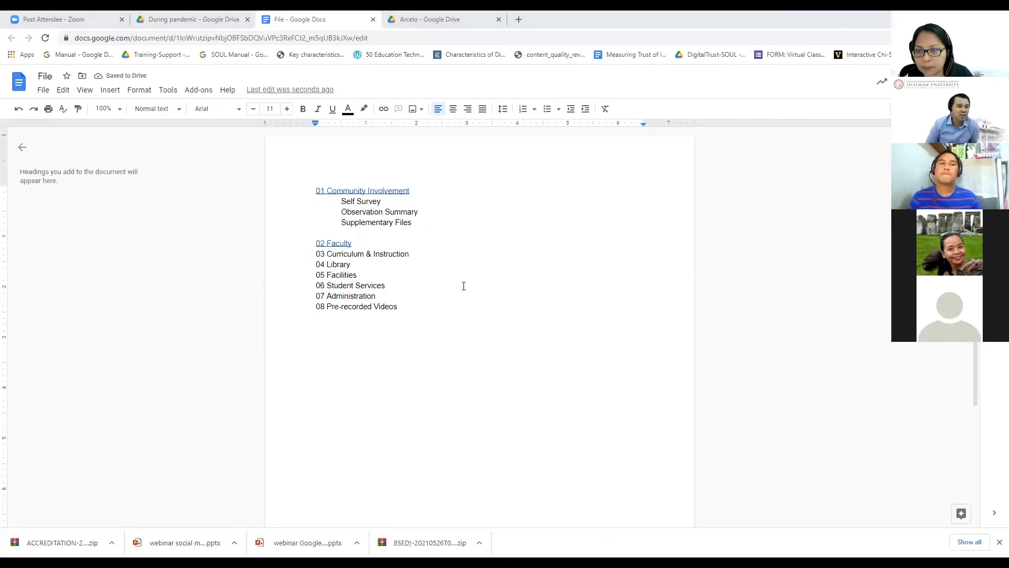
pyautogui.write('Exhi')
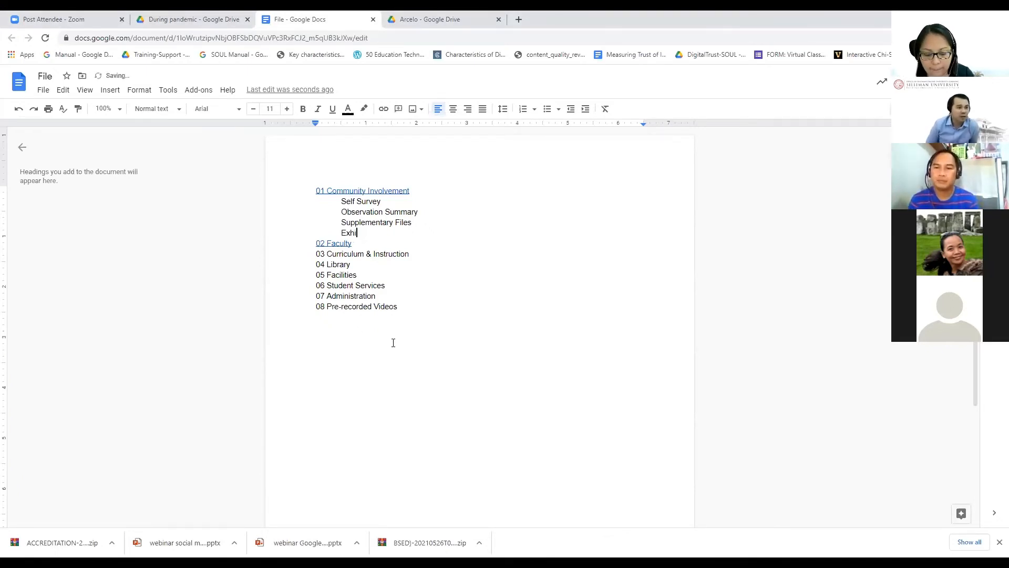
pyautogui.write('bits')
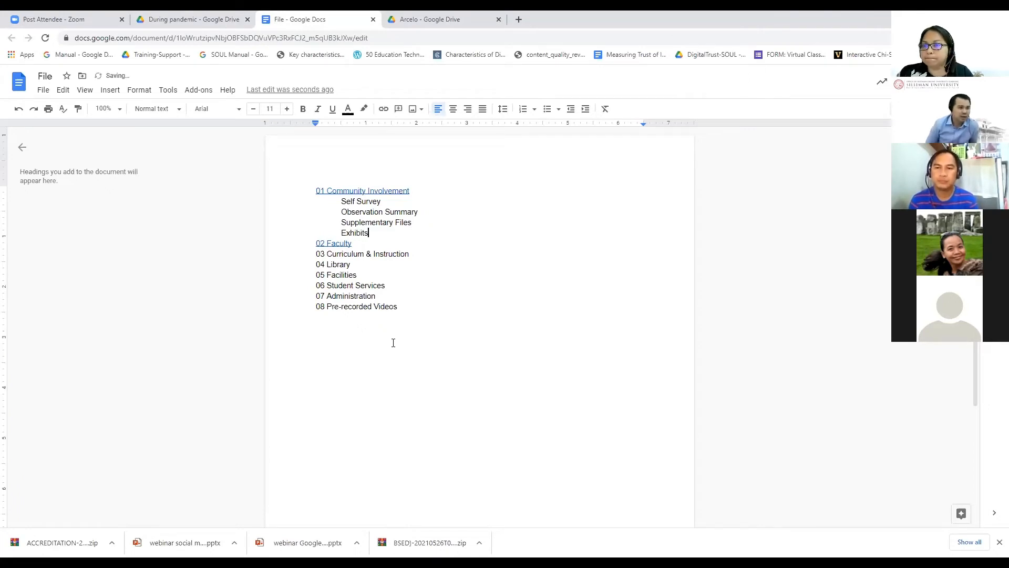
pyautogui.moveTo(342, 201); pyautogui.dragTo(381, 231)
pyautogui.hotkey('ctrl', 'c')
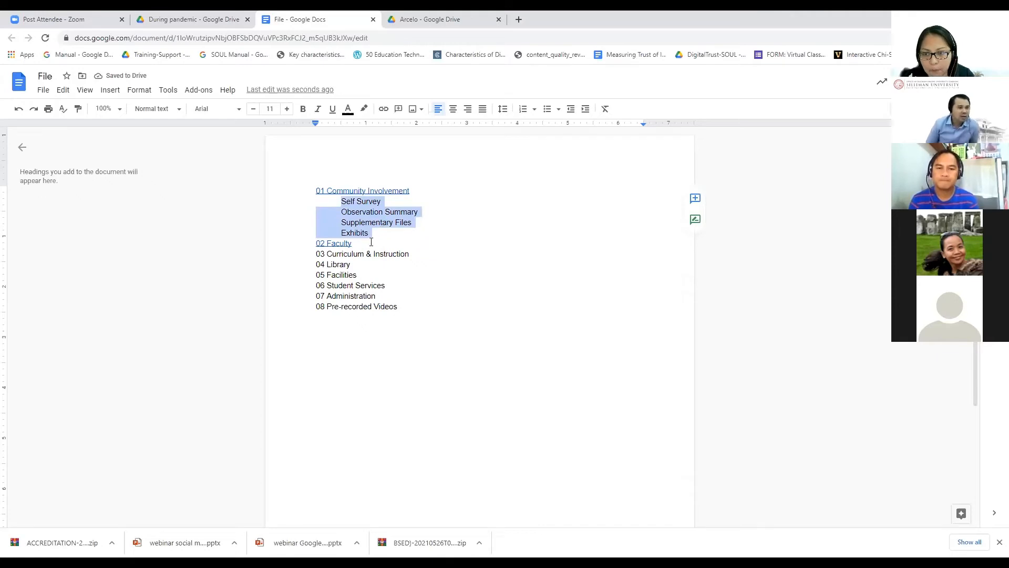
# Step: Paste the four sub-items under 02 Faculty and indent them to match
pyautogui.click(371, 242)
pyautogui.press('Return')
pyautogui.hotkey('ctrl', 'v')
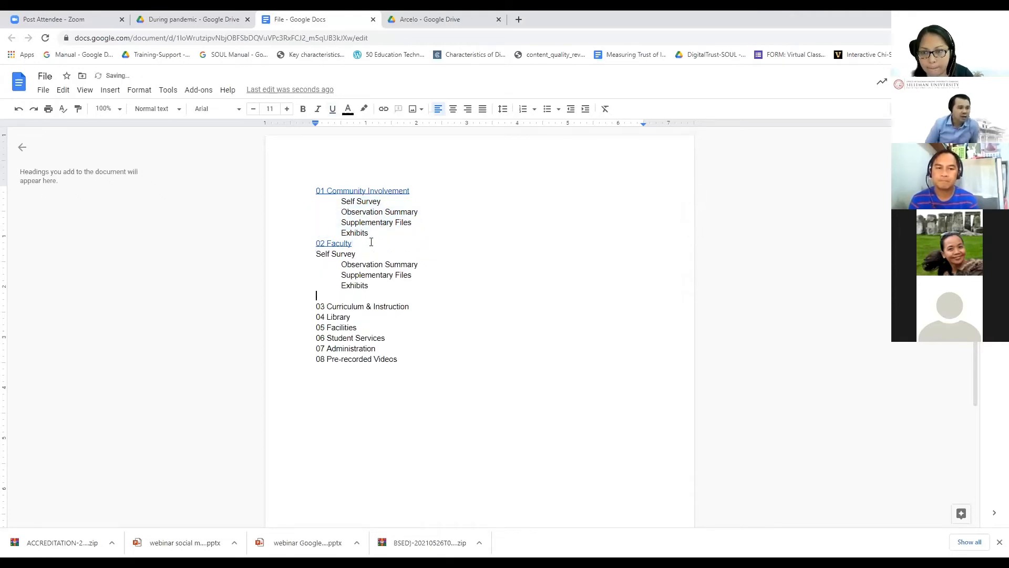
pyautogui.click(318, 254)
pyautogui.press('Tab')
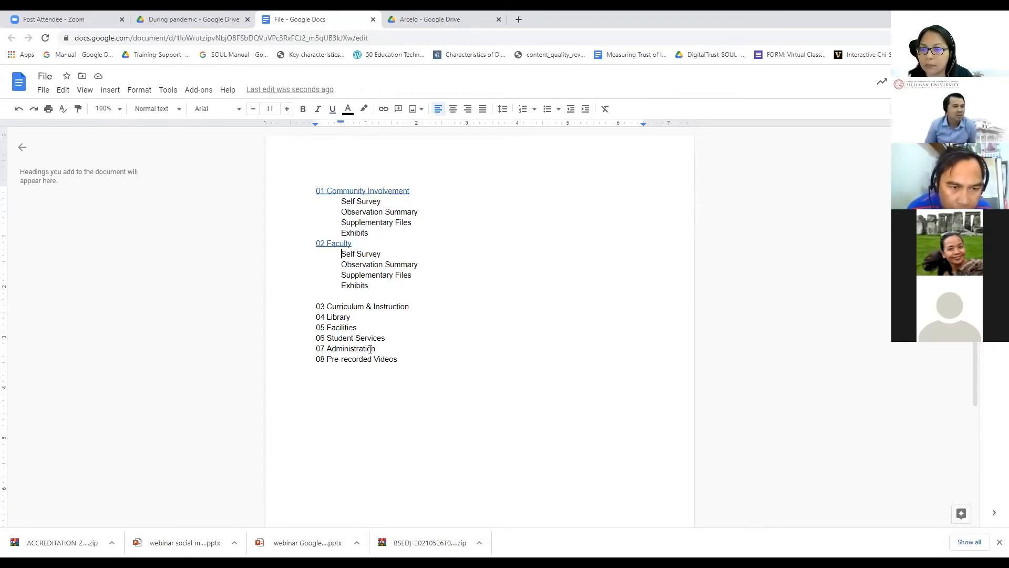
# Step: Number 01 Community Involvement's sub-items 1.1 to 1.4
pyautogui.click(340, 203)
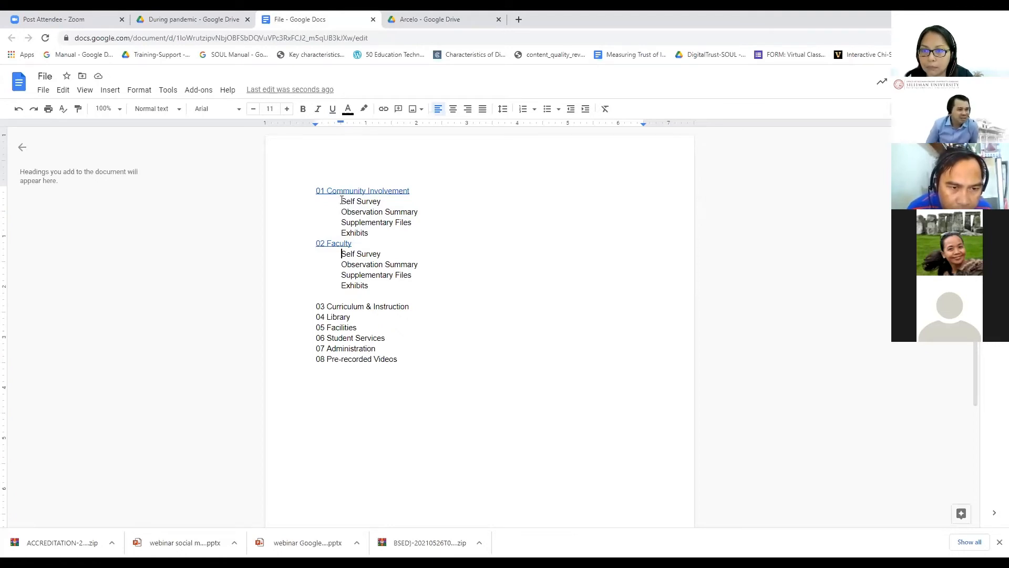
pyautogui.write('0')
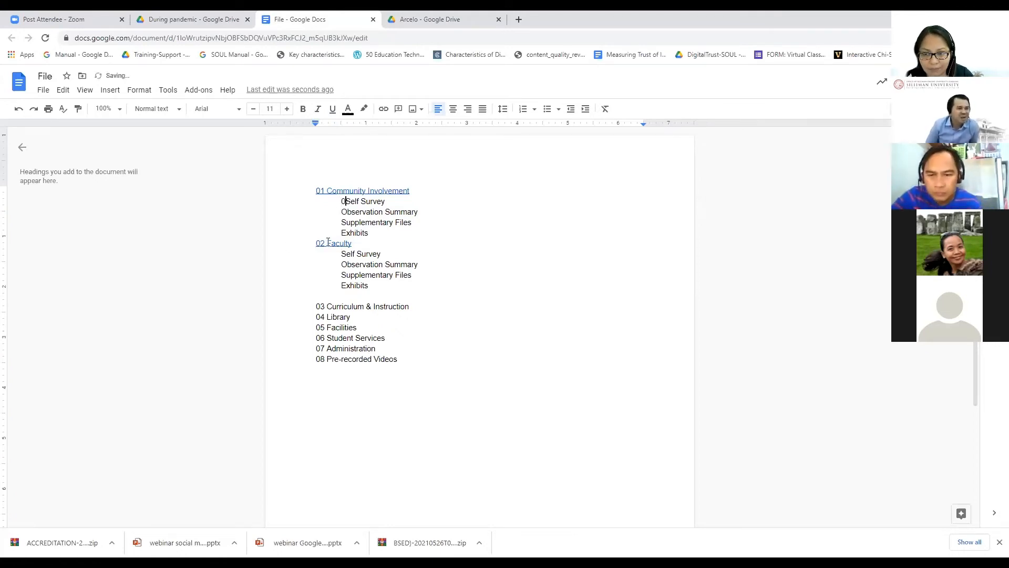
pyautogui.press('BackSpace')
pyautogui.write('1.1')
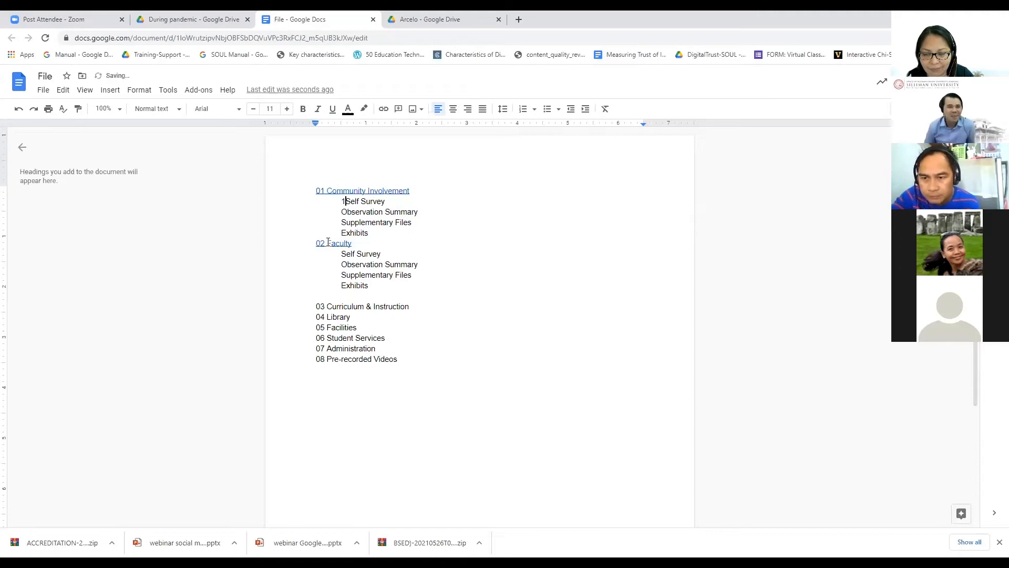
pyautogui.press('Down')
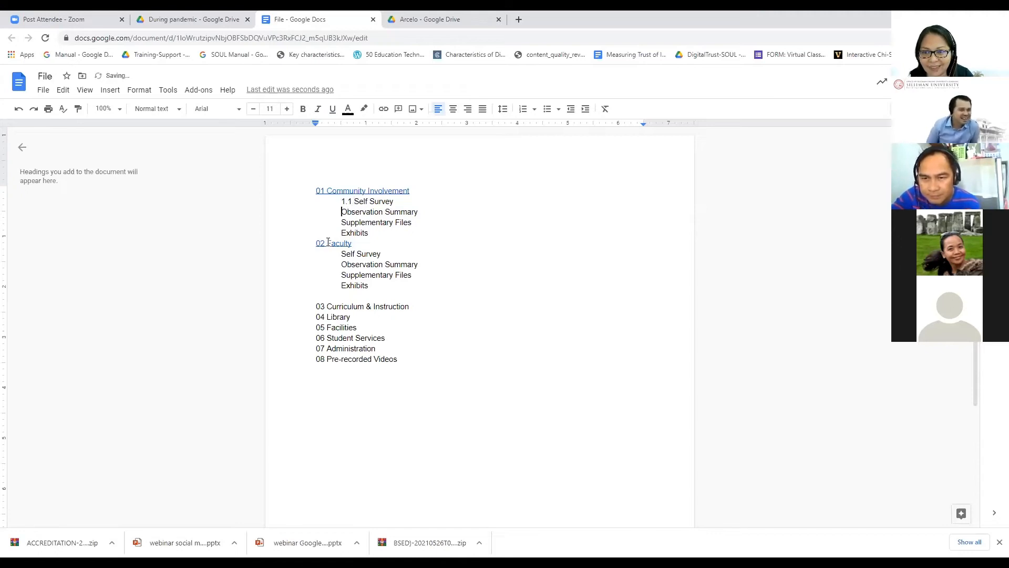
pyautogui.write('1.2')
pyautogui.press('Down')
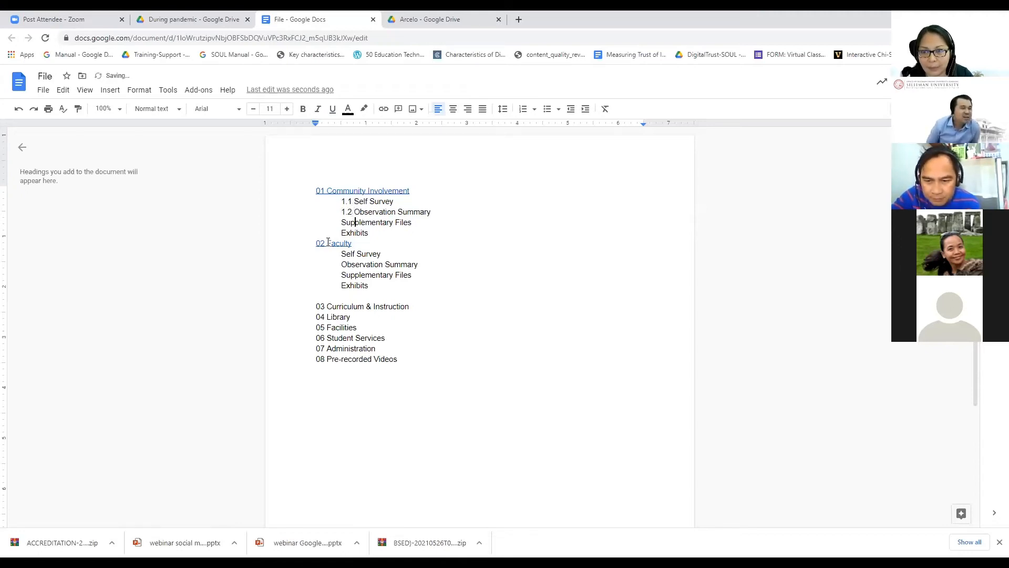
pyautogui.write('1.3')
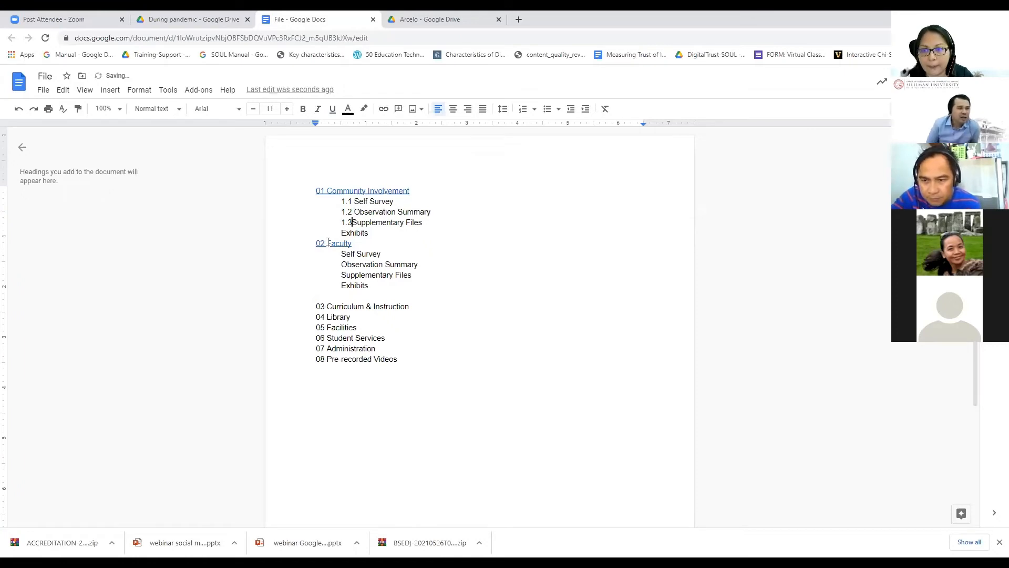
pyautogui.press('Down')
pyautogui.write('1.4')
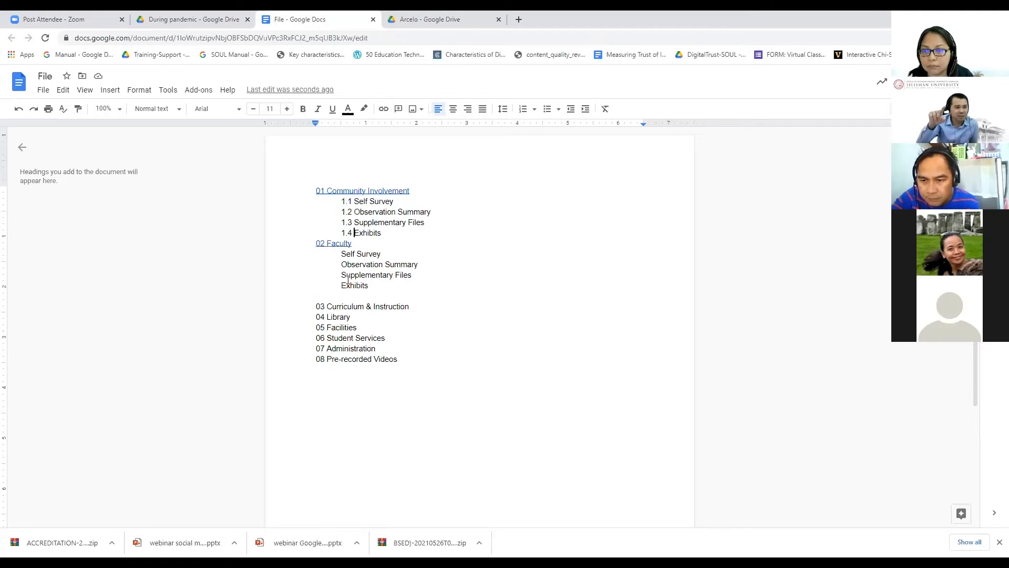
# Step: Number 02 Faculty's sub-items 2.1 to 2.4 and add a blank line above 02 Faculty
pyautogui.click(341, 253)
pyautogui.write('2.1')
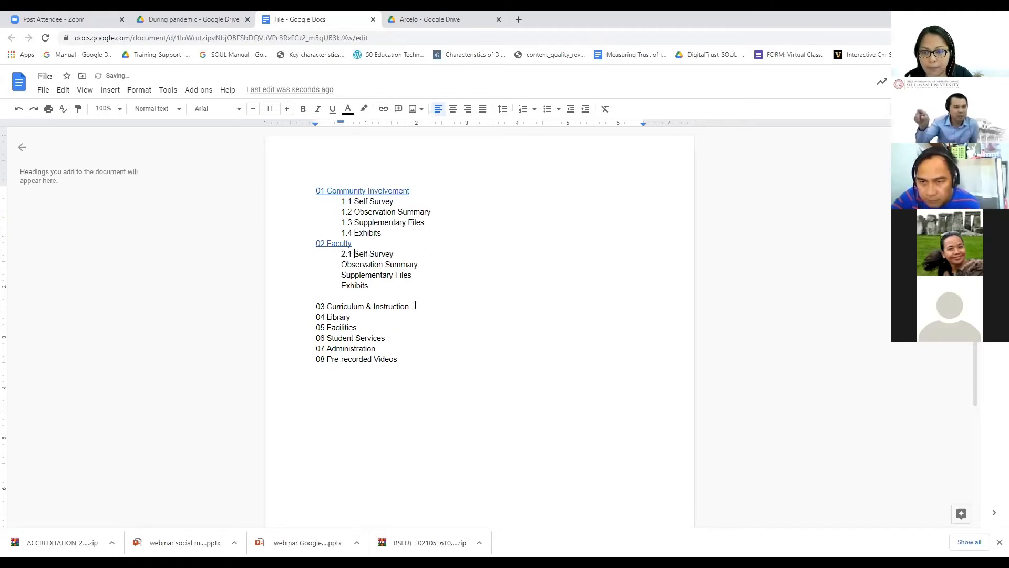
pyautogui.press('Down')
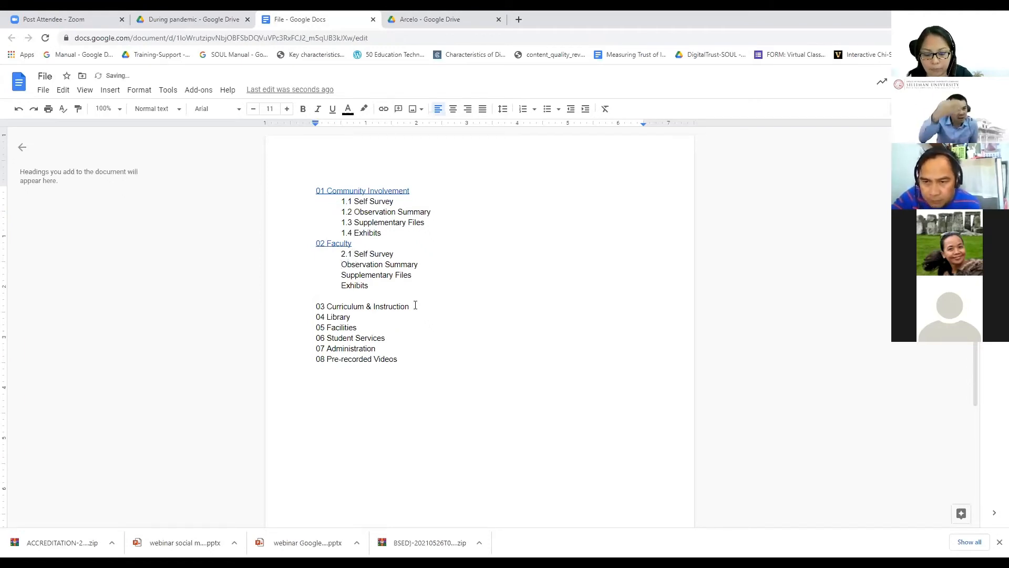
pyautogui.write('2.2')
pyautogui.press('Down')
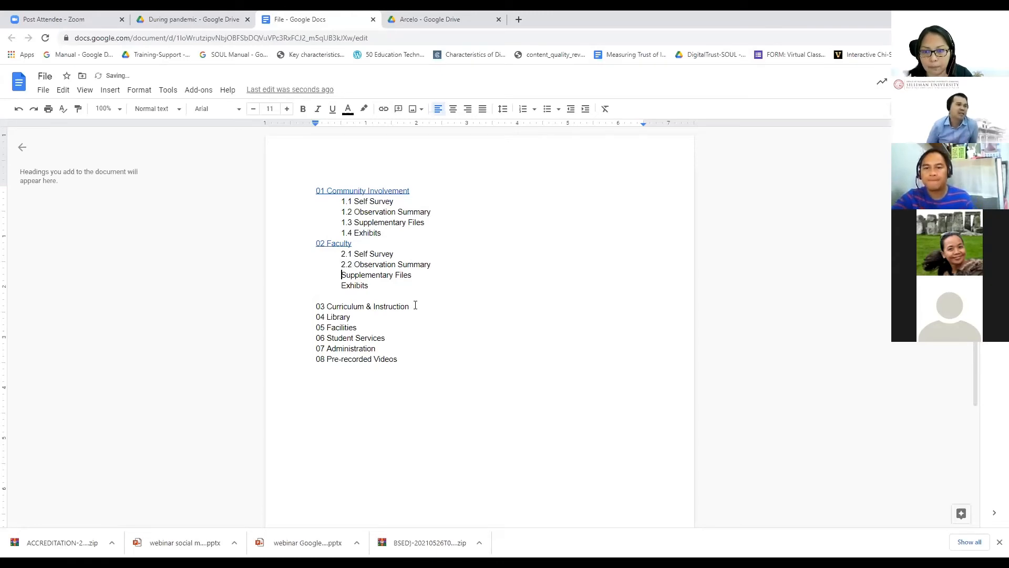
pyautogui.write('2.3')
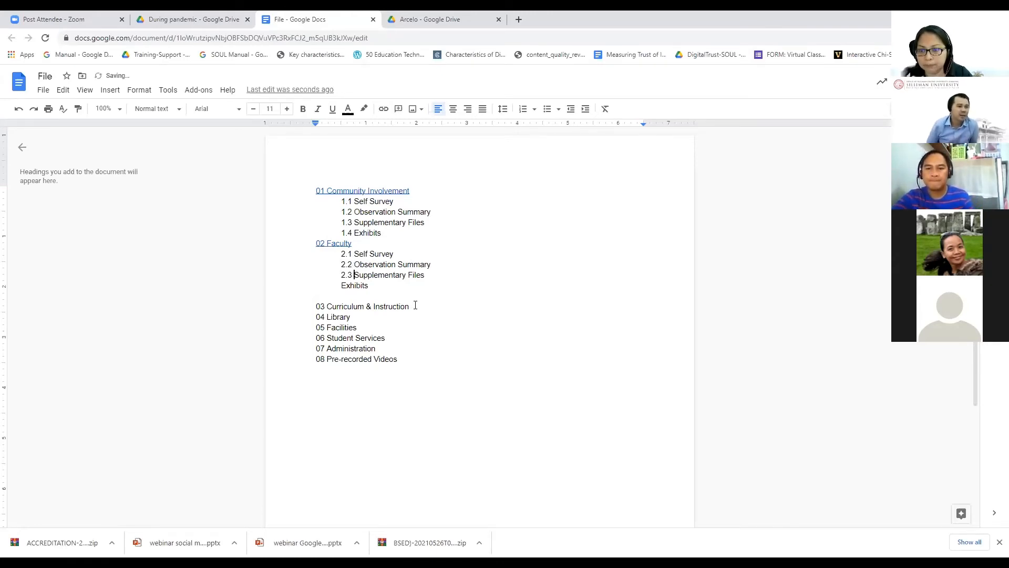
pyautogui.press('Down')
pyautogui.press('Home')
pyautogui.write('2.')
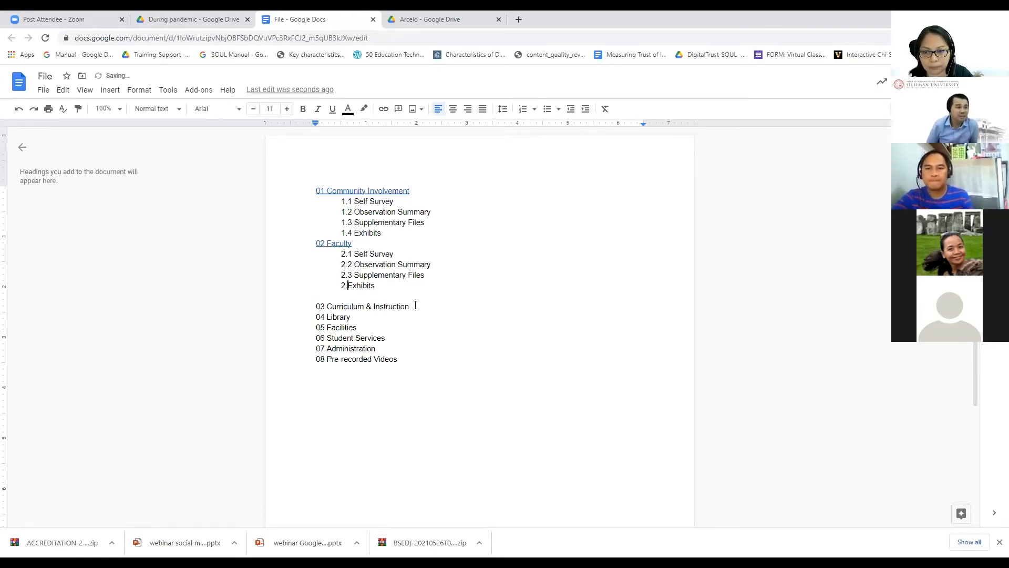
pyautogui.write('4')
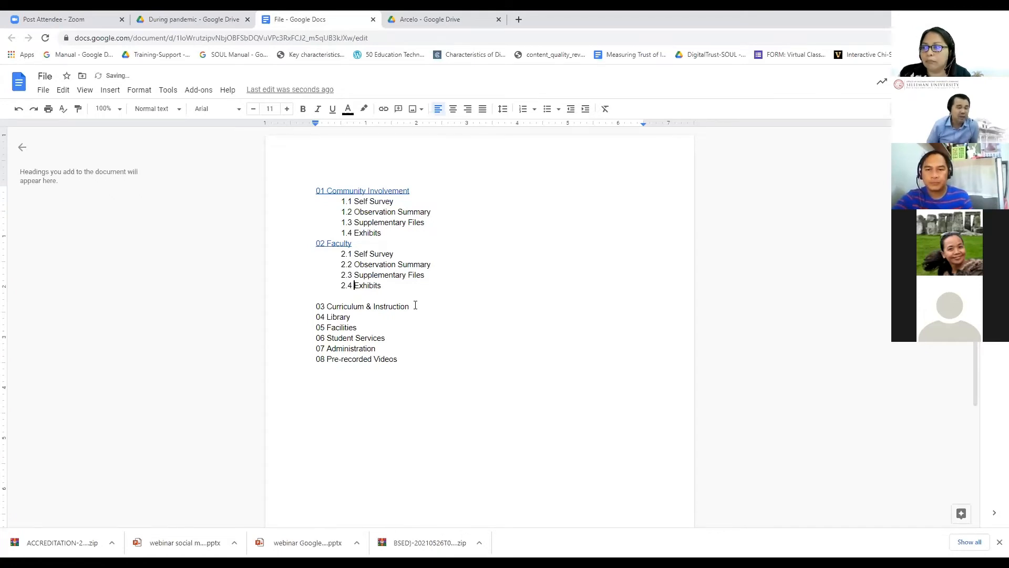
pyautogui.click(316, 244)
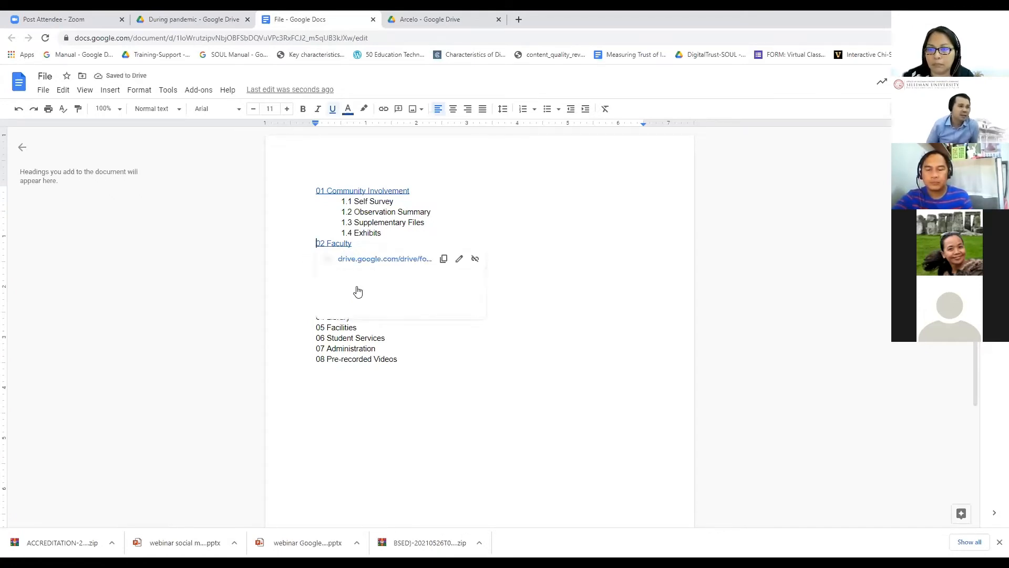
pyautogui.press('Return')
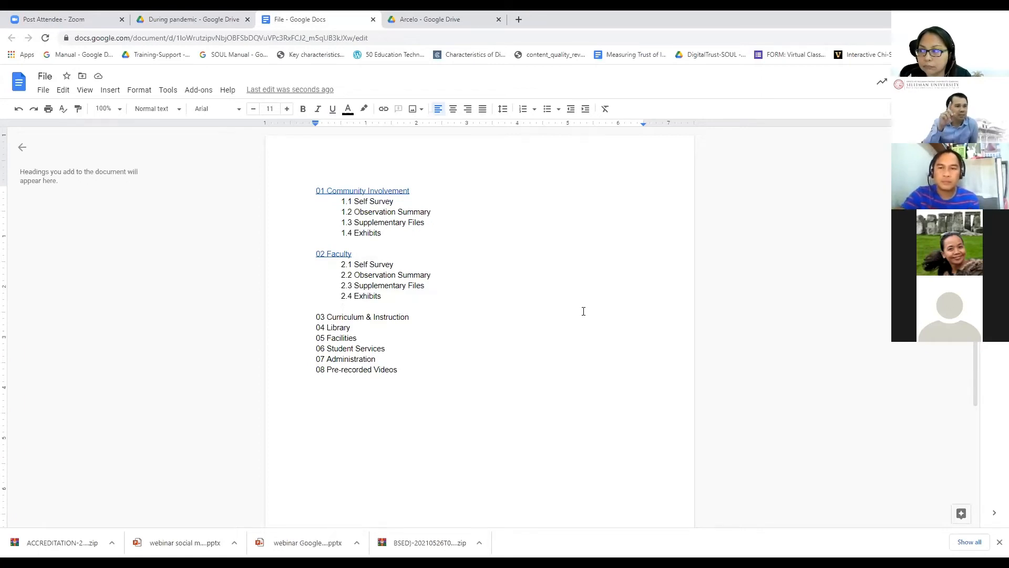
# Step: Add the title 'Table of Files' on its own line above the list
pyautogui.click(364, 188)
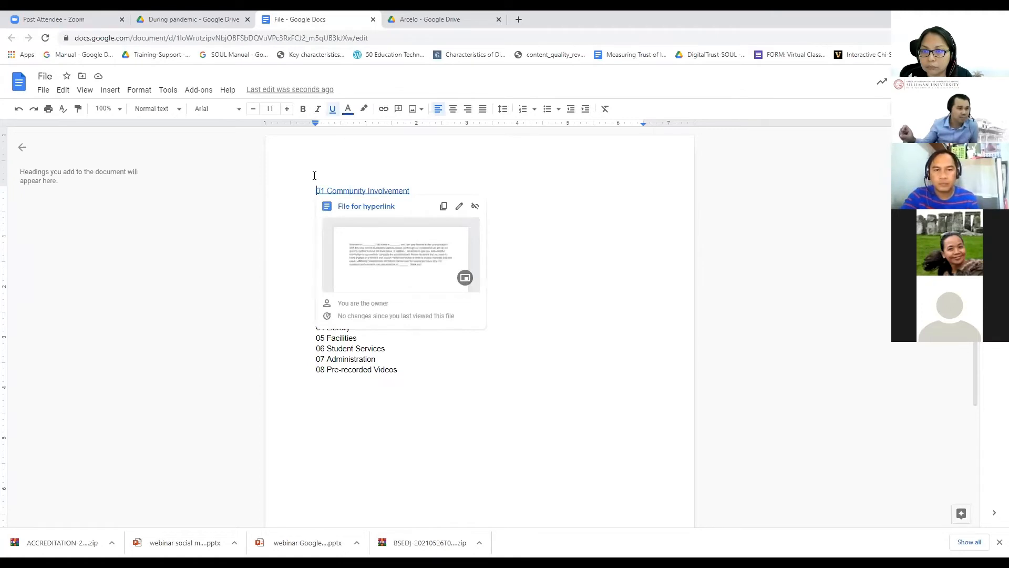
pyautogui.write('Ta')
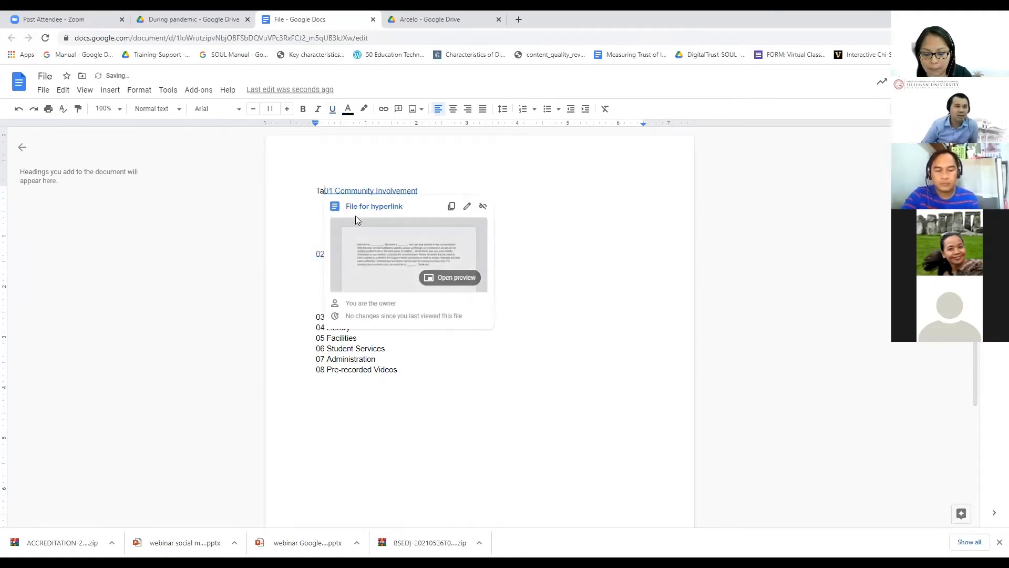
pyautogui.write('ble of Fi')
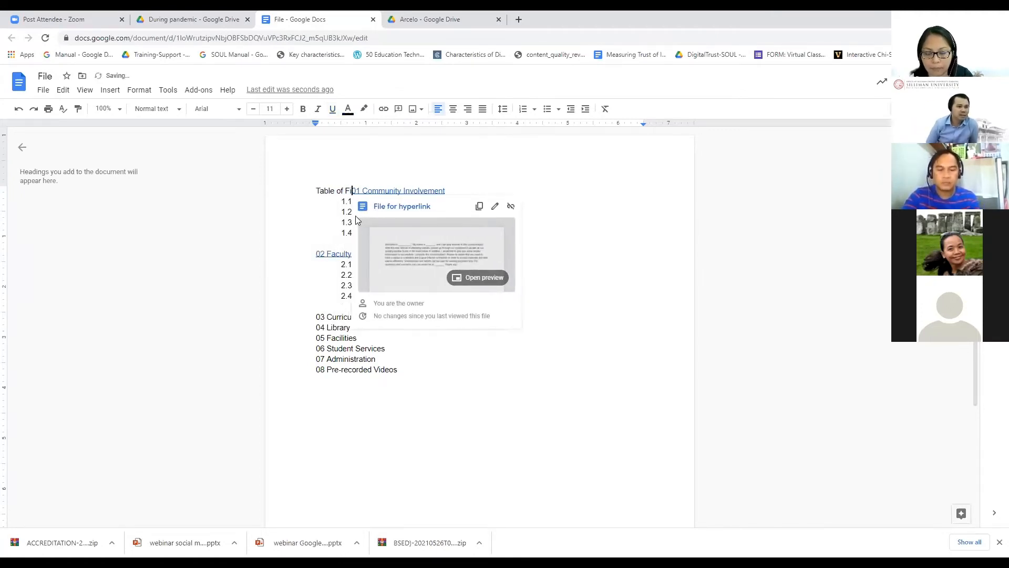
pyautogui.write('les')
pyautogui.press('Return')
pyautogui.press('Return')
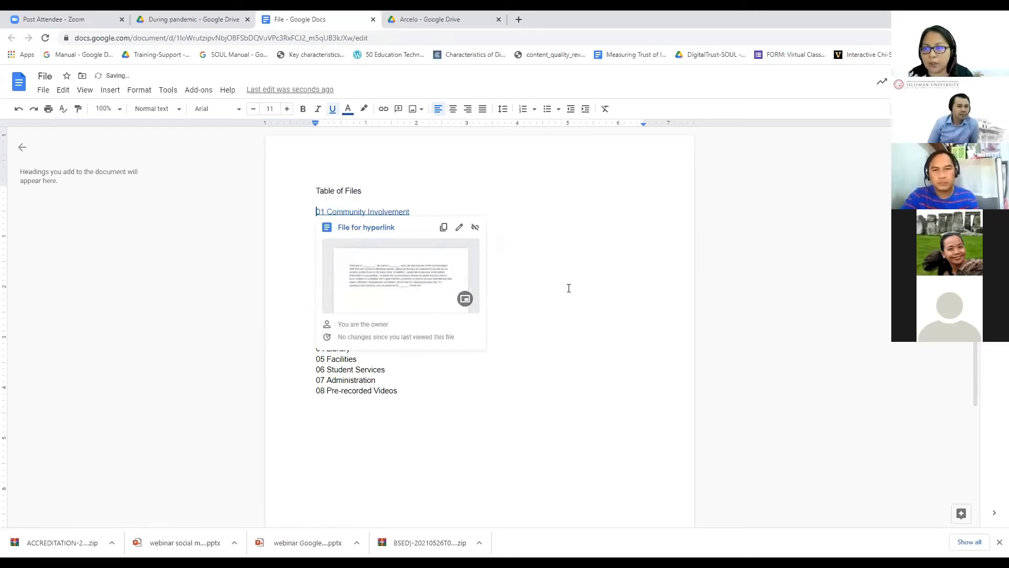
pyautogui.click(583, 340)
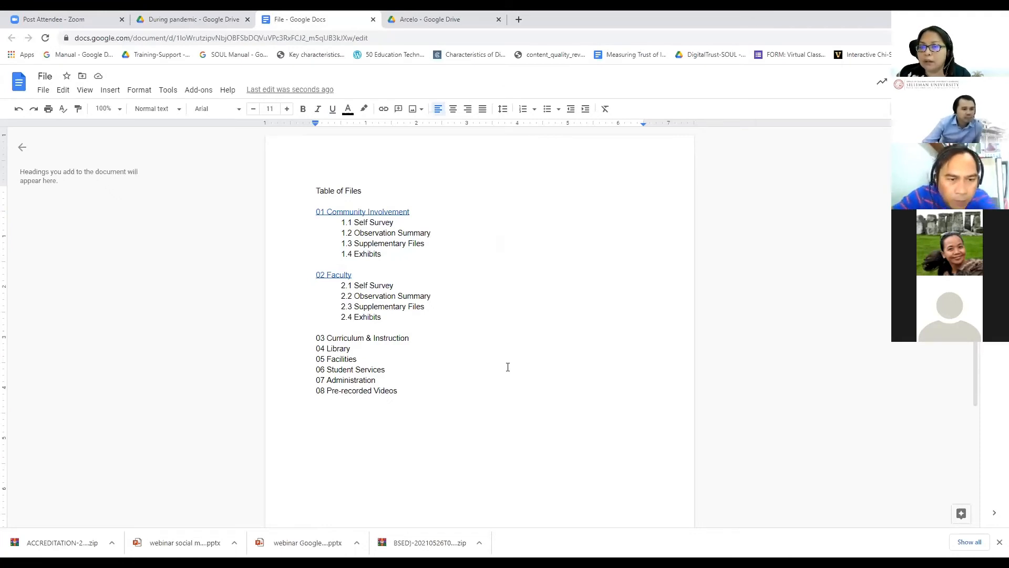
# Step: Remove the hyperlinks from 01 Community Involvement and 02 Faculty
pyautogui.click(384, 212)
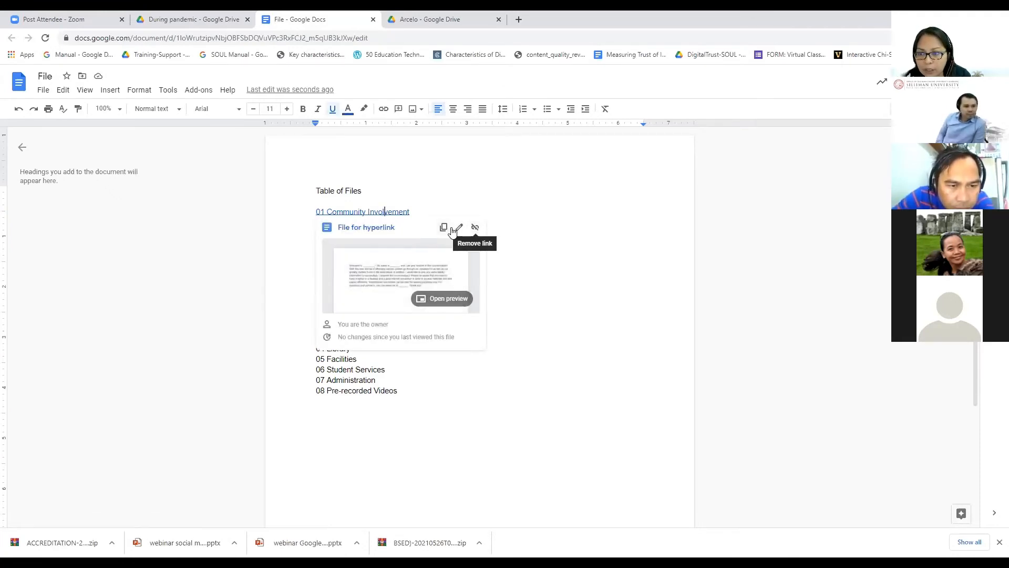
pyautogui.click(476, 229)
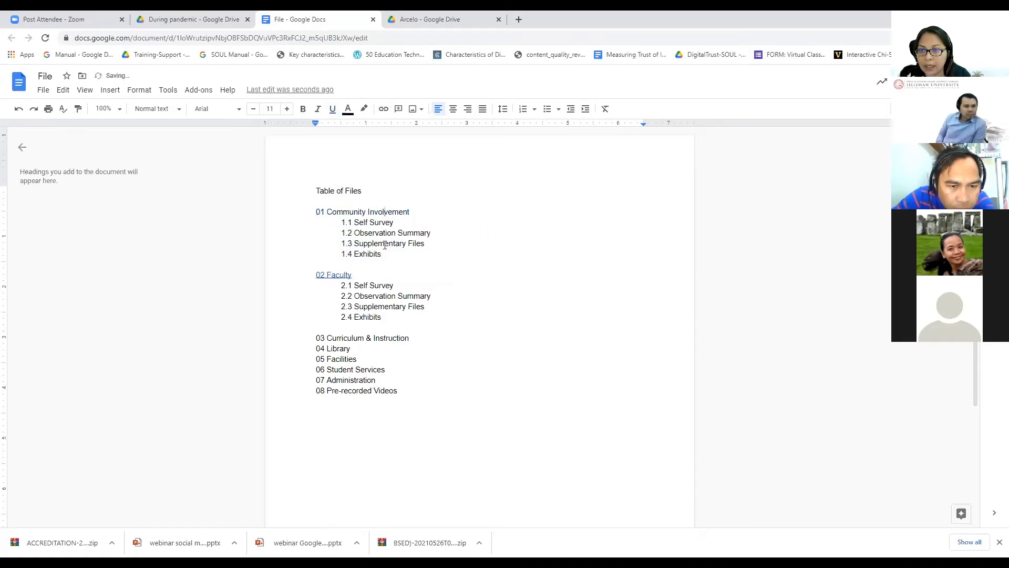
pyautogui.click(342, 222)
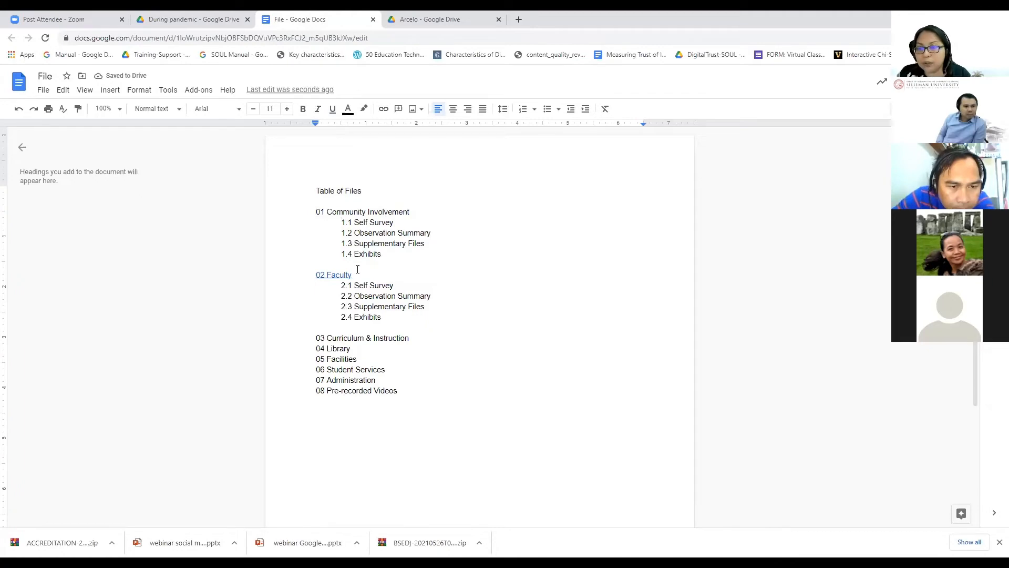
pyautogui.click(337, 278)
pyautogui.click(474, 288)
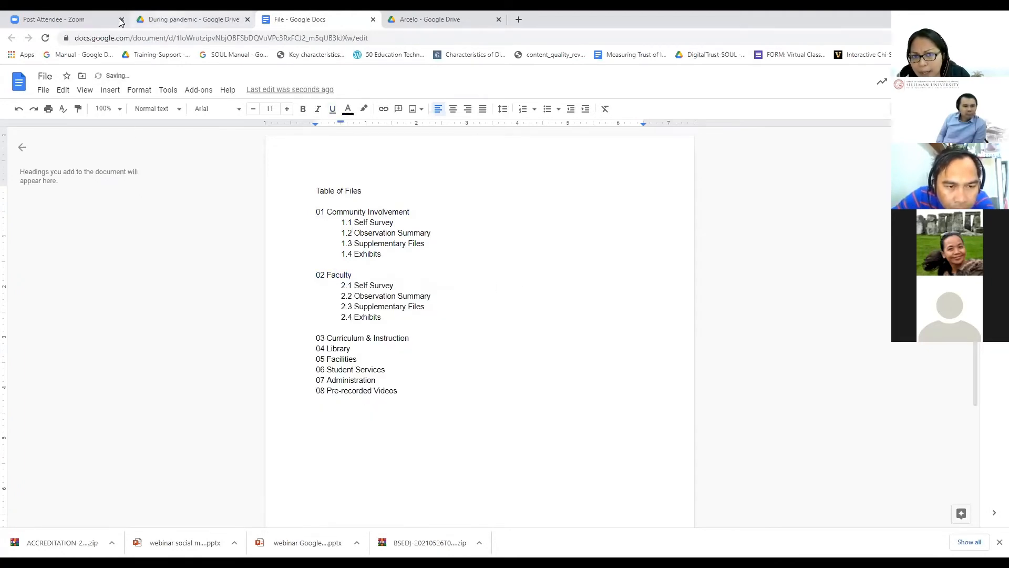
# Step: Copy the share link of the 01 Self-Survey folder inside the Working Folder's 01 Community Involvement
pyautogui.click(173, 21)
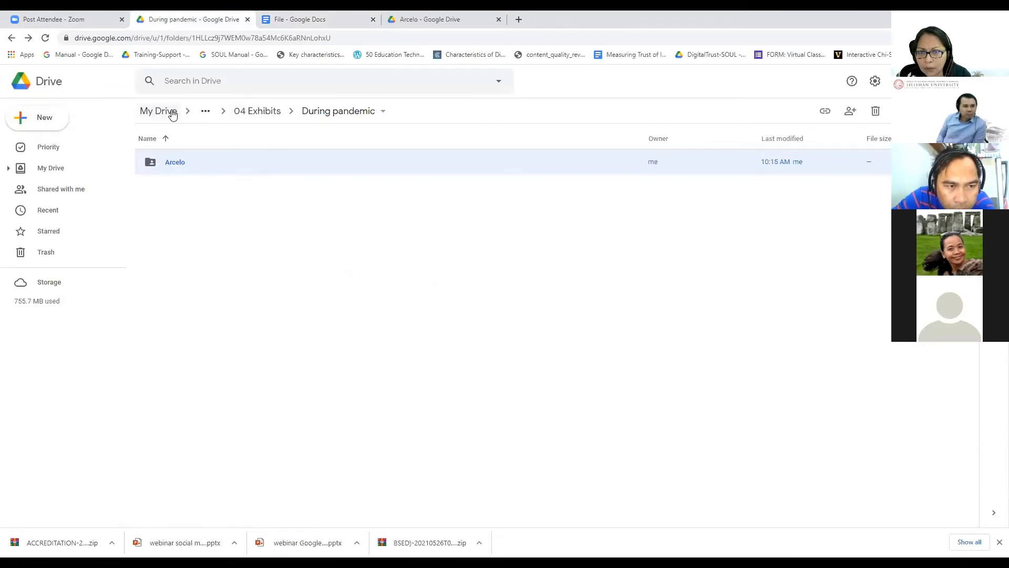
pyautogui.click(241, 112)
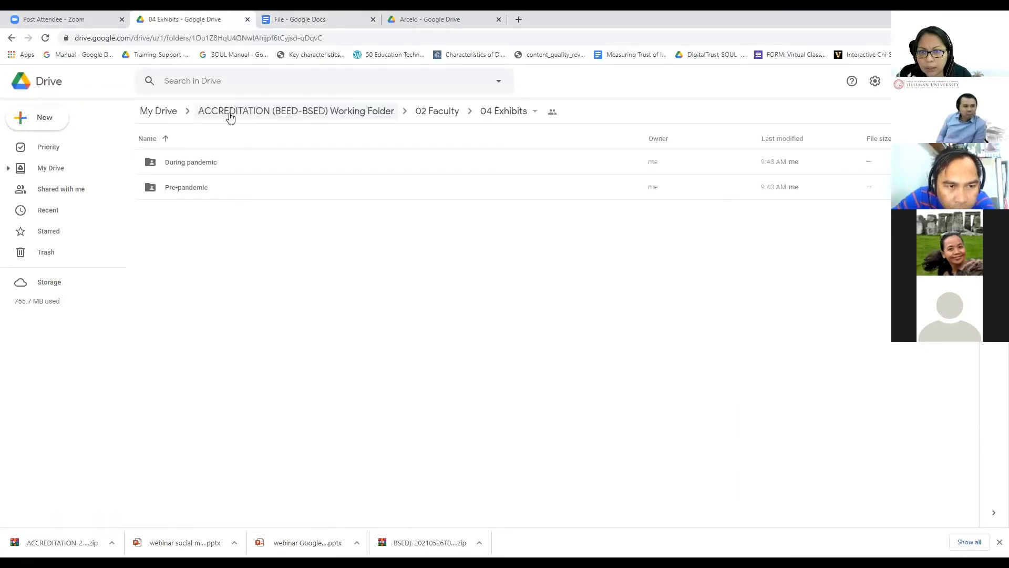
pyautogui.click(230, 117)
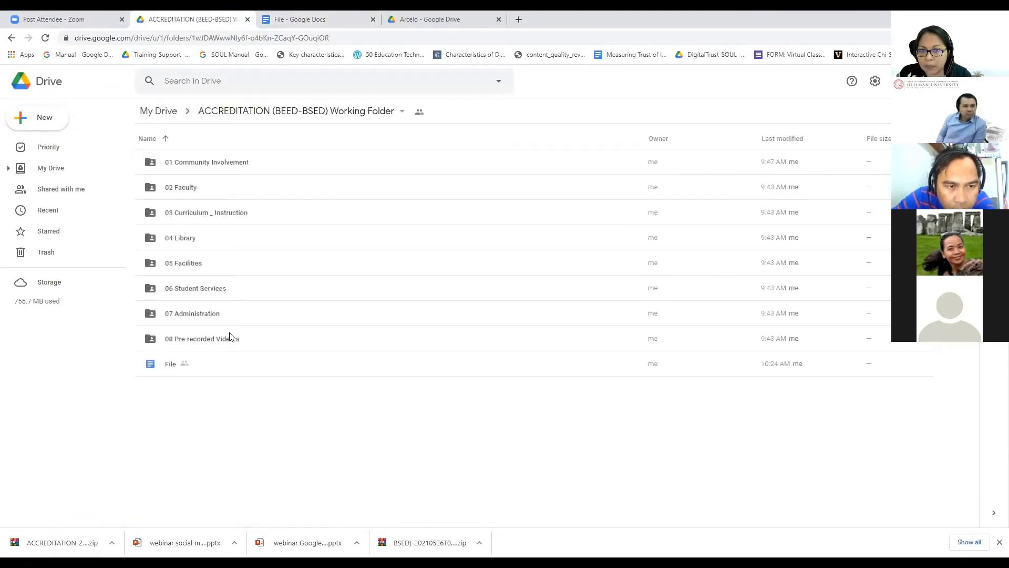
pyautogui.click(221, 170)
pyautogui.doubleClick(221, 169)
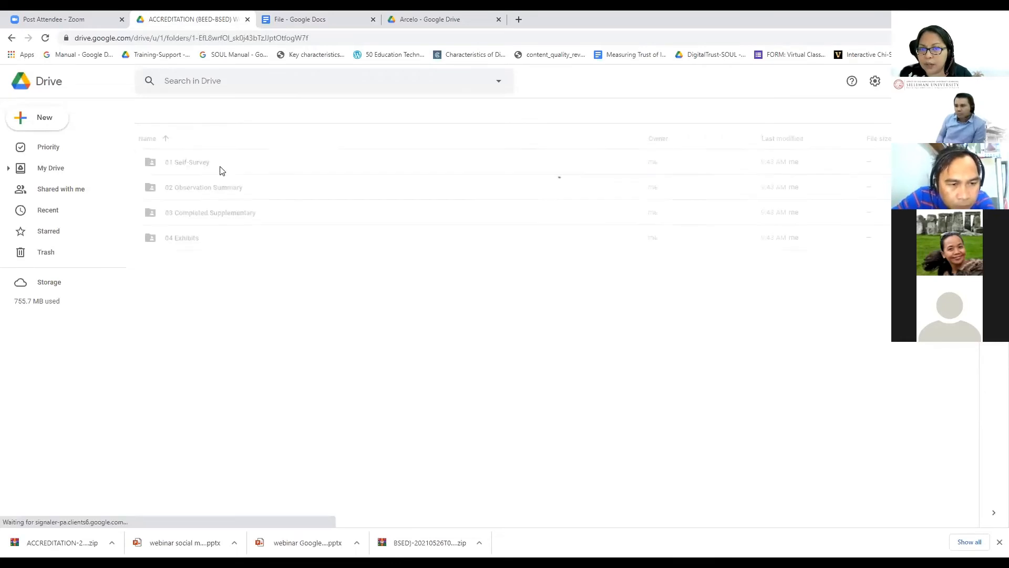
pyautogui.rightClick(182, 166)
pyautogui.click(237, 221)
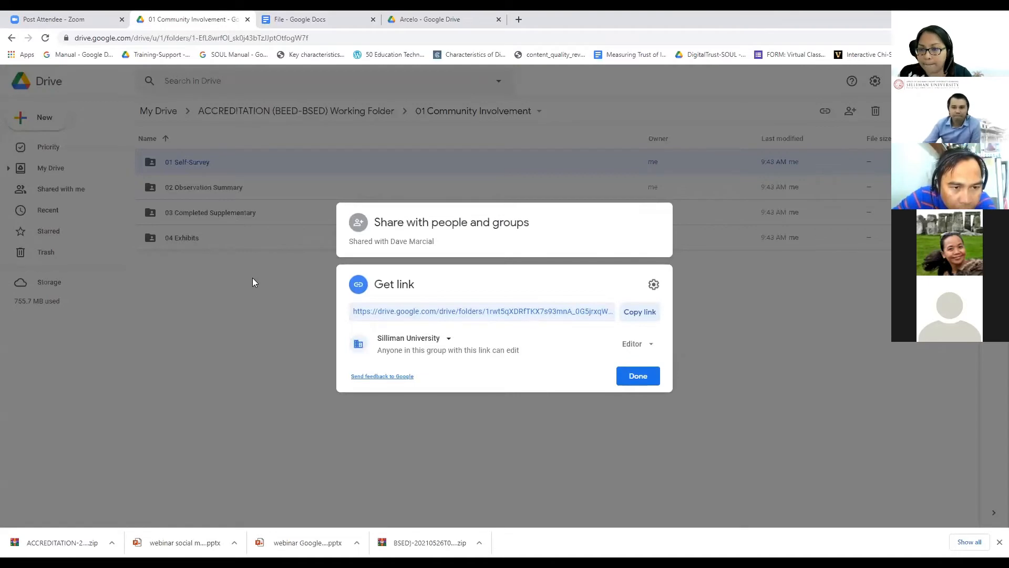
pyautogui.click(641, 312)
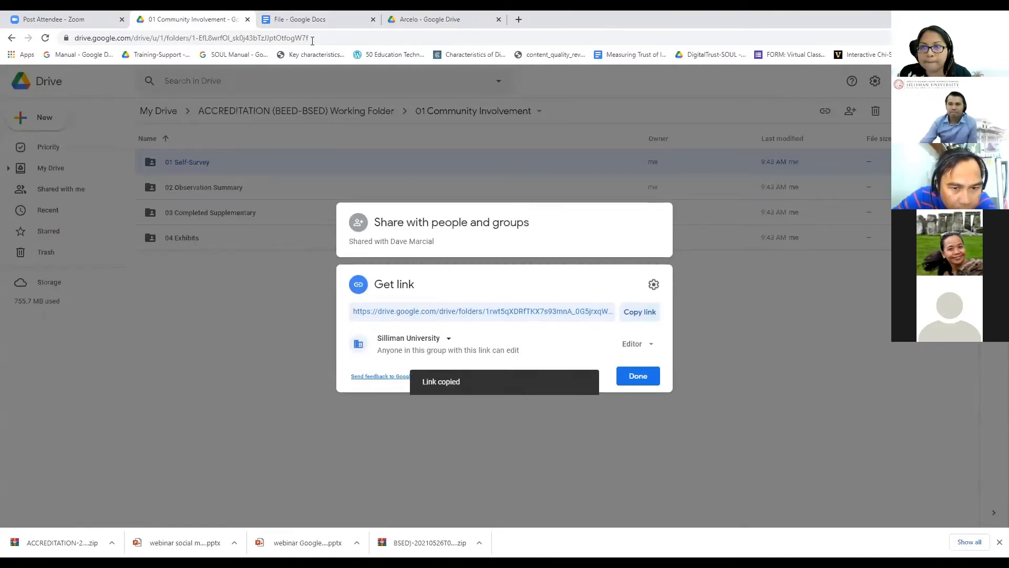
pyautogui.click(310, 20)
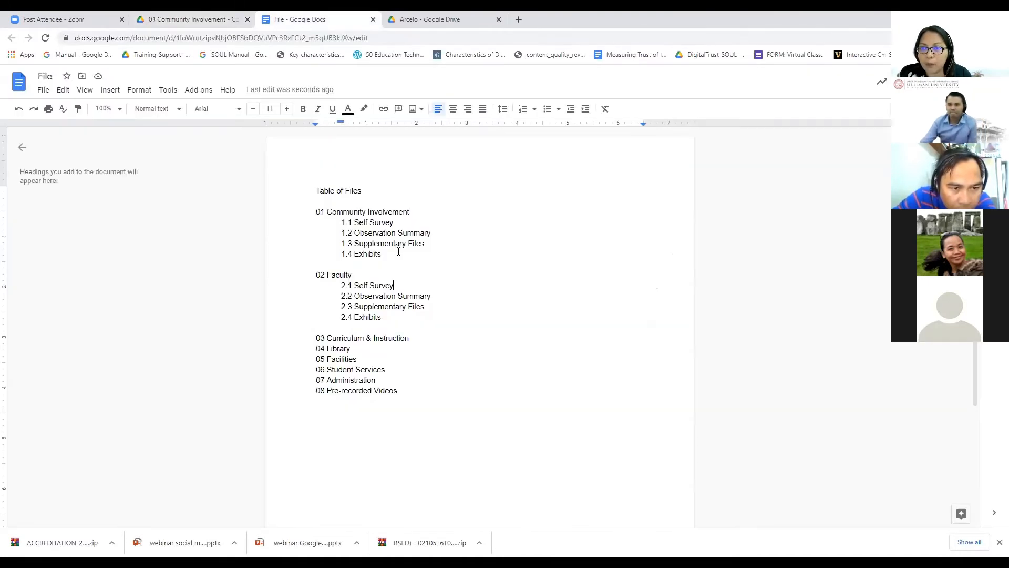
# Step: Link the 'Self Survey' text on line 1.1 to the copied 01 Self-Survey folder URL
pyautogui.click(342, 221)
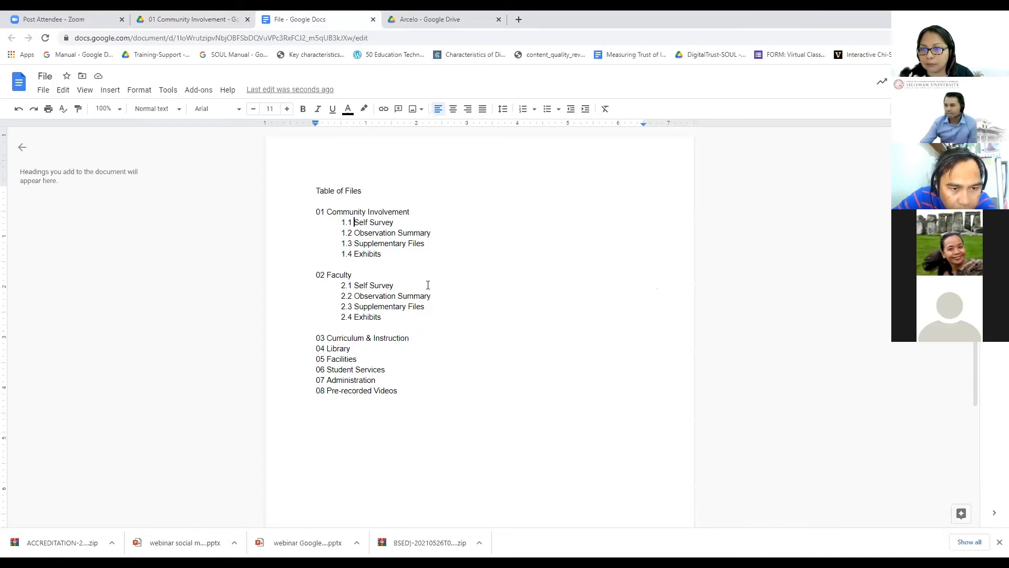
pyautogui.hotkey('ctrl', 'shift', 'Right')
pyautogui.hotkey('ctrl', 'shift', 'Right')
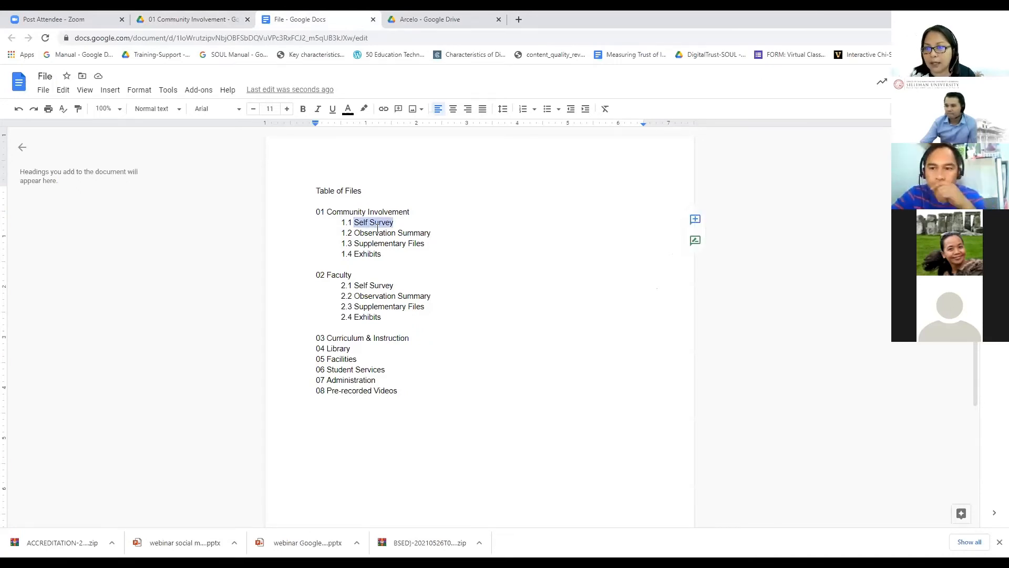
pyautogui.rightClick(380, 229)
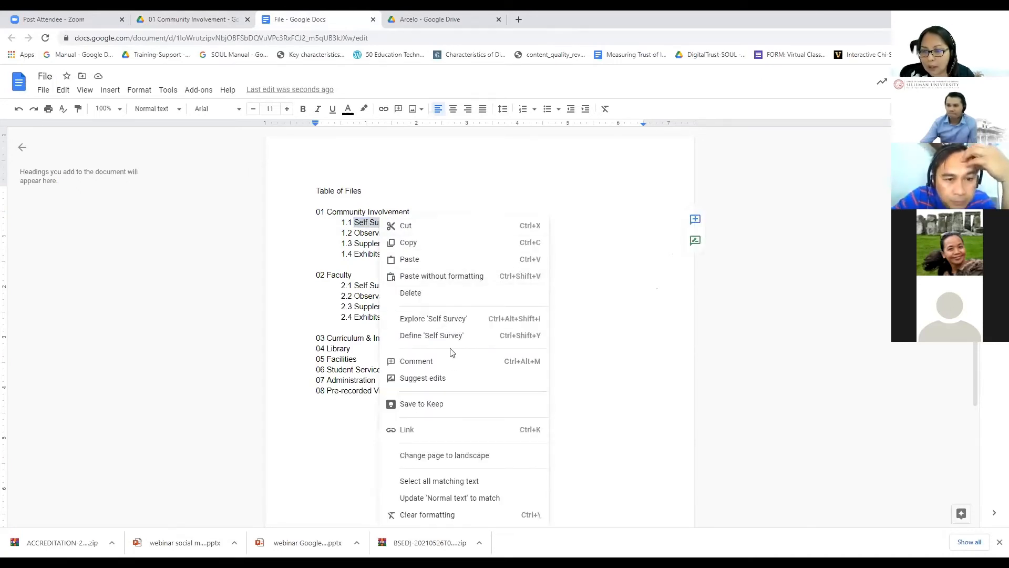
pyautogui.click(420, 435)
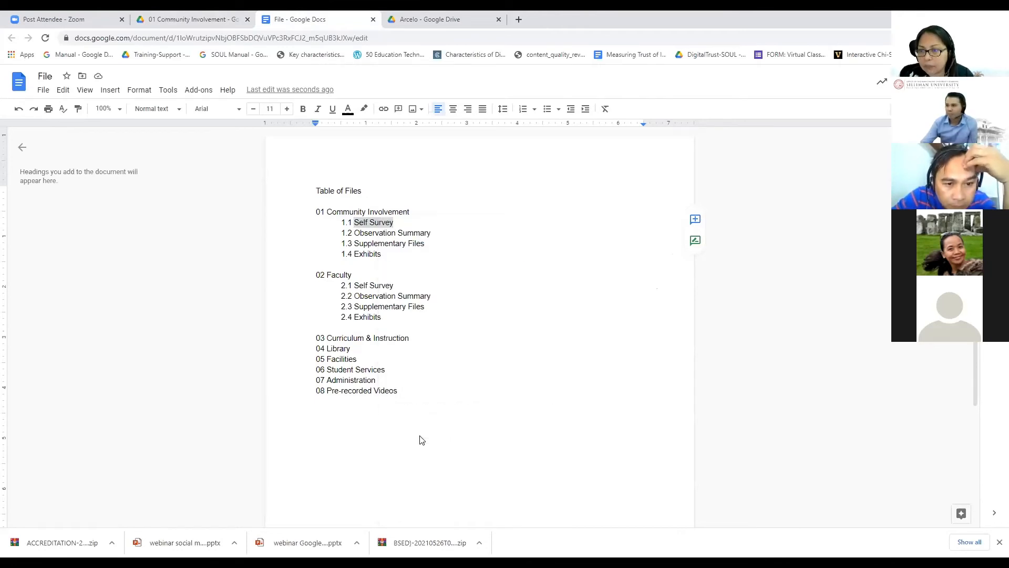
pyautogui.hotkey('ctrl', 'v')
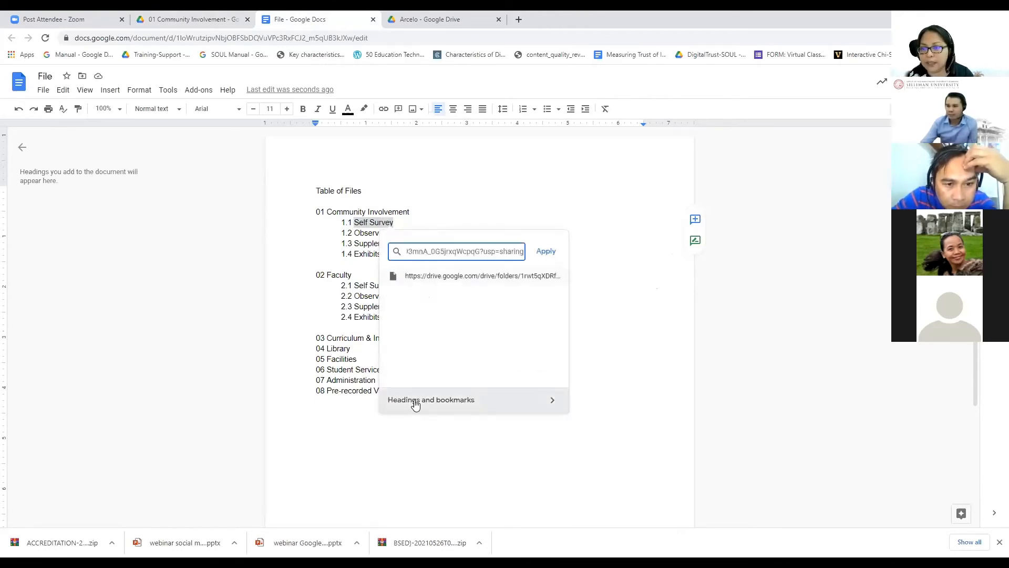
pyautogui.click(547, 251)
pyautogui.click(577, 316)
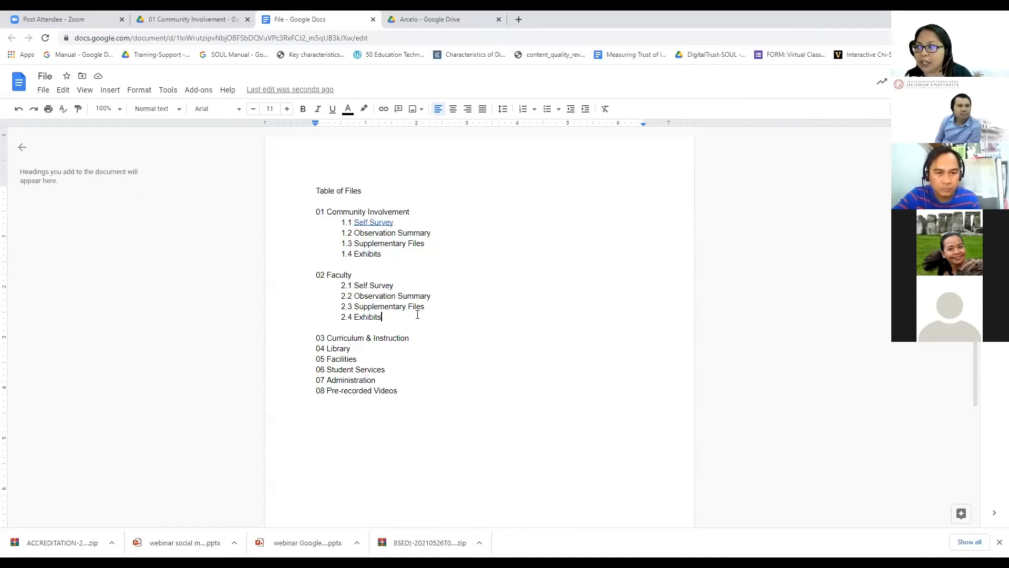
pyautogui.click(188, 21)
pyautogui.press('Escape')
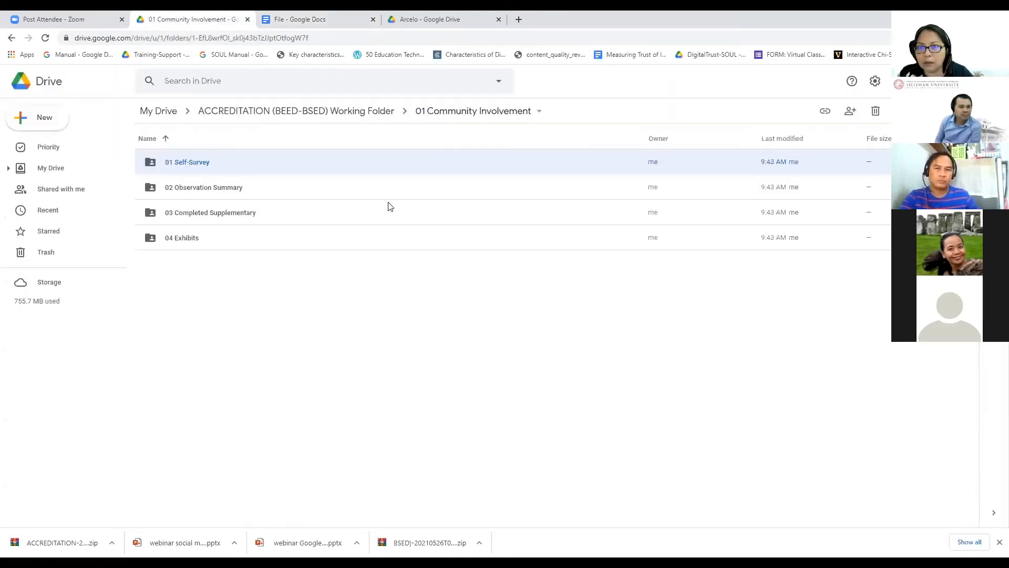
# Step: Go up to the ACCREDITATION (BEED-BSED) Working Folder, then return to the Table of Files document
pyautogui.click(248, 111)
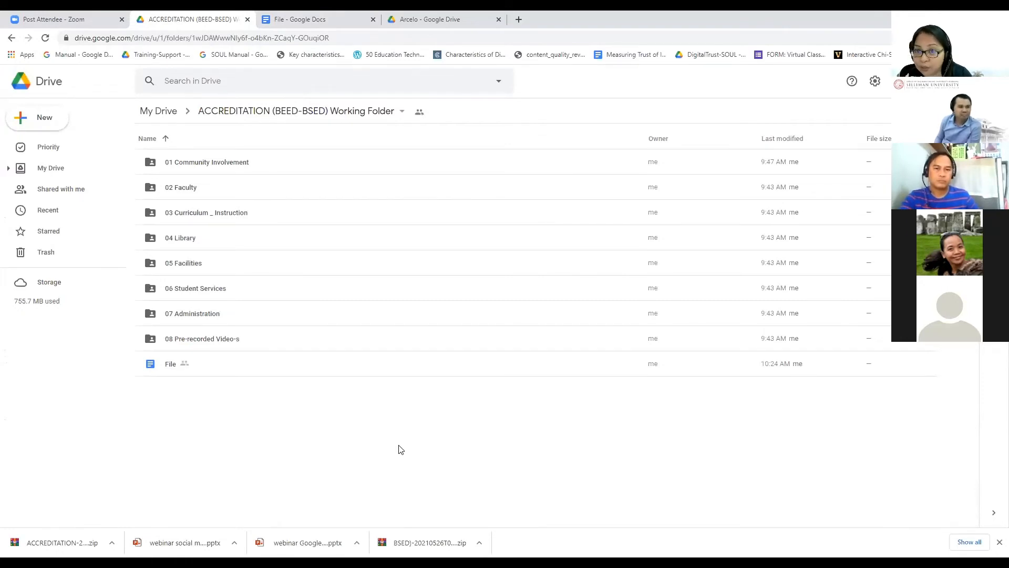
pyautogui.click(339, 20)
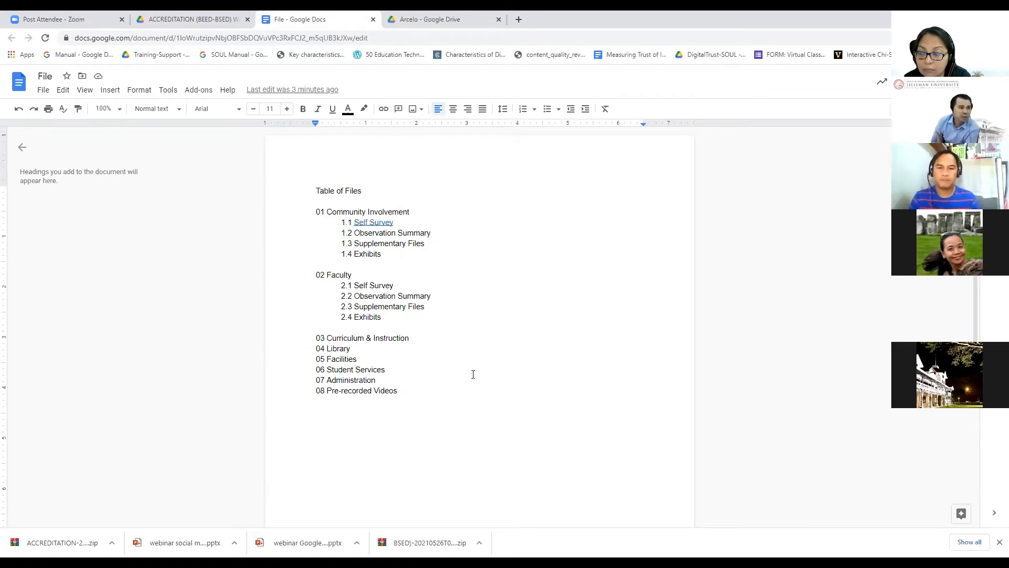
# Step: Close the Chrome download bar and put the caret before 'Observation' on line 1.2
pyautogui.click(999, 542)
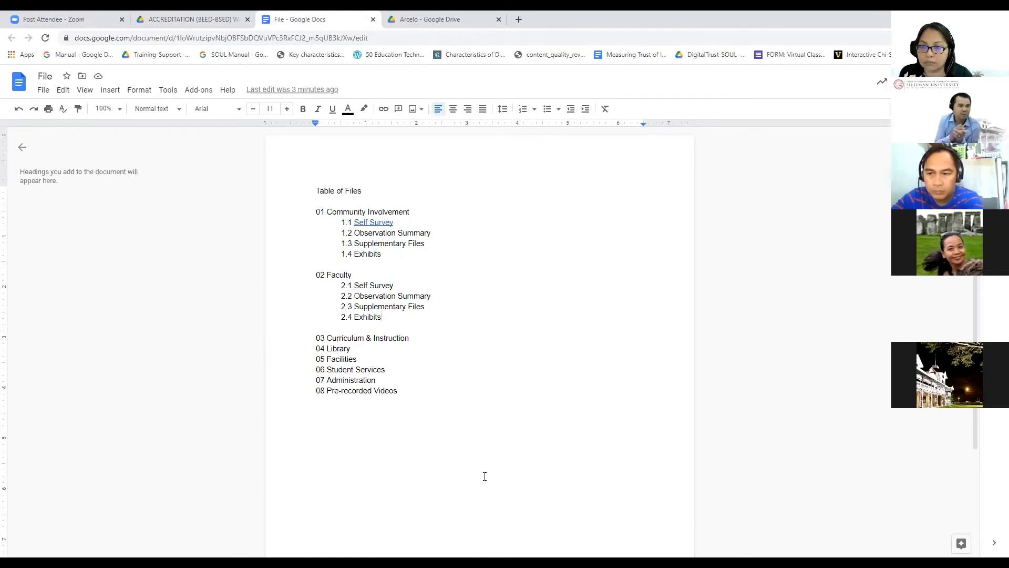
pyautogui.click(354, 233)
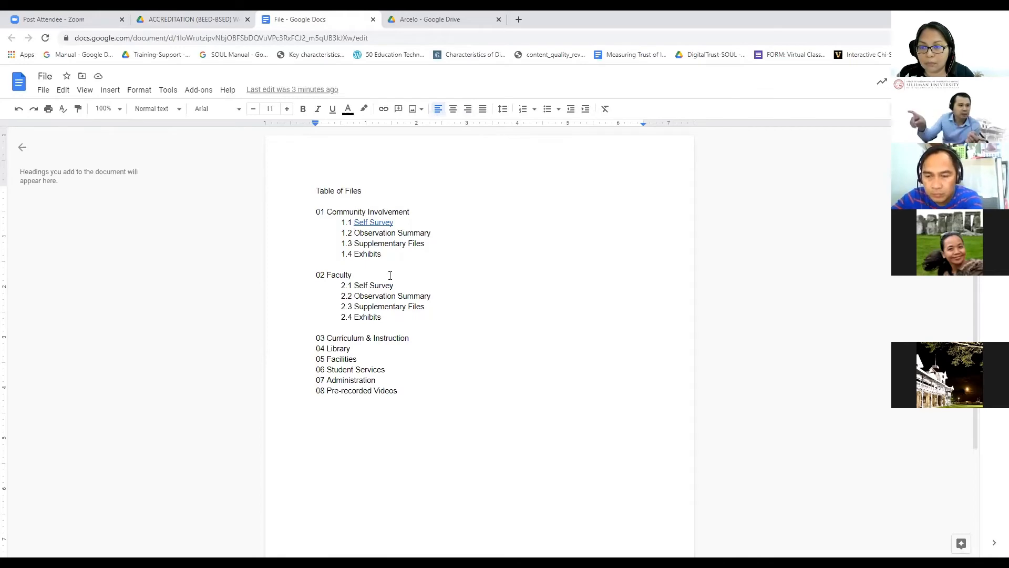
# Step: Copy the share link of the 02 Observation Summary folder in 01 Community Involvement
pyautogui.click(179, 21)
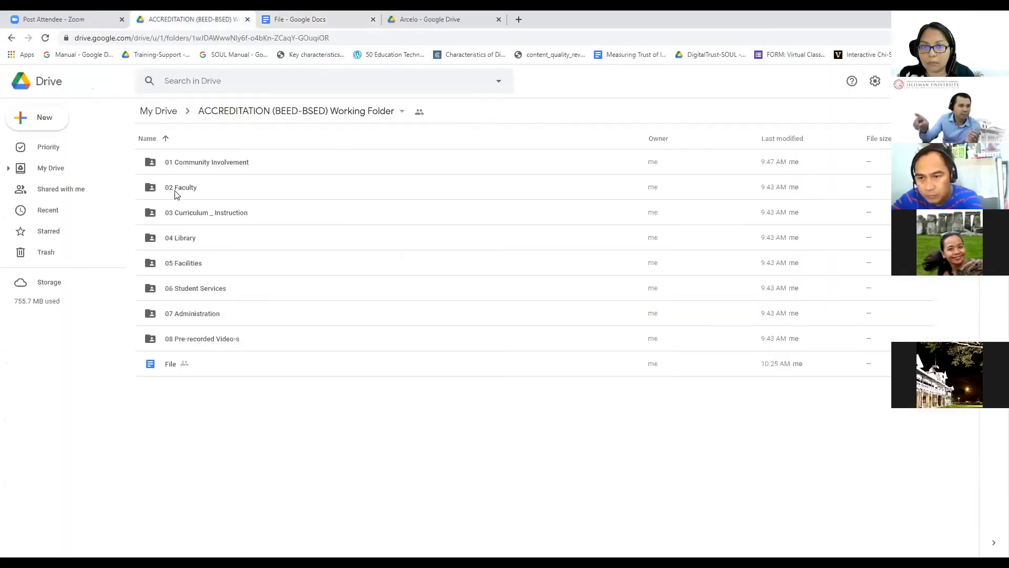
pyautogui.click(220, 165)
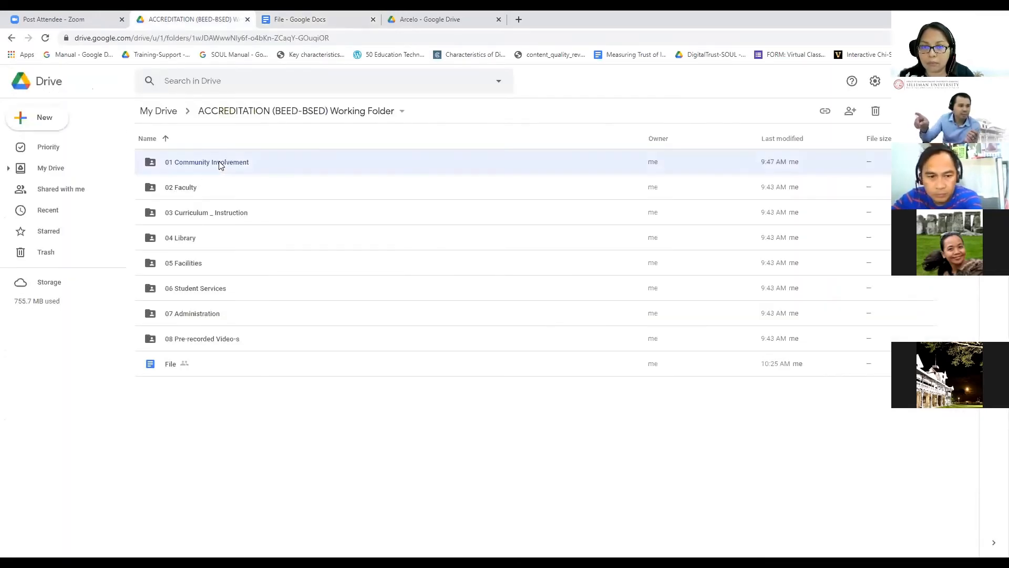
pyautogui.doubleClick(220, 165)
pyautogui.click(205, 188)
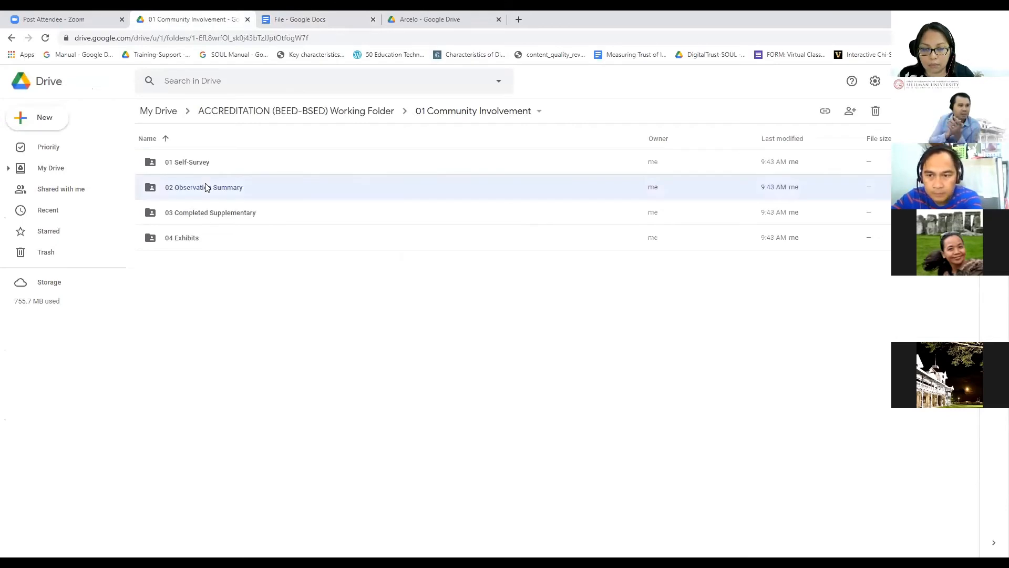
pyautogui.rightClick(205, 188)
pyautogui.click(241, 243)
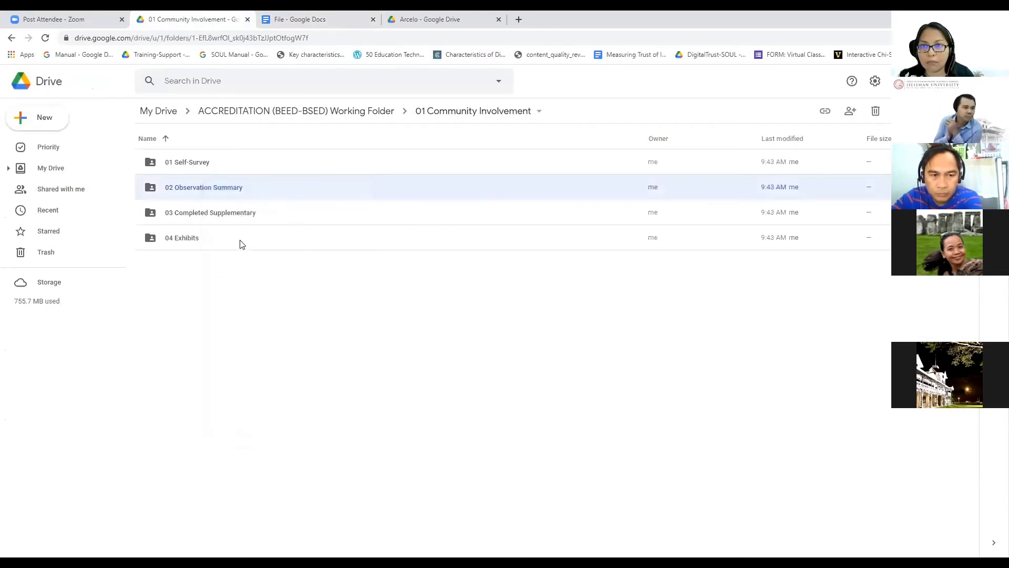
pyautogui.click(633, 327)
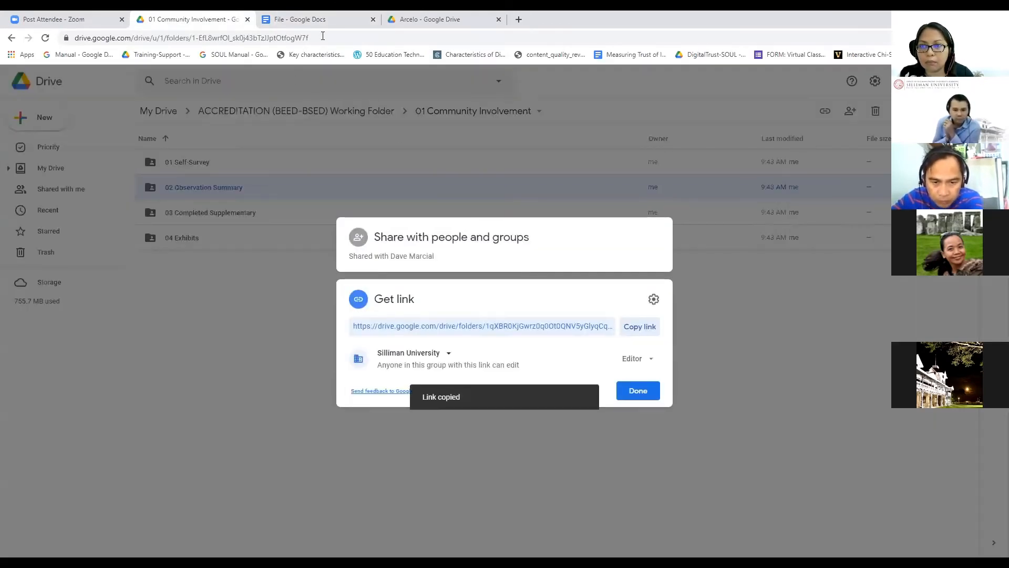
# Step: Link the 'Observation Summary' text on line 1.2 to the copied folder URL
pyautogui.click(314, 29)
pyautogui.hotkey('ctrl', 'shift', 'Right')
pyautogui.hotkey('ctrl', 'shift', 'Right')
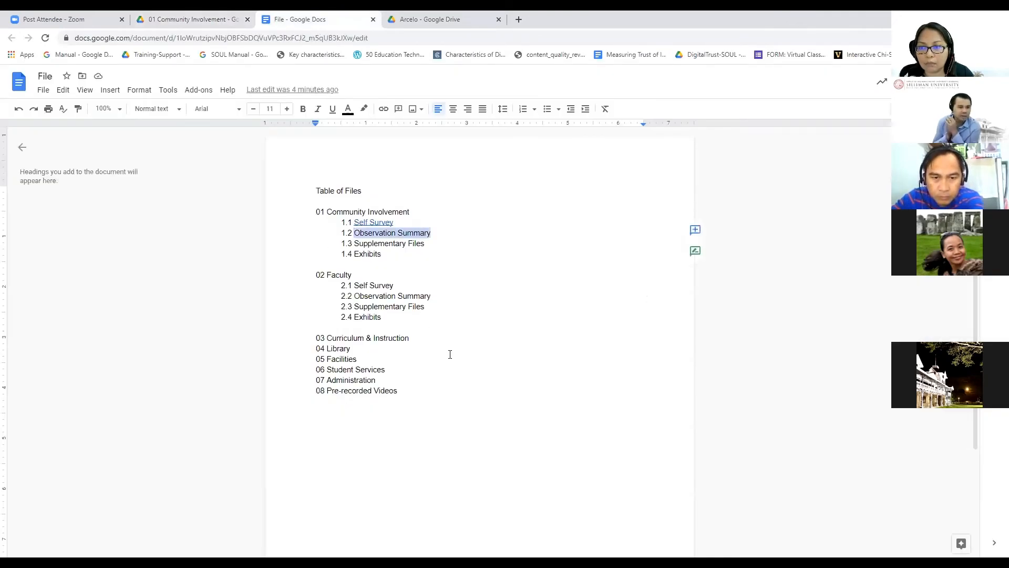
pyautogui.rightClick(411, 236)
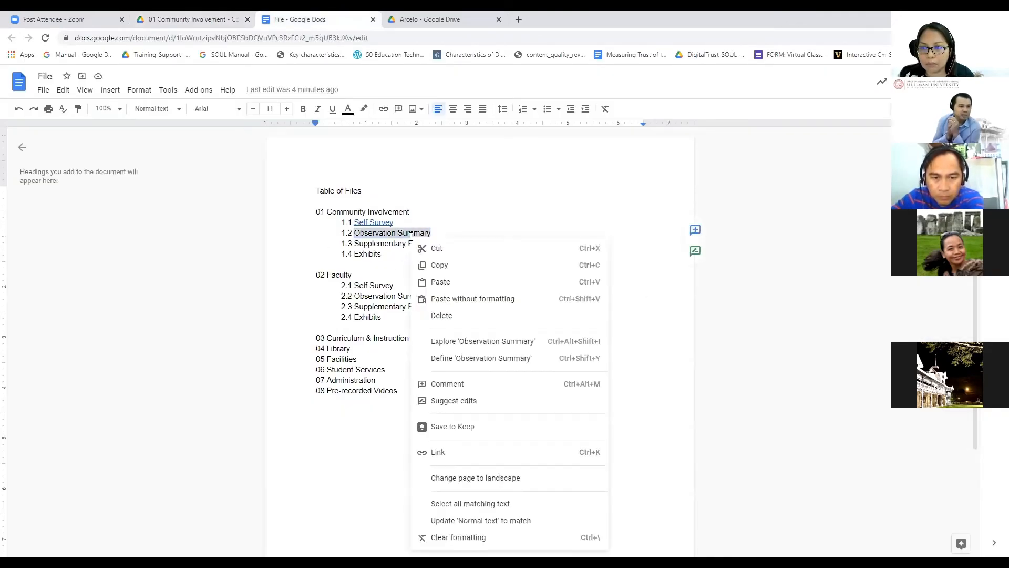
pyautogui.click(452, 453)
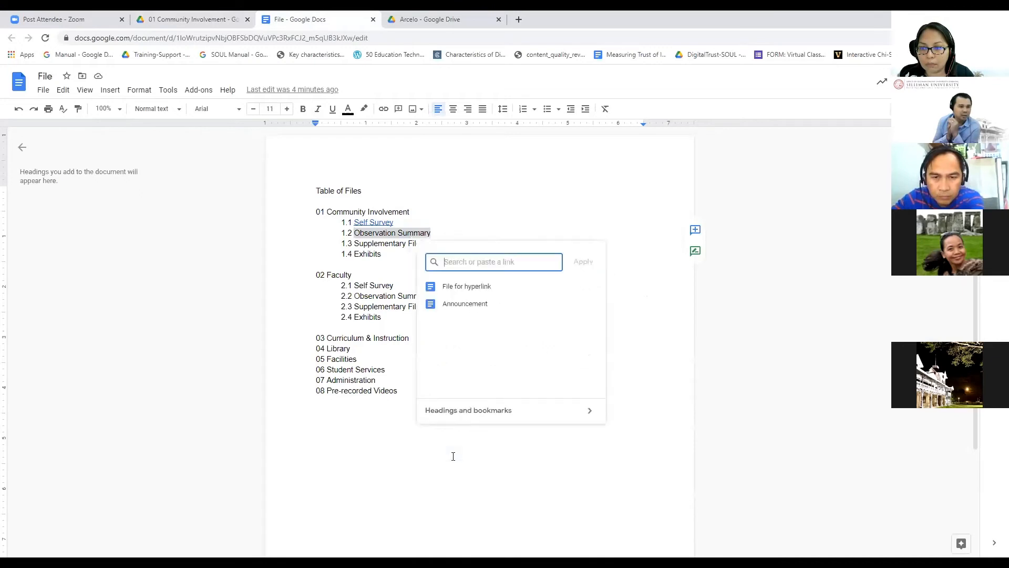
pyautogui.hotkey('ctrl', 'v')
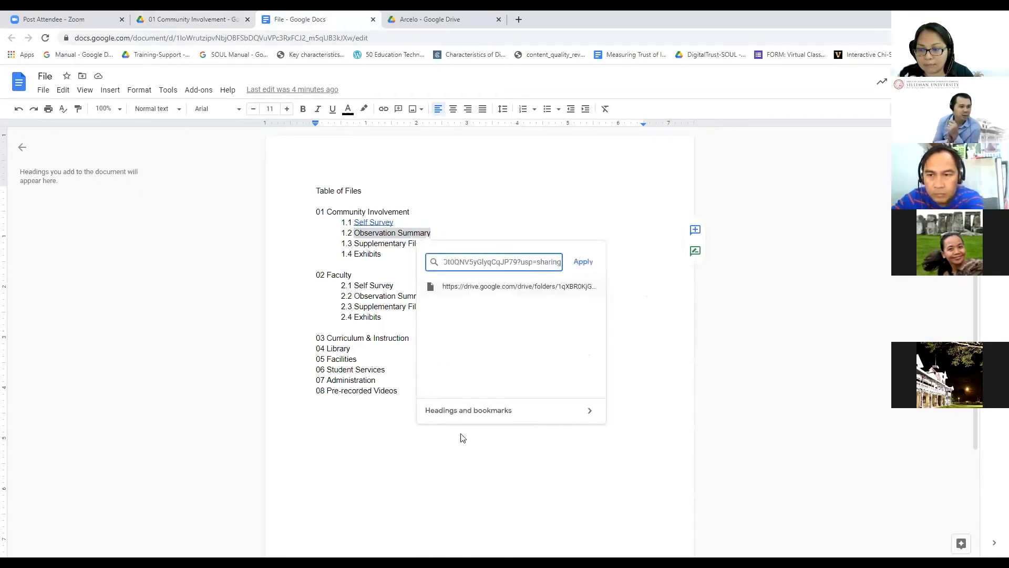
pyautogui.click(586, 264)
pyautogui.click(555, 369)
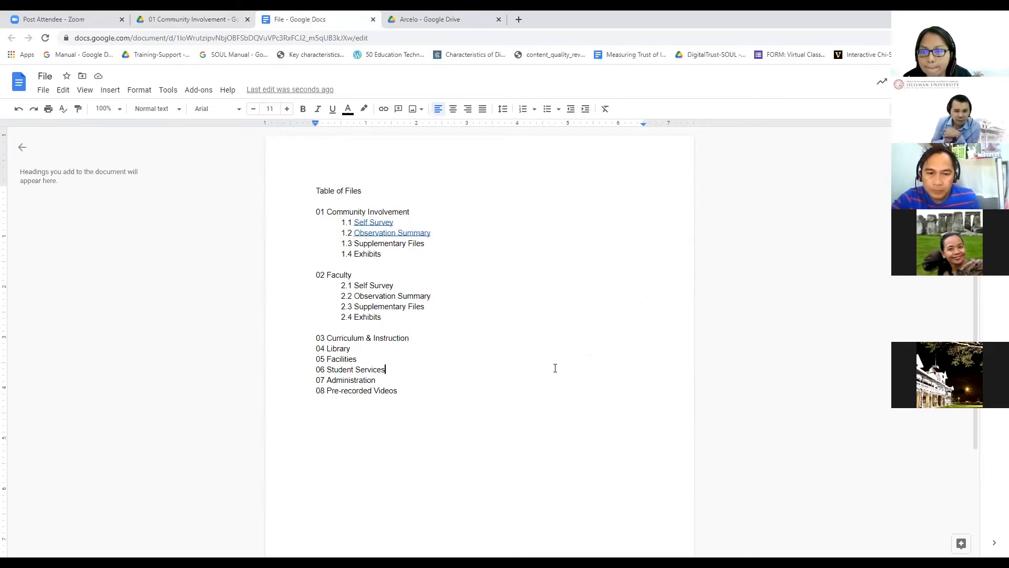
# Step: Close Drive's share dialog and go back to the Table of Files document
pyautogui.click(196, 20)
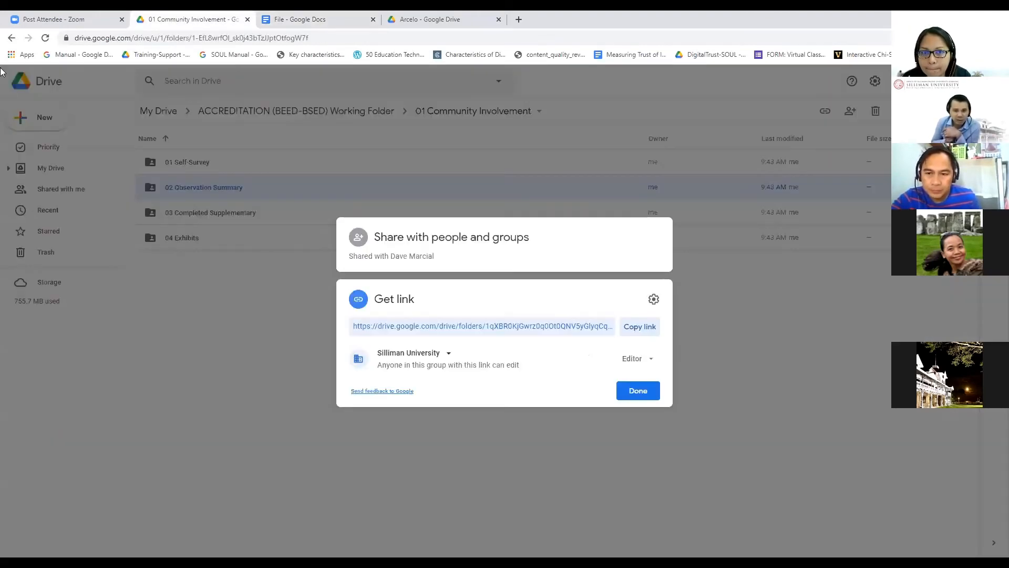
pyautogui.press('Escape')
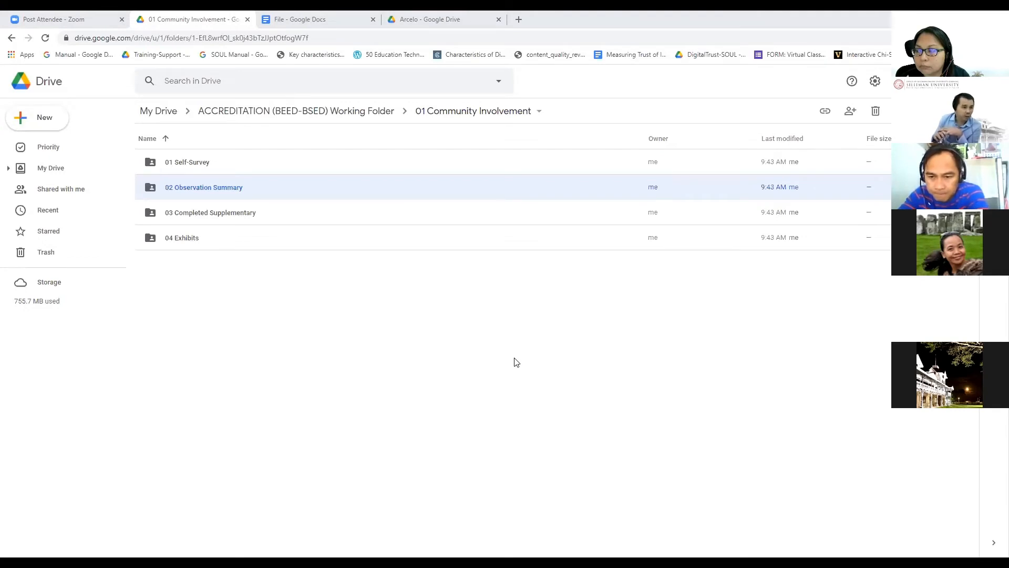
pyautogui.rightClick(230, 199)
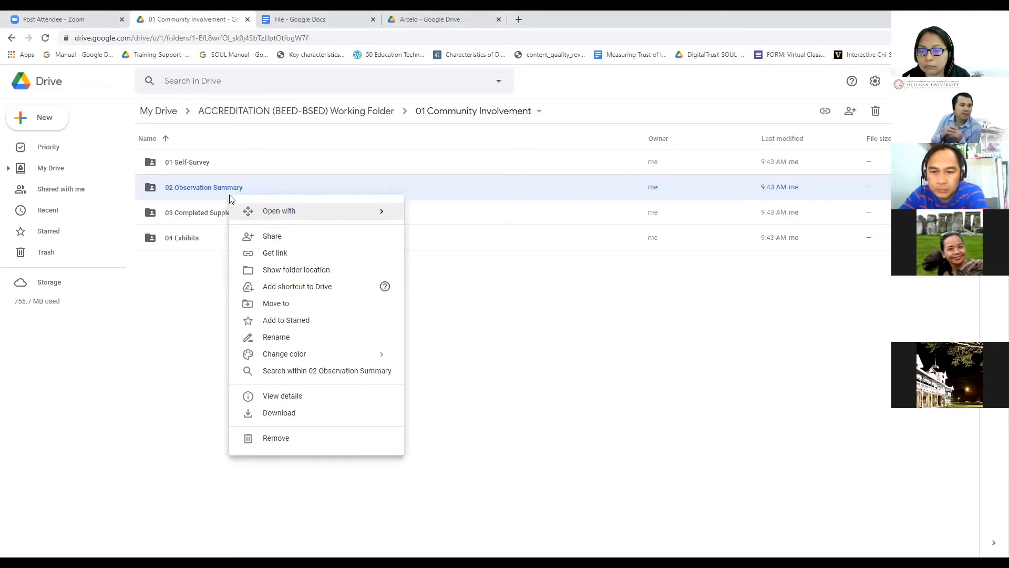
pyautogui.click(492, 344)
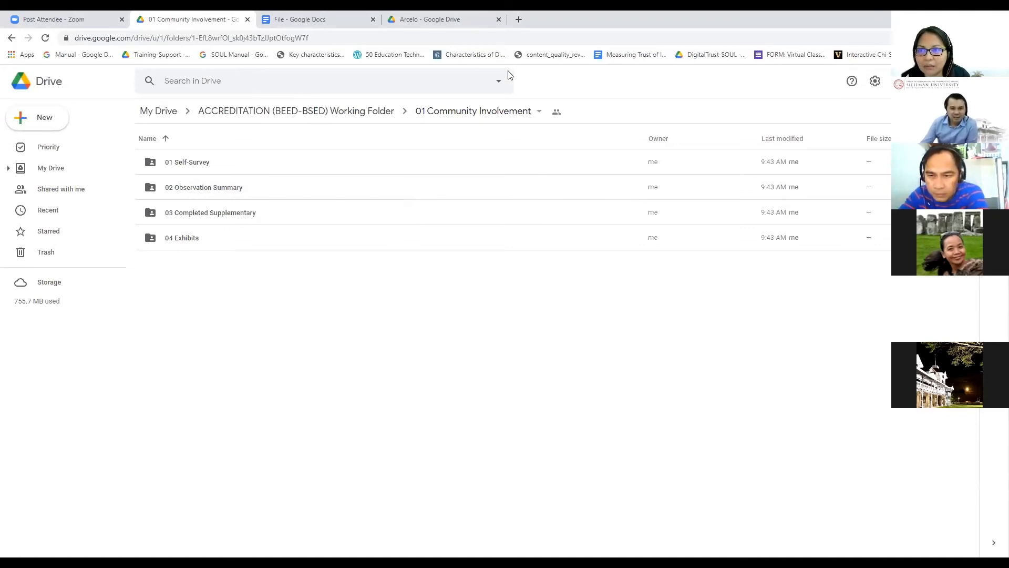
pyautogui.hotkey('ctrl', 'Tab')
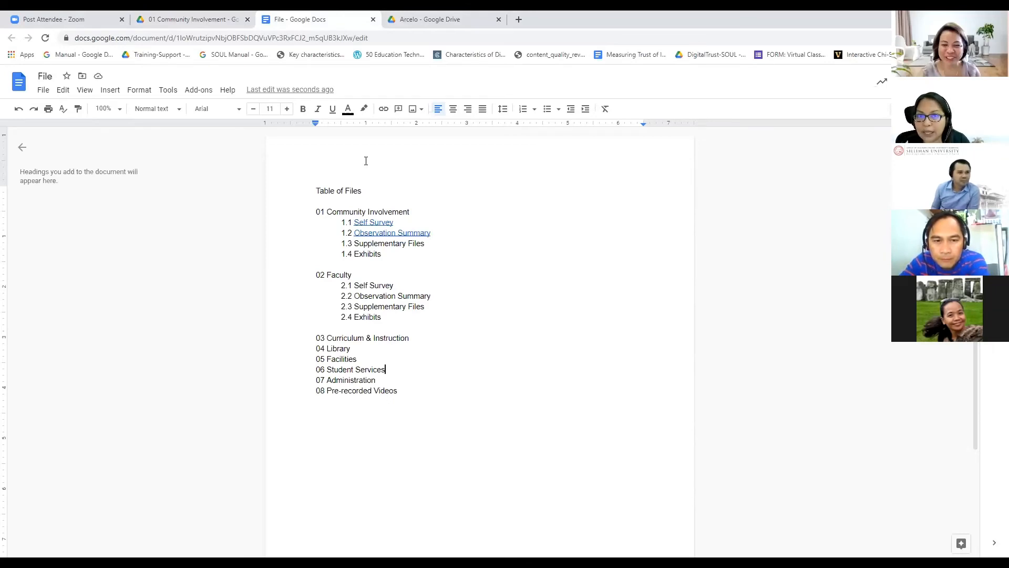
# Step: Return from the Table of Files doc up through the Working Folder to the top of My Drive
pyautogui.click(190, 20)
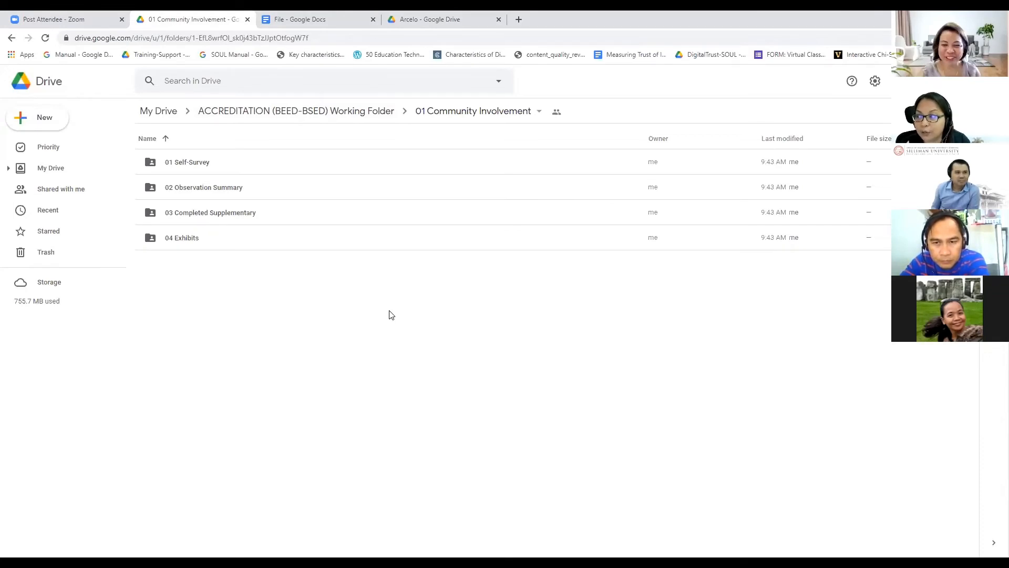
pyautogui.click(286, 22)
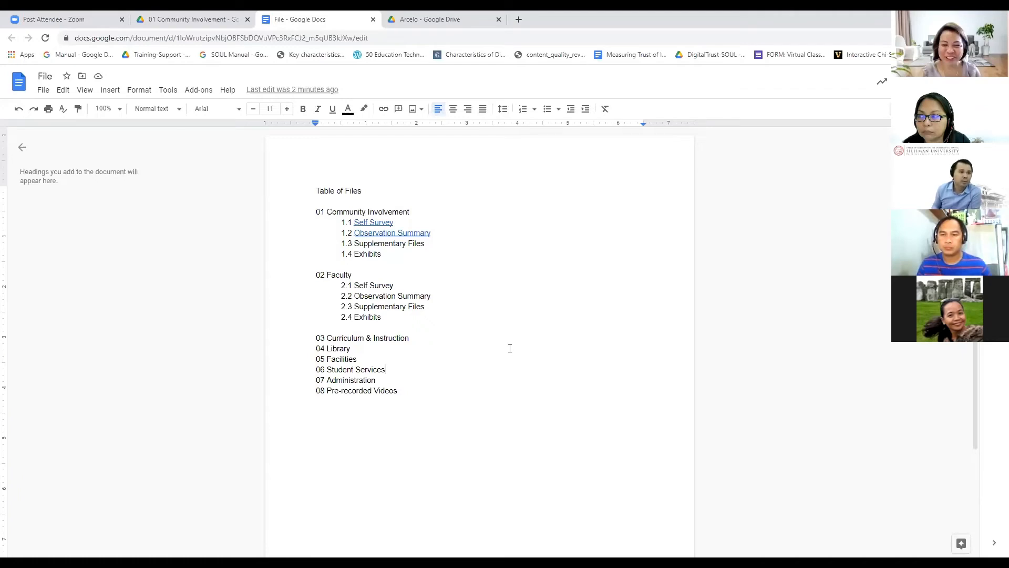
pyautogui.click(193, 23)
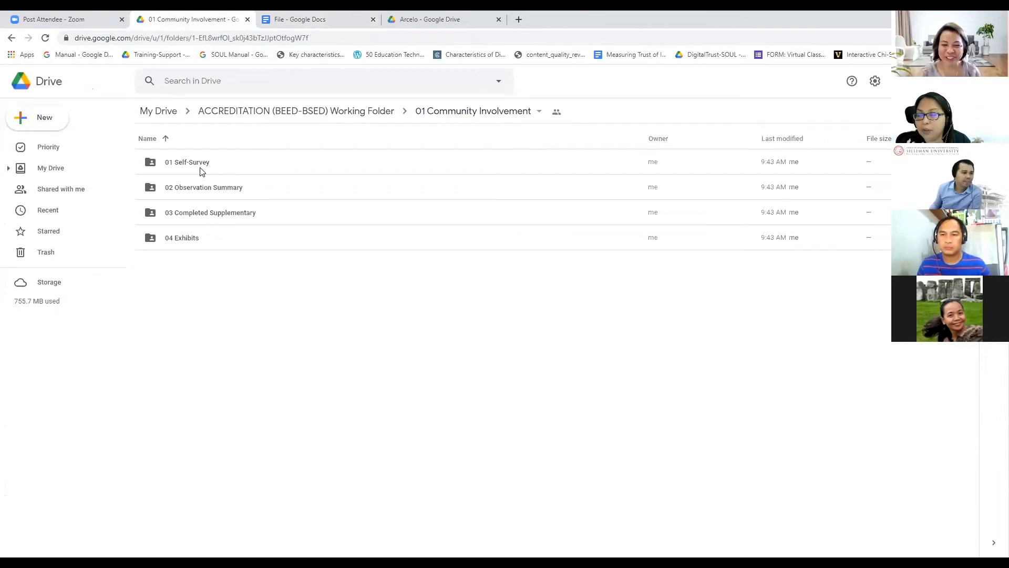
pyautogui.click(285, 117)
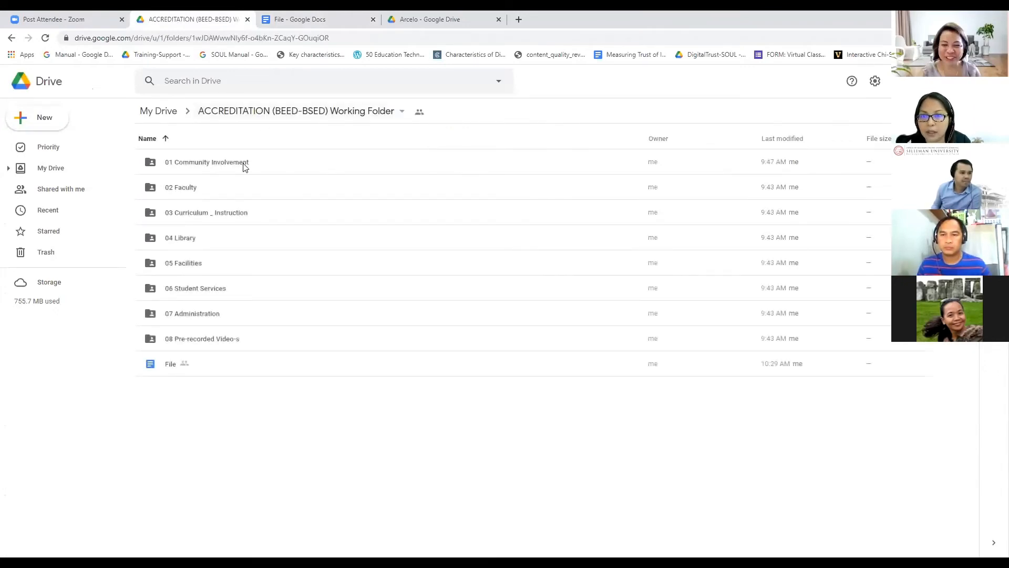
pyautogui.click(163, 116)
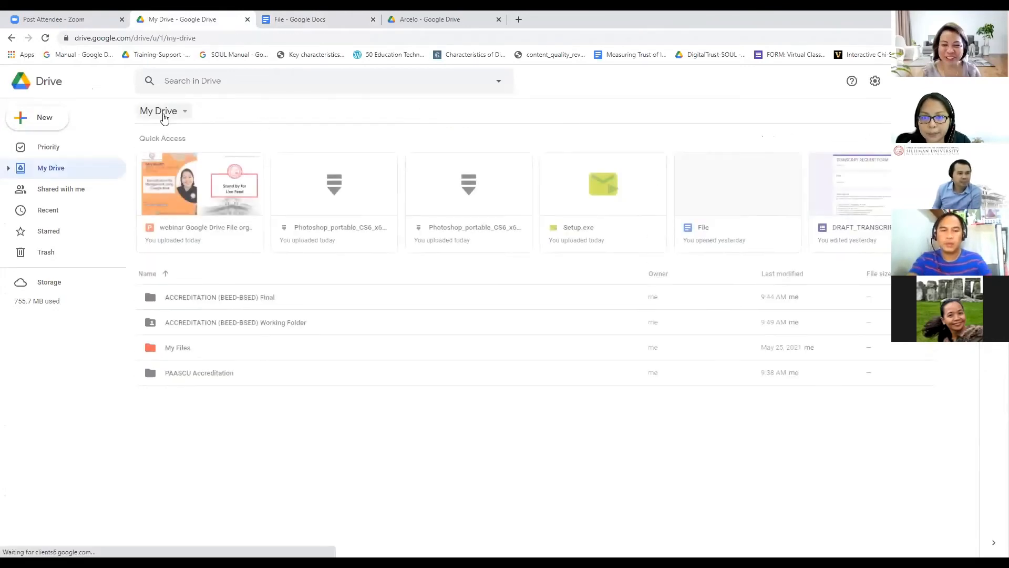
# Step: Add two colleagues as recipients when sharing the ACCREDITATION (BEED-BSED) Working Folder
pyautogui.rightClick(234, 327)
pyautogui.click(279, 341)
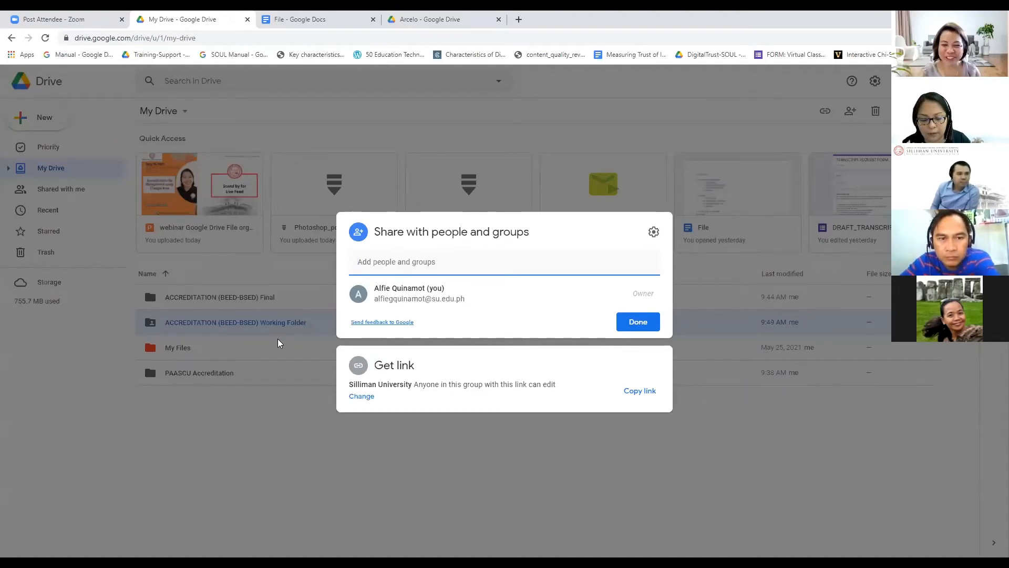
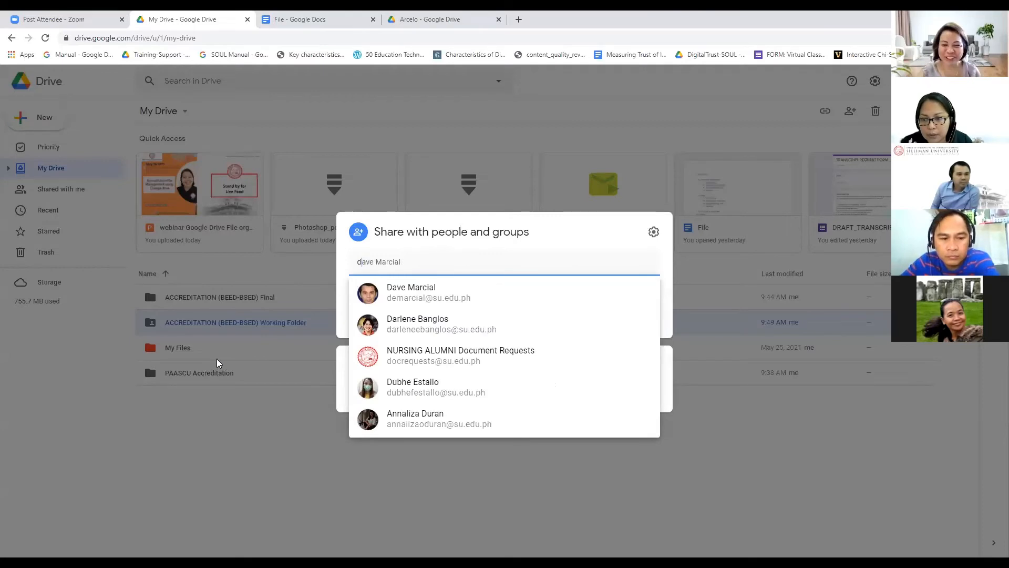
pyautogui.click(453, 294)
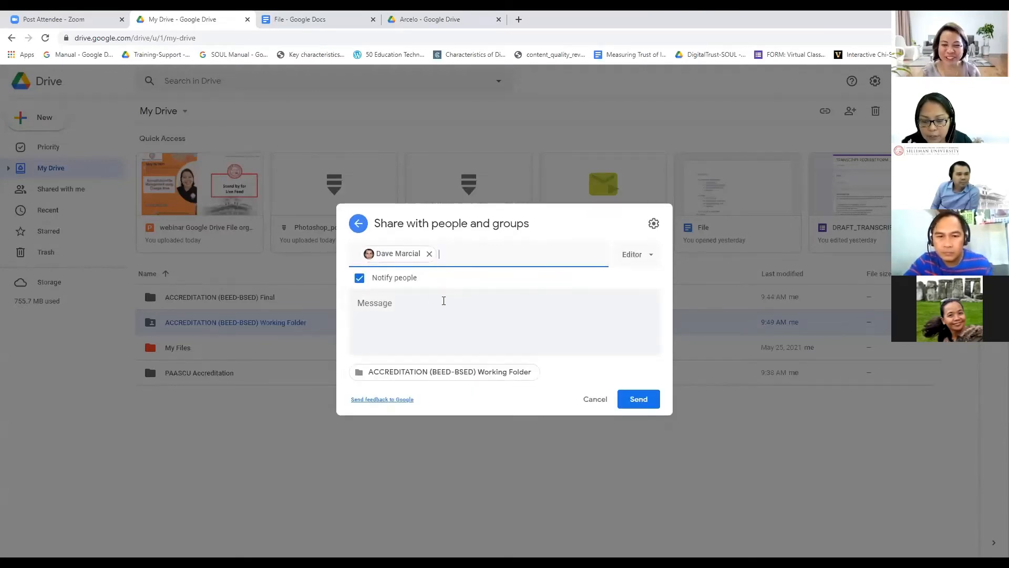
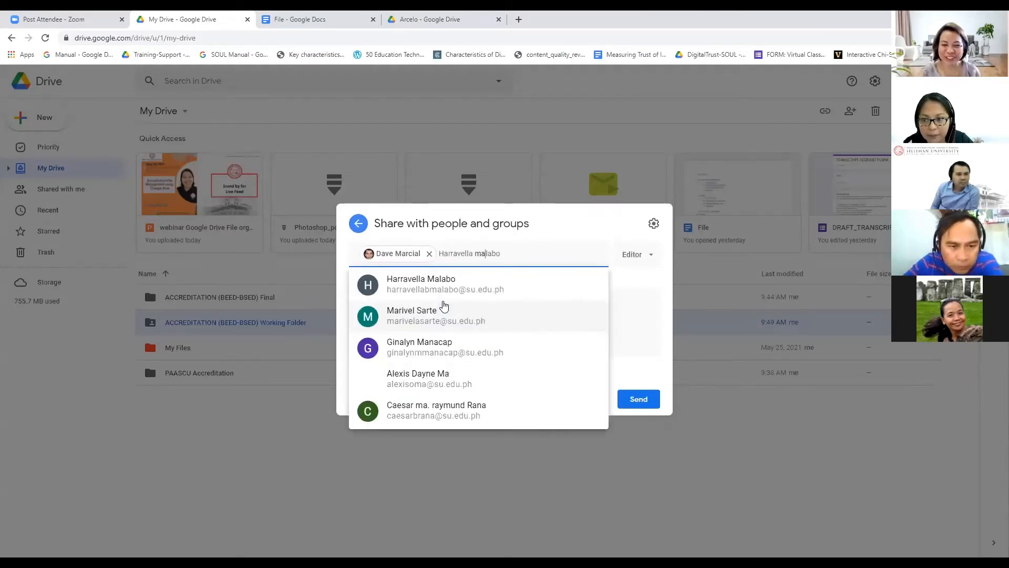
pyautogui.moveTo(444, 306)
pyautogui.press('BackSpace')
pyautogui.press('BackSpace')
pyautogui.press('BackSpace')
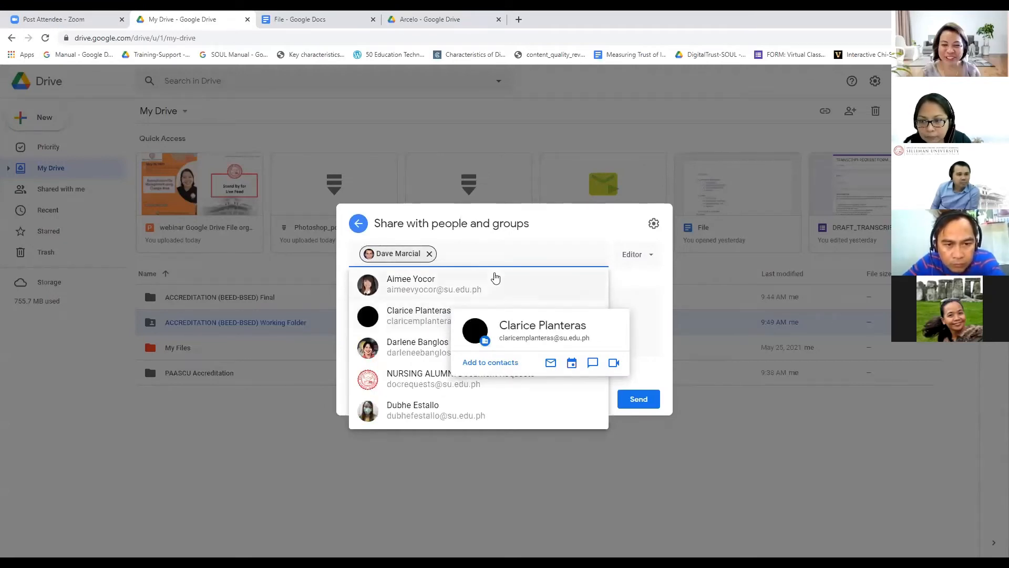
pyautogui.click(492, 259)
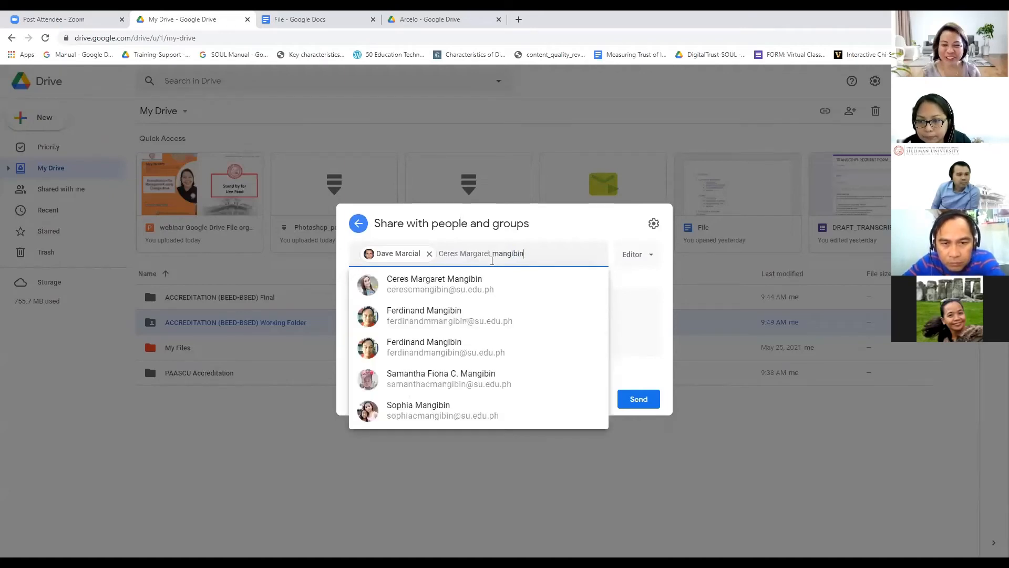
pyautogui.press('Tab')
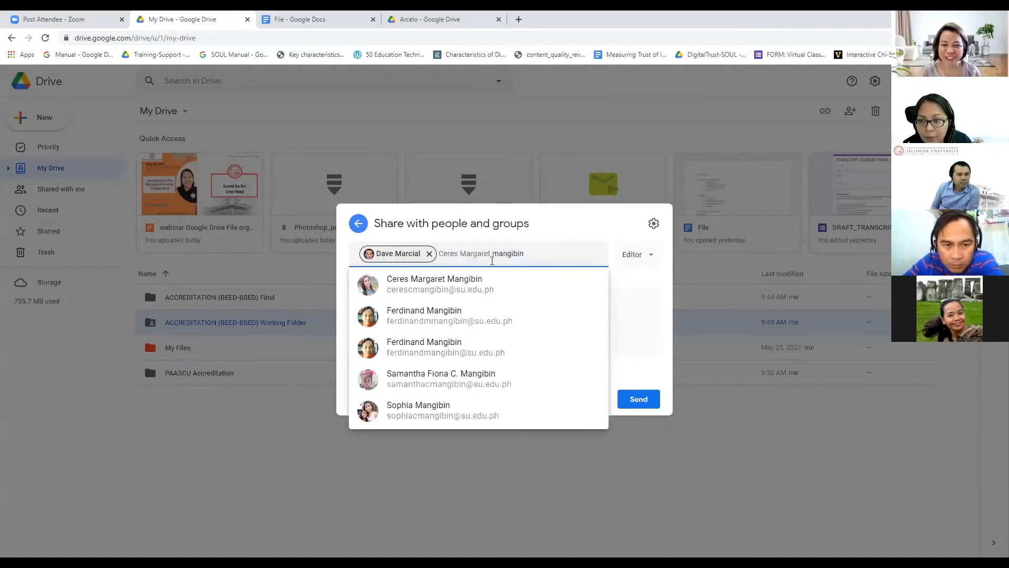
pyautogui.click(436, 318)
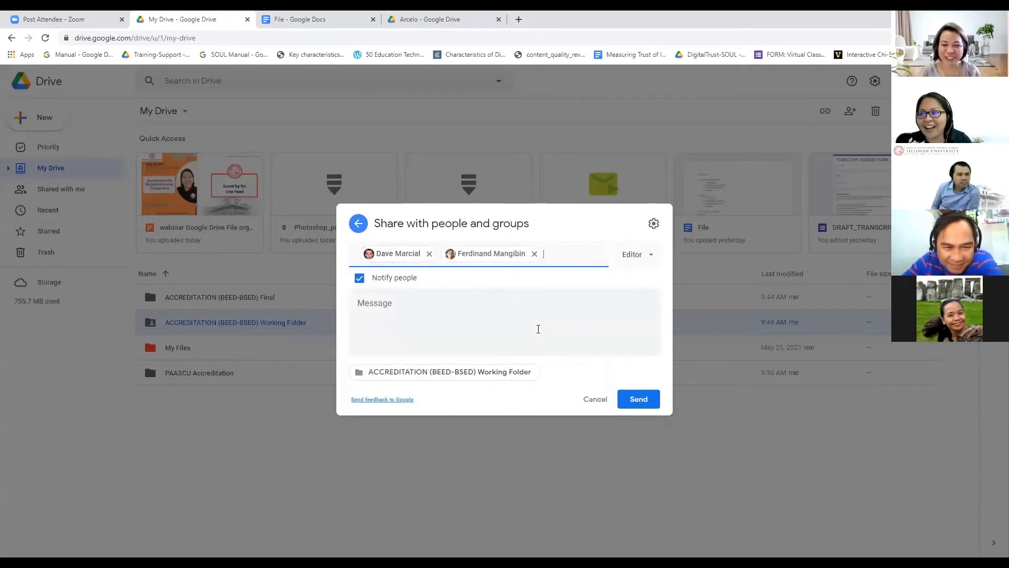
# Step: Set both recipients to Viewer, disable 'Editors can change permissions', and send the invitations
pyautogui.click(651, 257)
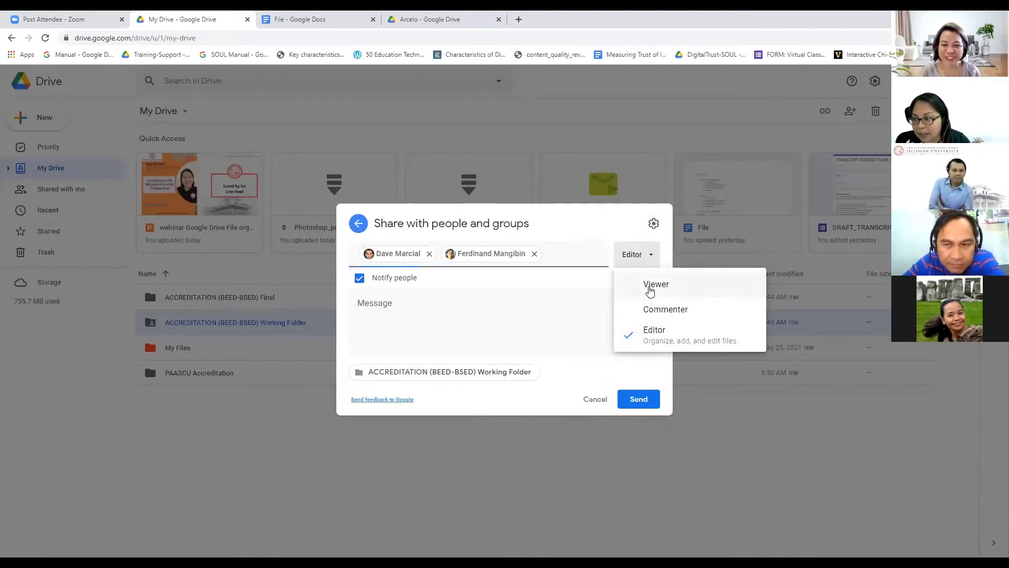
pyautogui.click(651, 289)
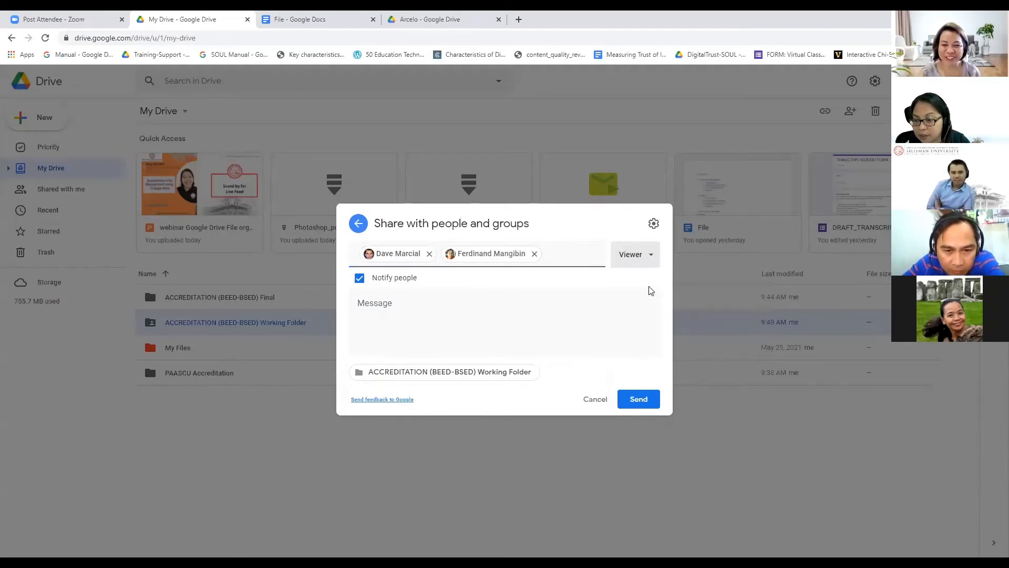
pyautogui.click(654, 224)
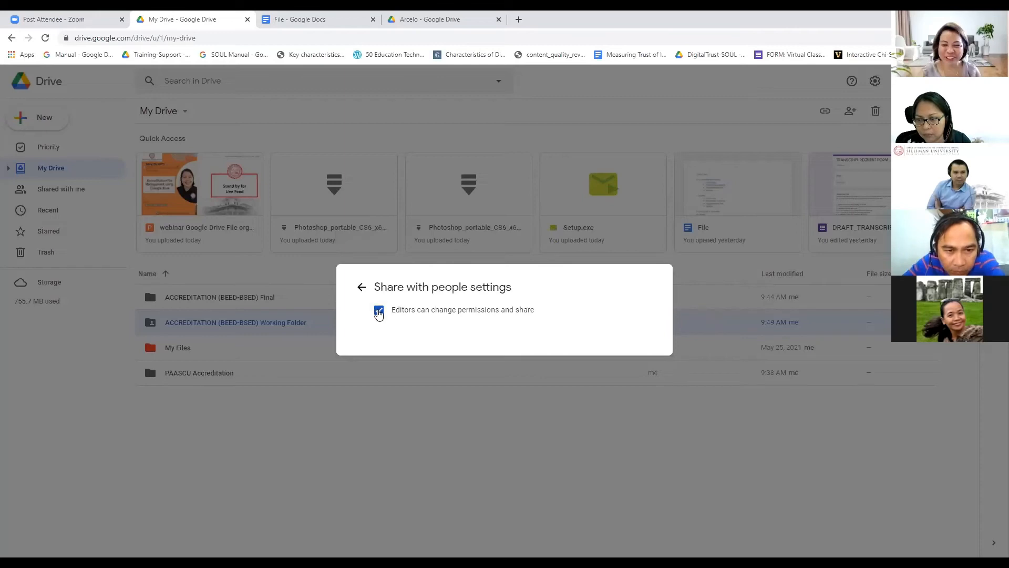
pyautogui.click(379, 311)
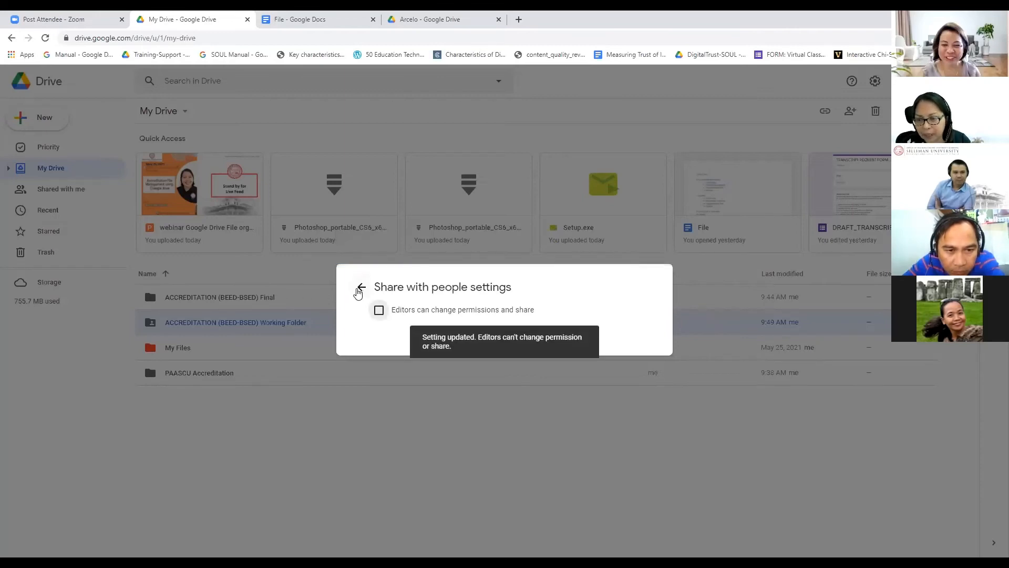
pyautogui.click(362, 287)
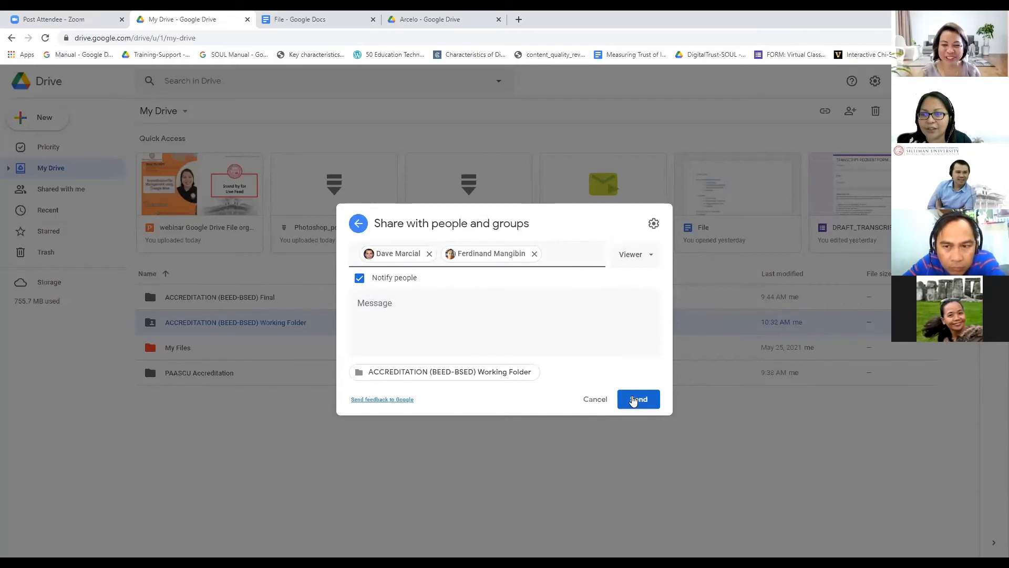
pyautogui.click(634, 405)
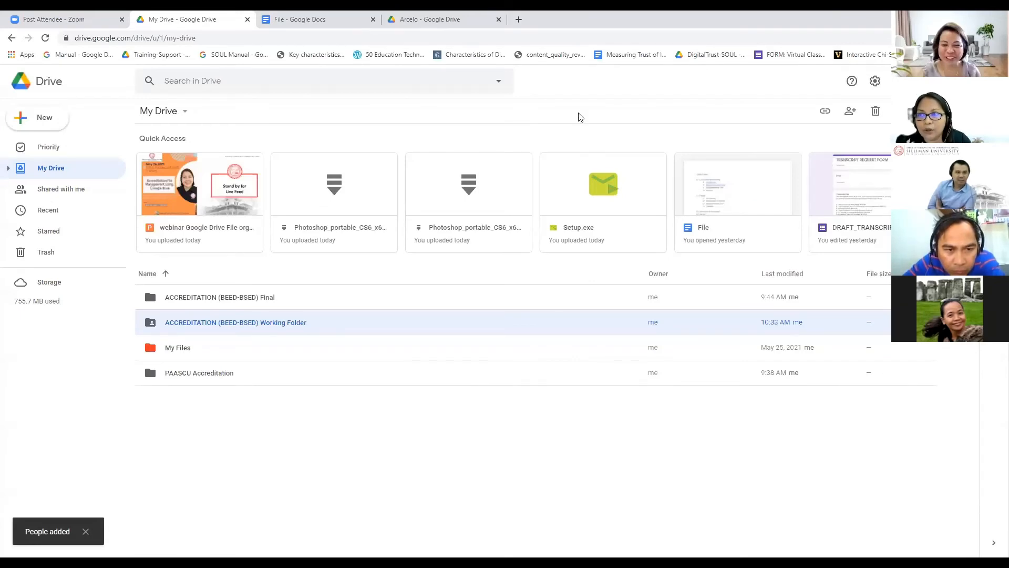
# Step: Remove the first colleague's access to the Working Folder
pyautogui.rightClick(258, 326)
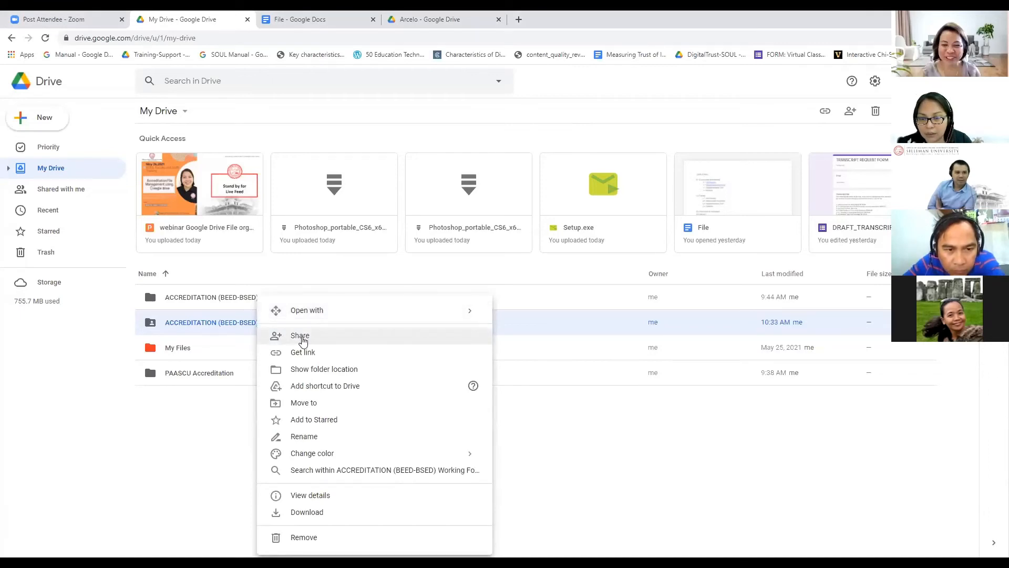
pyautogui.click(304, 337)
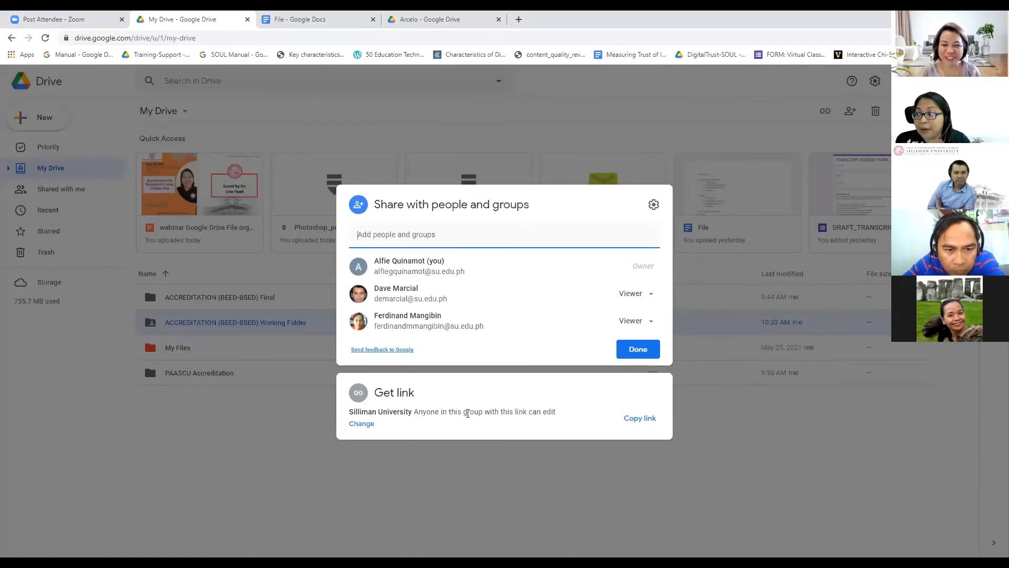
pyautogui.click(654, 299)
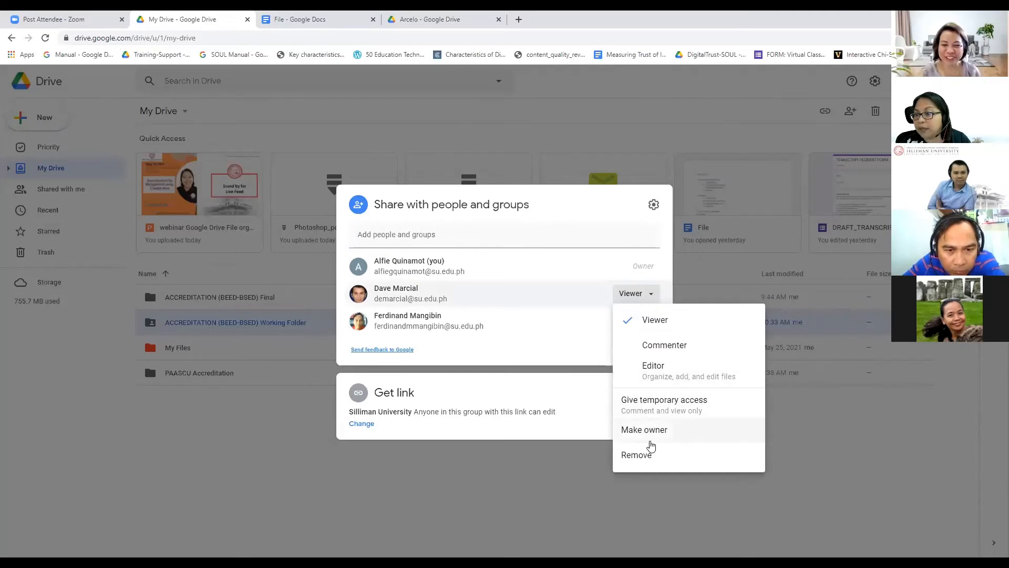
pyautogui.click(639, 457)
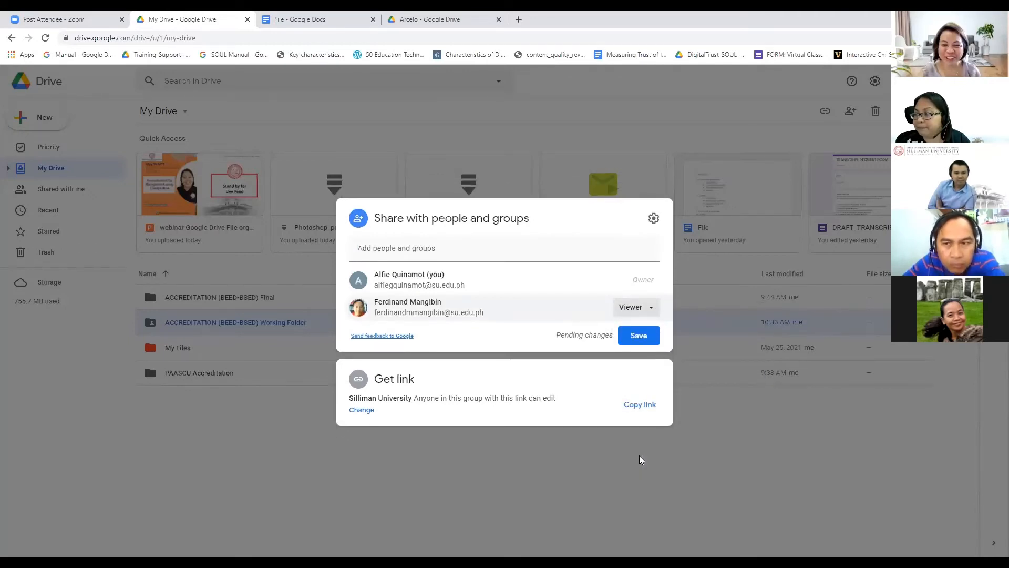
# Step: Give the remaining colleague temporary access expiring Fri, Jun 25, and save the permissions
pyautogui.click(652, 309)
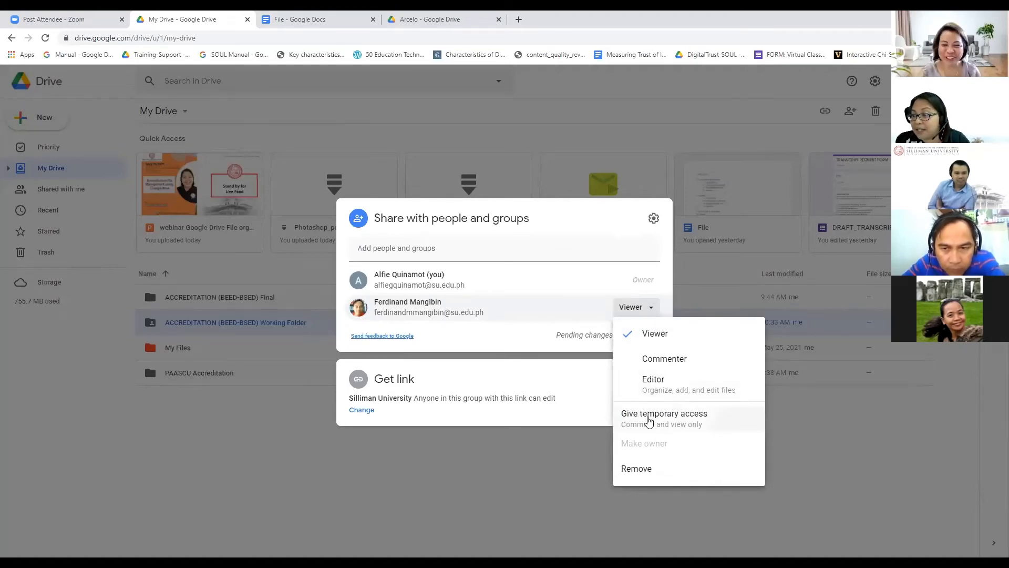
pyautogui.click(650, 420)
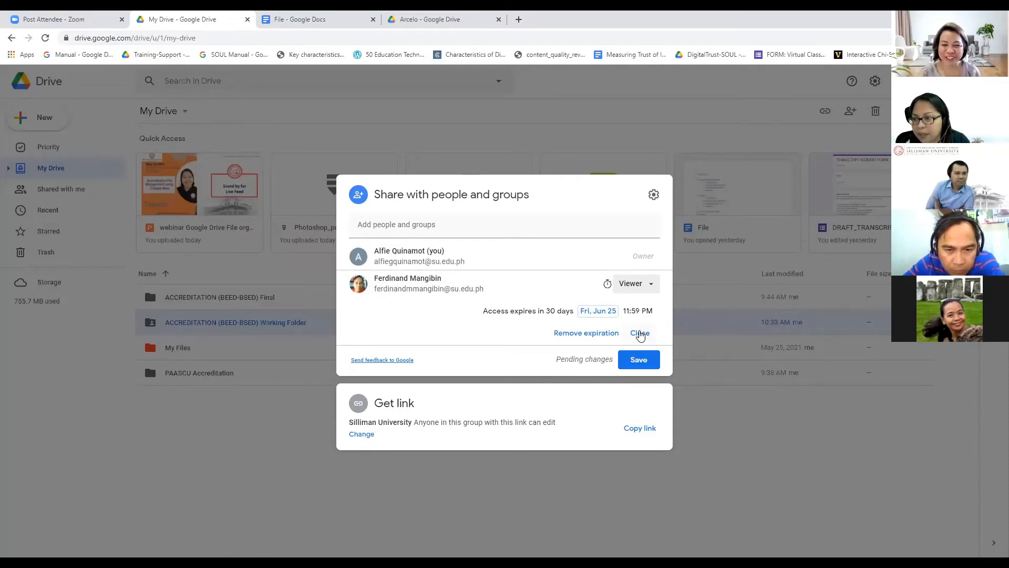
pyautogui.click(607, 312)
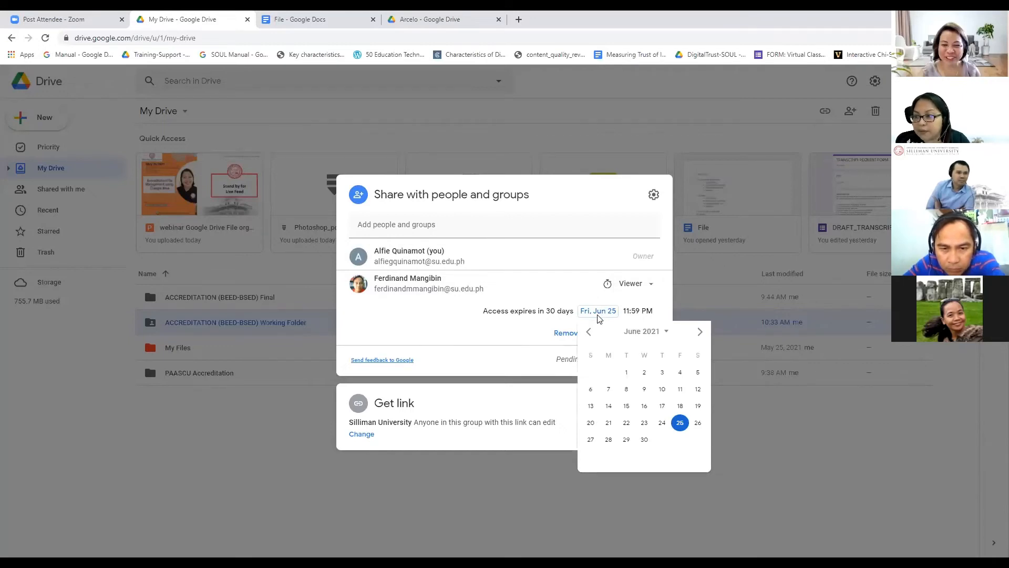
pyautogui.click(510, 332)
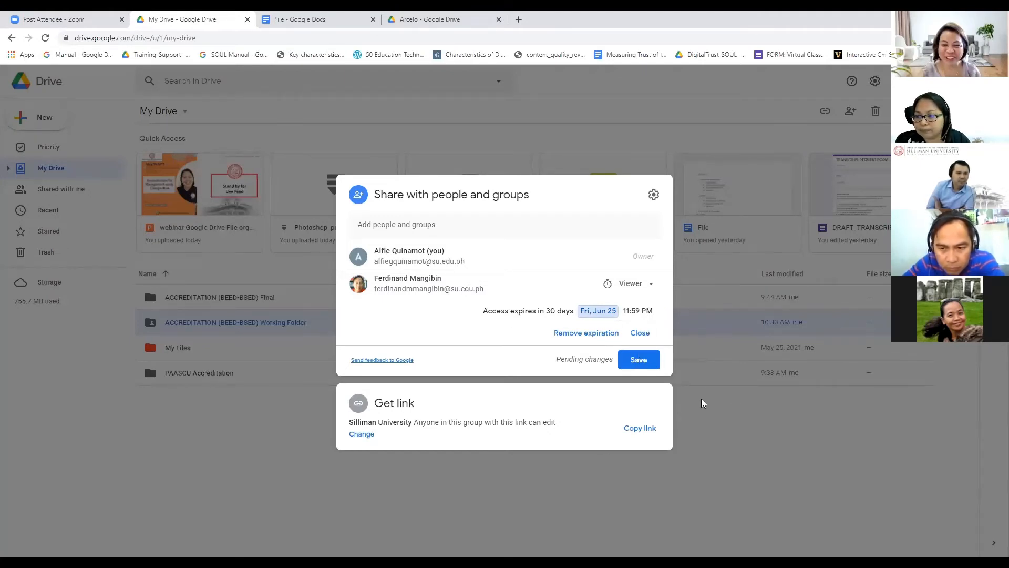
pyautogui.click(638, 334)
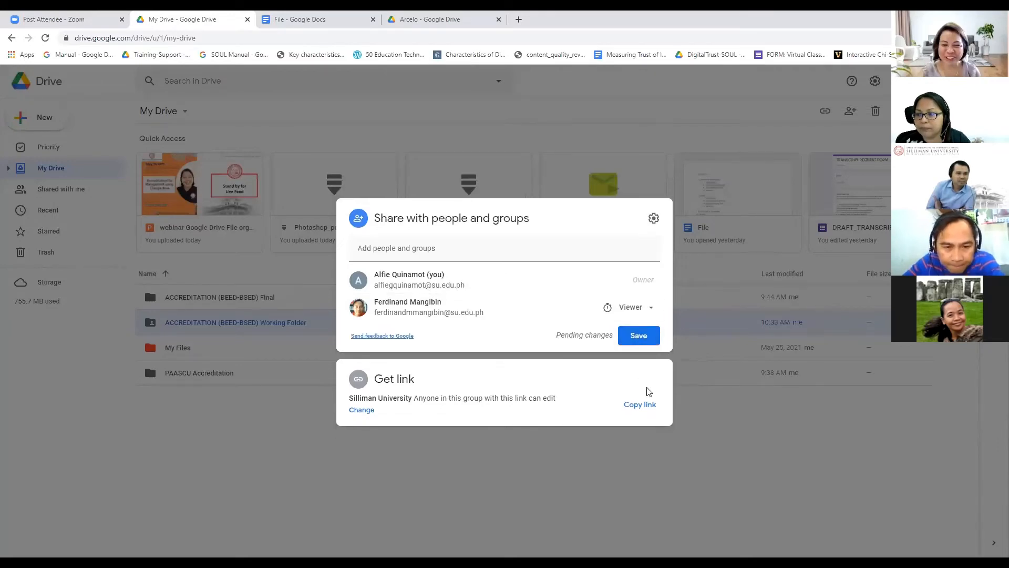
pyautogui.click(652, 345)
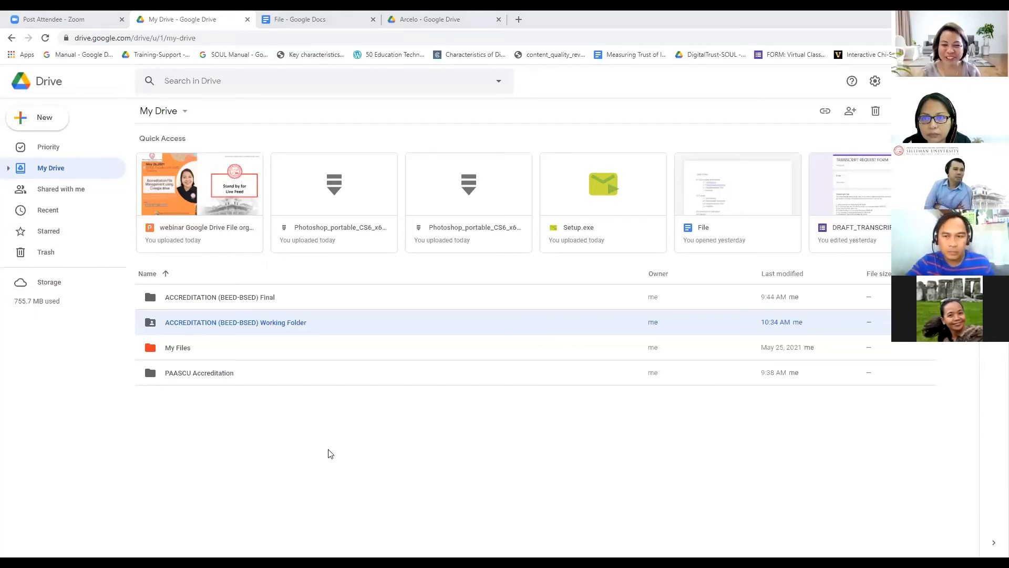
# Step: Open the ACCREDITATION (BEED-BSED) Working Folder, then its 01 Community Involvement subfolder
pyautogui.click(257, 26)
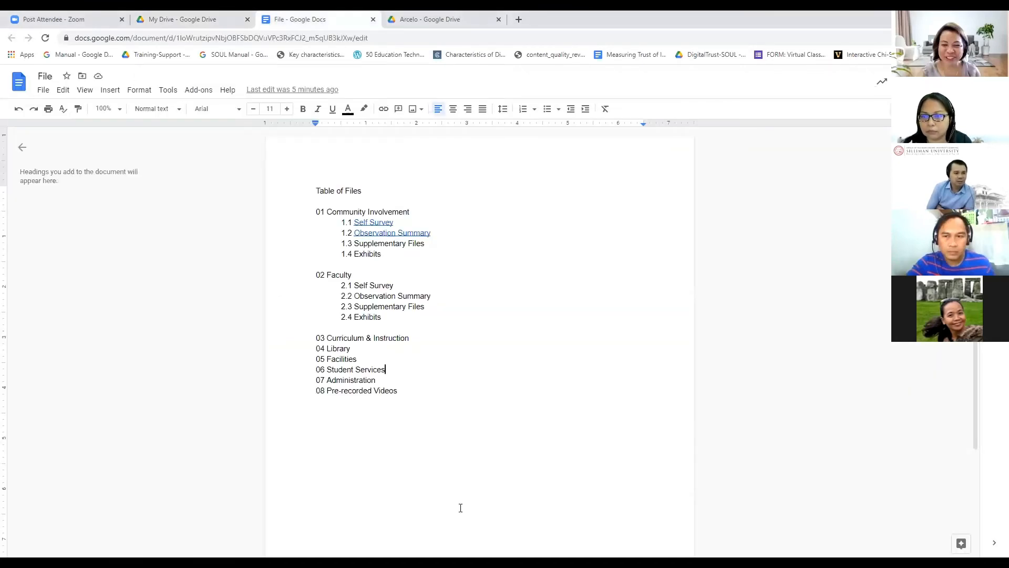
pyautogui.click(193, 25)
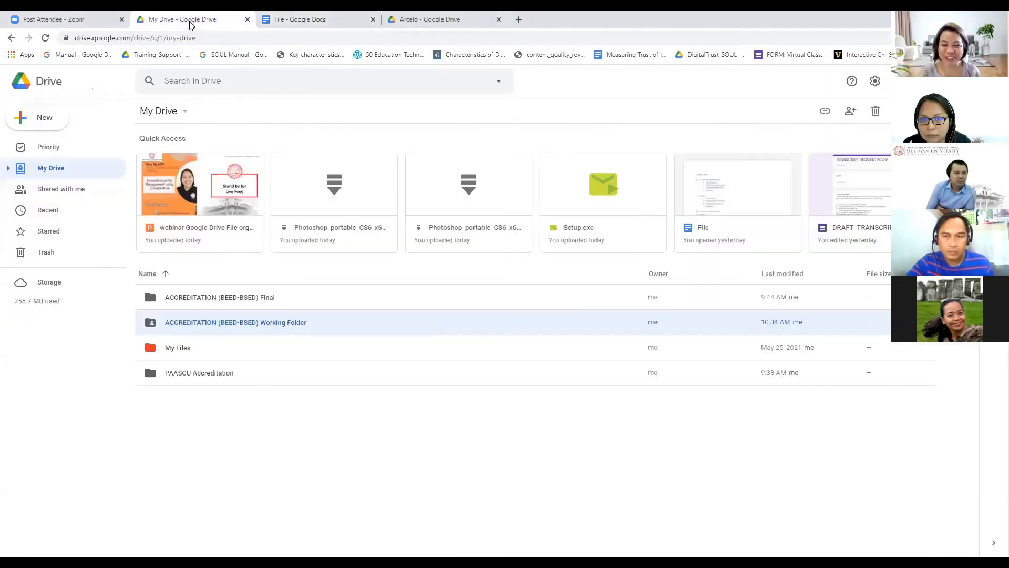
pyautogui.click(234, 308)
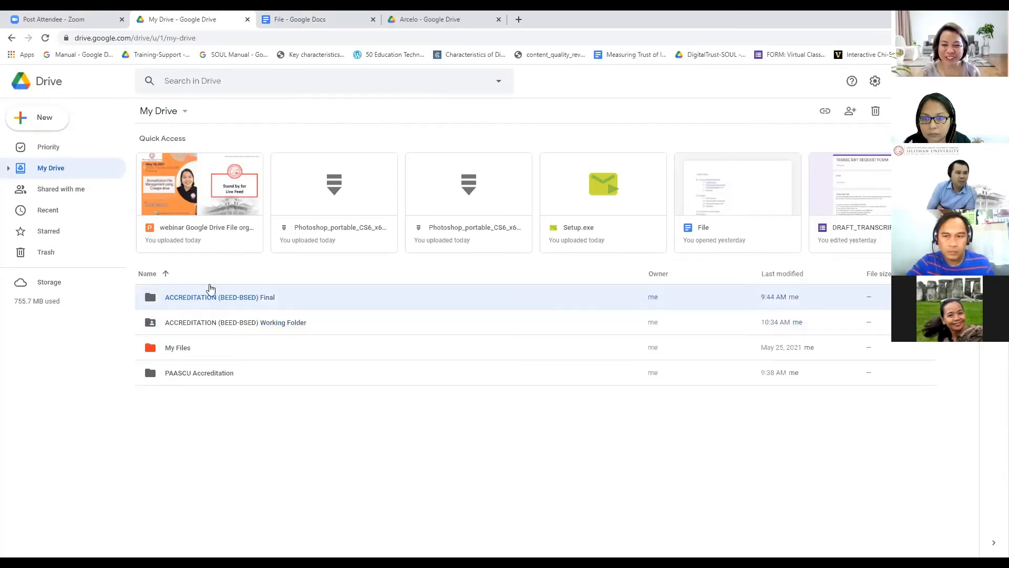
pyautogui.doubleClick(209, 324)
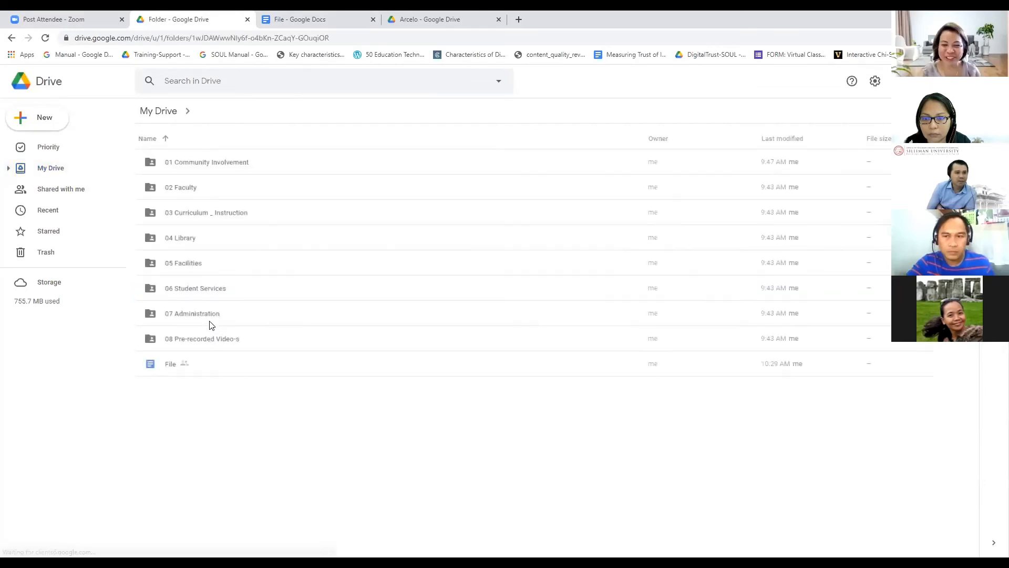
pyautogui.click(188, 214)
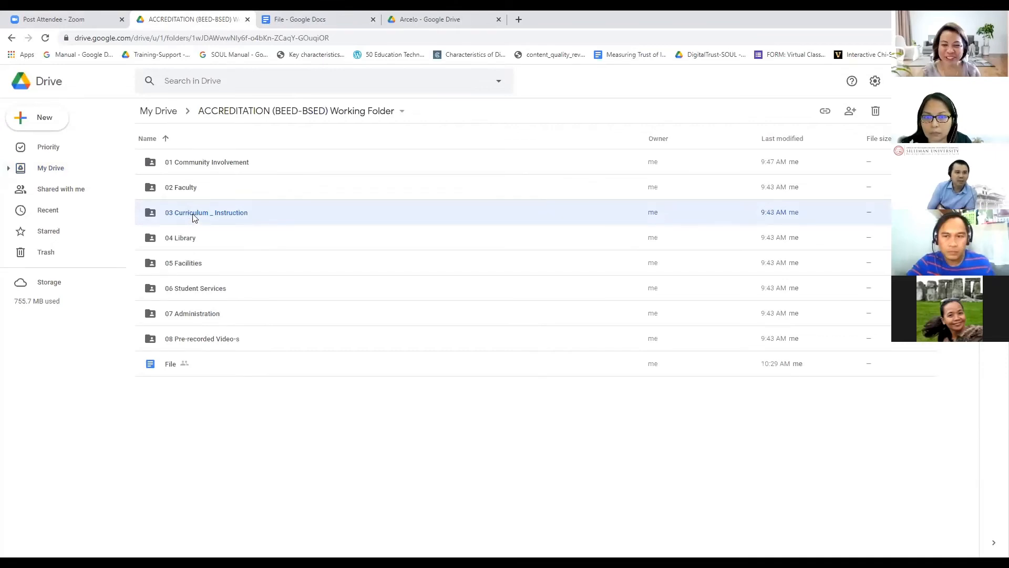
pyautogui.doubleClick(190, 220)
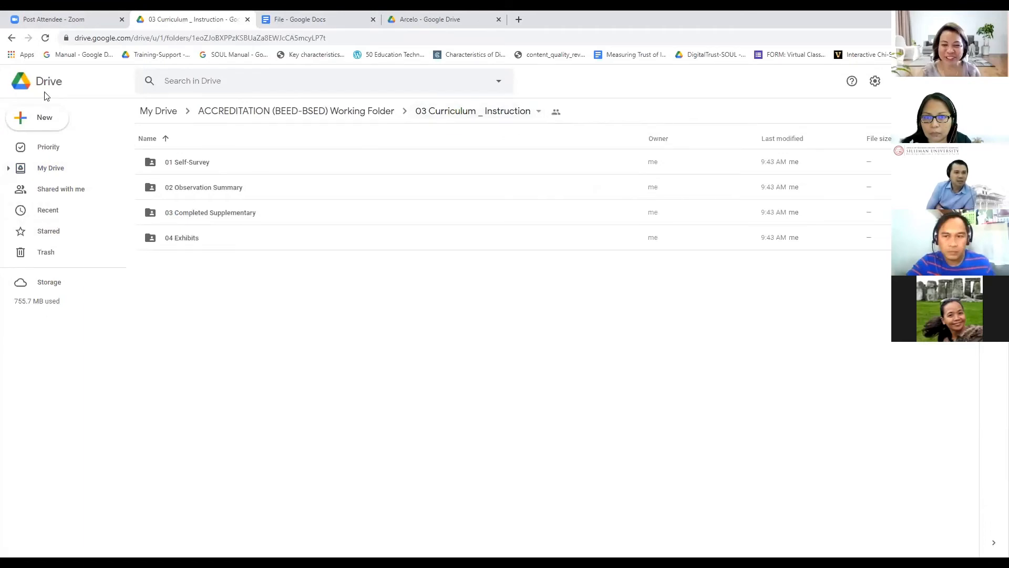
pyautogui.click(13, 38)
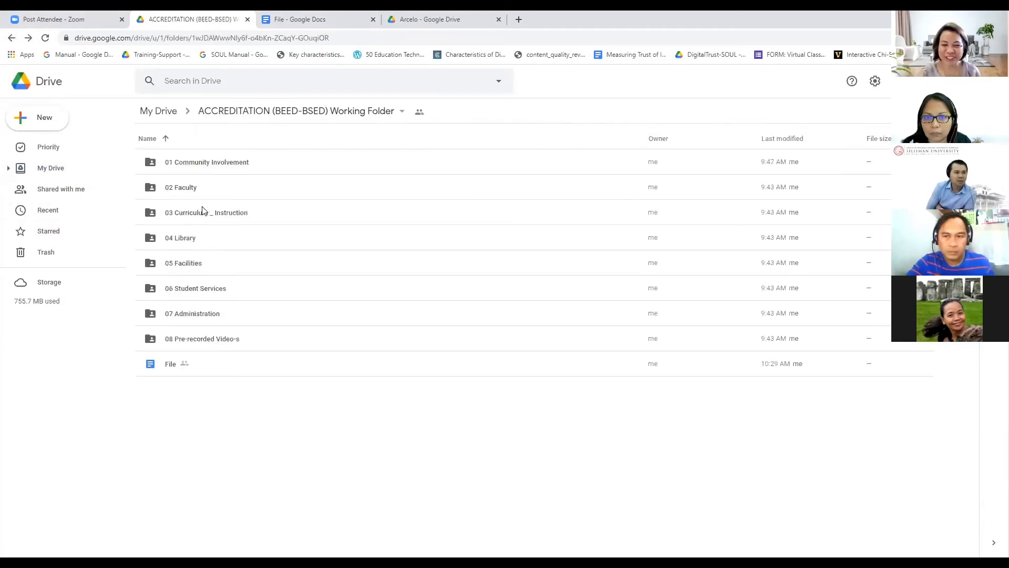
pyautogui.click(205, 216)
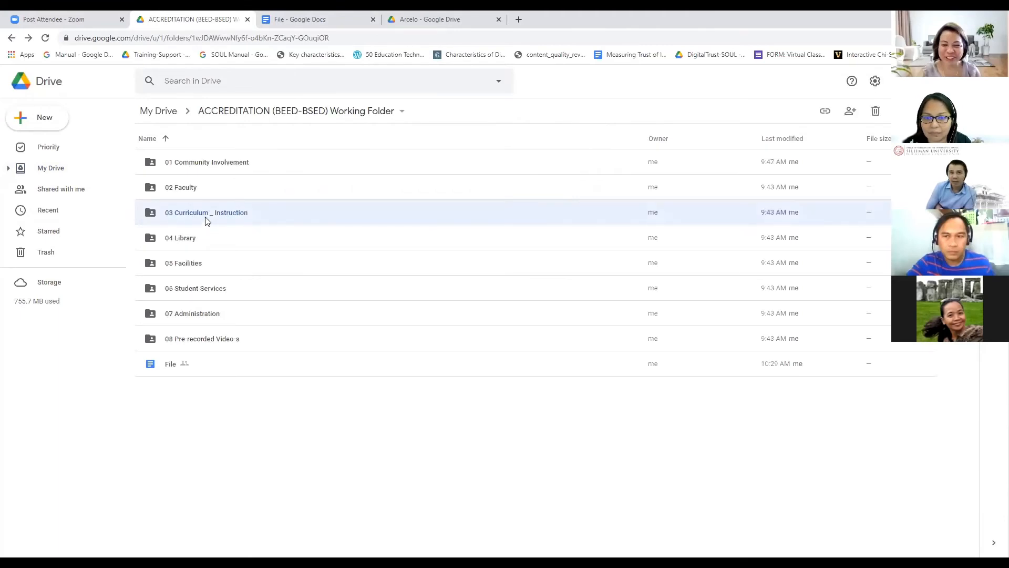
pyautogui.doubleClick(217, 162)
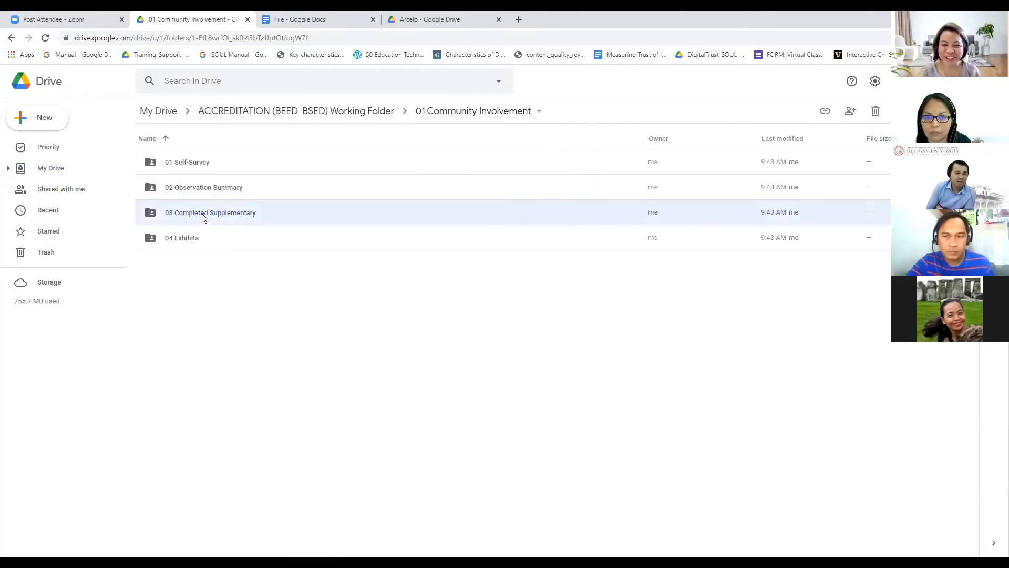
# Step: Hyperlink 'Supplementary Files' on line 1.3 to the 03 Completed Supplementary folder's link
pyautogui.rightClick(204, 217)
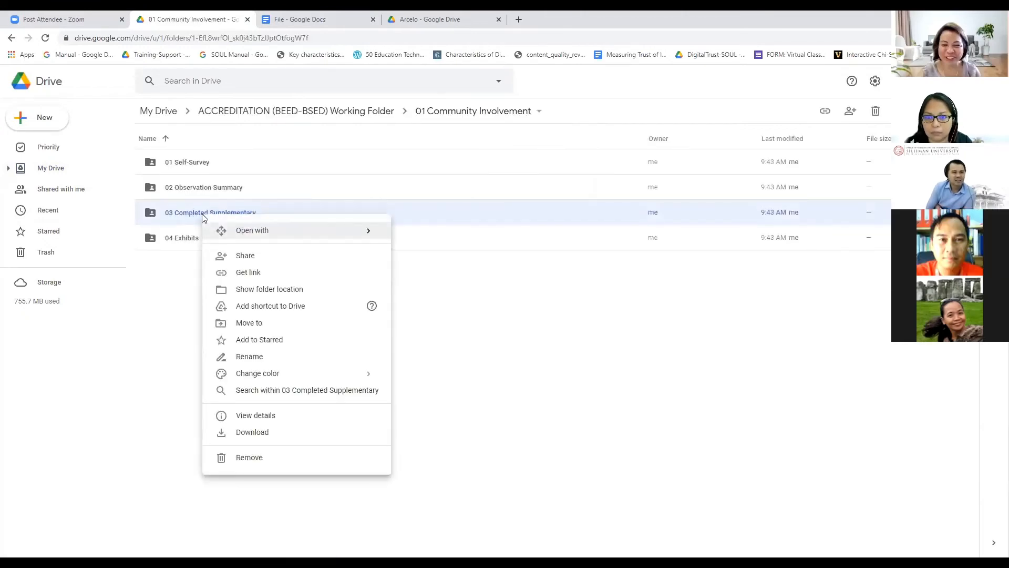
pyautogui.click(245, 271)
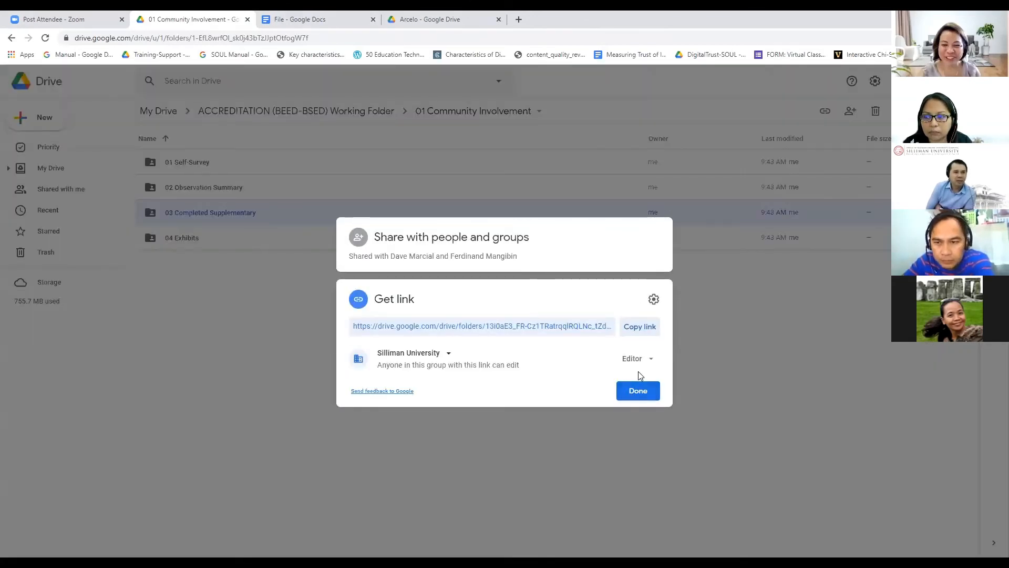
pyautogui.click(644, 332)
pyautogui.click(242, 386)
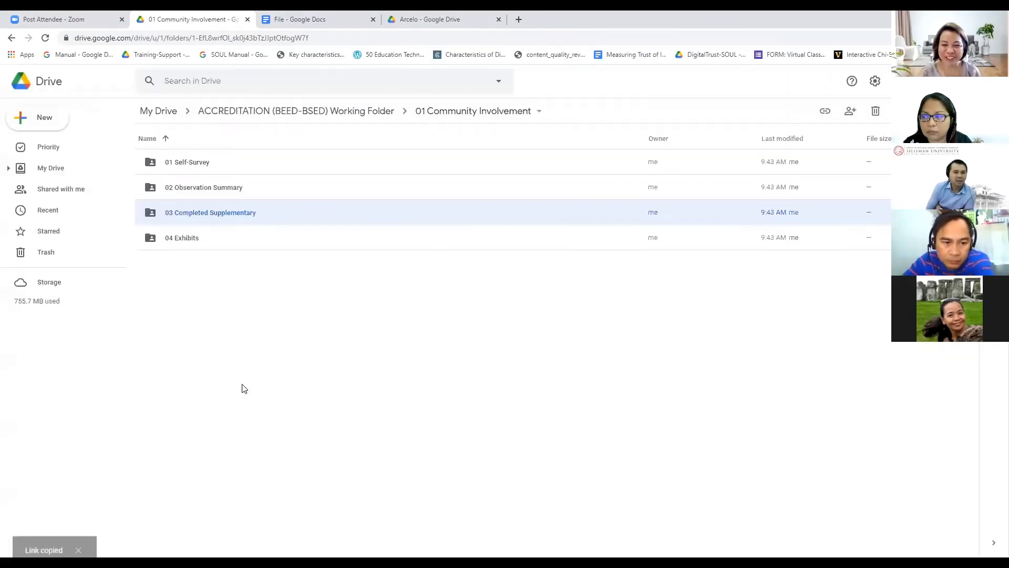
pyautogui.click(277, 20)
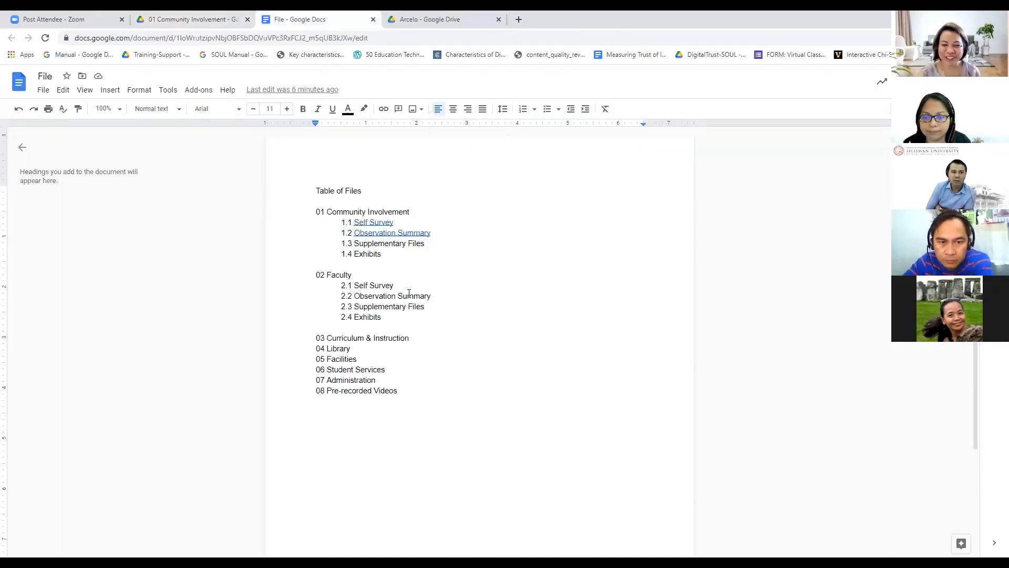
pyautogui.hotkey('ctrl', 'shift', 'Right')
pyautogui.hotkey('ctrl', 'shift', 'Right')
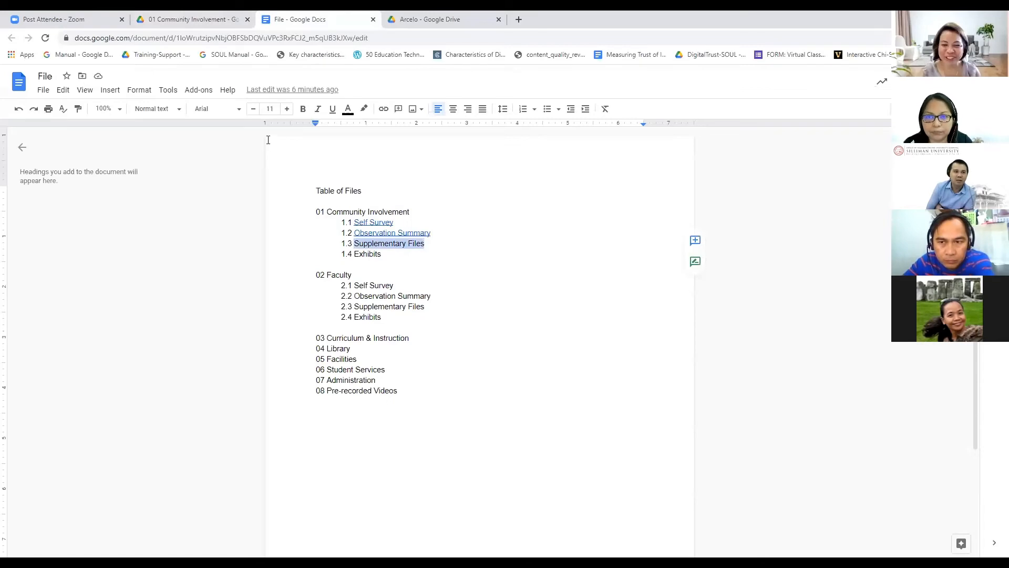
pyautogui.rightClick(387, 246)
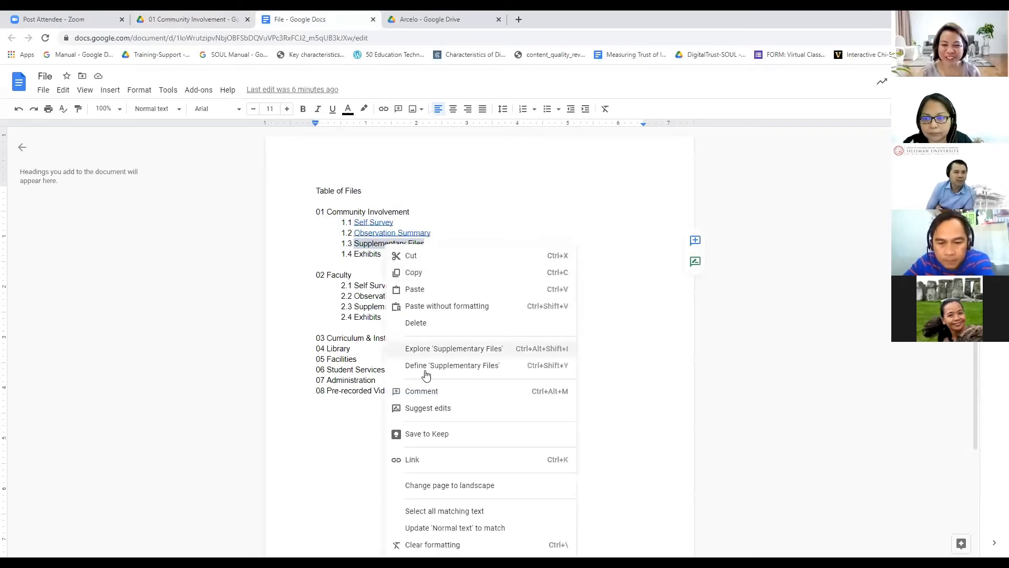
pyautogui.click(420, 459)
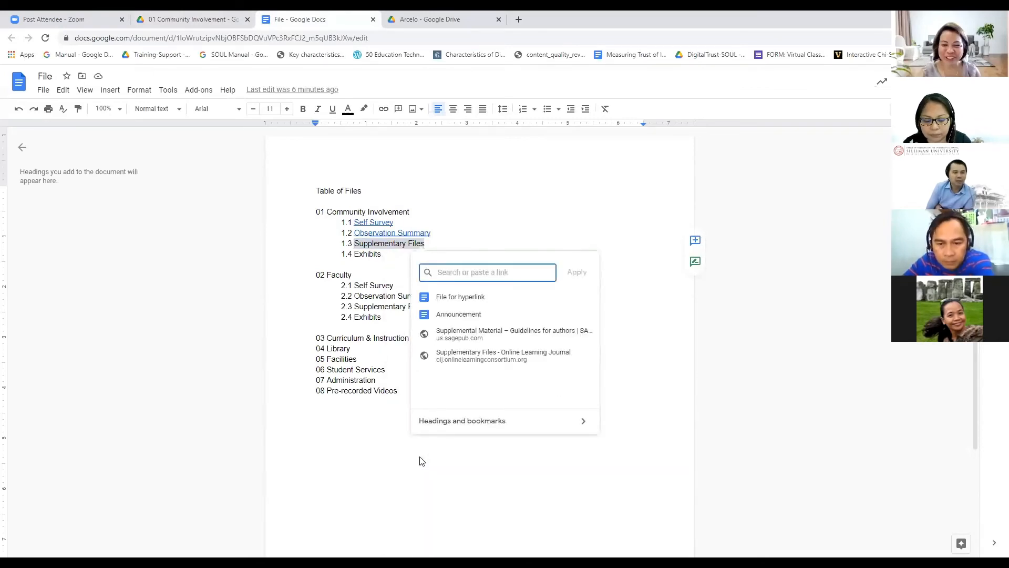
pyautogui.hotkey('ctrl', 'v')
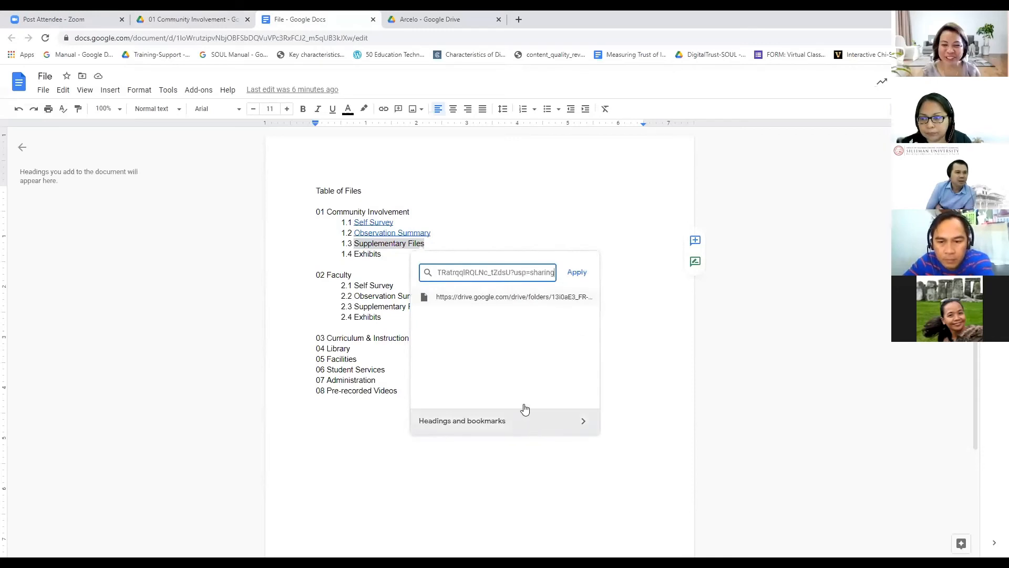
pyautogui.click(577, 272)
# Step: Select 'Exhibits' on line 1.4 and copy the 04 Exhibits folder's share link
pyautogui.click(382, 254)
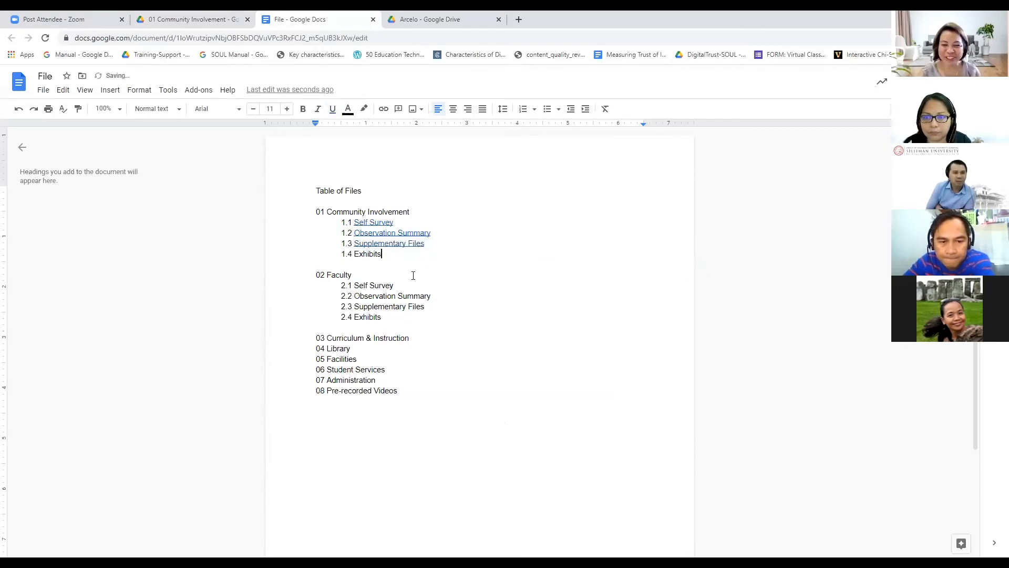
pyautogui.hotkey('ctrl', 'shift', 'Left')
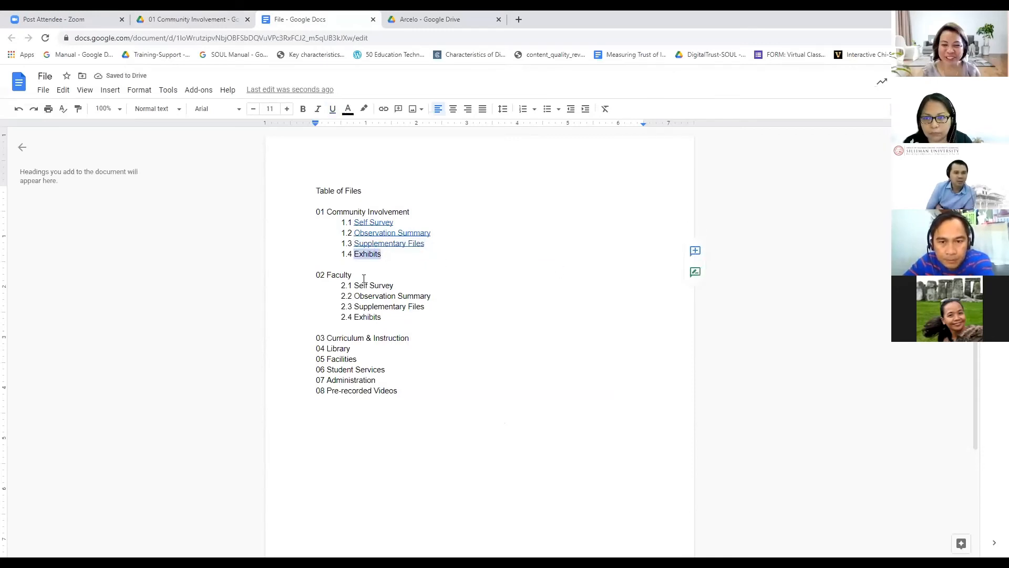
pyautogui.click(158, 22)
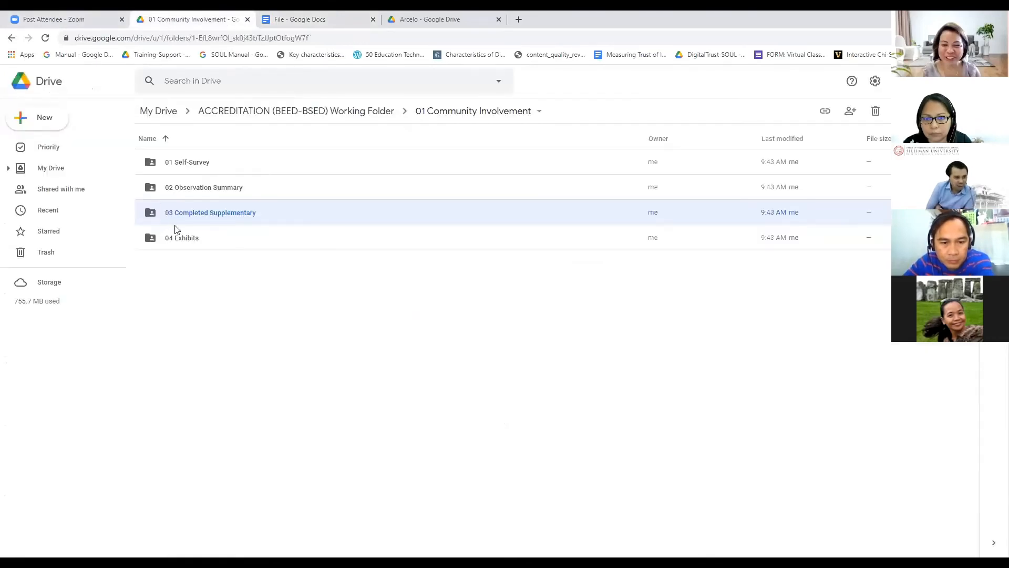
pyautogui.click(185, 239)
pyautogui.rightClick(185, 238)
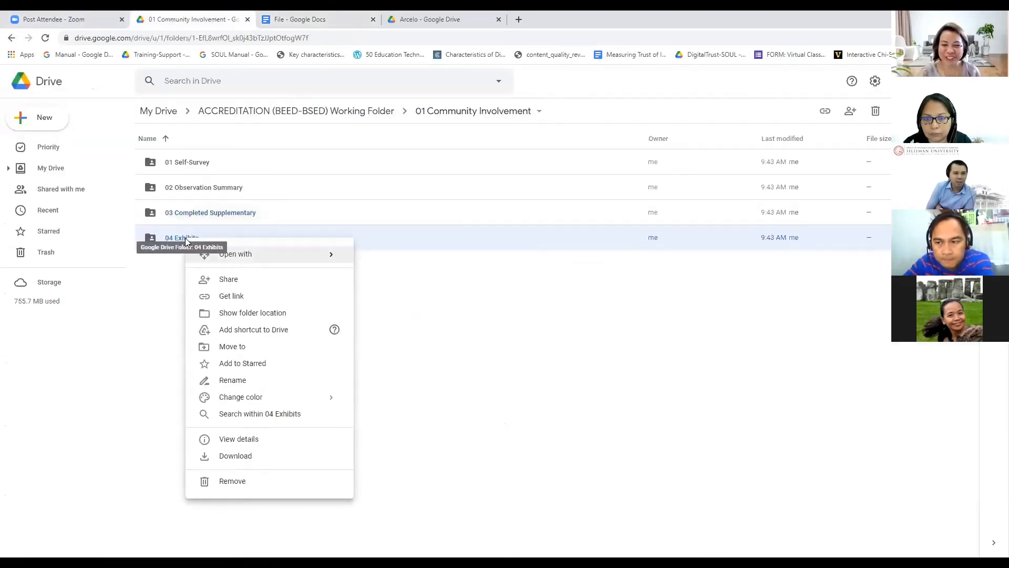
pyautogui.click(232, 296)
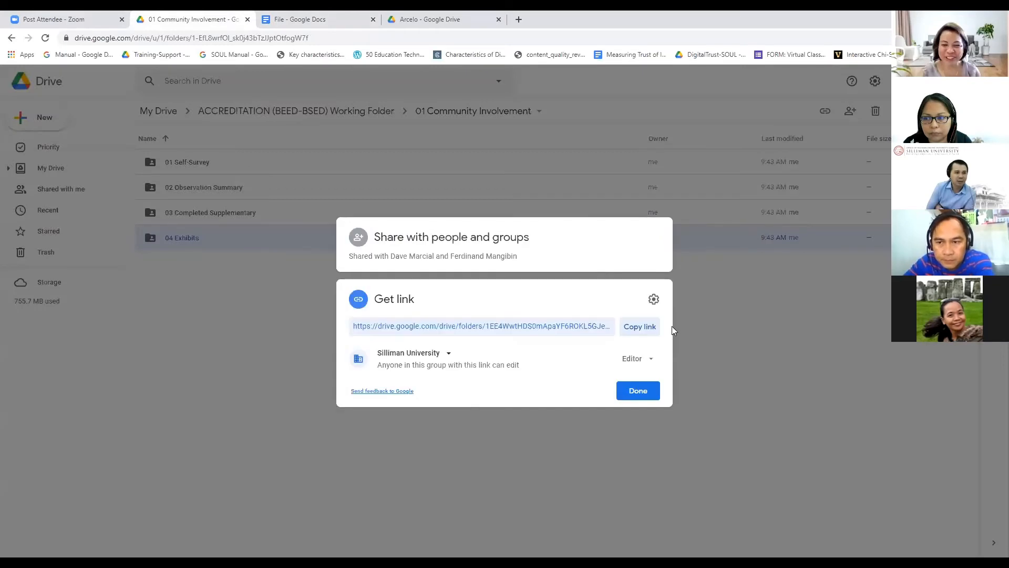
pyautogui.click(639, 328)
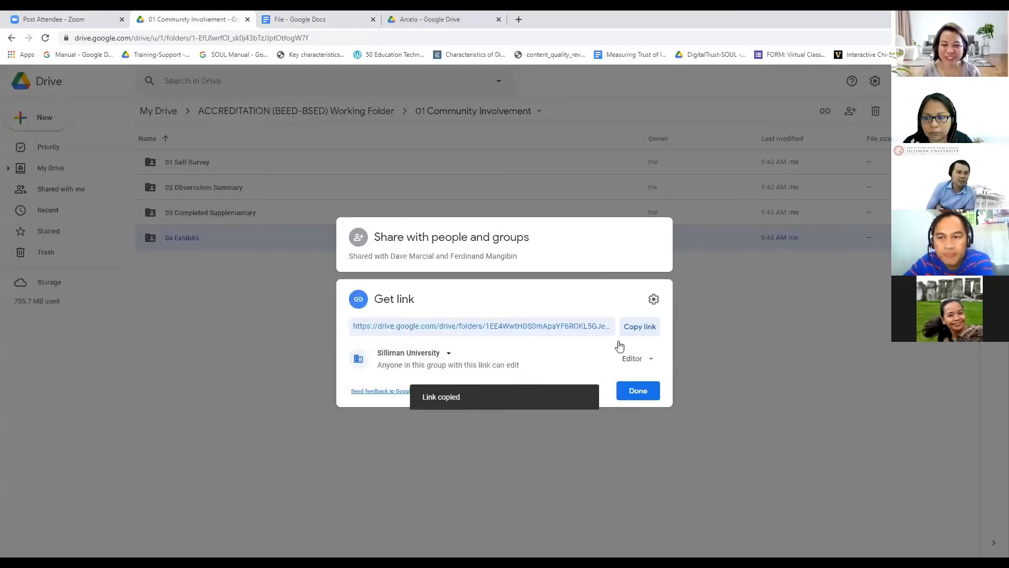
pyautogui.click(638, 391)
# Step: Hyperlink the selected 'Exhibits' text to the 04 Exhibits folder link
pyautogui.click(337, 27)
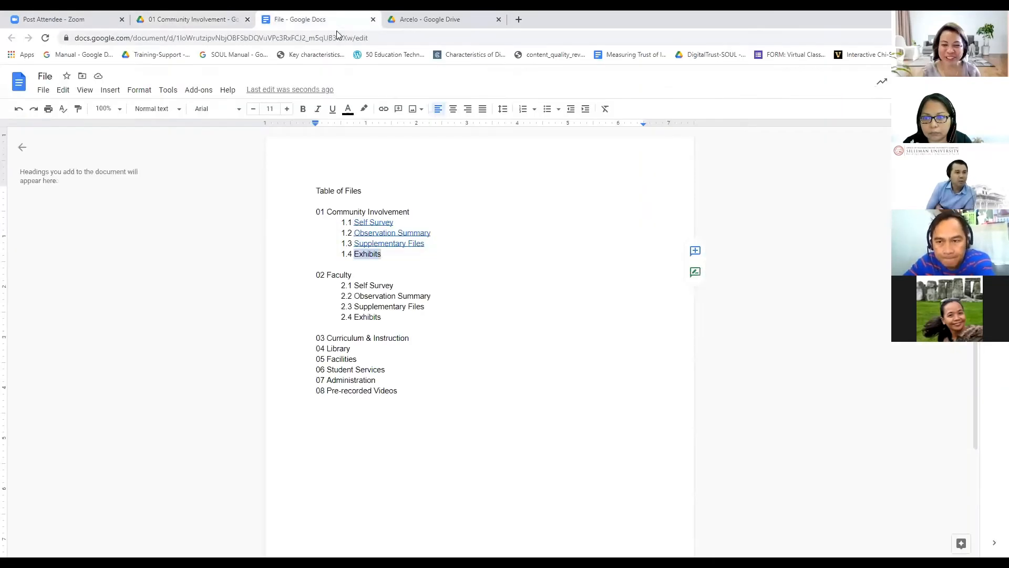
pyautogui.rightClick(372, 256)
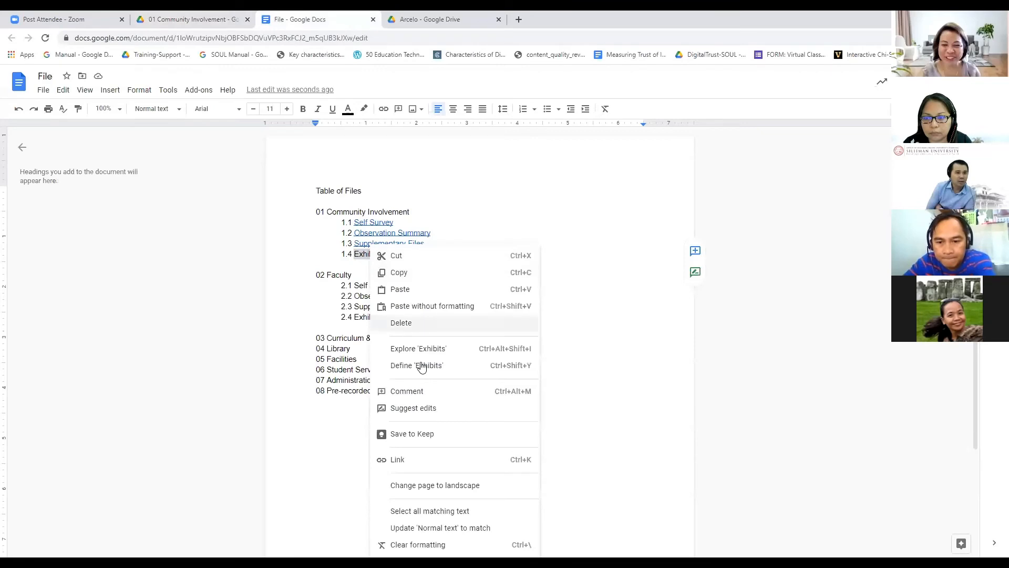
pyautogui.click(414, 459)
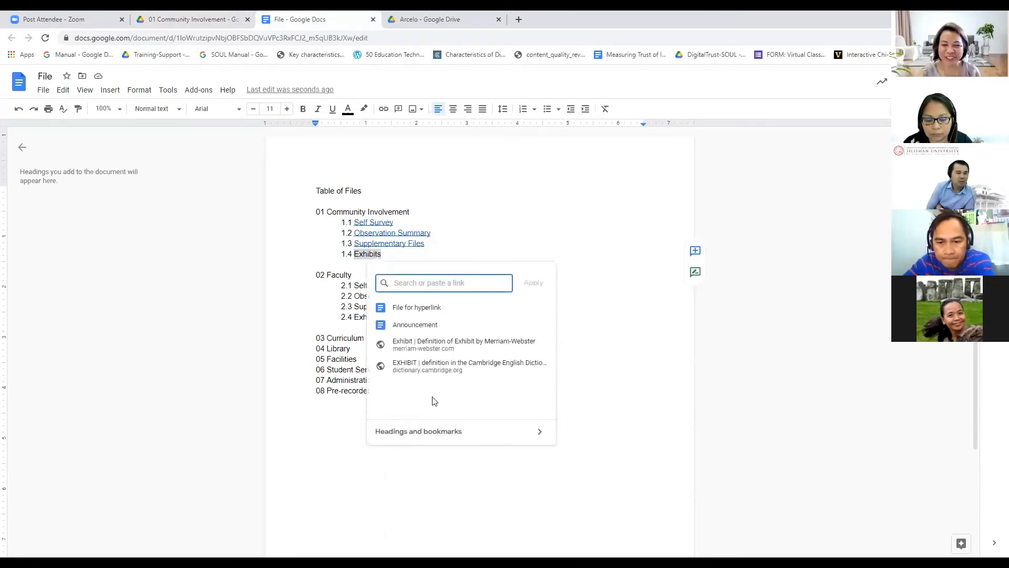
pyautogui.hotkey('ctrl', 'v')
pyautogui.click(532, 284)
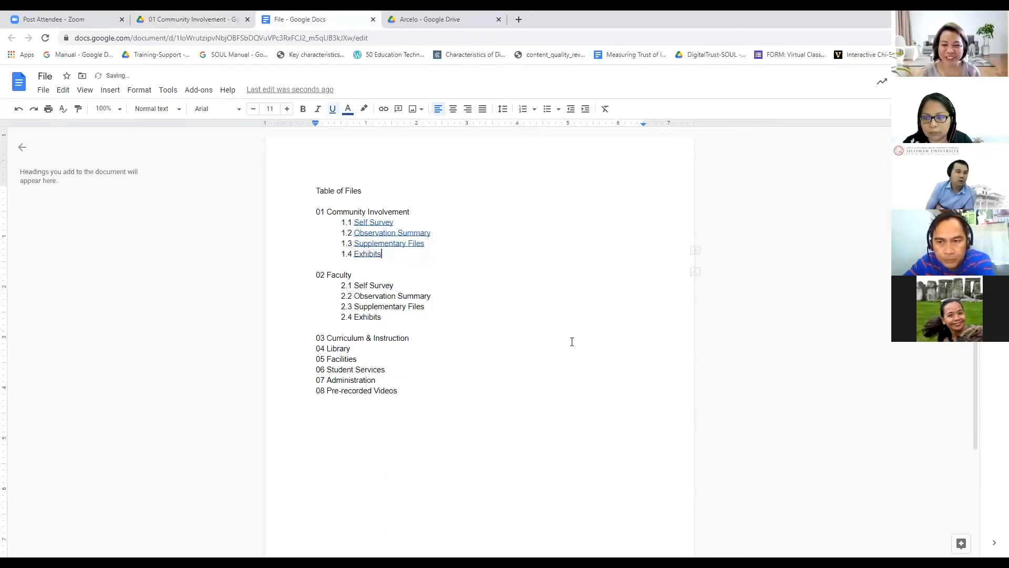
pyautogui.click(570, 340)
pyautogui.click(488, 369)
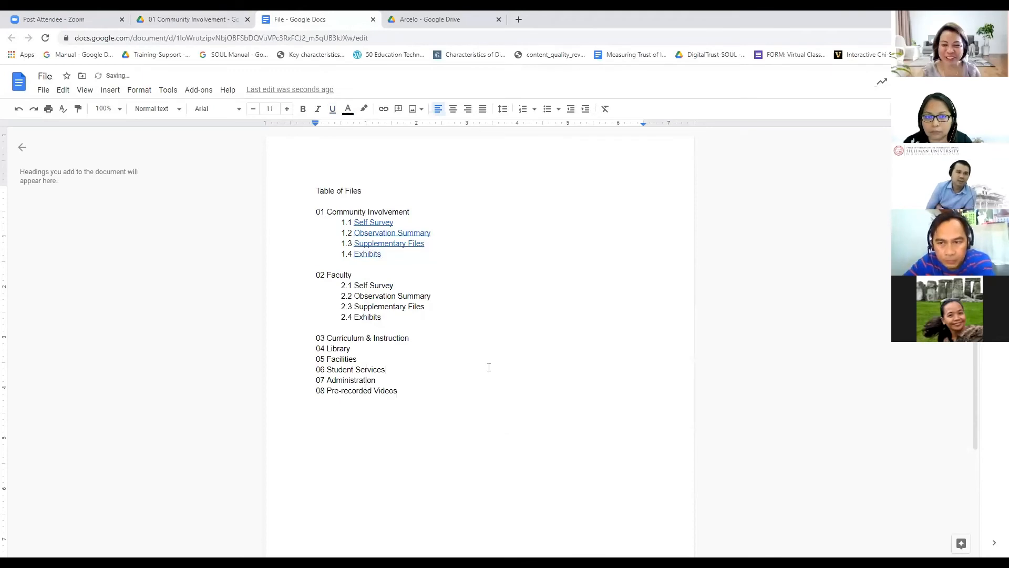
pyautogui.click(53, 77)
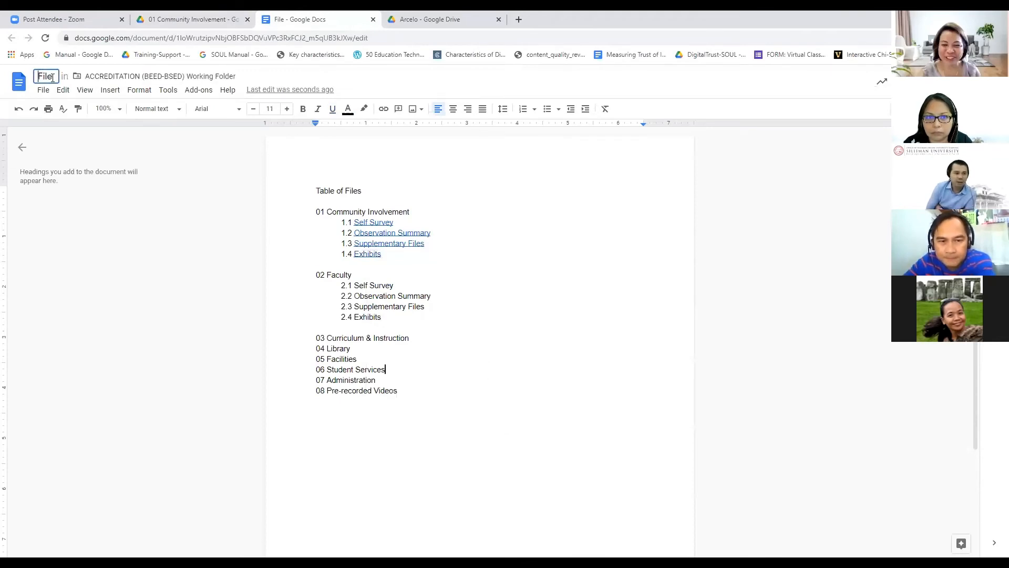
pyautogui.click(42, 91)
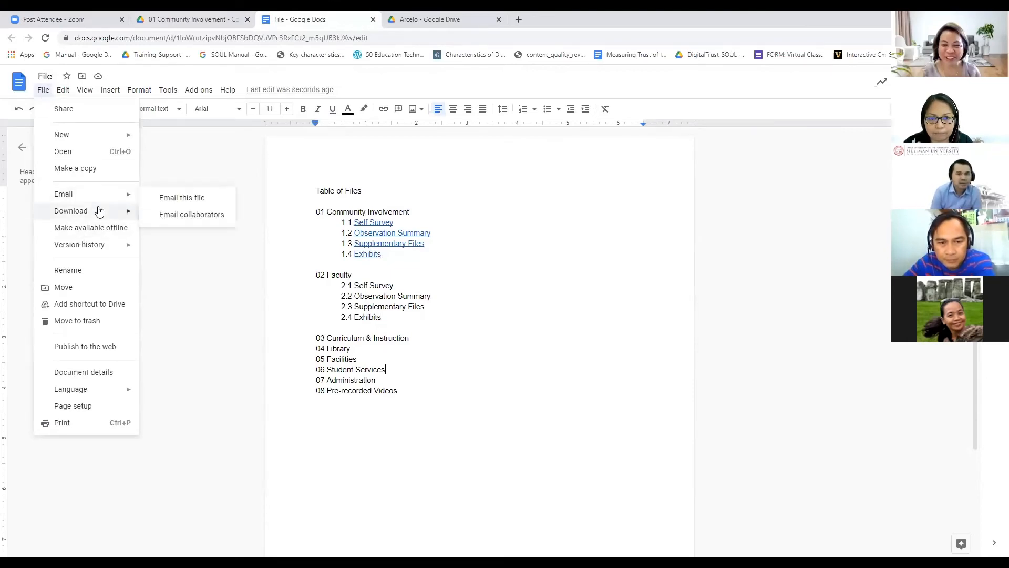
pyautogui.moveTo(99, 211)
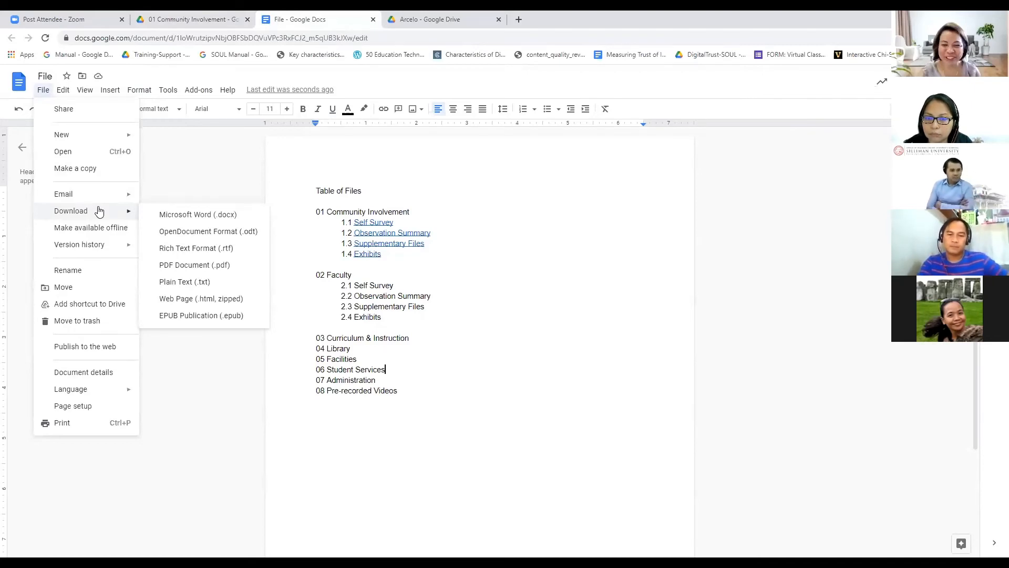
pyautogui.click(541, 412)
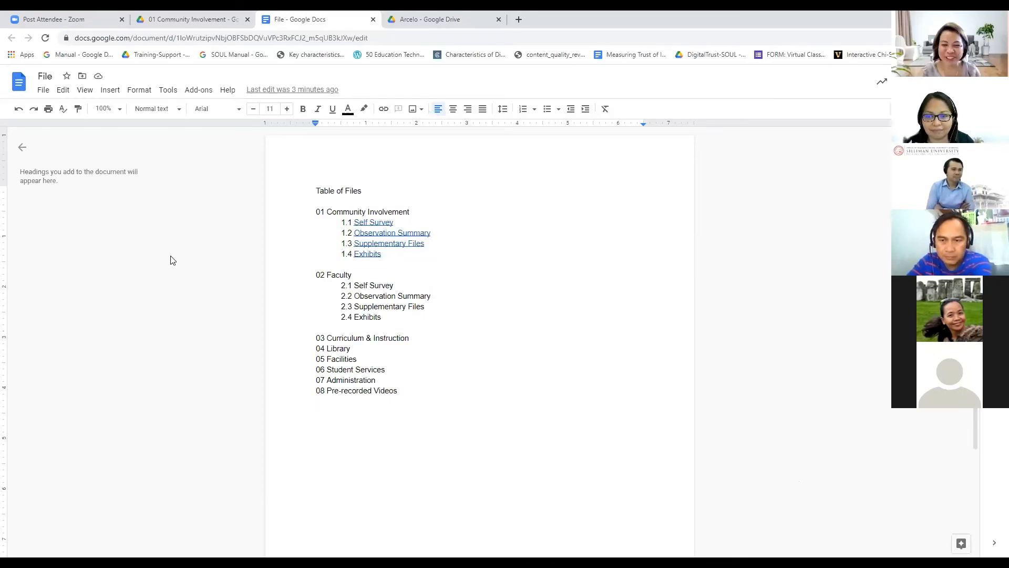
pyautogui.click(507, 336)
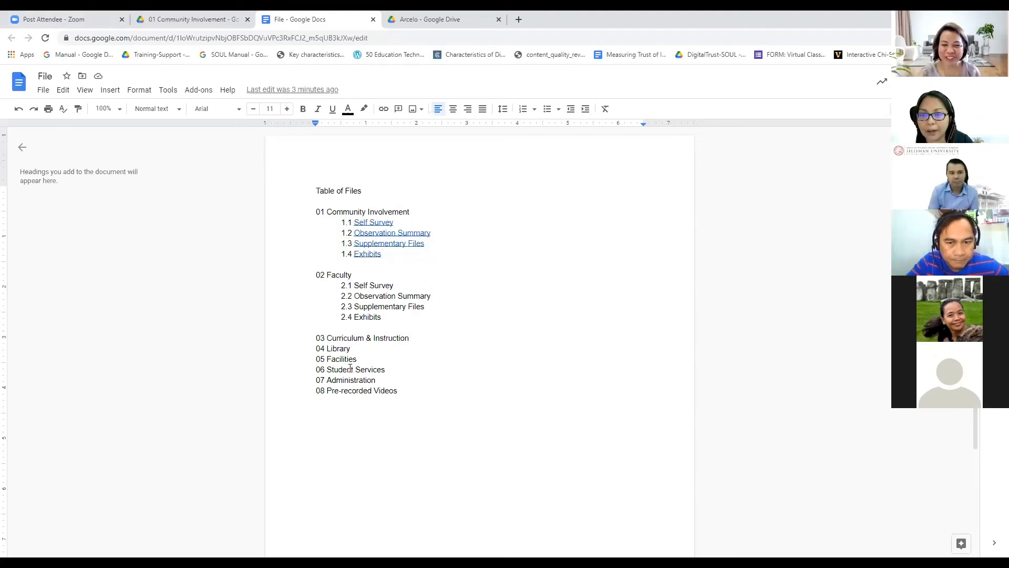
# Step: Export Table of Files as a PDF Document (.pdf) from the File > Download menu
pyautogui.click(45, 92)
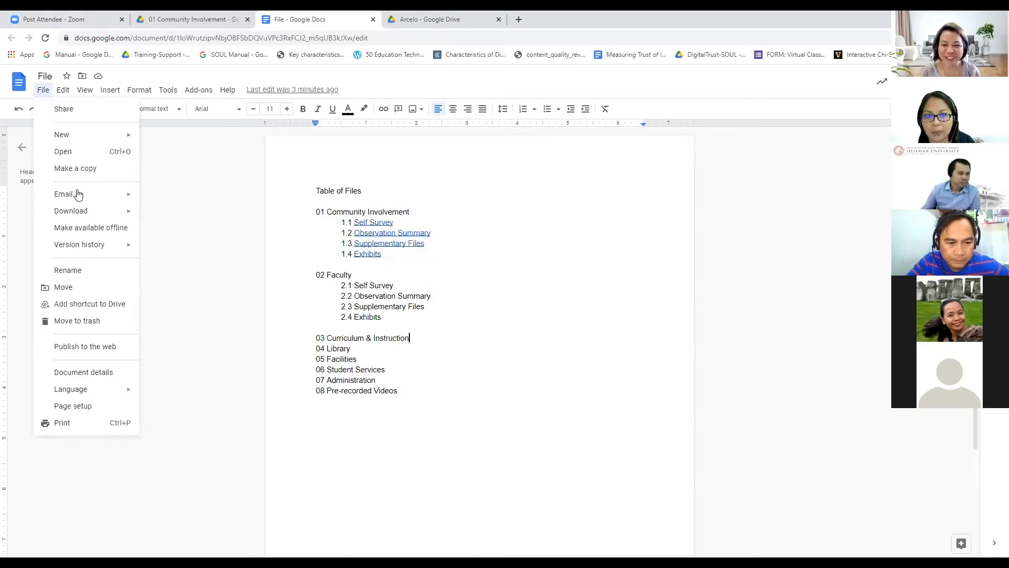
pyautogui.moveTo(82, 217)
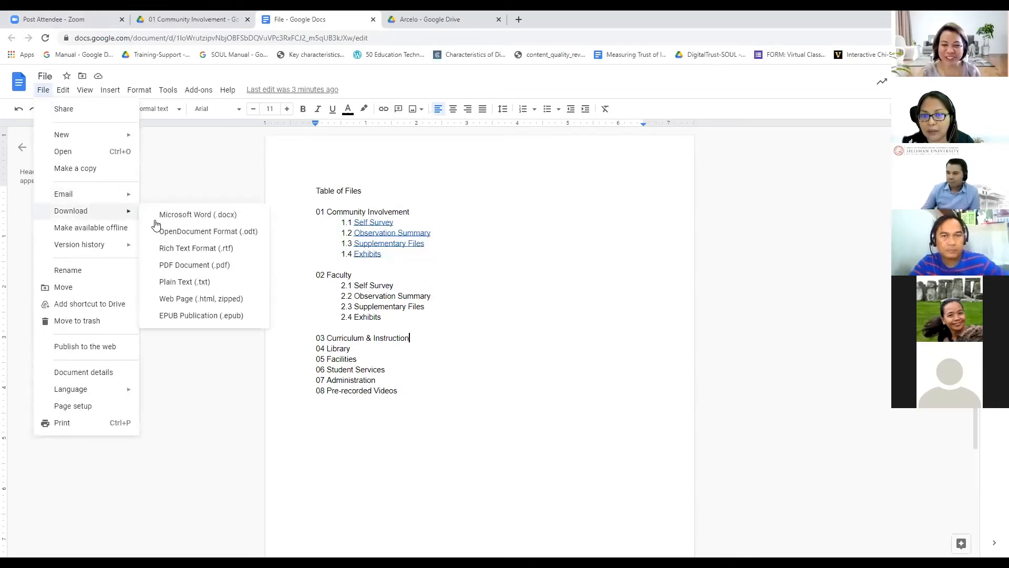
pyautogui.click(179, 268)
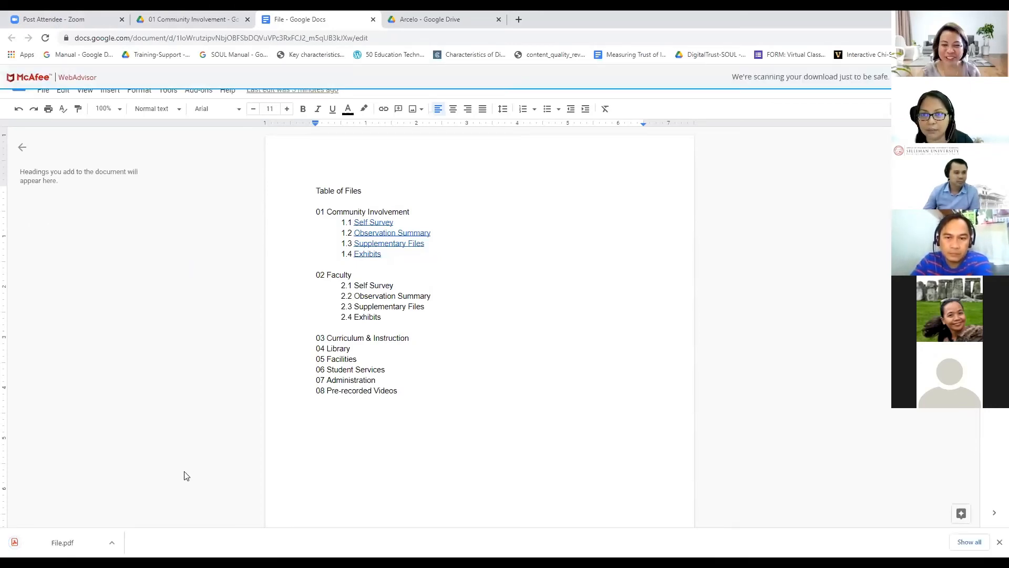
# Step: Go to the ACCREDITATION (BEED-BSED) Working Folder and upload File.pdf beside the File document
pyautogui.click(225, 24)
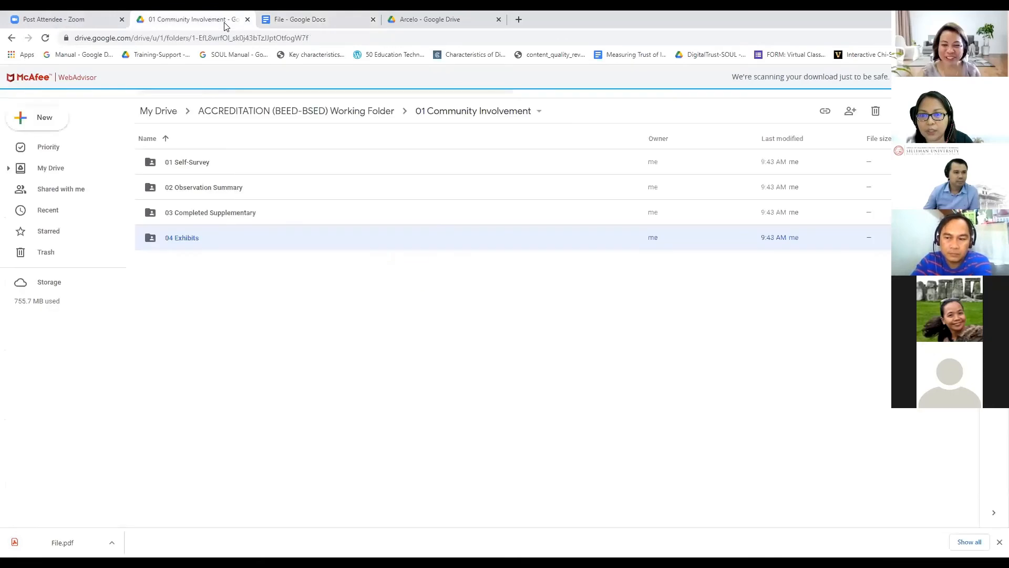
pyautogui.click(277, 110)
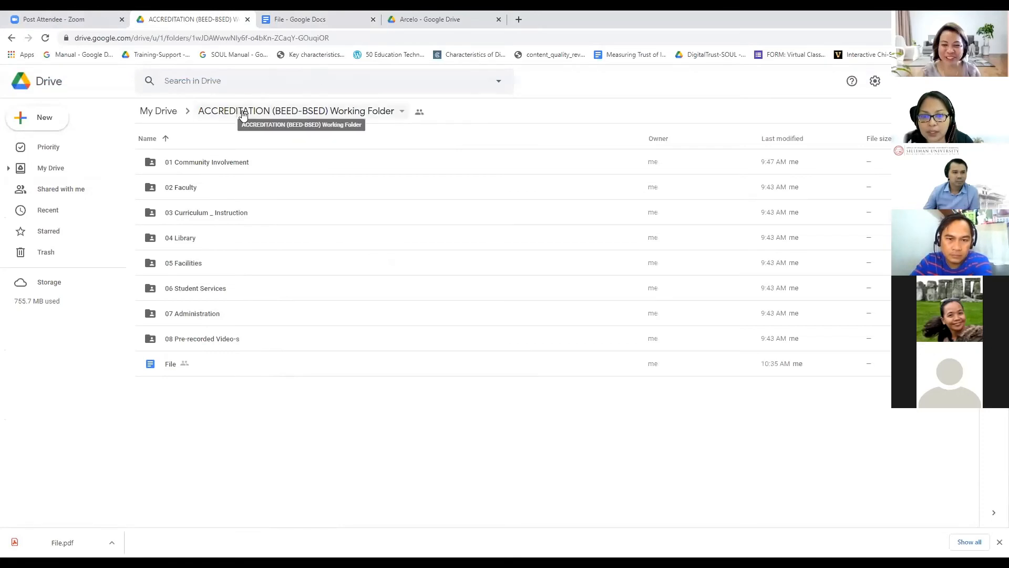
pyautogui.click(190, 370)
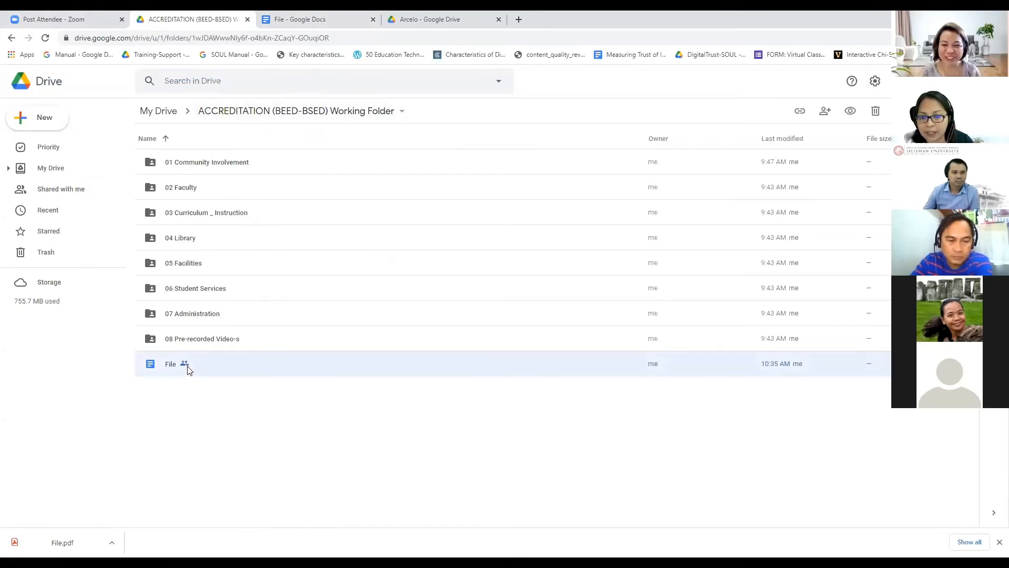
pyautogui.click(234, 407)
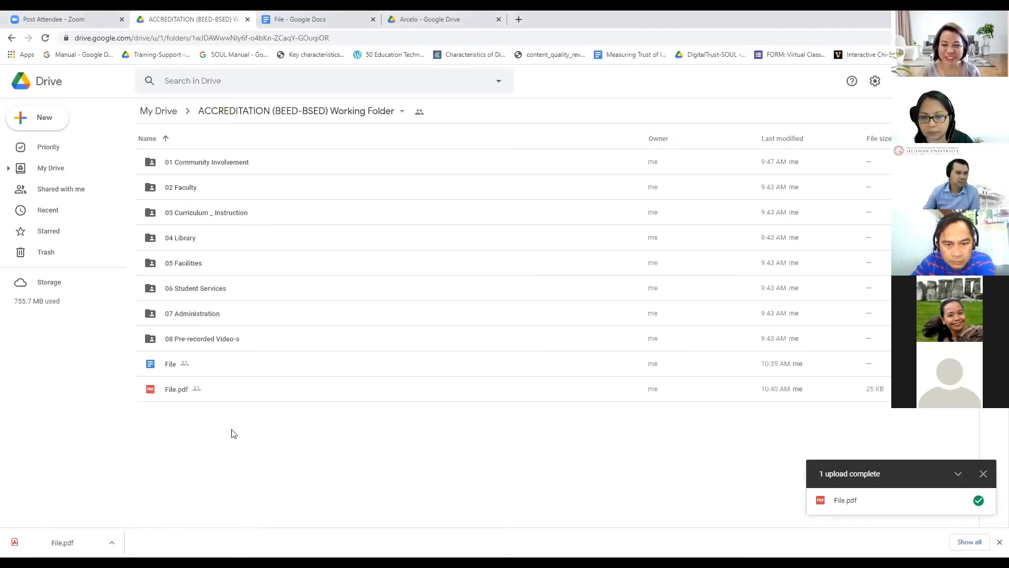
# Step: Rename File.pdf to 'Table of Files', dropping the .pdf ending
pyautogui.rightClick(185, 395)
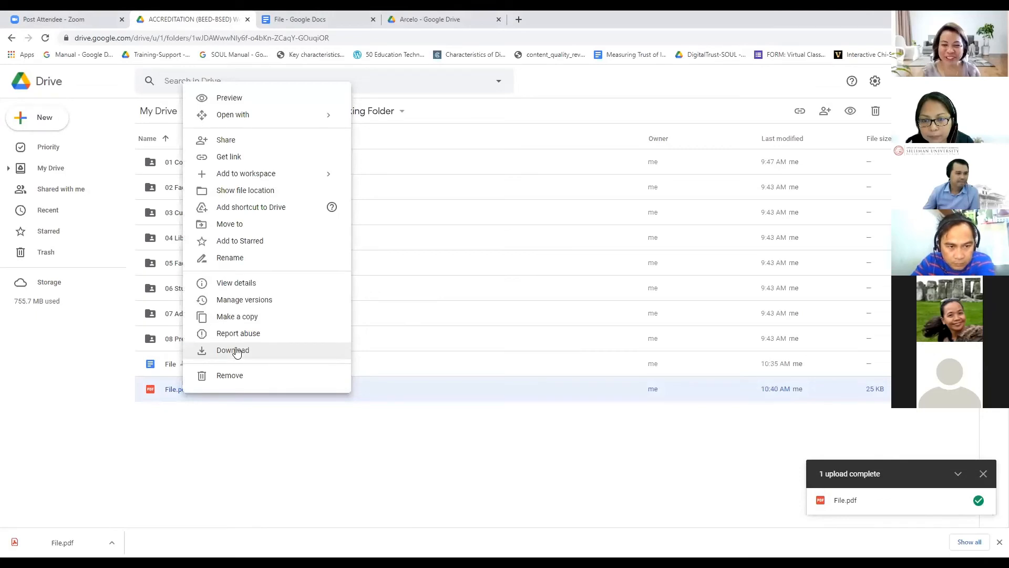
pyautogui.click(248, 257)
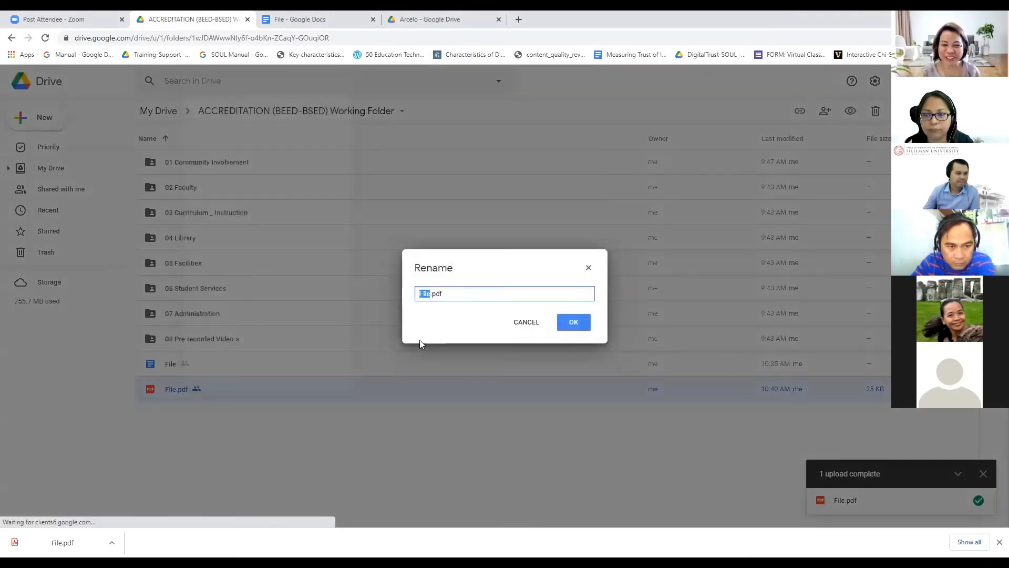
pyautogui.press('Left')
pyautogui.write('Table of File')
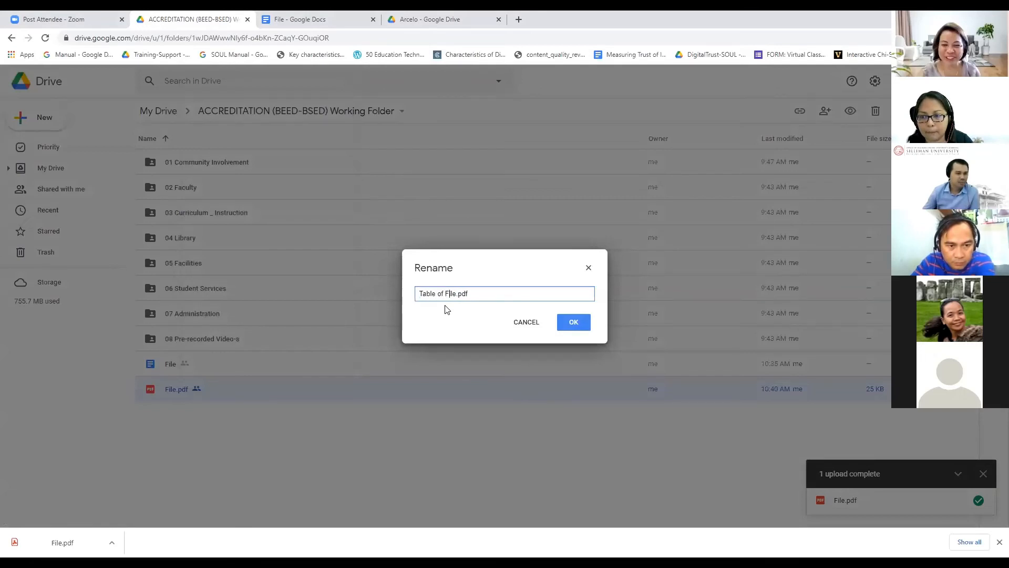
pyautogui.write('s')
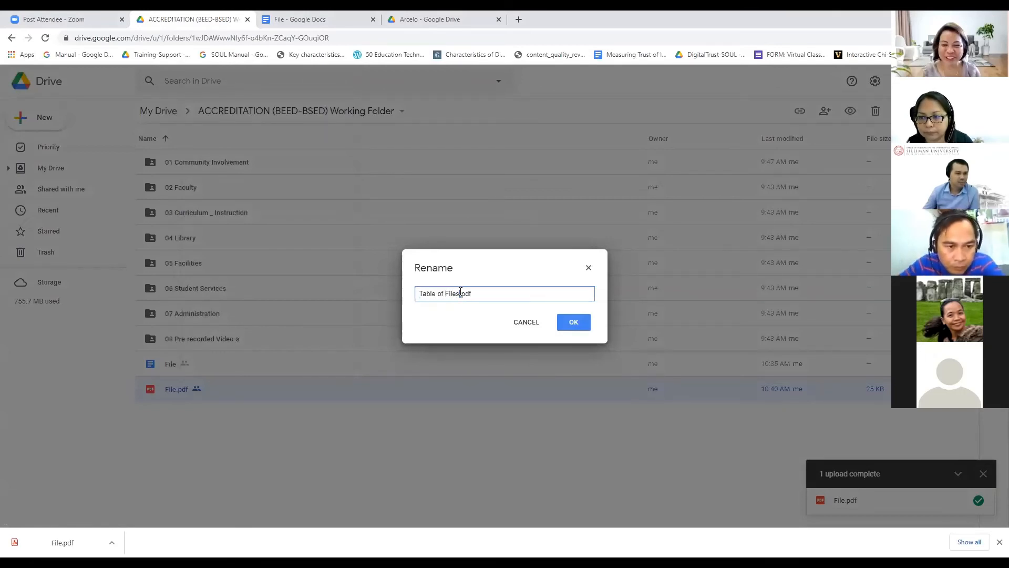
pyautogui.moveTo(461, 293); pyautogui.dragTo(293, 259)
pyautogui.press('BackSpace')
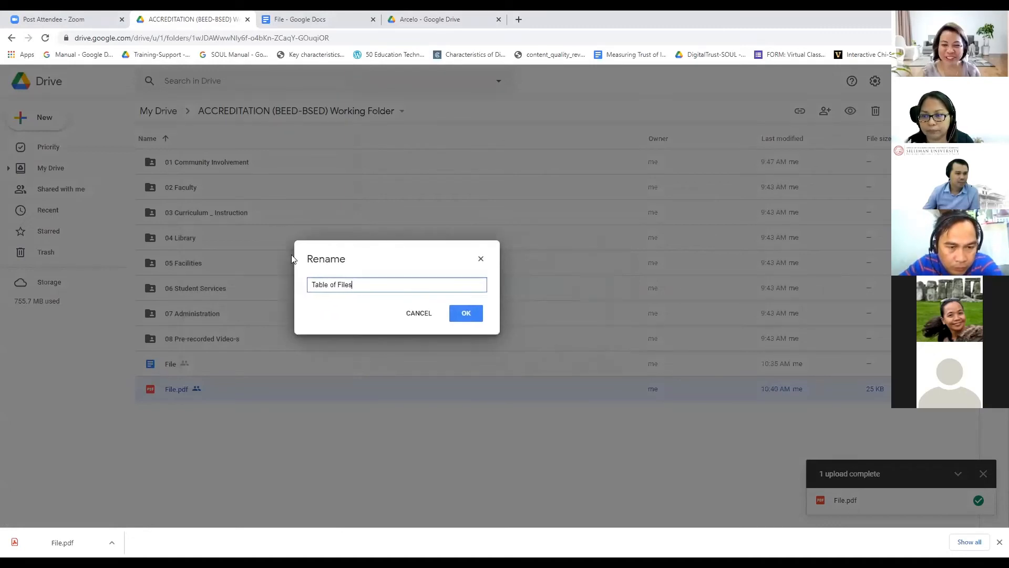
pyautogui.click(355, 312)
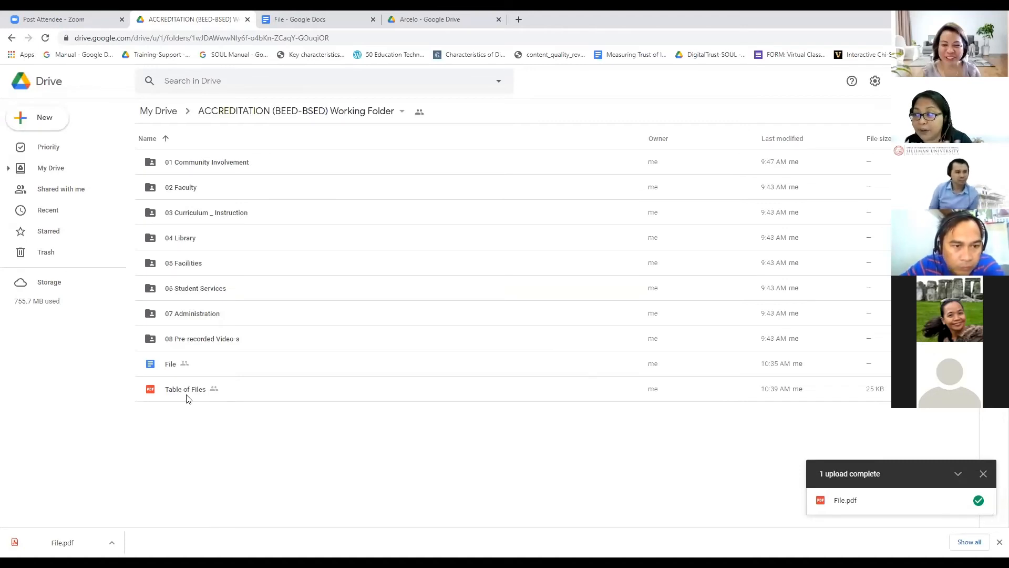
# Step: Go up to My Drive, open the ACCREDITATION (BEED-BSED) Final folder, and upload File.pdf there
pyautogui.click(218, 111)
pyautogui.click(169, 112)
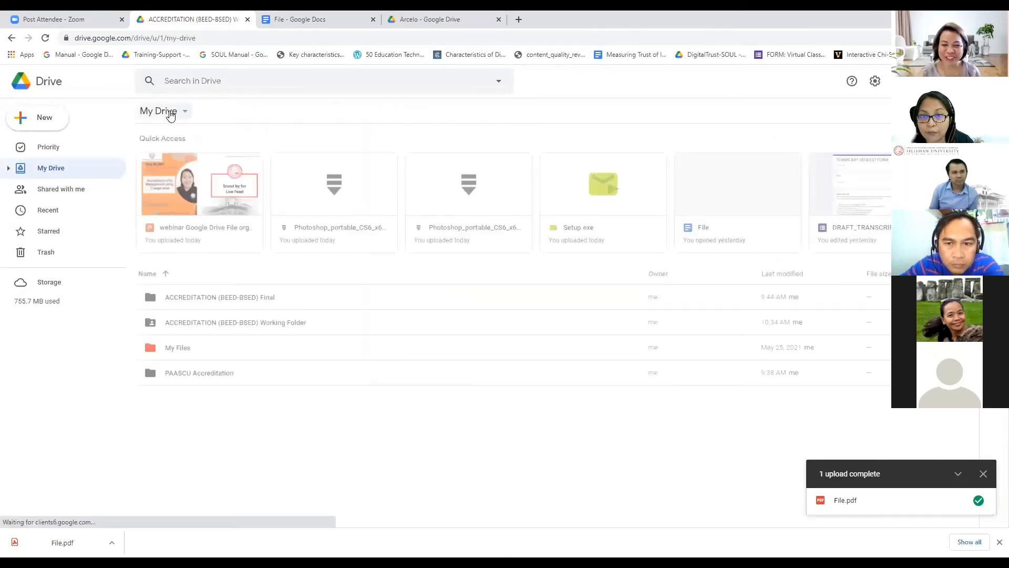
pyautogui.click(251, 327)
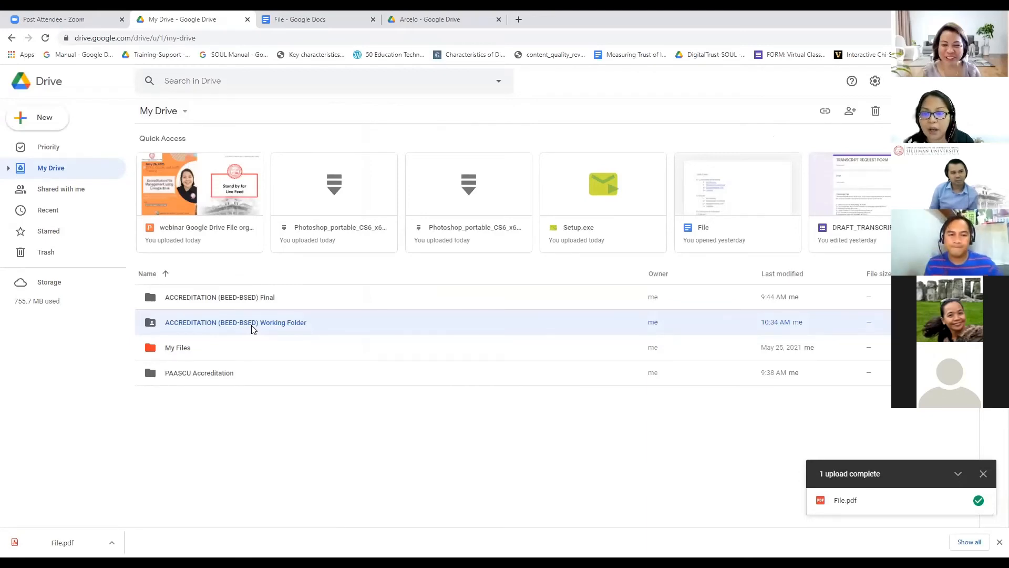
pyautogui.doubleClick(249, 301)
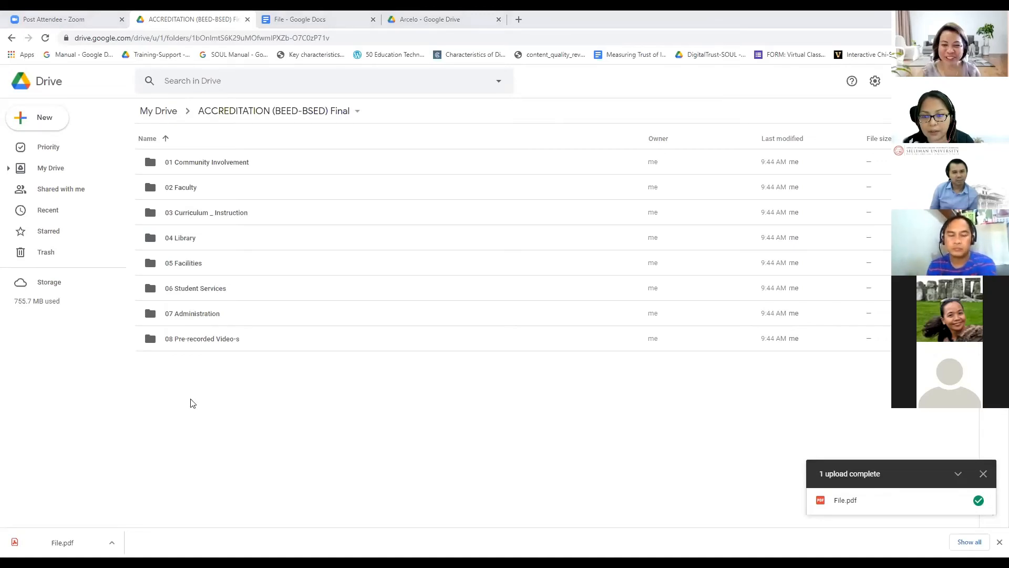
pyautogui.click(381, 443)
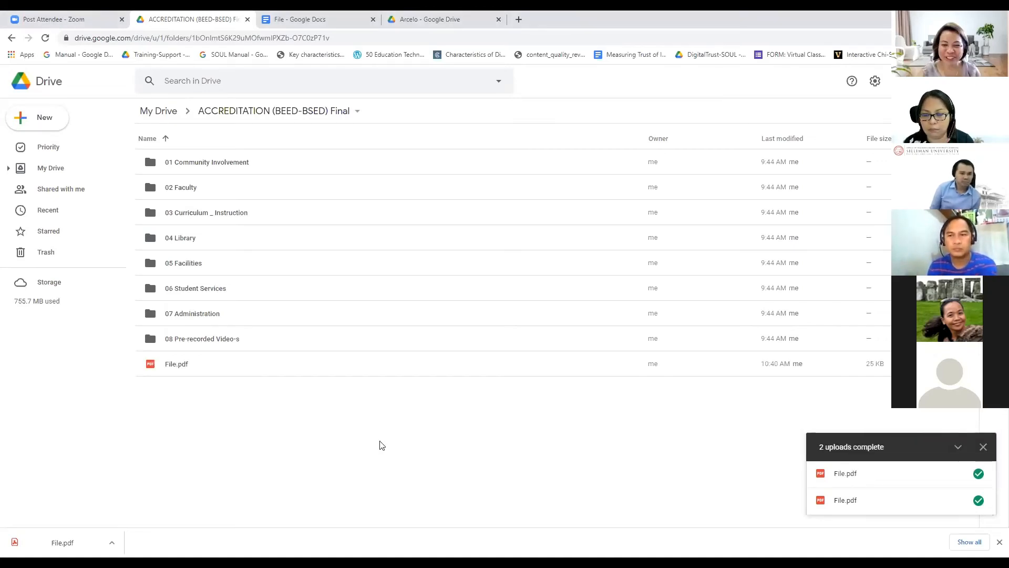
# Step: Preview File.pdf and check that its Self Survey link opens the 01 Self-Survey folder
pyautogui.click(169, 371)
pyautogui.doubleClick(169, 370)
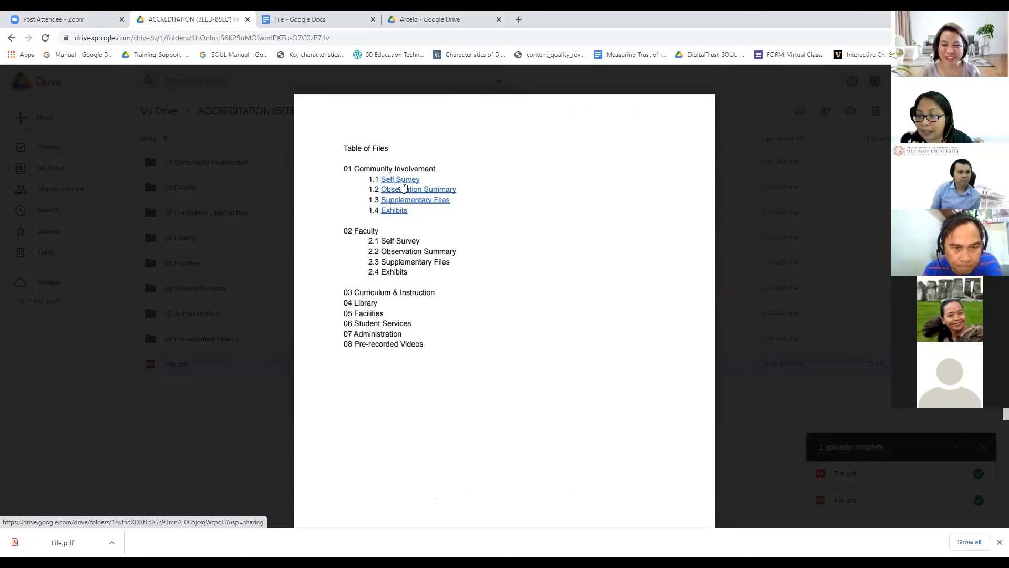
pyautogui.click(401, 180)
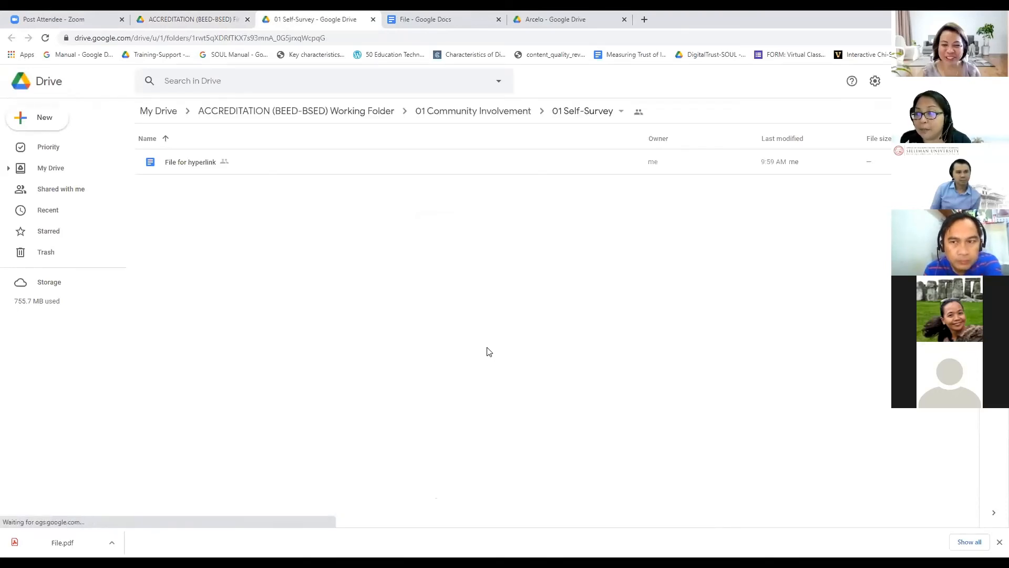
pyautogui.click(175, 21)
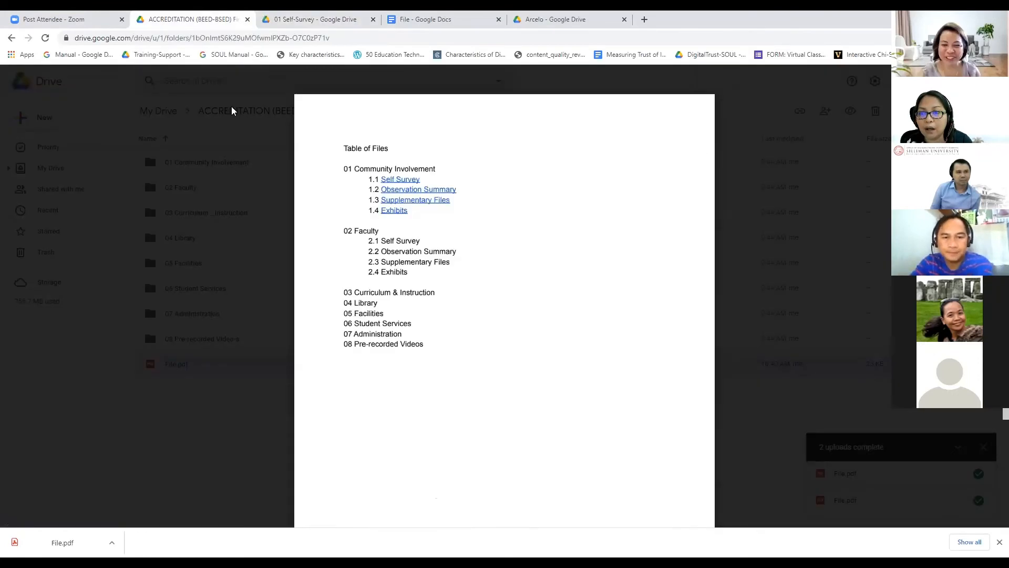
pyautogui.click(15, 81)
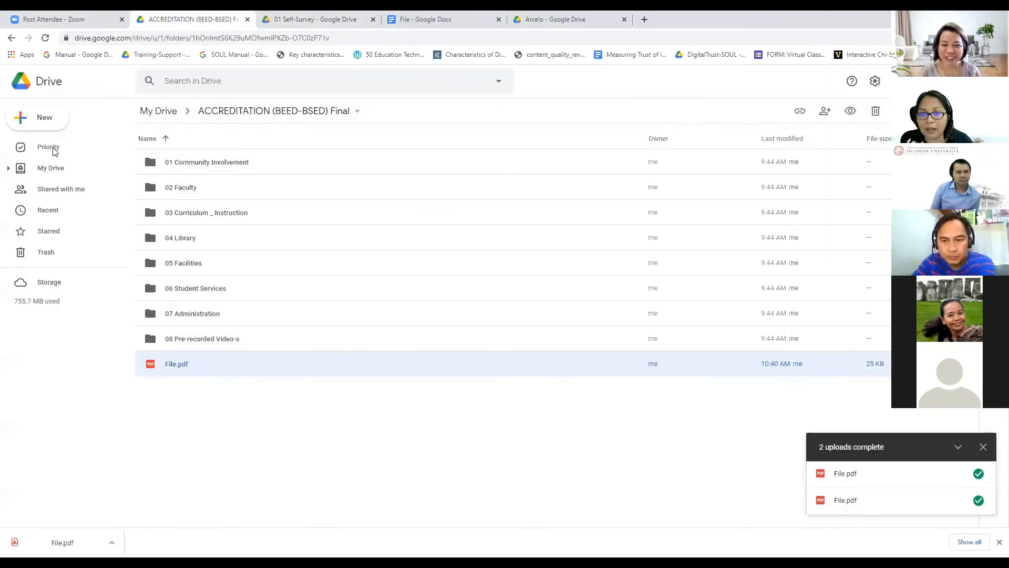
# Step: Re-test the Self Survey link in a second preview, then end the screen share
pyautogui.doubleClick(200, 371)
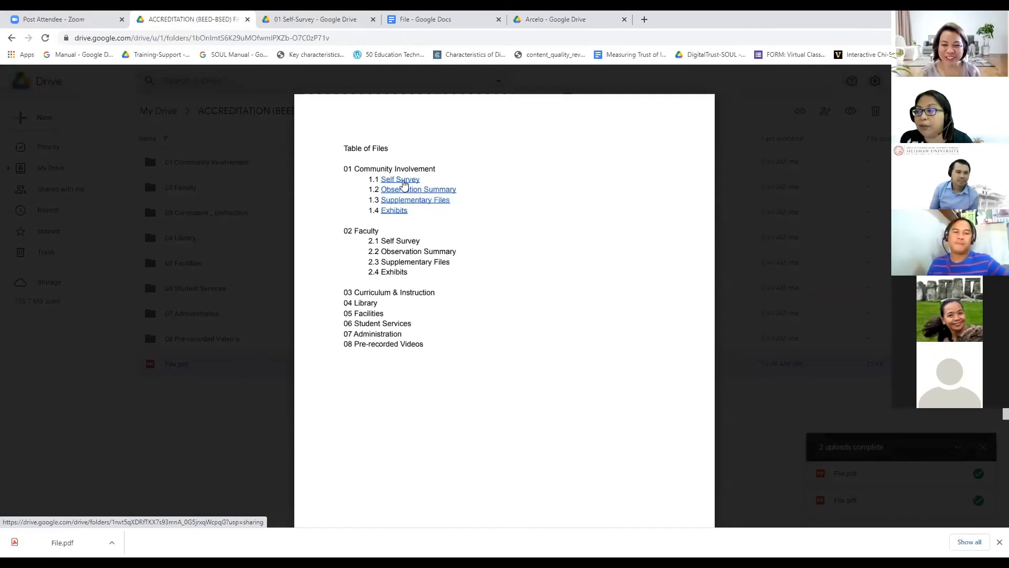
pyautogui.click(403, 181)
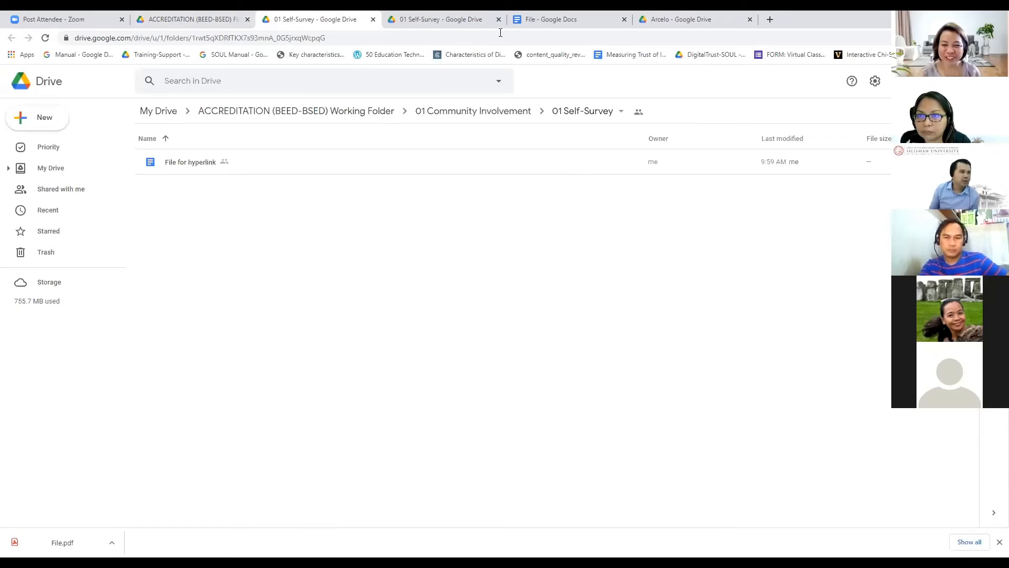
pyautogui.click(202, 21)
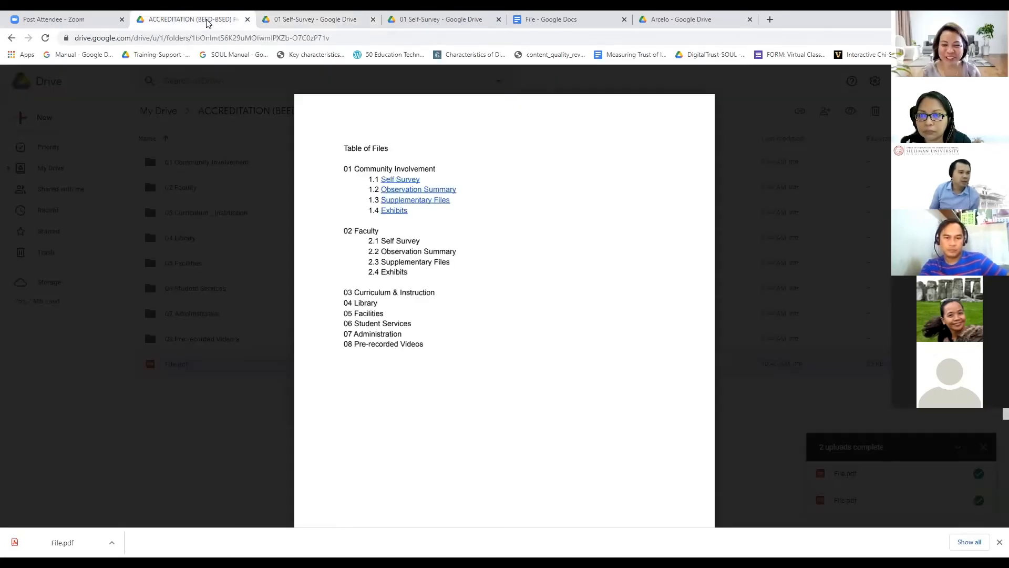
pyautogui.click(18, 79)
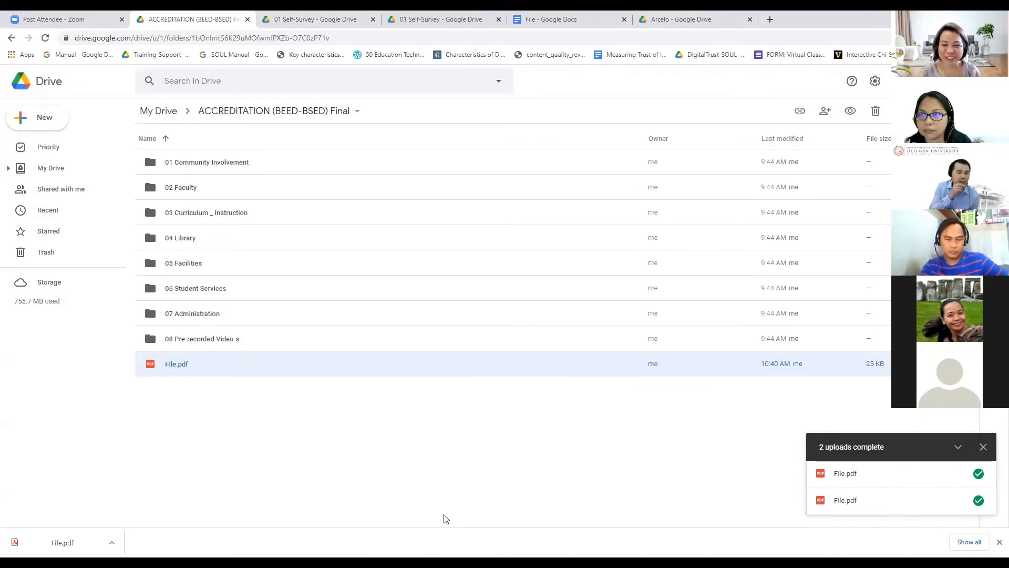
pyautogui.click(618, 30)
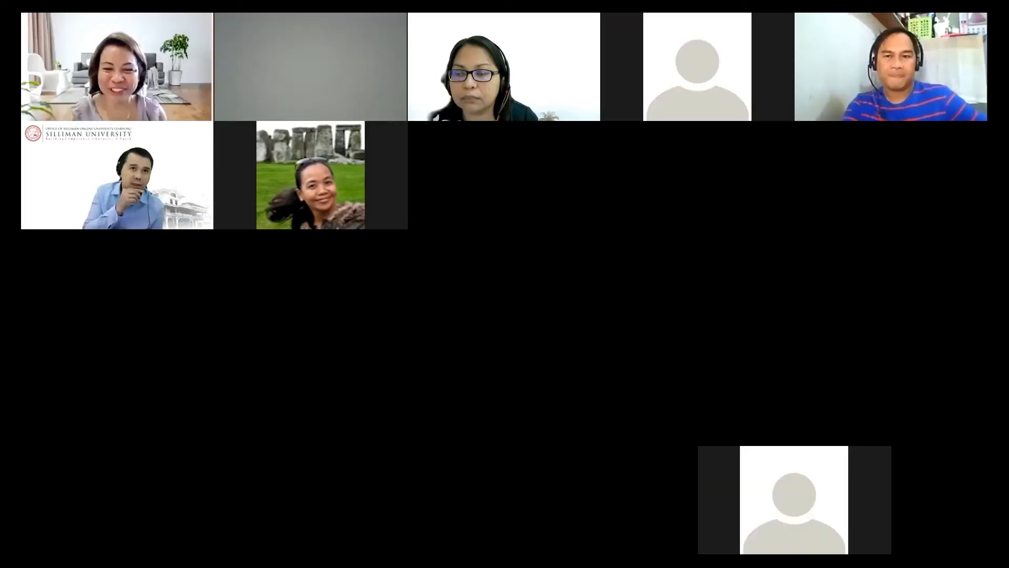
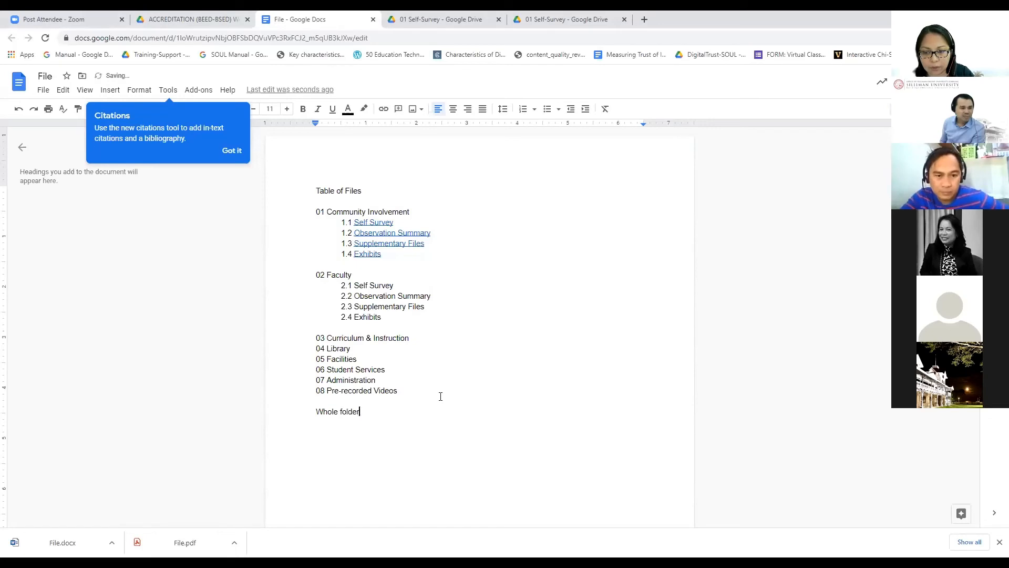
# Step: Complete the last line as 'Whole folder can be accessed here' and select the word 'here'
pyautogui.write('can be ')
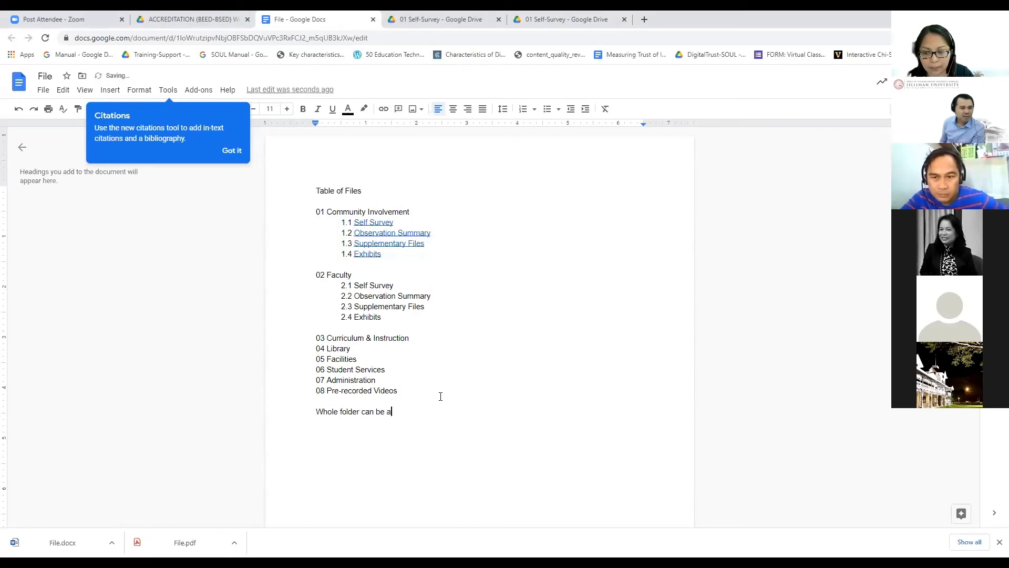
pyautogui.write('acces')
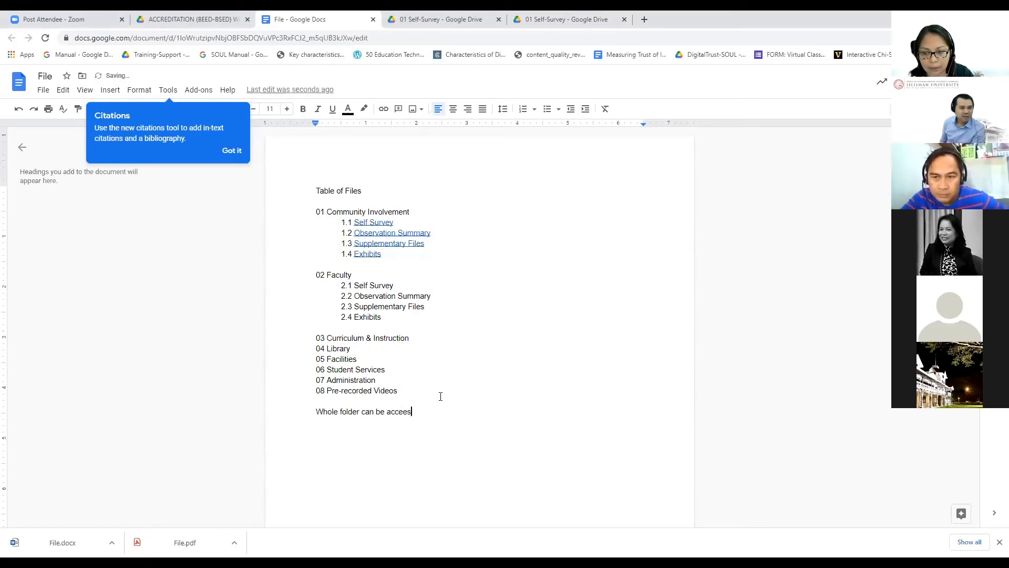
pyautogui.write('sed here')
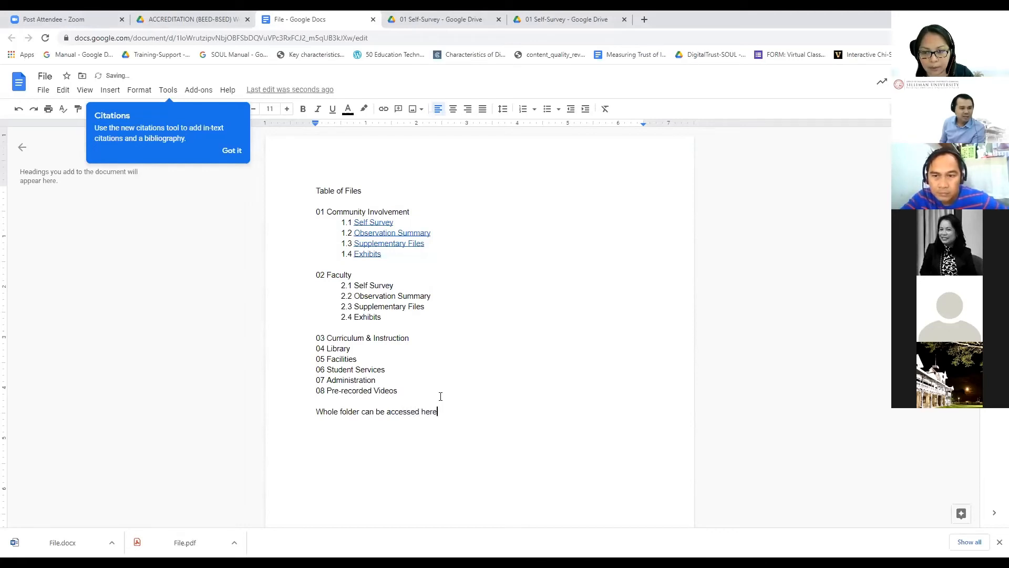
pyautogui.hotkey('ctrl', 'shift', 'Left')
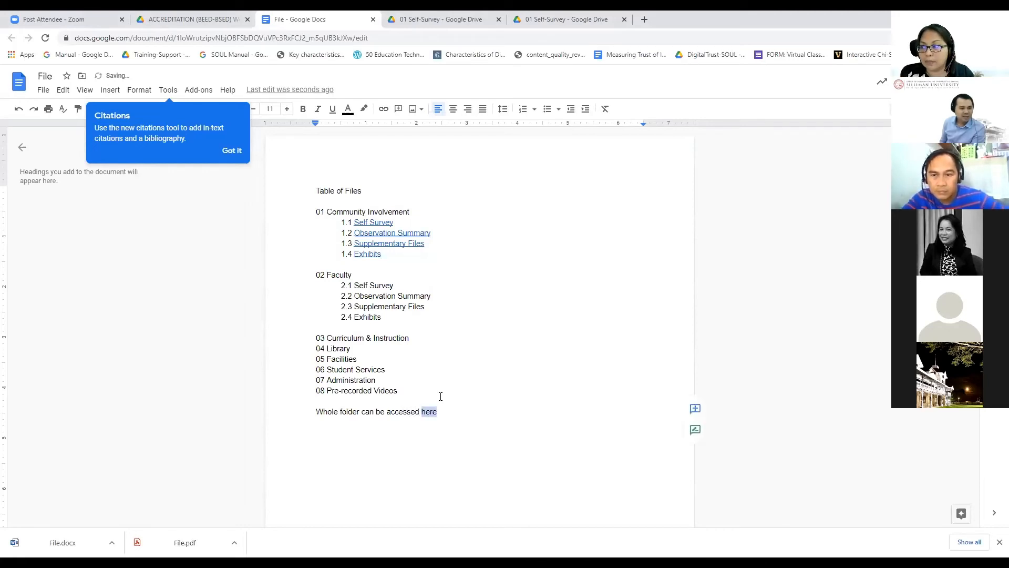
pyautogui.click(169, 20)
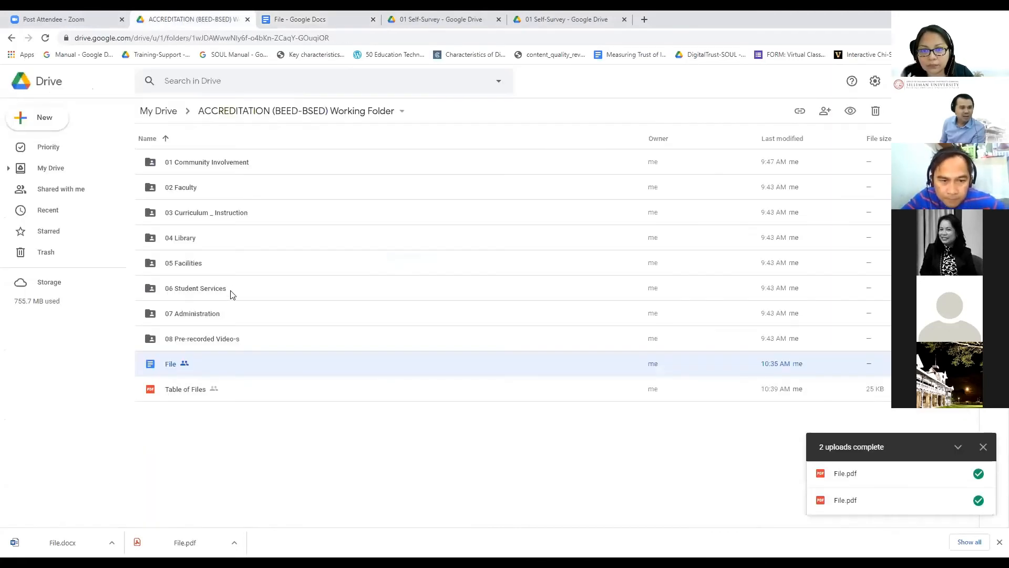
# Step: Go up to My Drive and get the link for the ACCREDITATION (BEED-BSED) Final folder
pyautogui.click(12, 38)
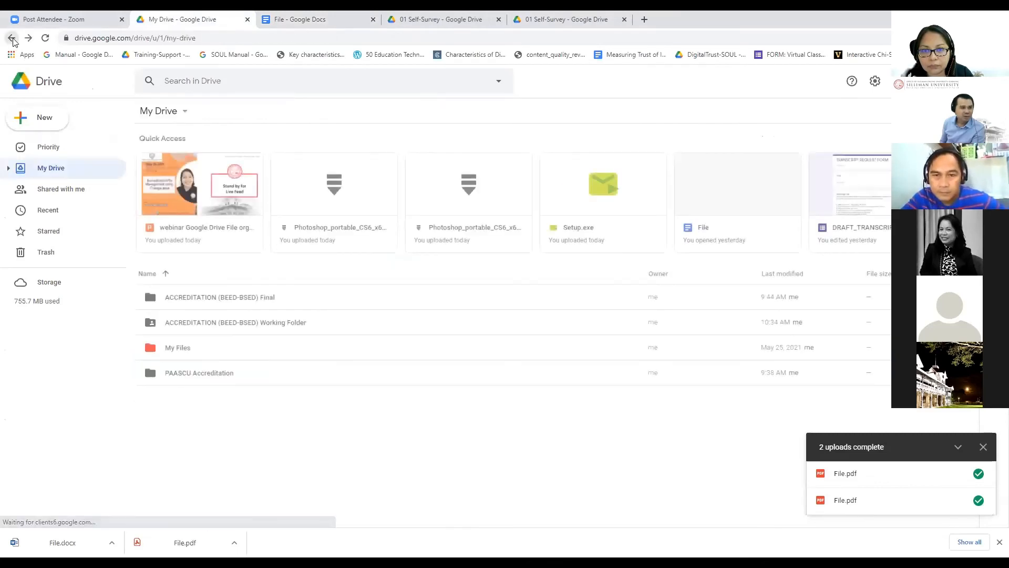
pyautogui.click(230, 299)
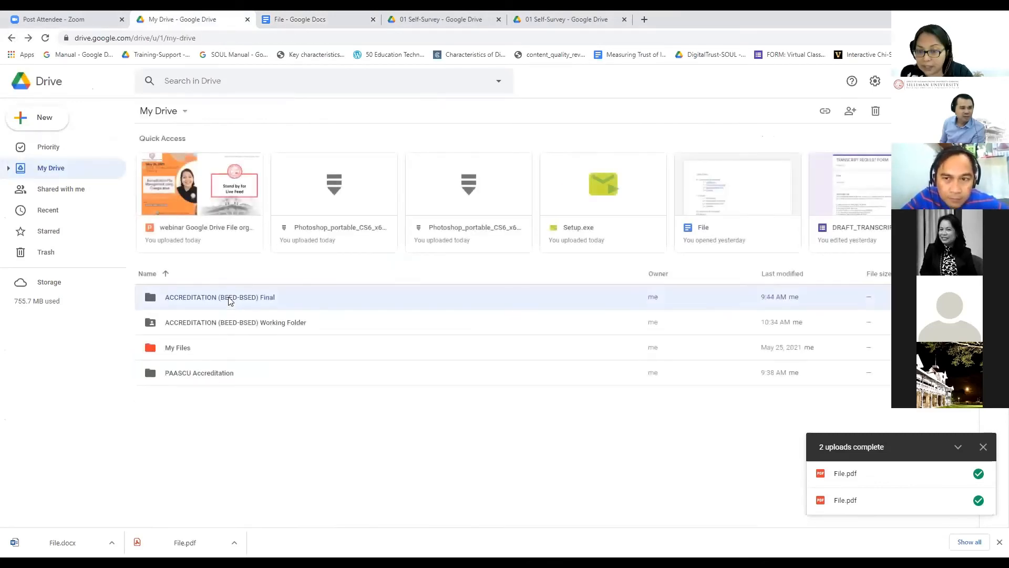
pyautogui.rightClick(230, 300)
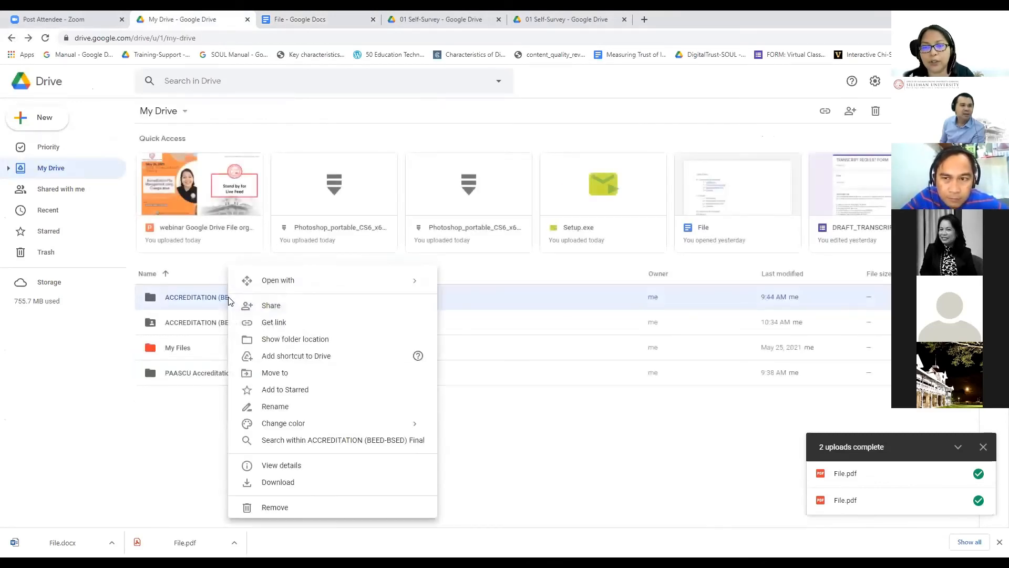
pyautogui.click(297, 324)
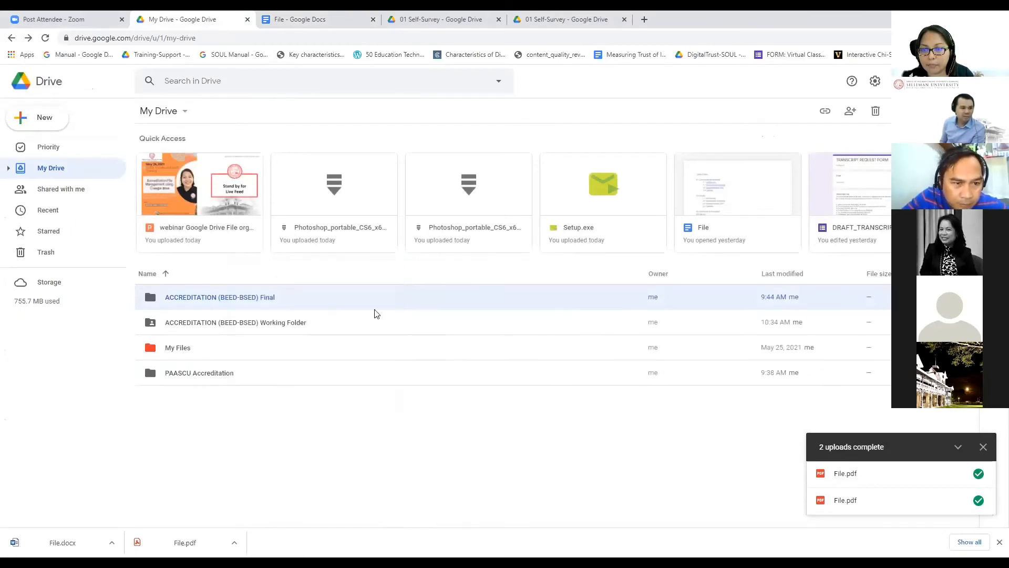
pyautogui.rightClick(235, 300)
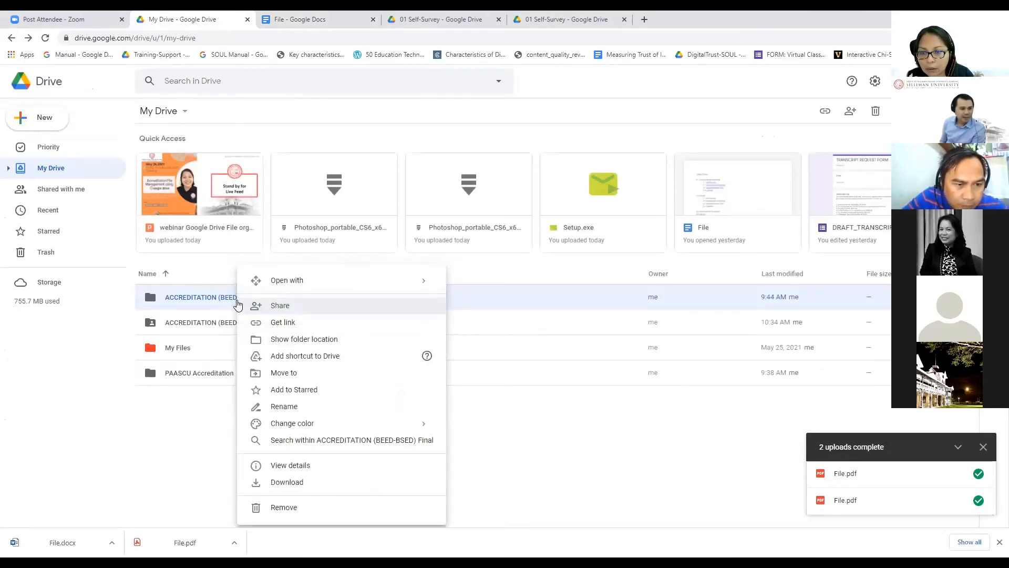
pyautogui.click(289, 322)
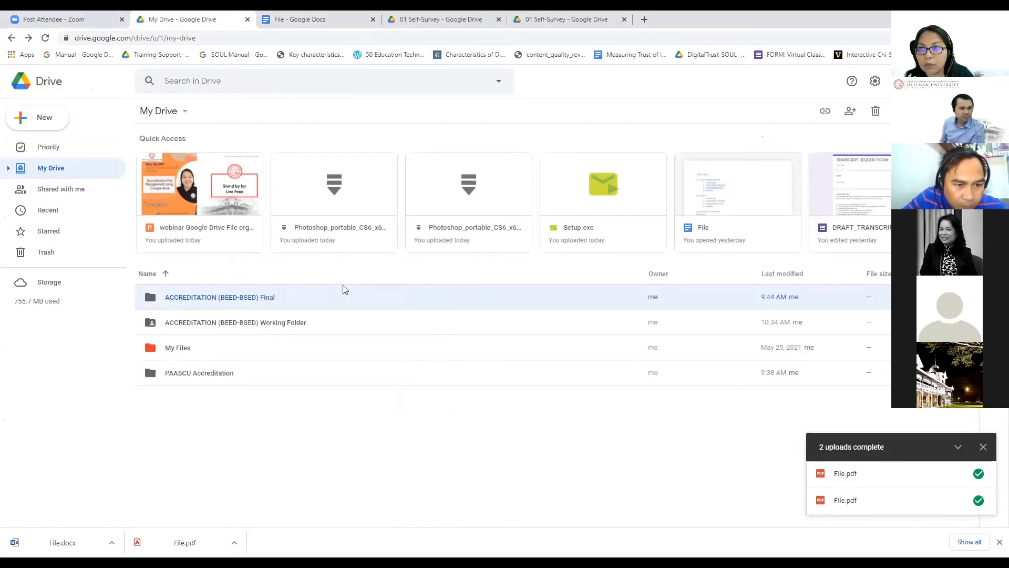
pyautogui.rightClick(333, 299)
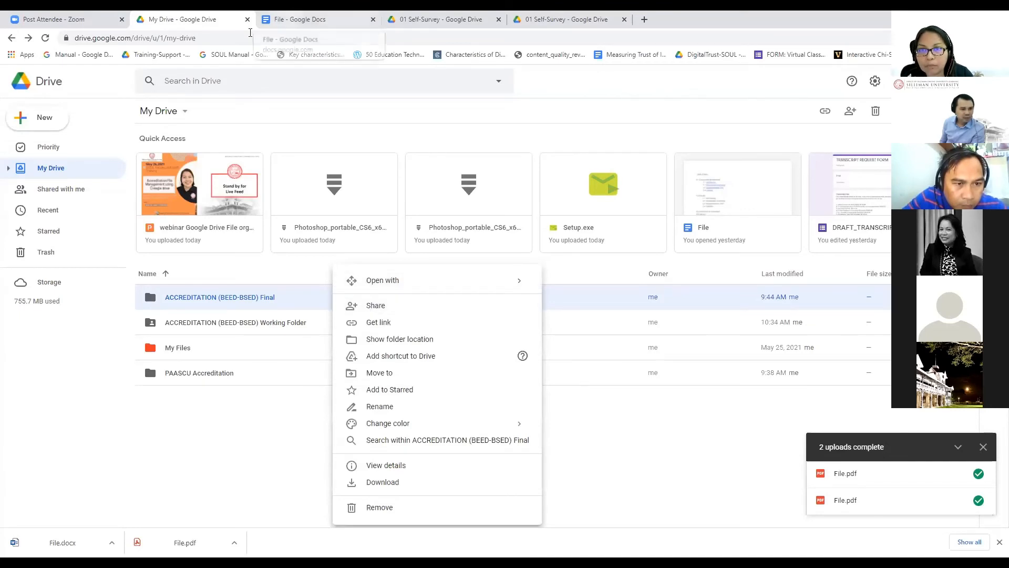
pyautogui.click(279, 20)
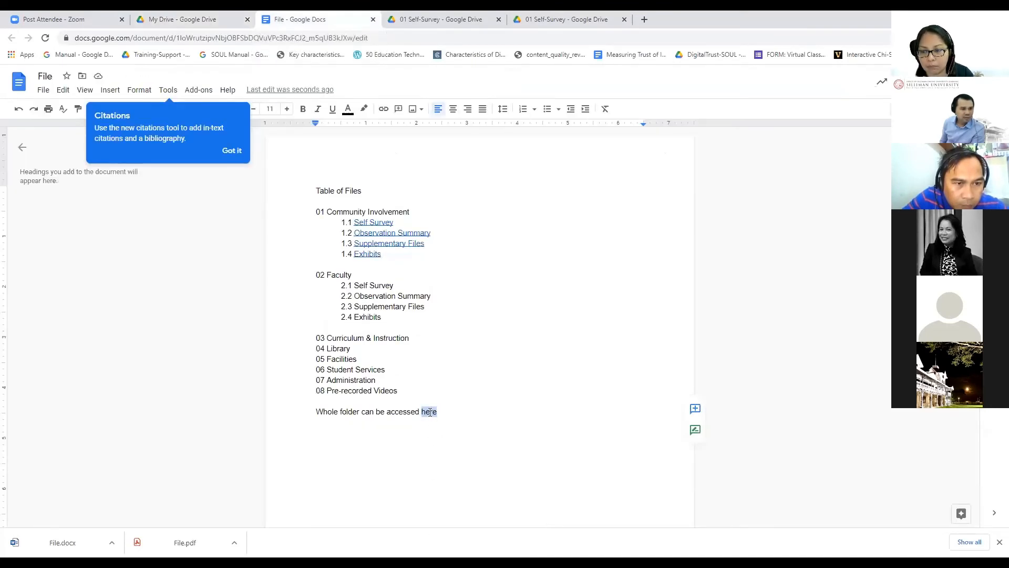
# Step: Start a link on 'here', then open sharing for the Final folder in Drive
pyautogui.rightClick(430, 413)
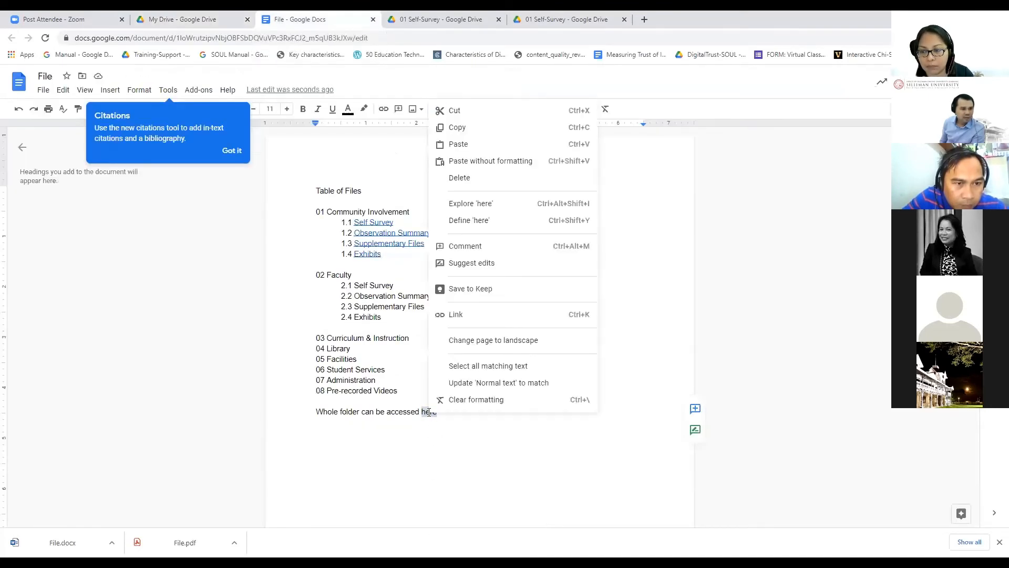
pyautogui.click(457, 314)
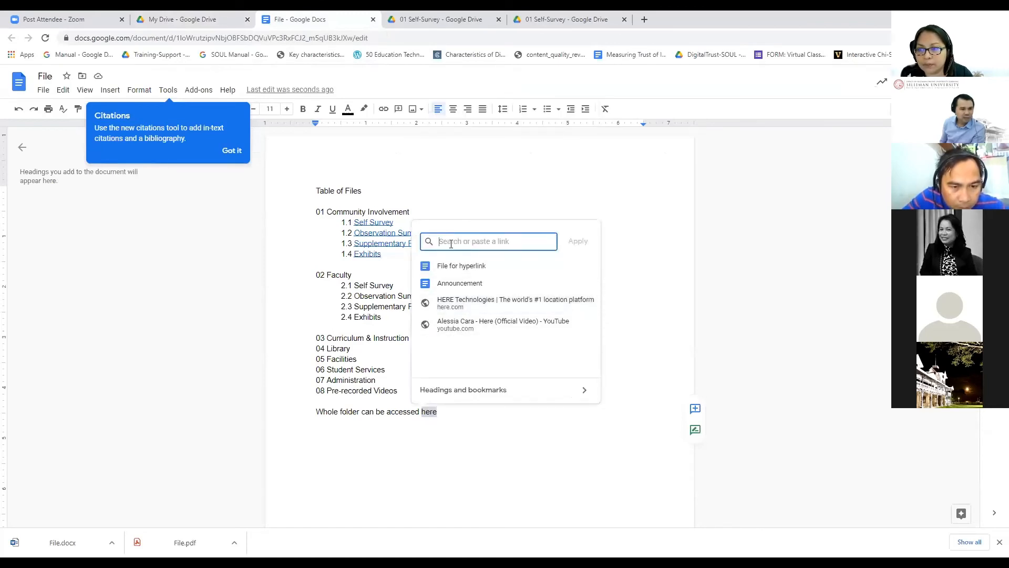
pyautogui.click(169, 21)
pyautogui.rightClick(188, 302)
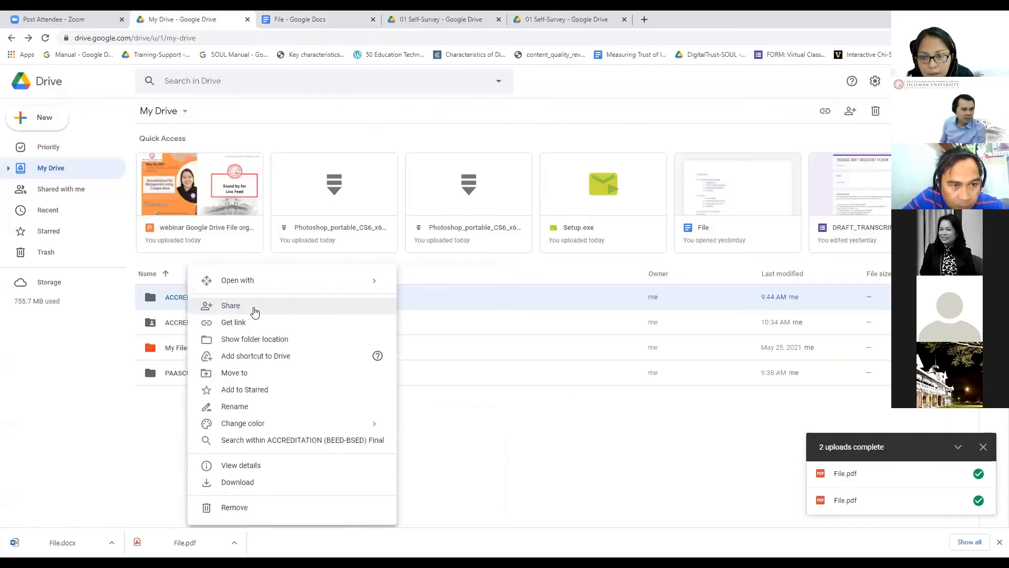
pyautogui.click(254, 311)
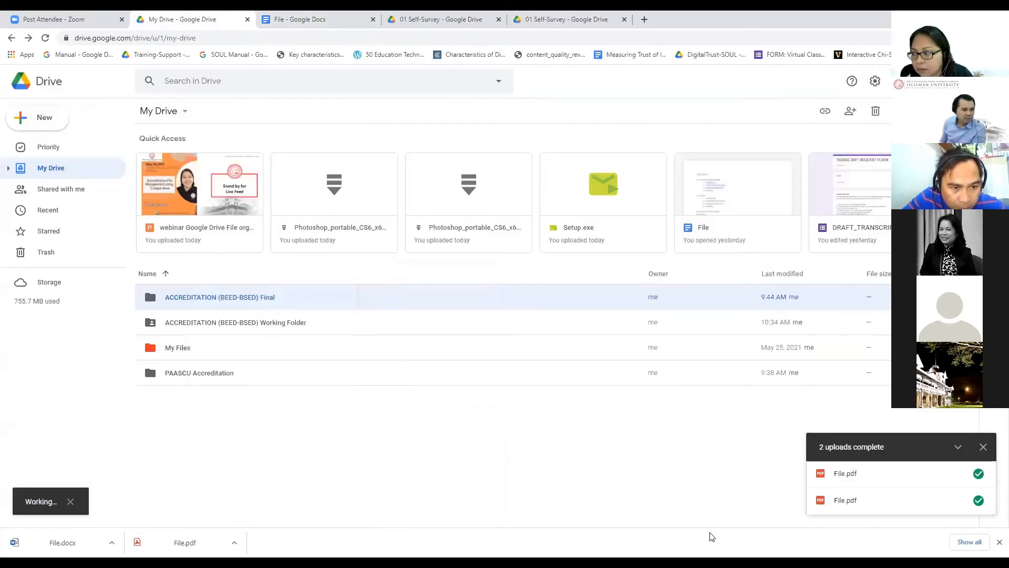
pyautogui.click(982, 449)
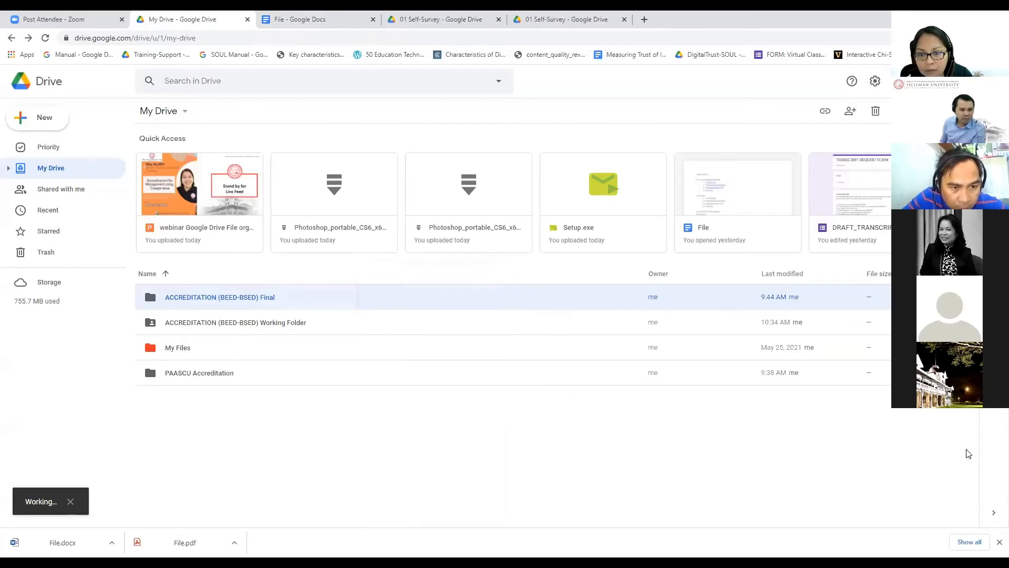
# Step: Get the Final folder link again, then close the empty link box in the document
pyautogui.rightClick(346, 444)
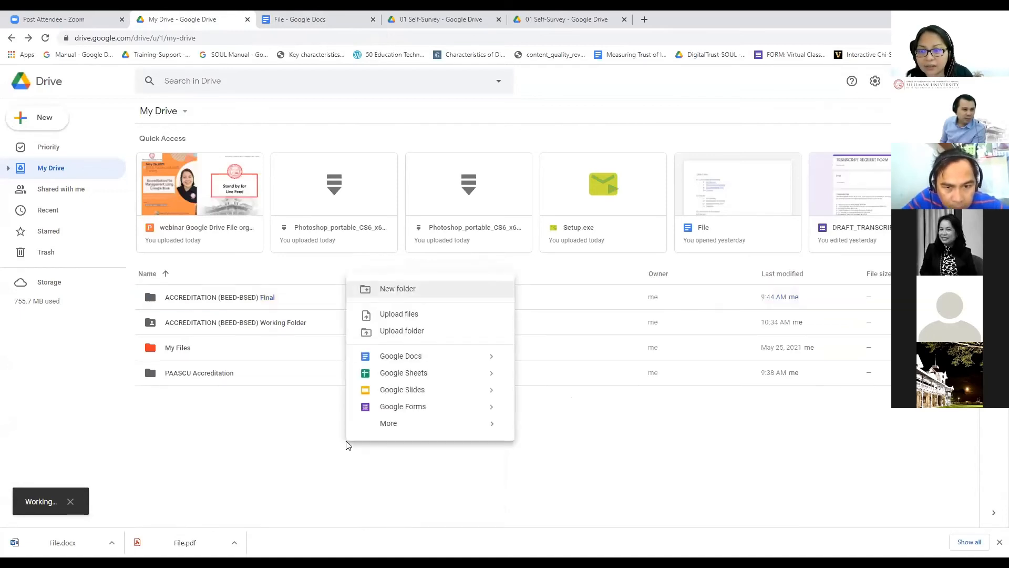
pyautogui.click(281, 438)
pyautogui.rightClick(226, 302)
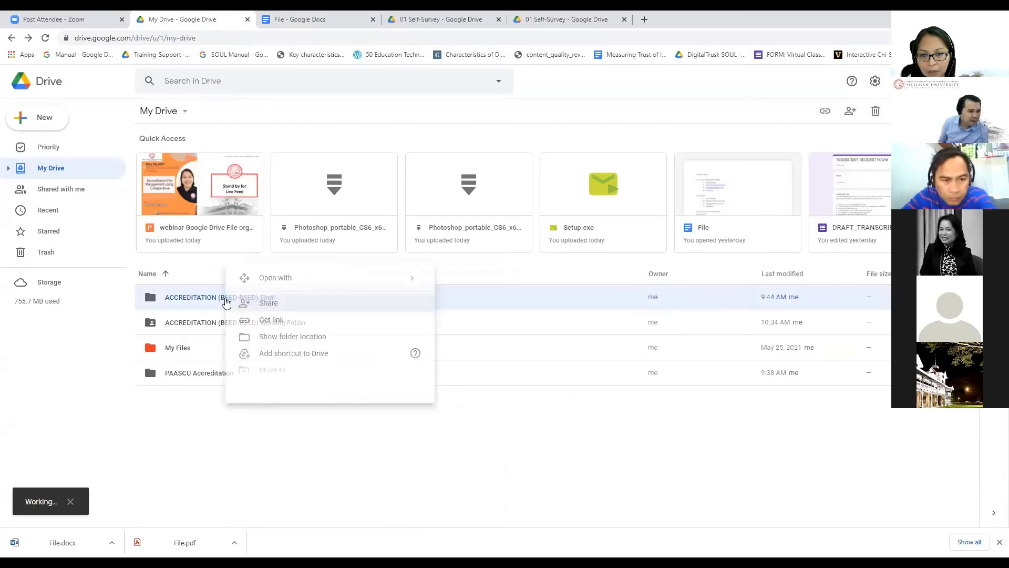
pyautogui.click(303, 323)
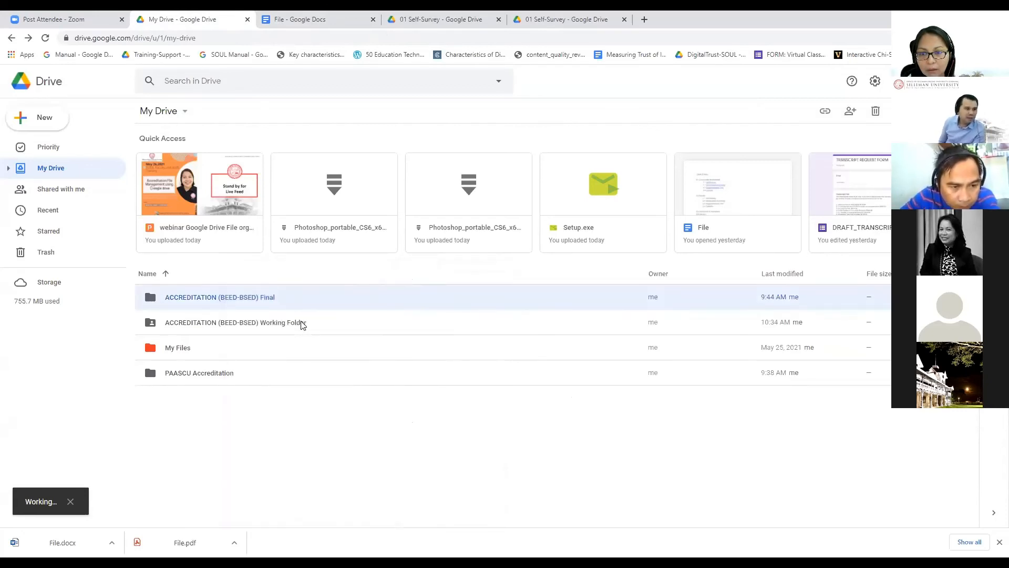
pyautogui.hotkey('ctrl', 'Tab')
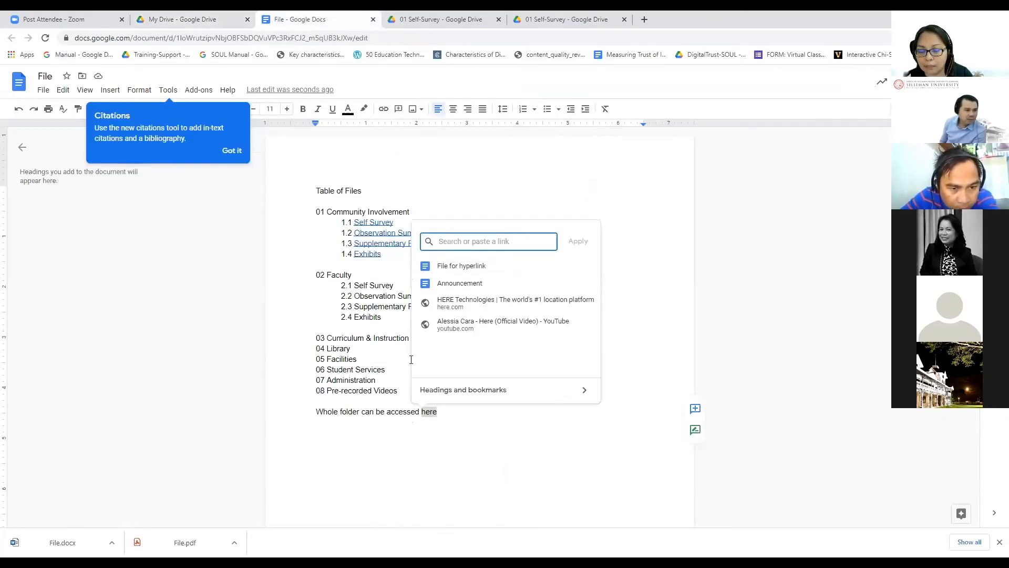
pyautogui.rightClick(462, 243)
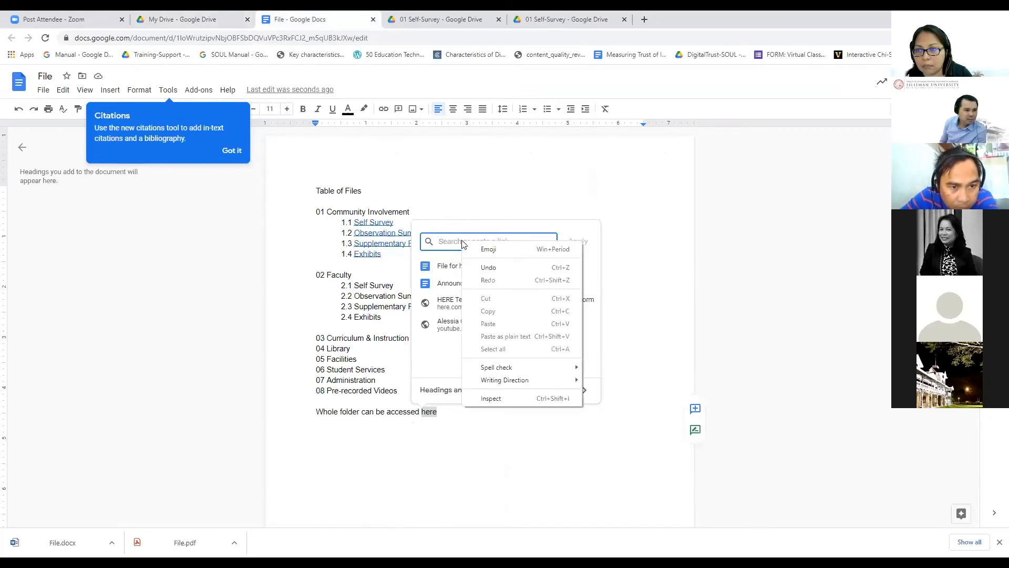
pyautogui.click(415, 438)
pyautogui.click(415, 439)
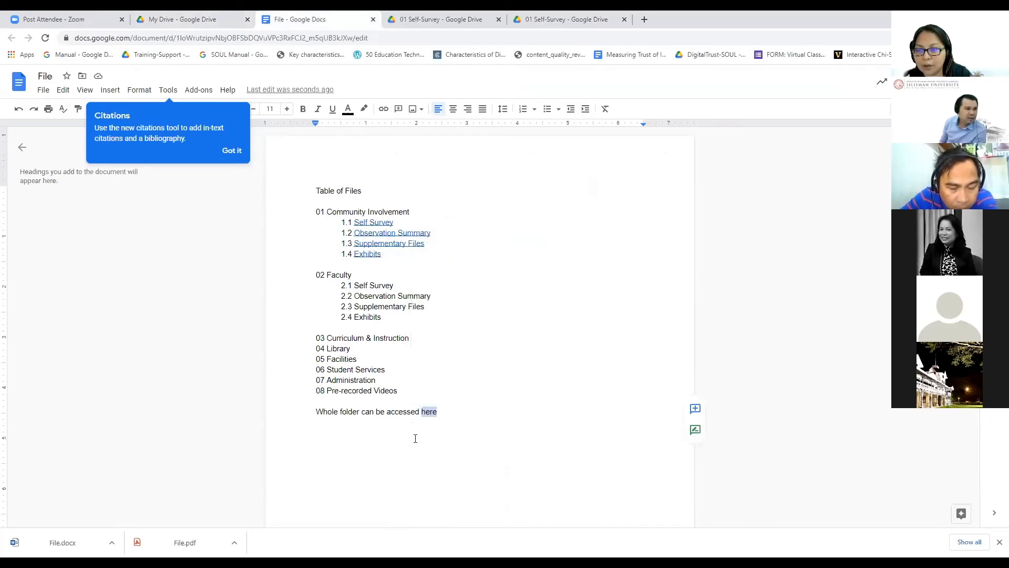
pyautogui.click(184, 19)
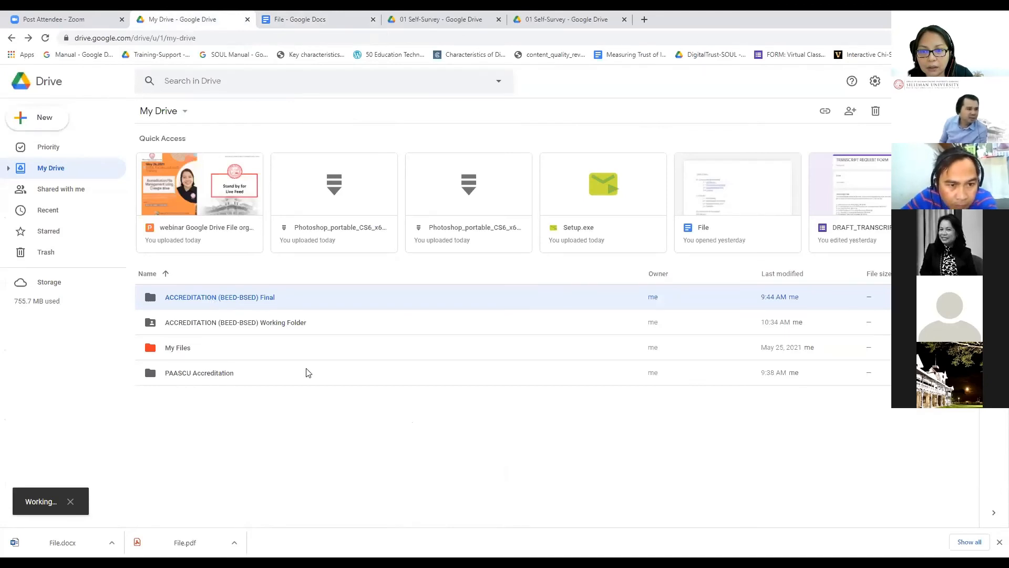
# Step: Select the My Drive folders in turn: Final, Working Folder, My Files, PAASCU Accreditation
pyautogui.click(293, 399)
pyautogui.click(276, 323)
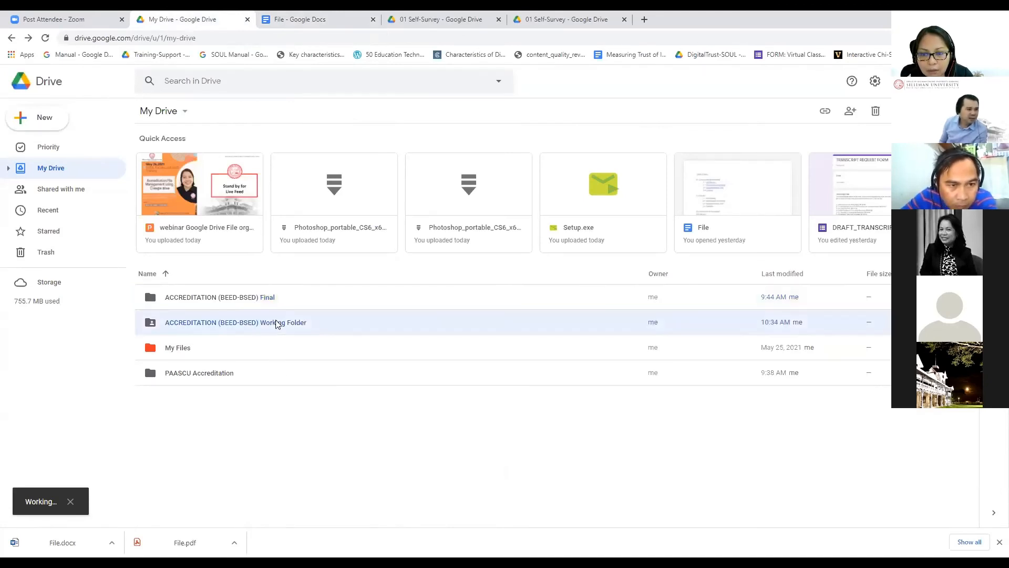
pyautogui.click(263, 352)
pyautogui.click(226, 378)
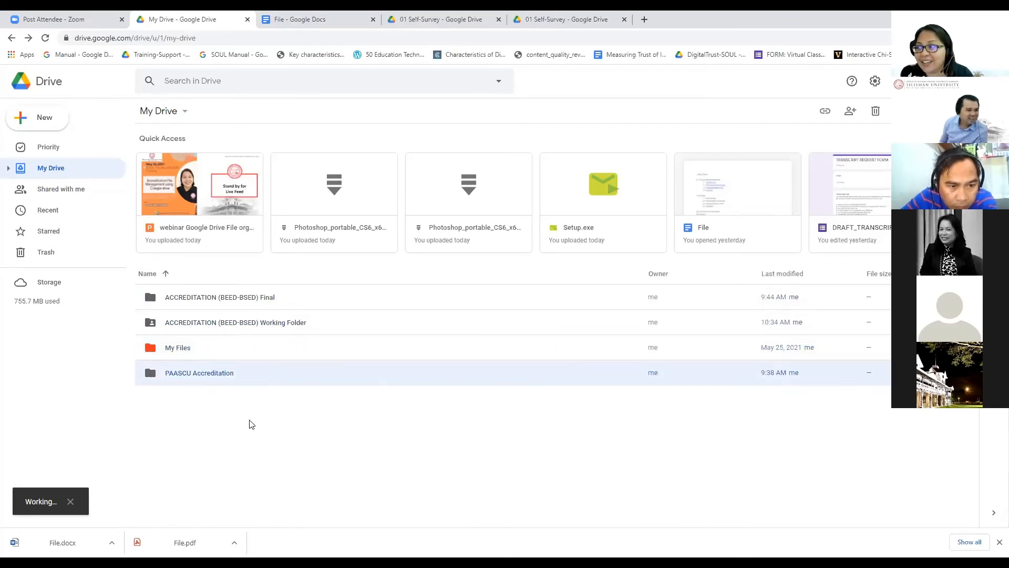
pyautogui.click(219, 303)
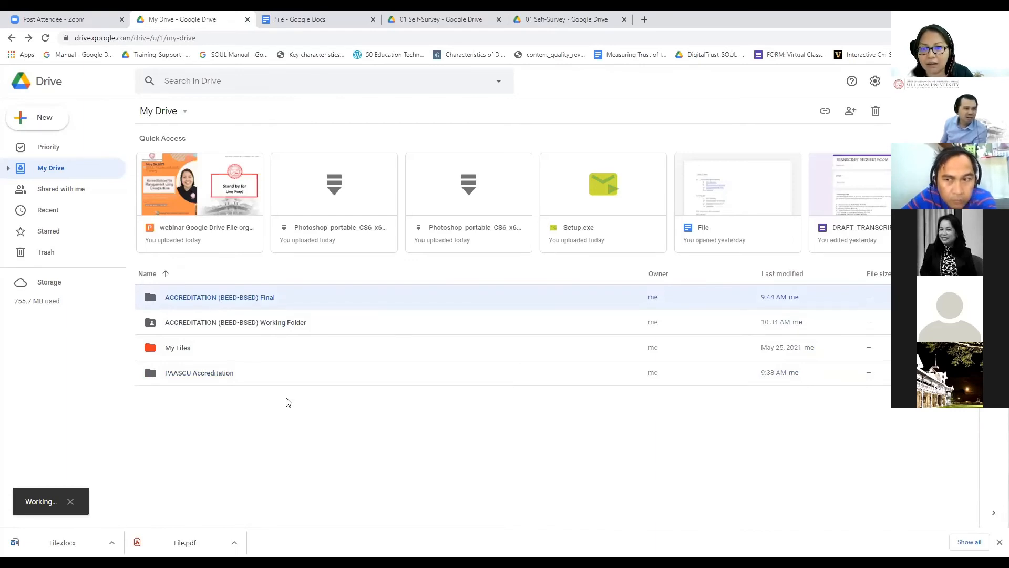
pyautogui.click(261, 323)
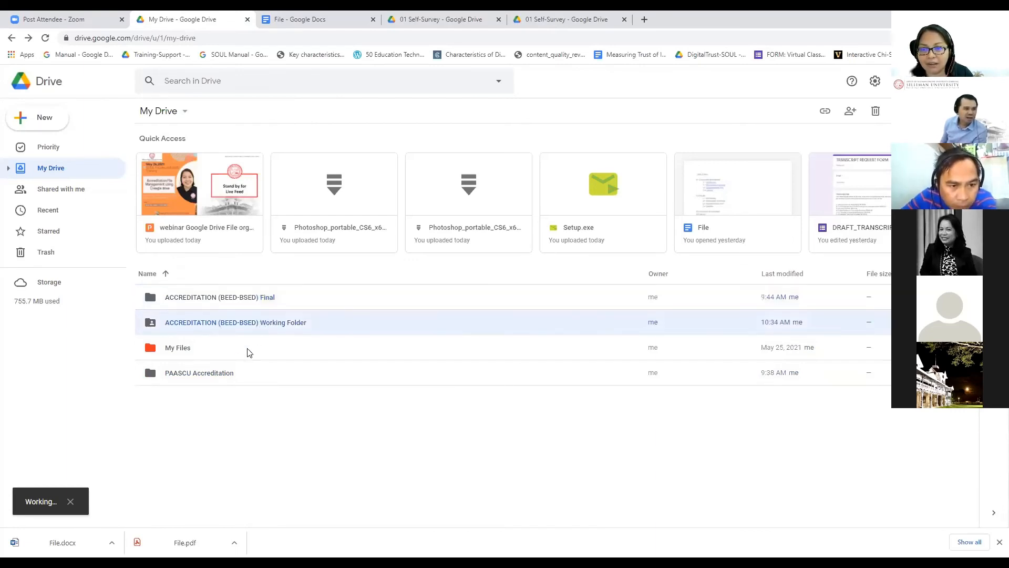
pyautogui.click(237, 353)
pyautogui.click(237, 376)
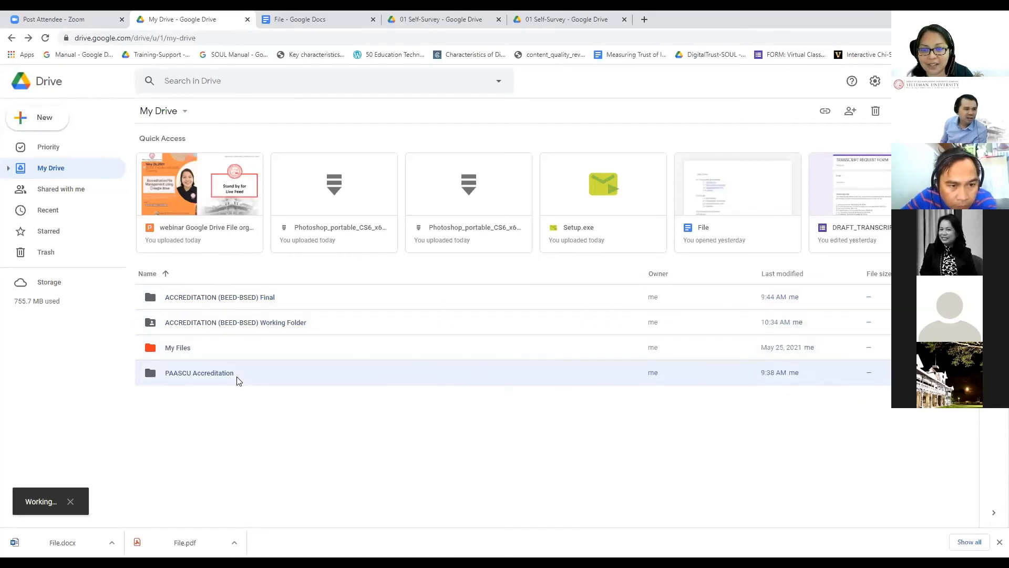
pyautogui.click(232, 299)
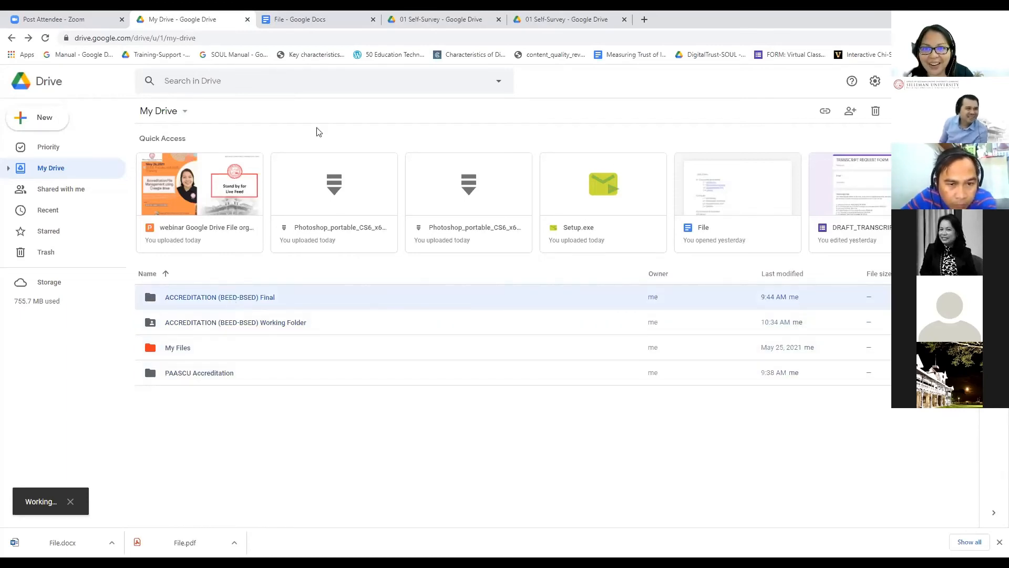
pyautogui.click(275, 390)
pyautogui.click(256, 303)
pyautogui.click(253, 324)
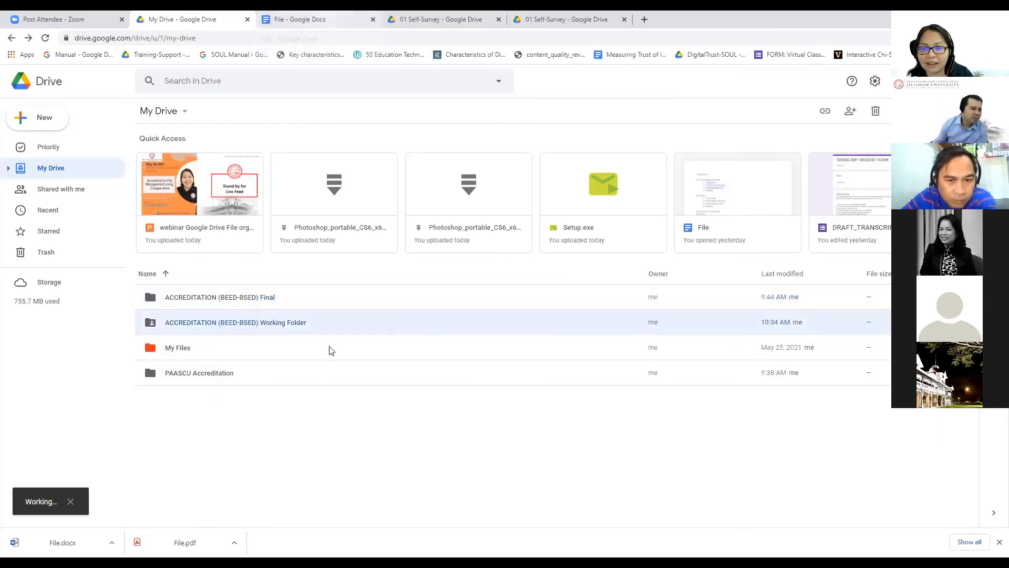
# Step: Return to My Drive, reload it to refresh Quick Access, and select the Final folder
pyautogui.click(11, 40)
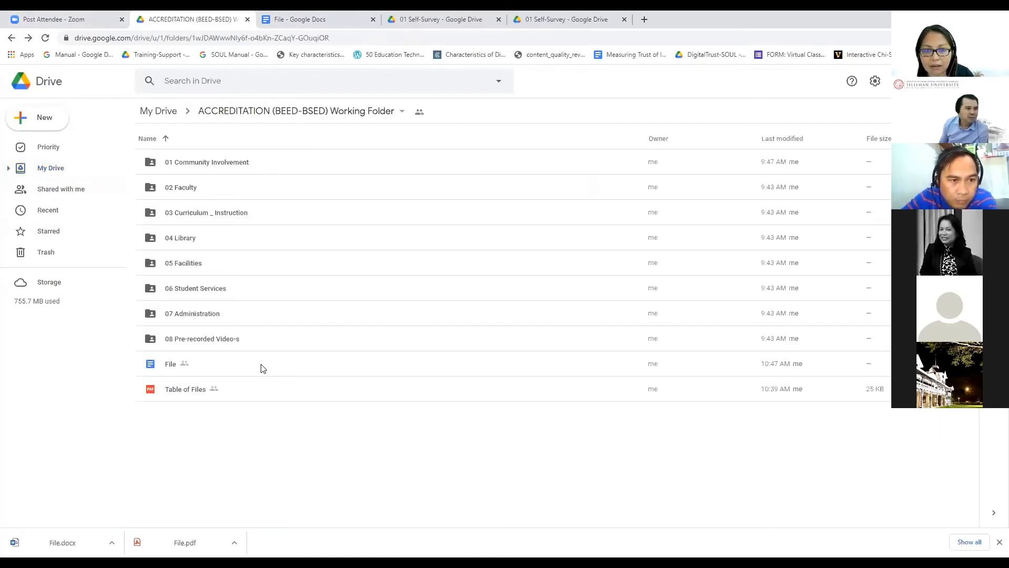
pyautogui.click(30, 39)
pyautogui.click(46, 40)
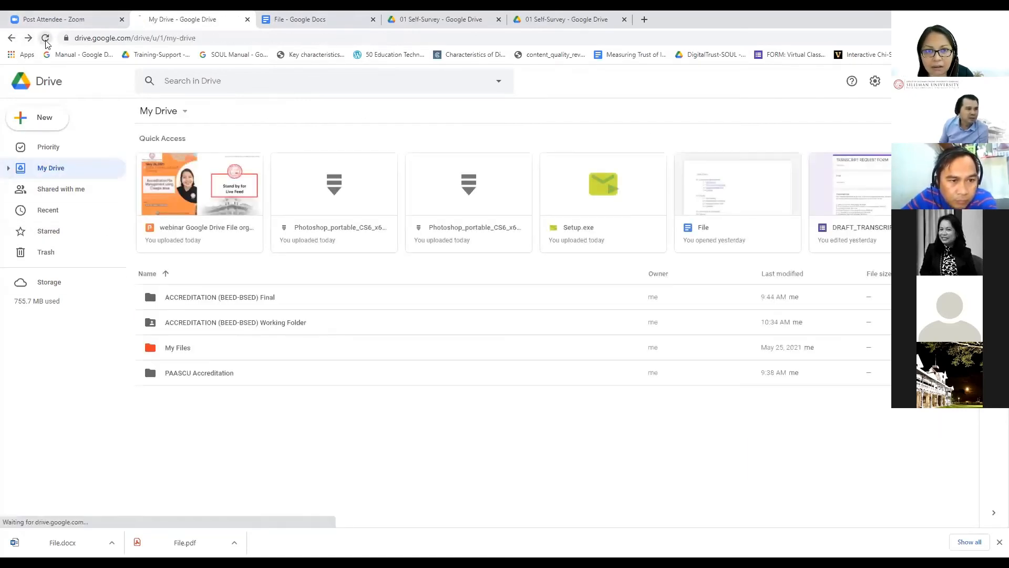
pyautogui.click(254, 303)
# Step: Set the Final folder's link access to Silliman University as Viewer and copy the link
pyautogui.rightClick(254, 302)
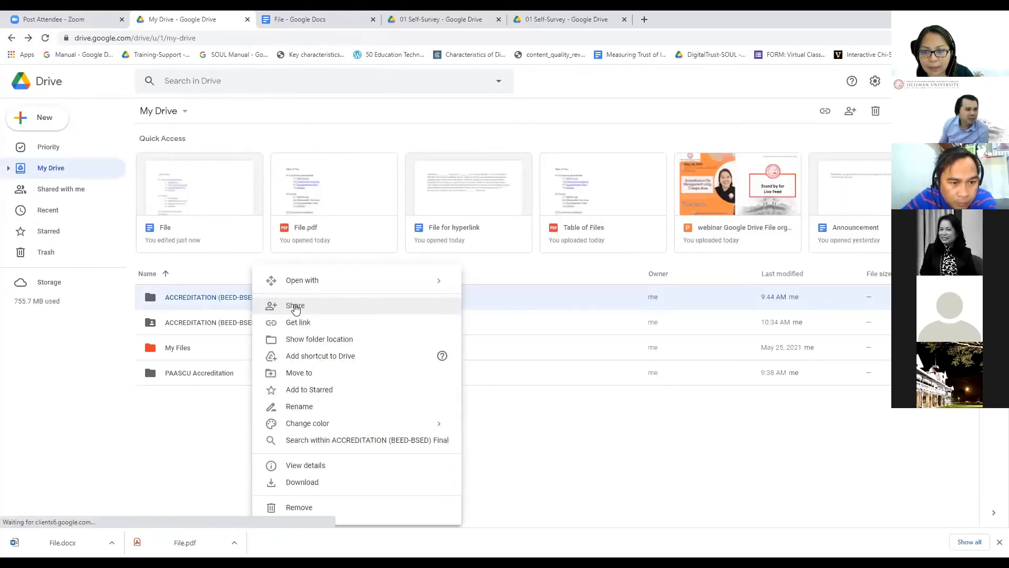
pyautogui.click(299, 329)
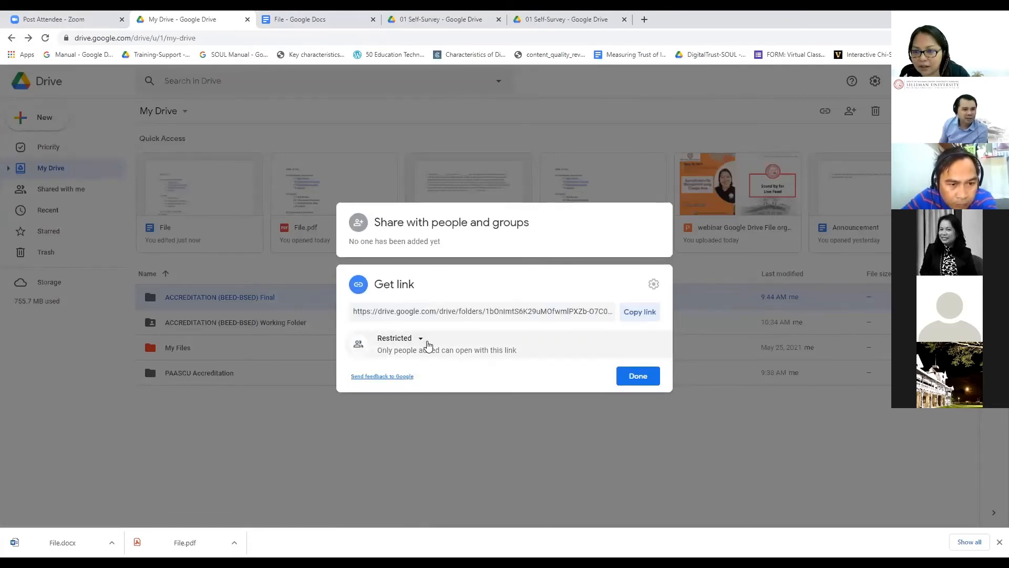
pyautogui.click(422, 341)
pyautogui.click(421, 399)
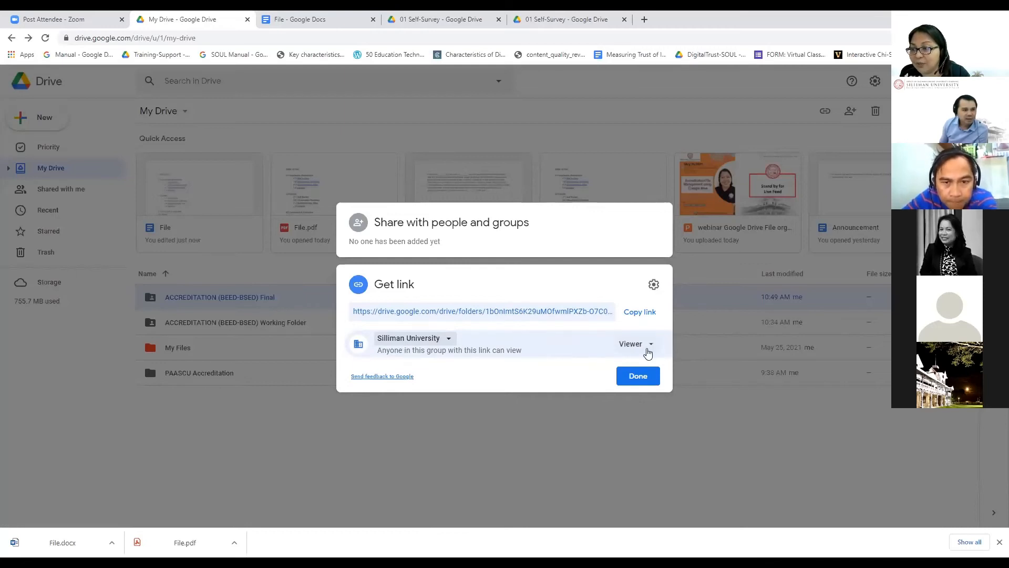
pyautogui.click(449, 341)
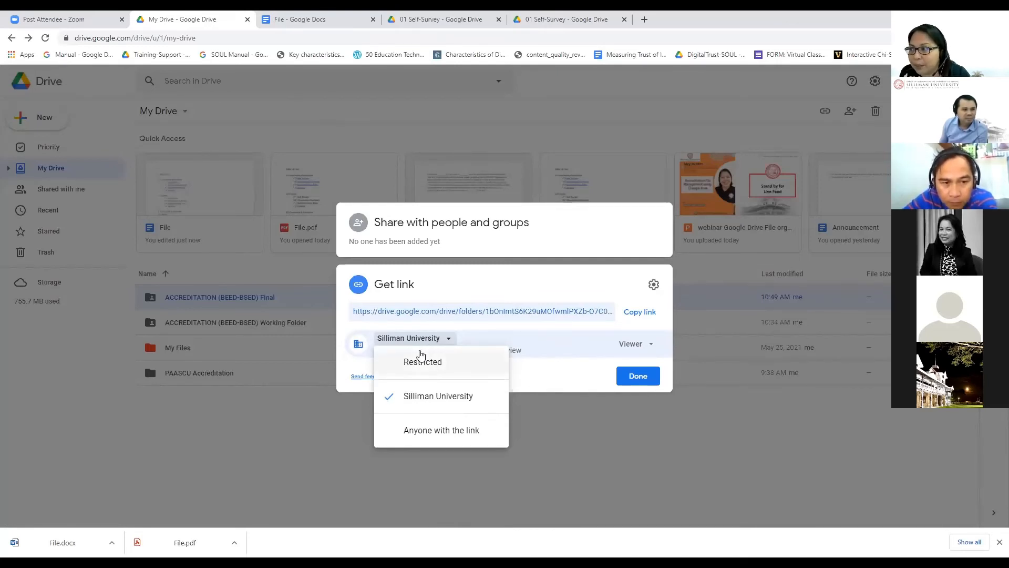
pyautogui.click(559, 353)
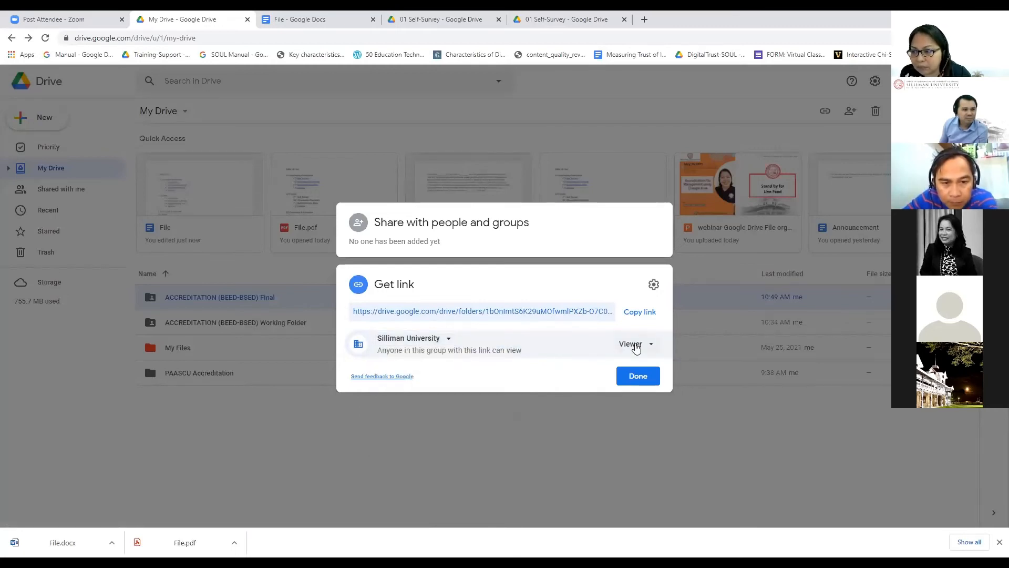
pyautogui.click(633, 345)
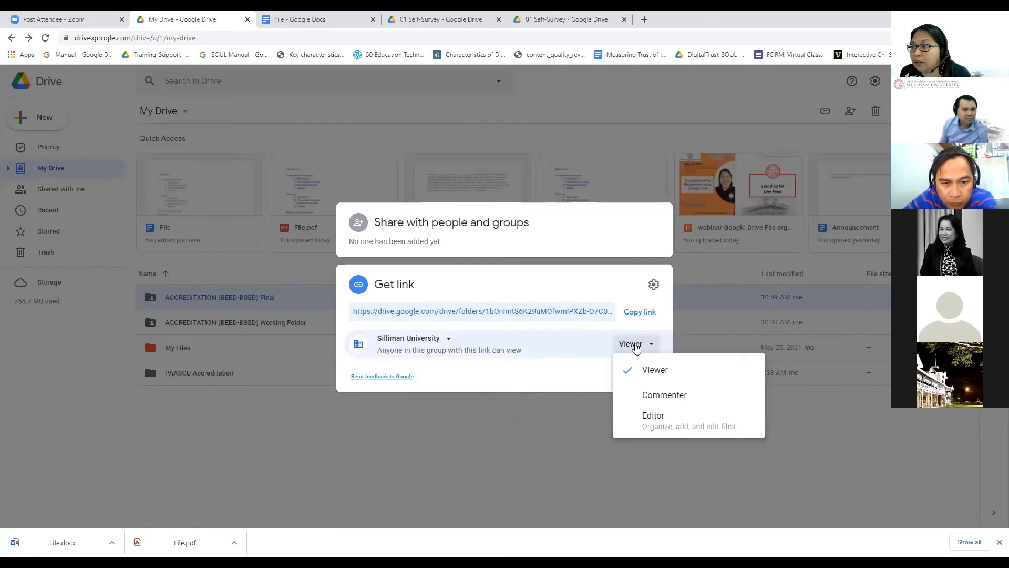
pyautogui.click(636, 347)
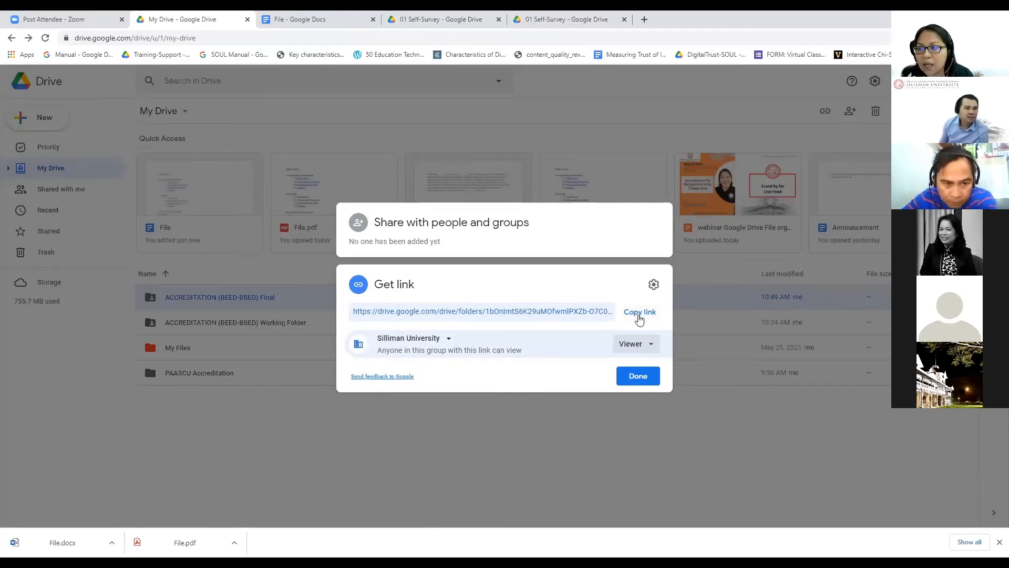
pyautogui.click(643, 312)
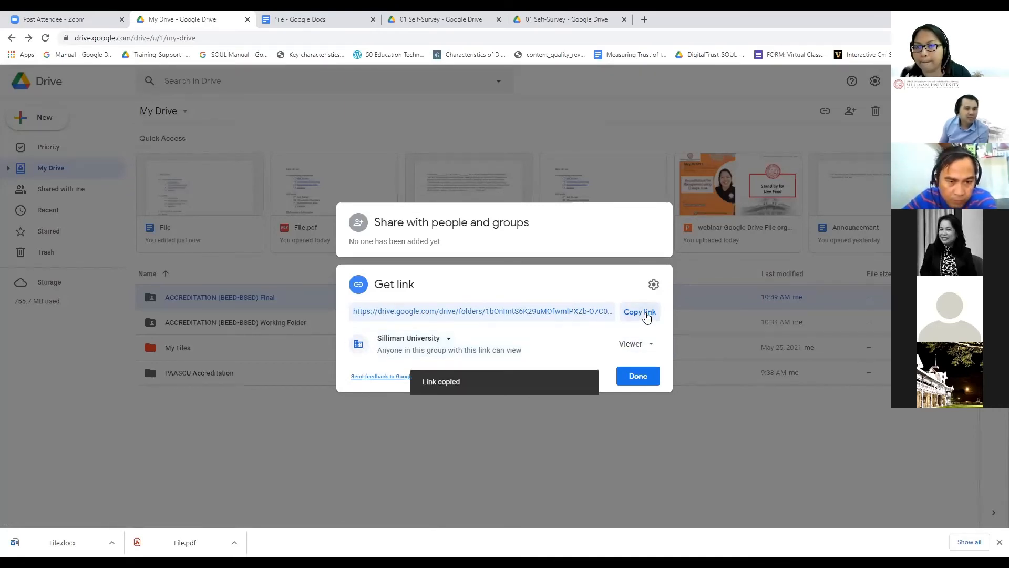
pyautogui.click(316, 19)
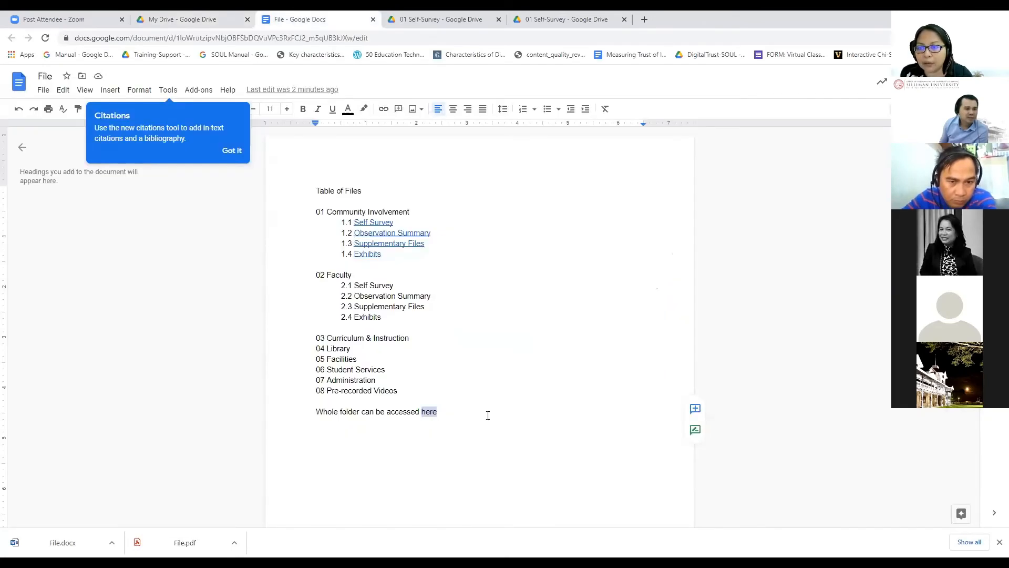
# Step: Hyperlink 'here' to the pasted Final folder URL and open the link to verify it
pyautogui.click(438, 426)
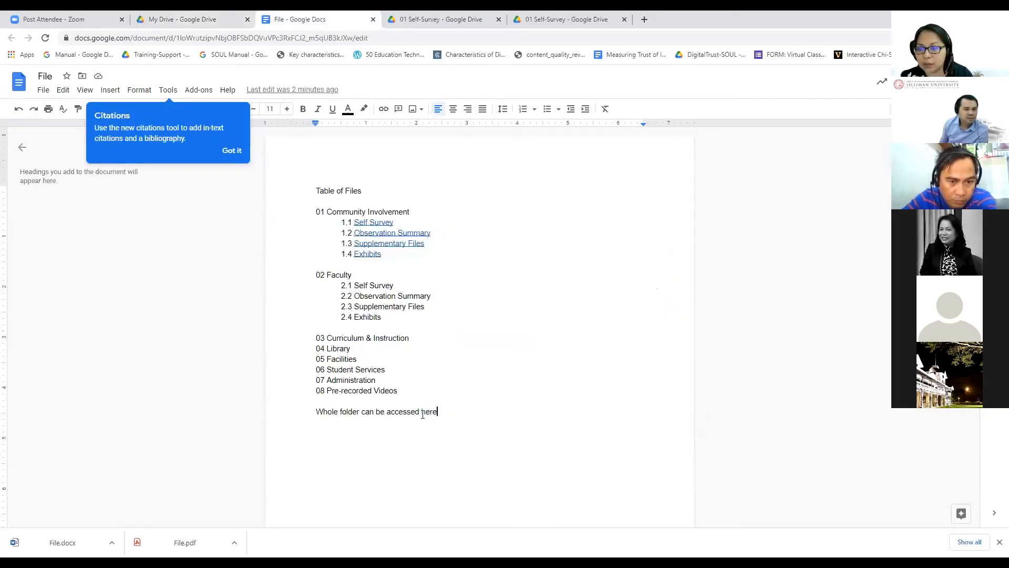
pyautogui.hotkey('ctrl', 'shift', 'Left')
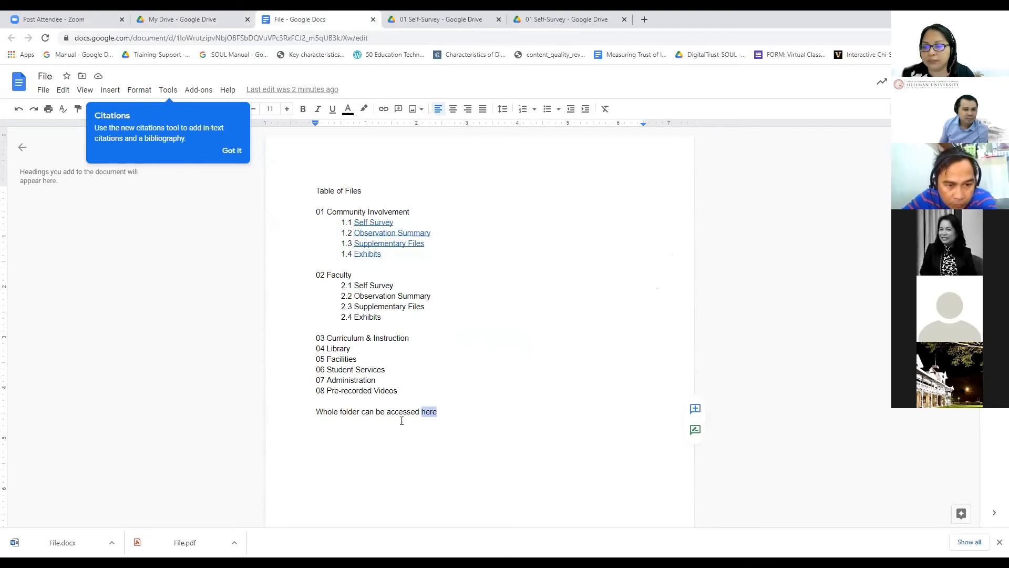
pyautogui.rightClick(427, 414)
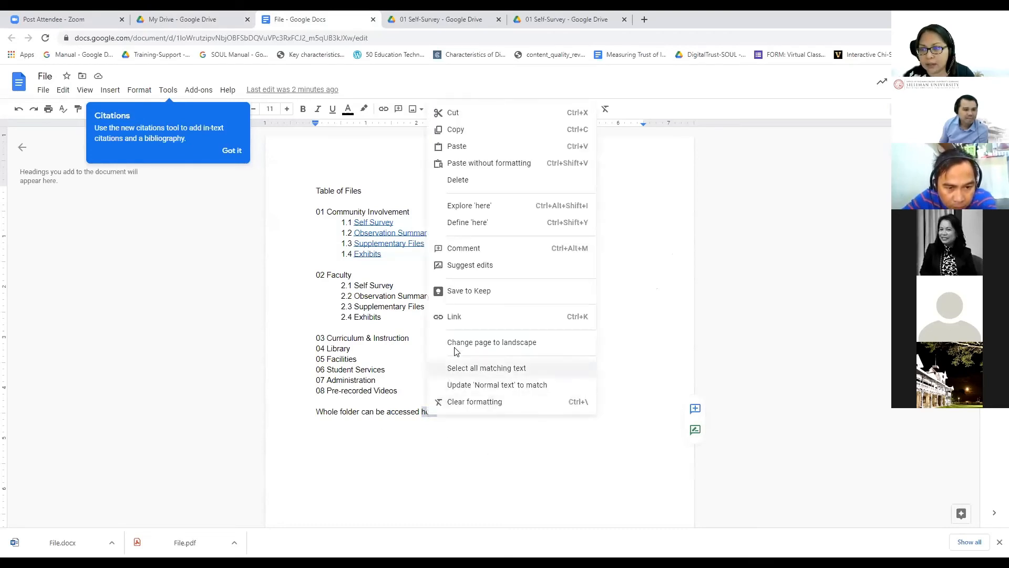
pyautogui.click(466, 316)
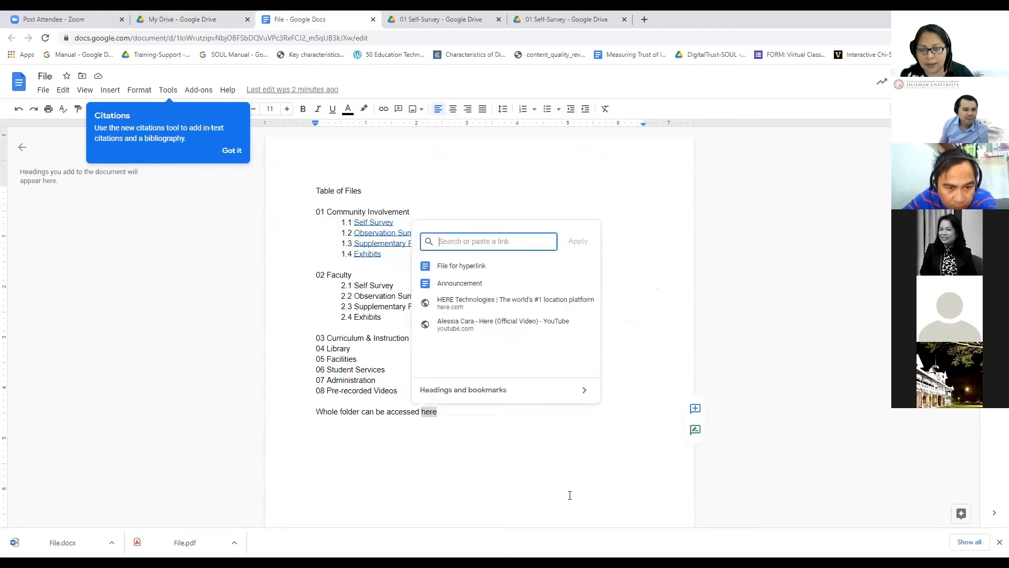
pyautogui.hotkey('ctrl', 'v')
pyautogui.click(578, 241)
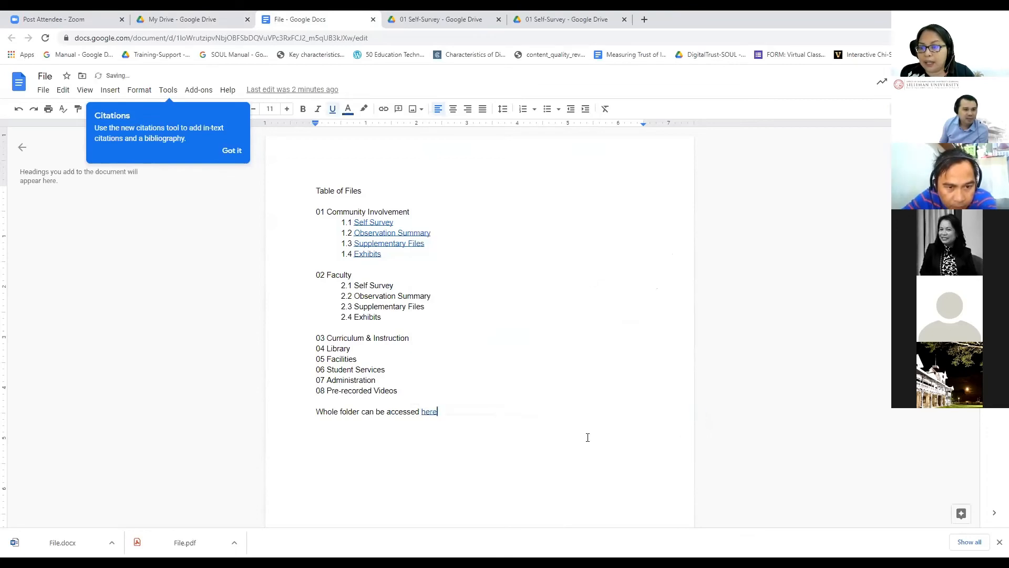
pyautogui.click(430, 413)
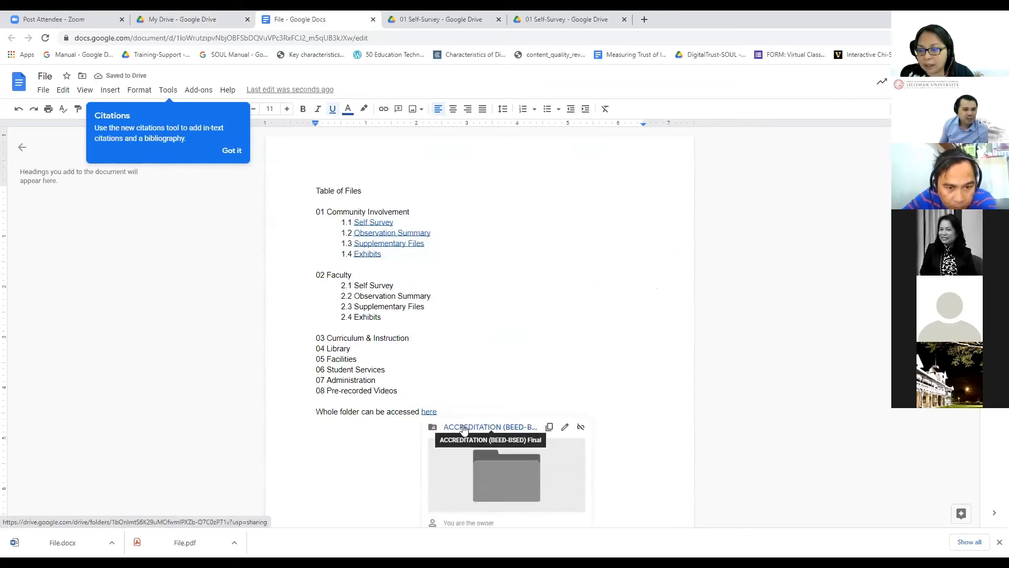
pyautogui.click(463, 427)
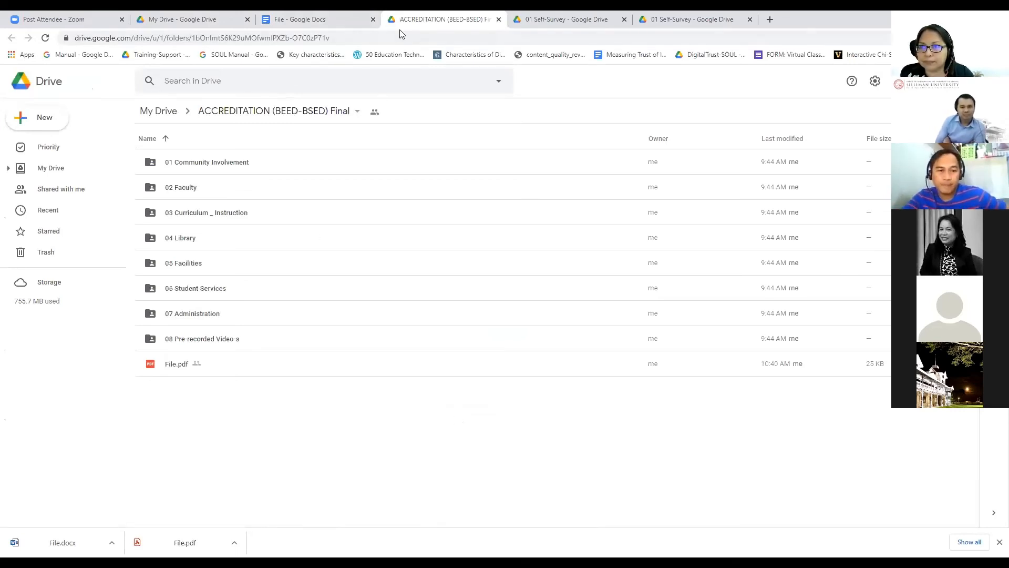
# Step: Return to the File document, leaving the Final folder open in its own tab
pyautogui.hotkey('ctrl', 'shift', 'Tab')
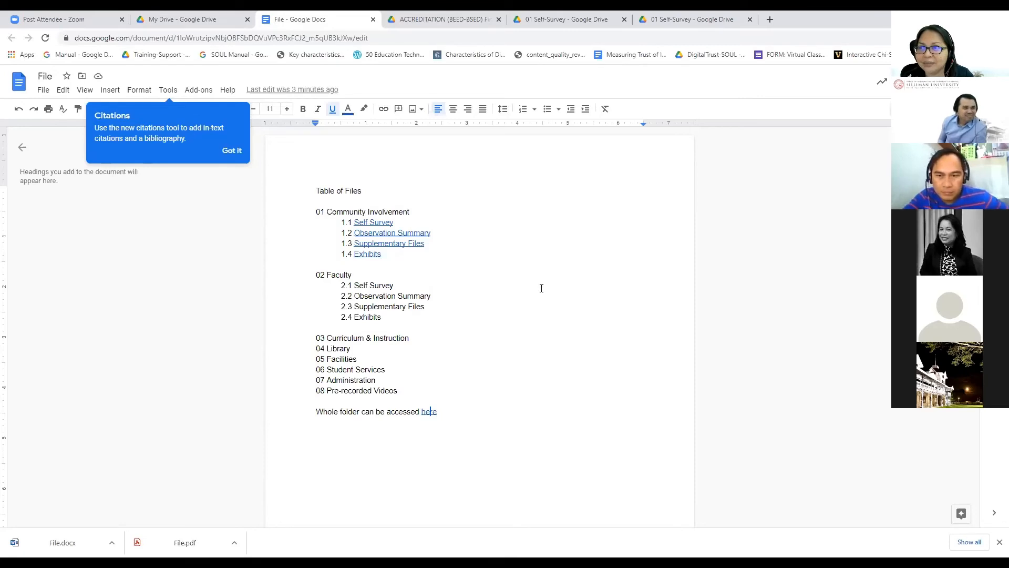
# Step: Download the Table of Files document as a PDF Document (.pdf)
pyautogui.click(534, 242)
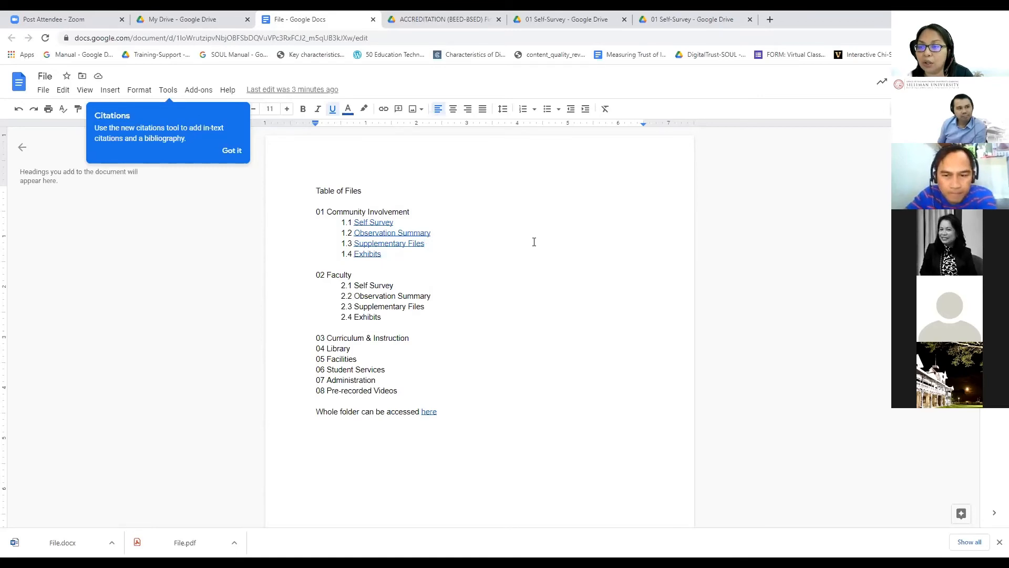
pyautogui.click(43, 90)
pyautogui.moveTo(80, 212)
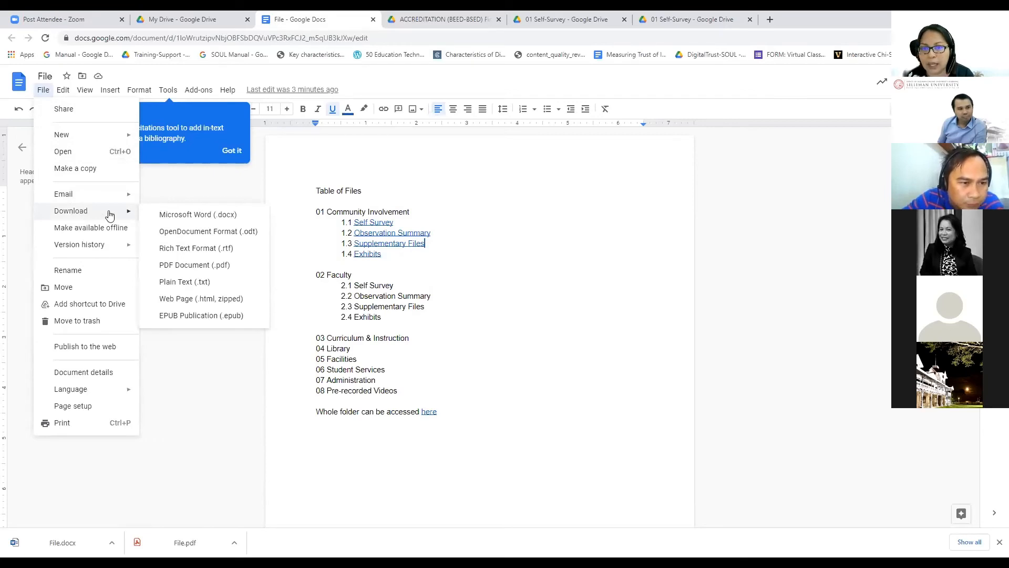
pyautogui.click(168, 272)
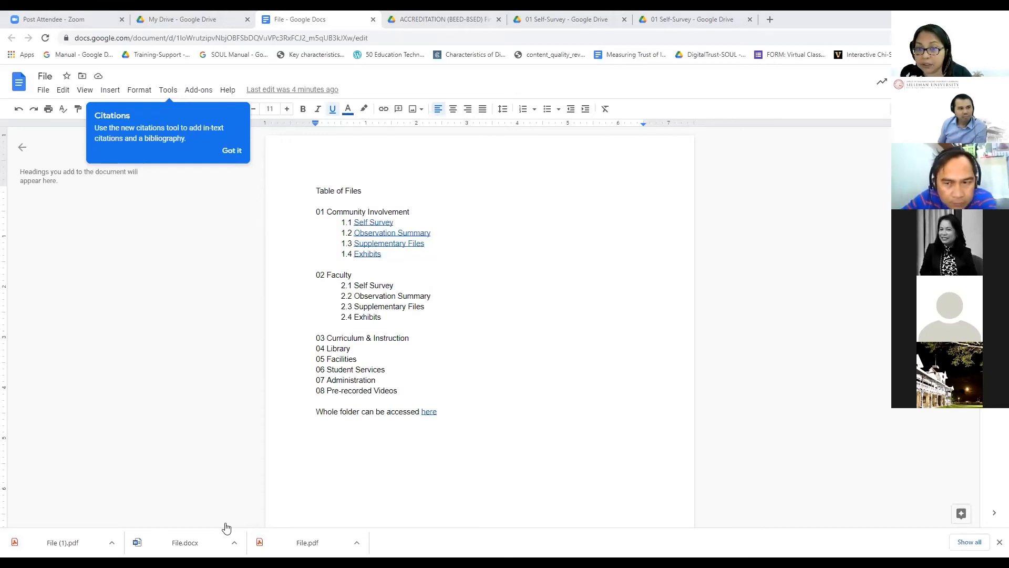
# Step: Close the sharing settings, open the Final folder, and delete the old File.pdf
pyautogui.click(187, 20)
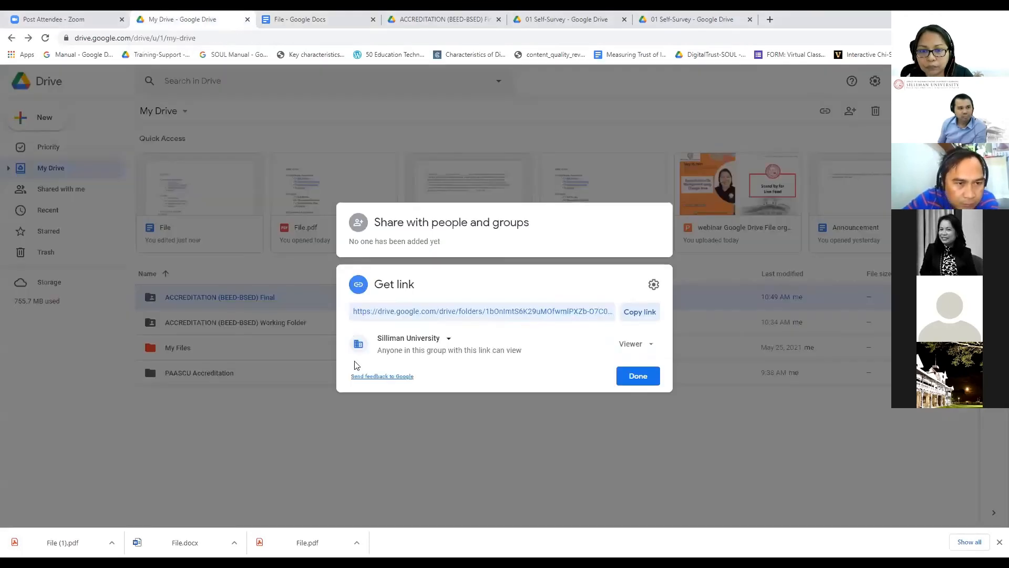
pyautogui.click(350, 401)
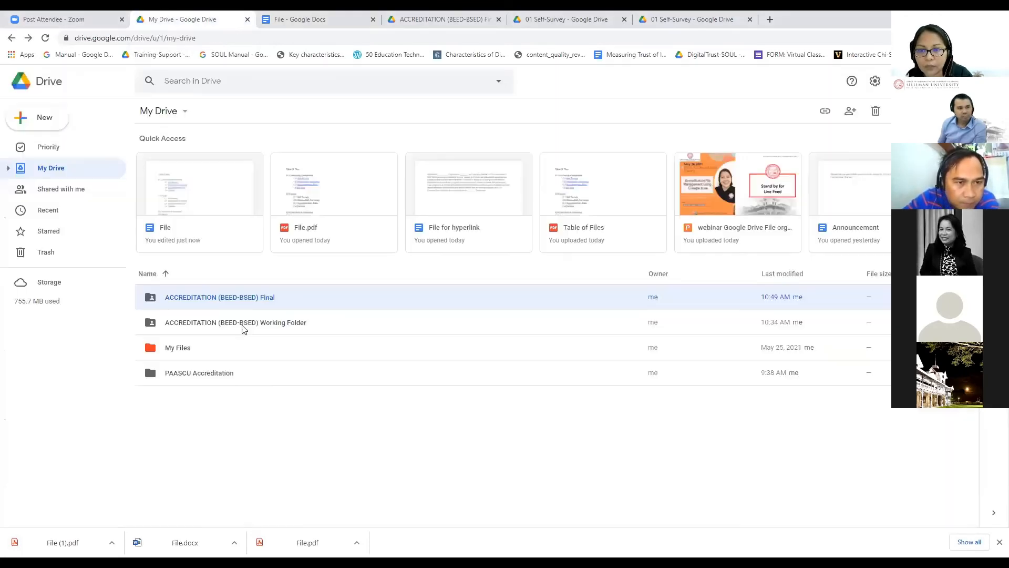
pyautogui.doubleClick(258, 298)
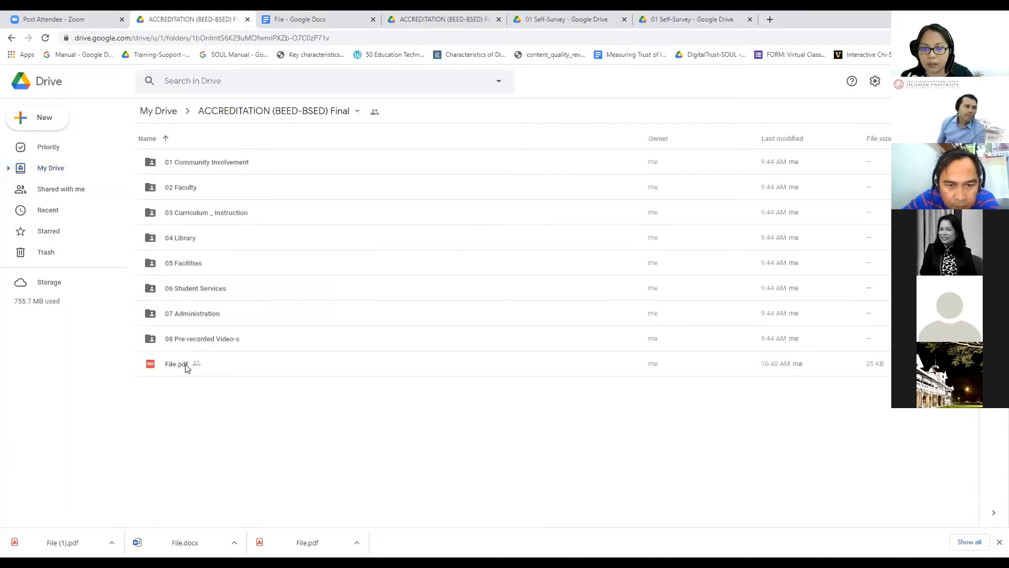
pyautogui.click(184, 364)
pyautogui.press('Delete')
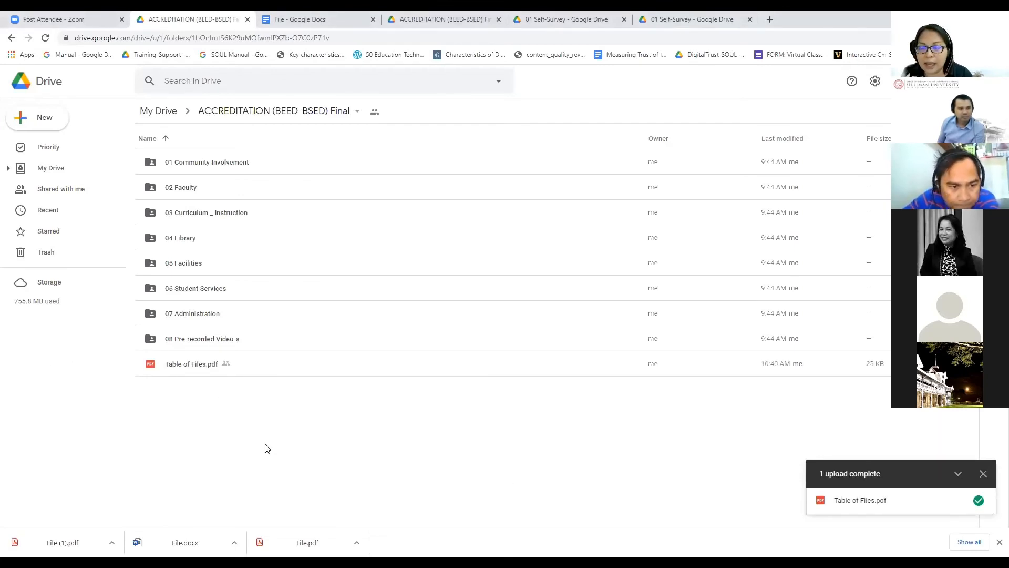
pyautogui.doubleClick(197, 368)
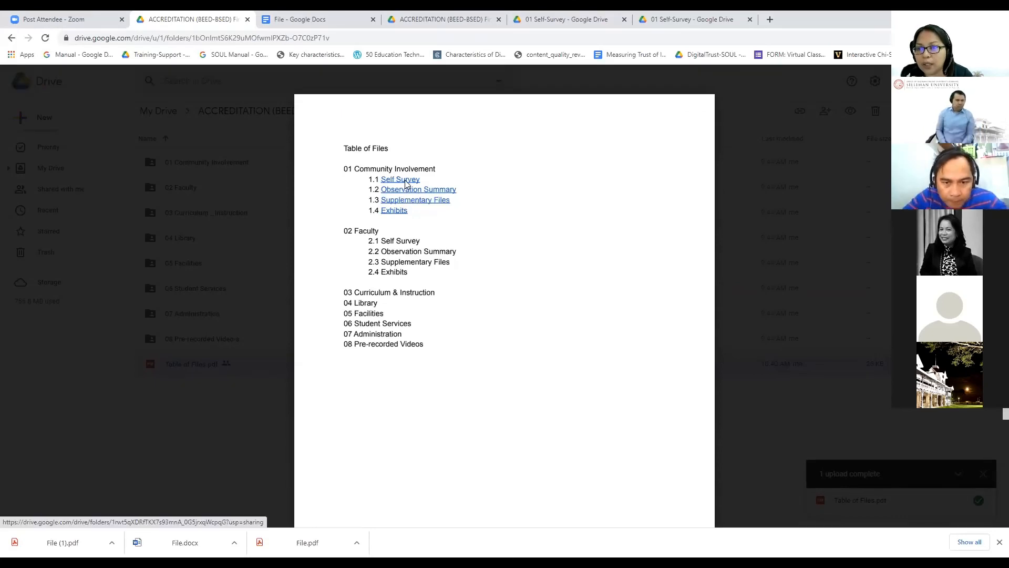
pyautogui.click(419, 196)
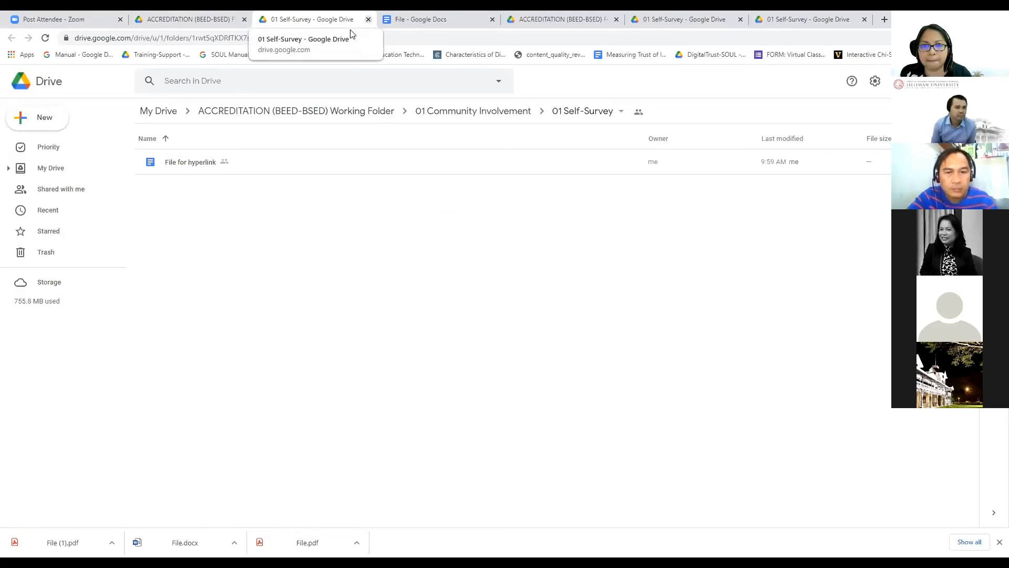
pyautogui.click(368, 19)
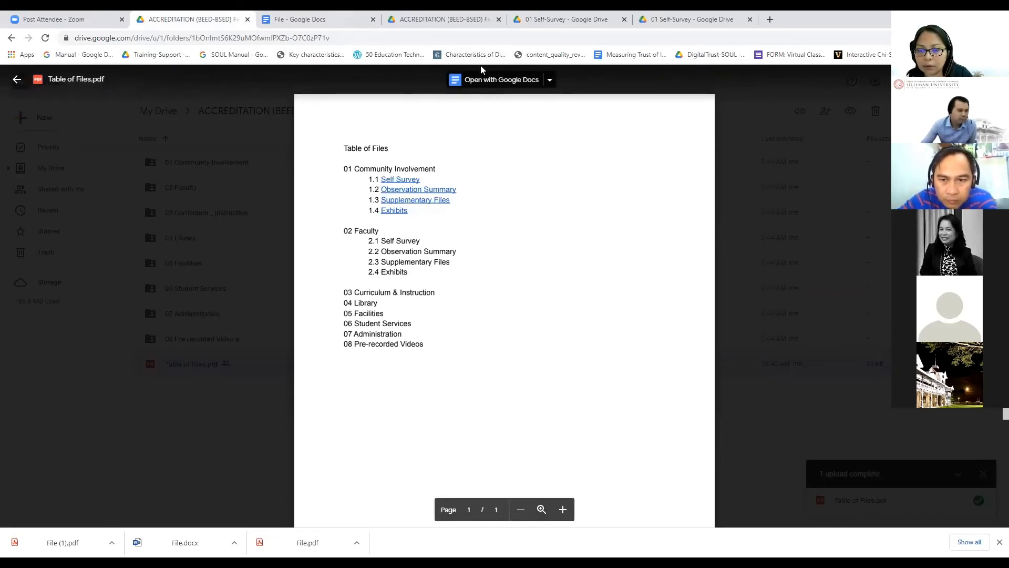
pyautogui.press('Escape')
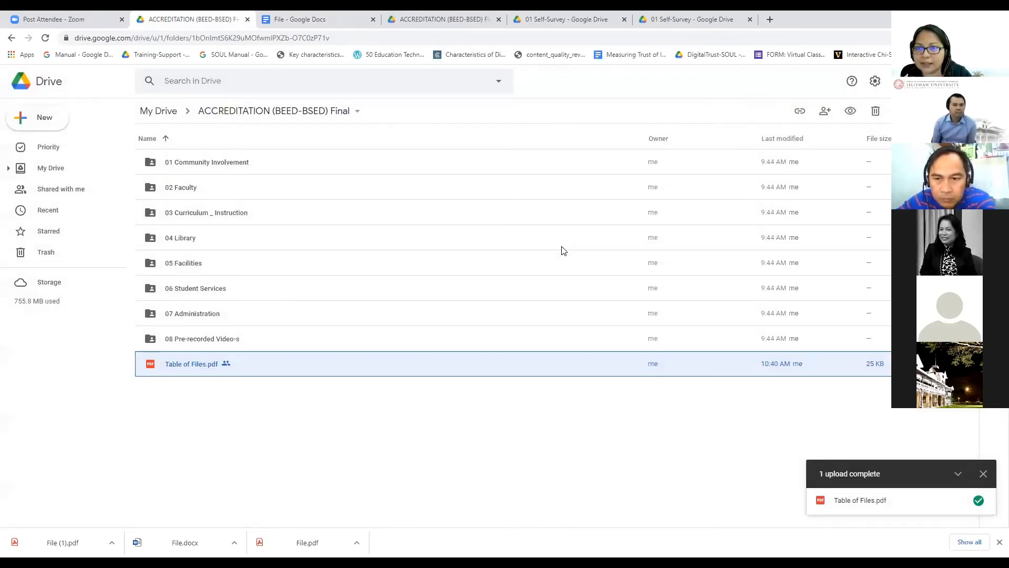